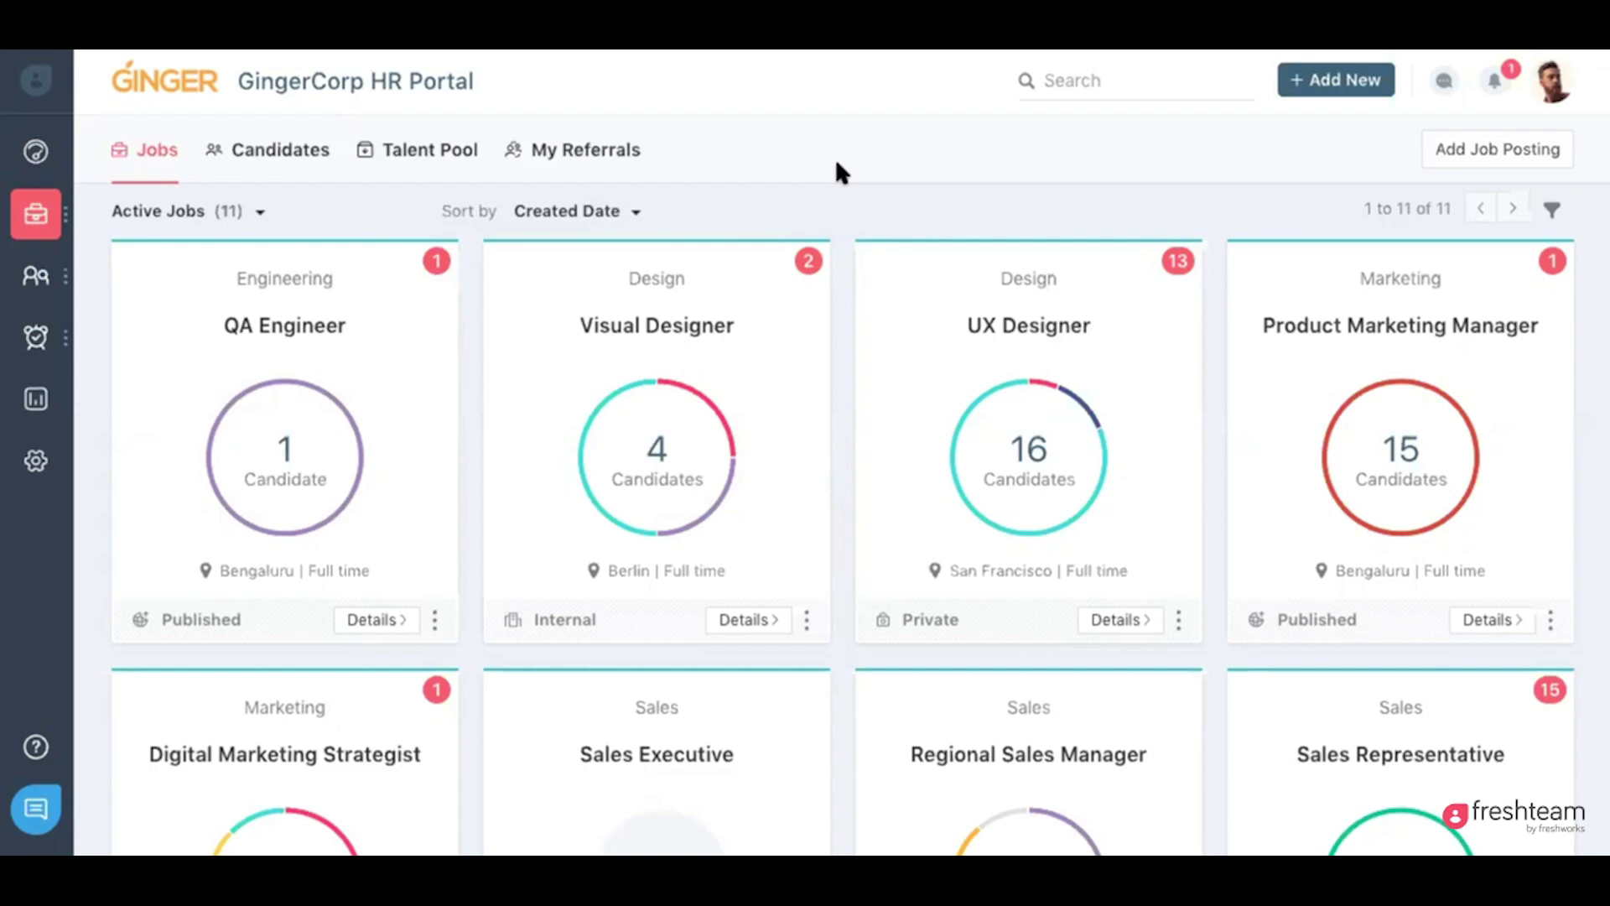
- Open My Dashboard to view today's interviews and the time-off availability summary
click(32, 155)
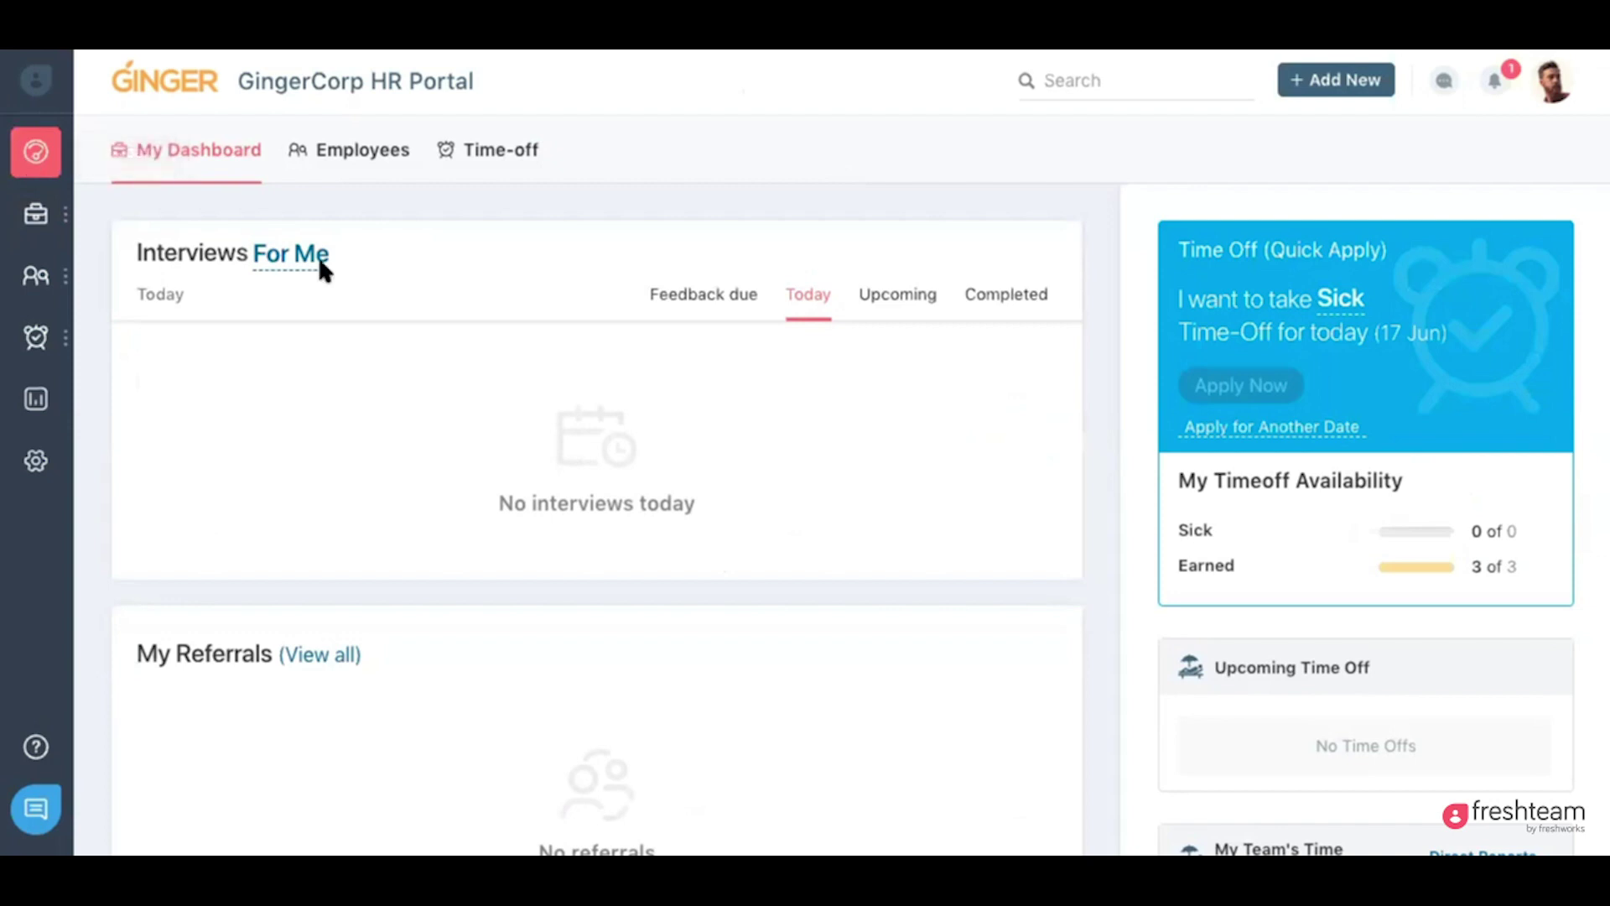
- Open the 47-employee directory, preview then cancel Add Employee, and view the File, G Suite, Office 365 import options
click(29, 283)
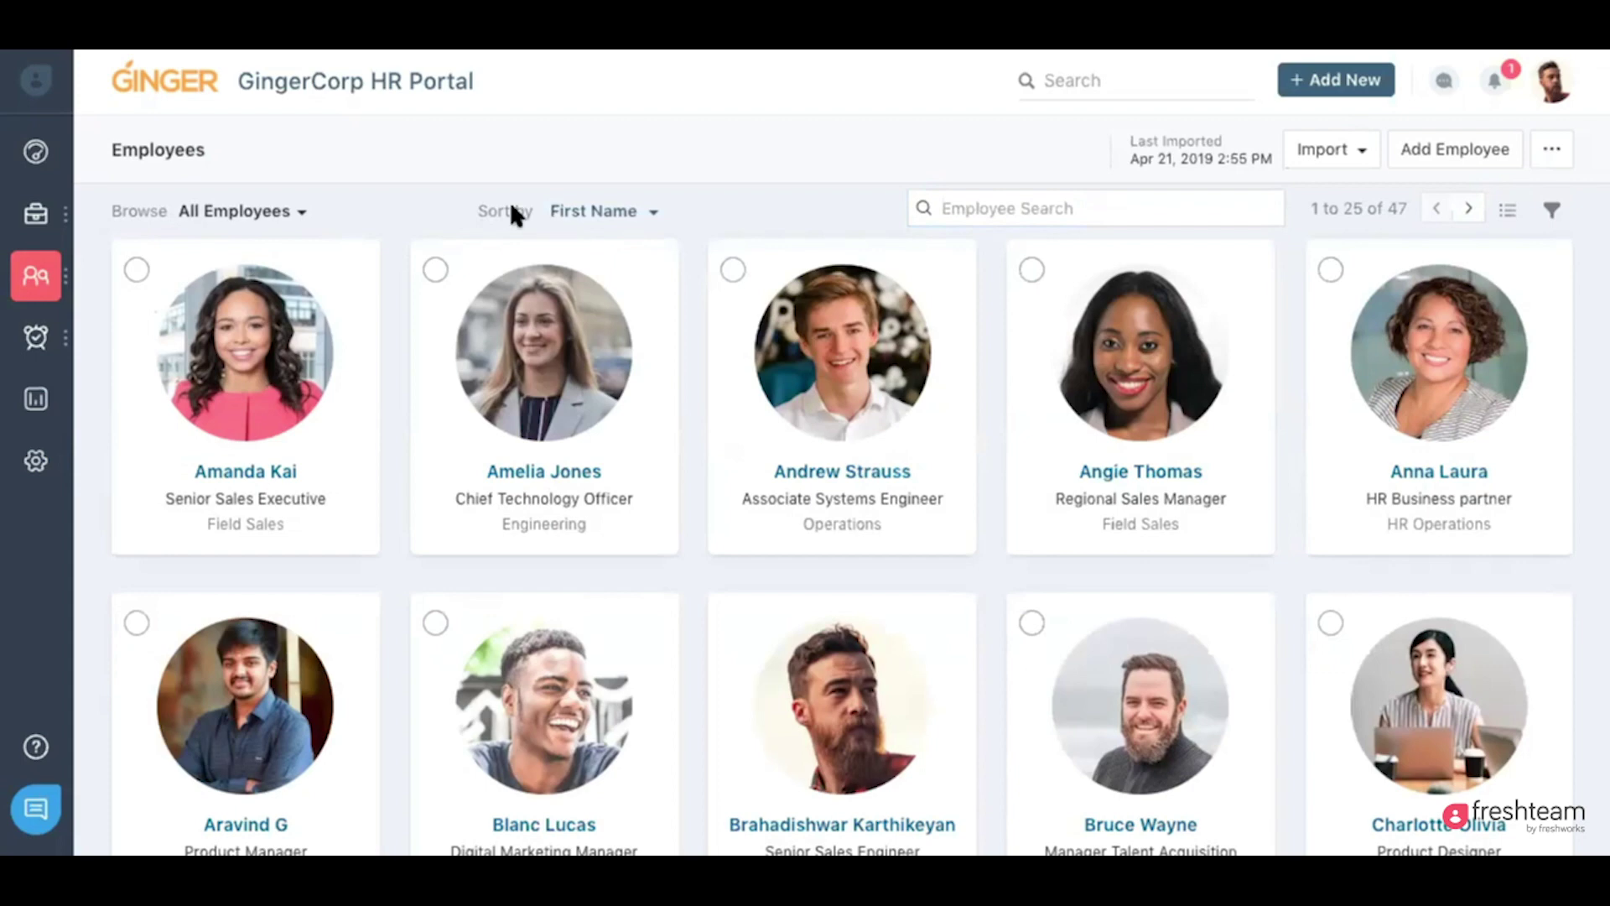
mouse_move(803, 266)
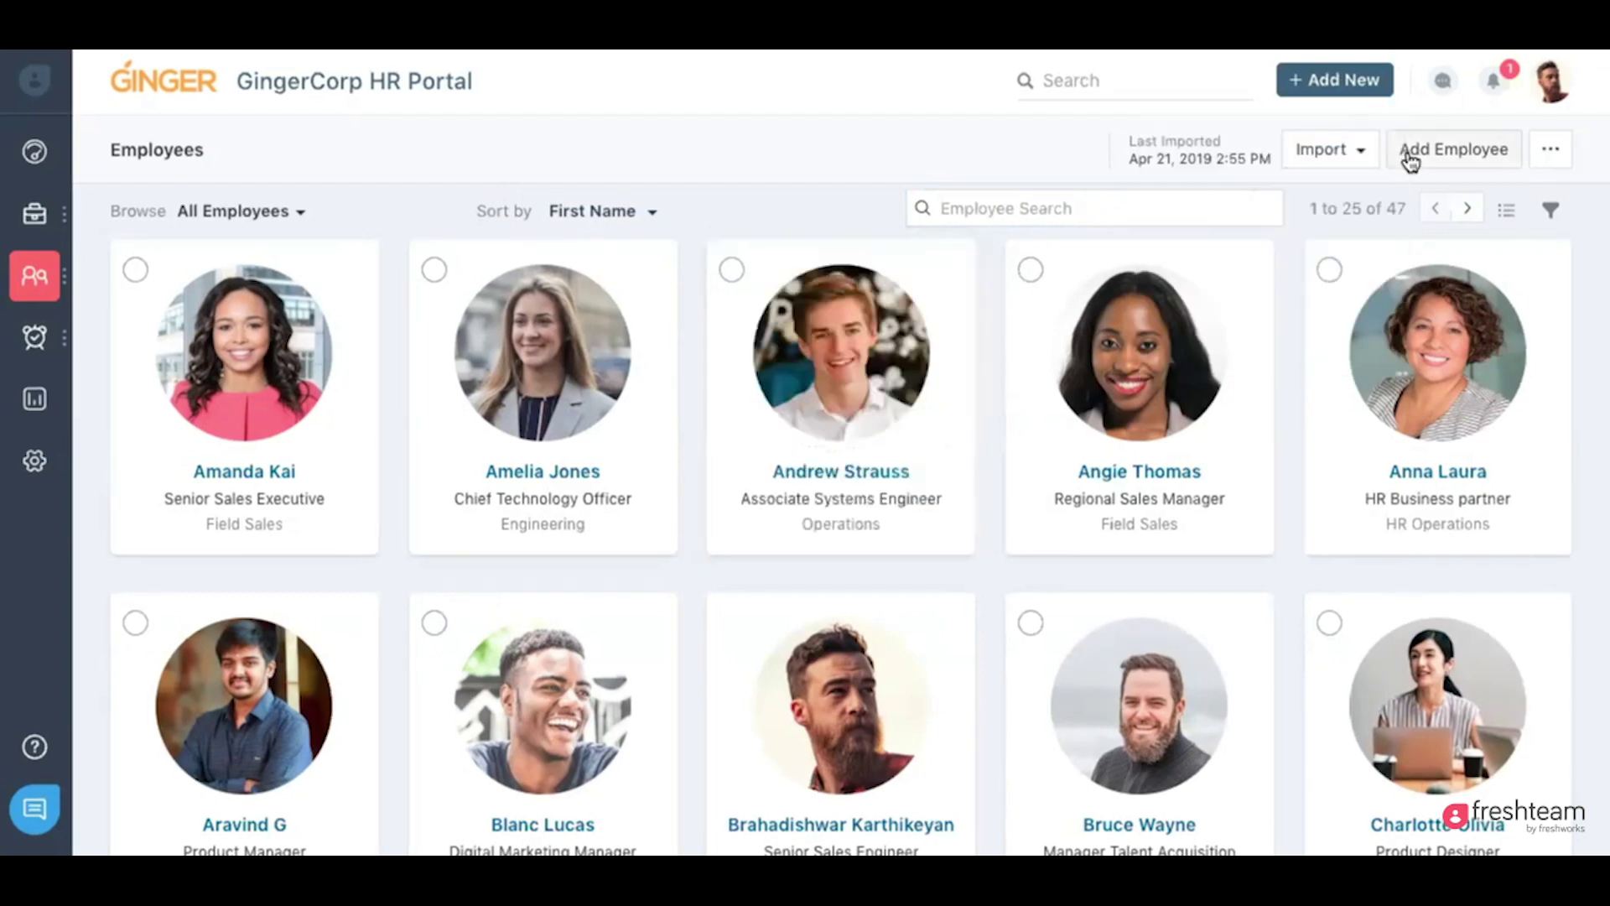
click(1411, 159)
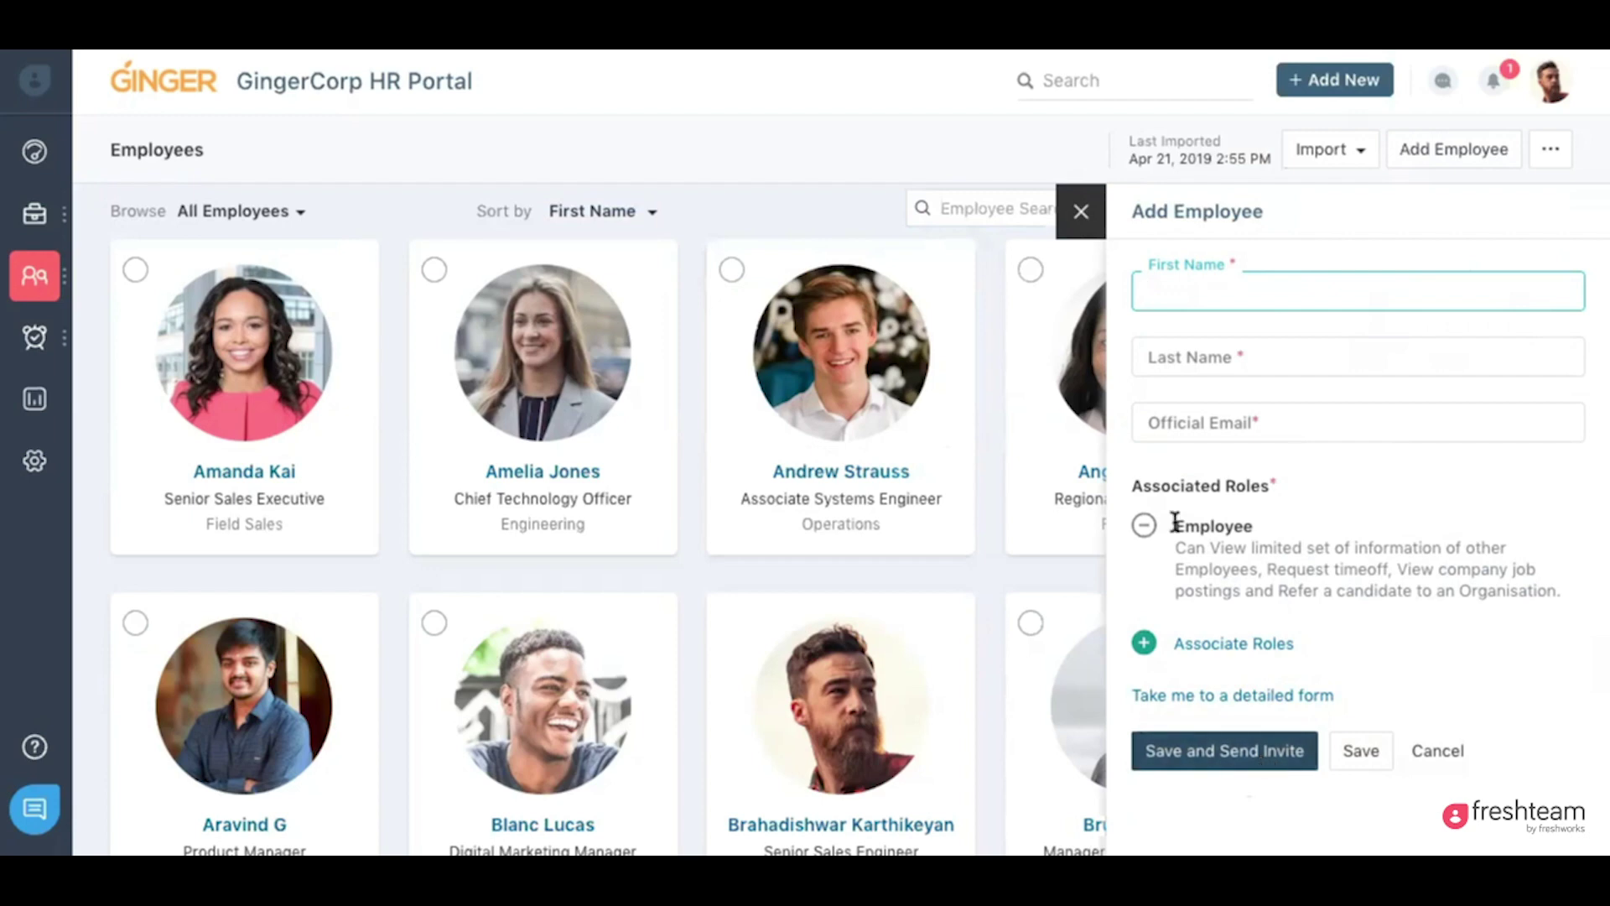
click(1081, 212)
click(1346, 152)
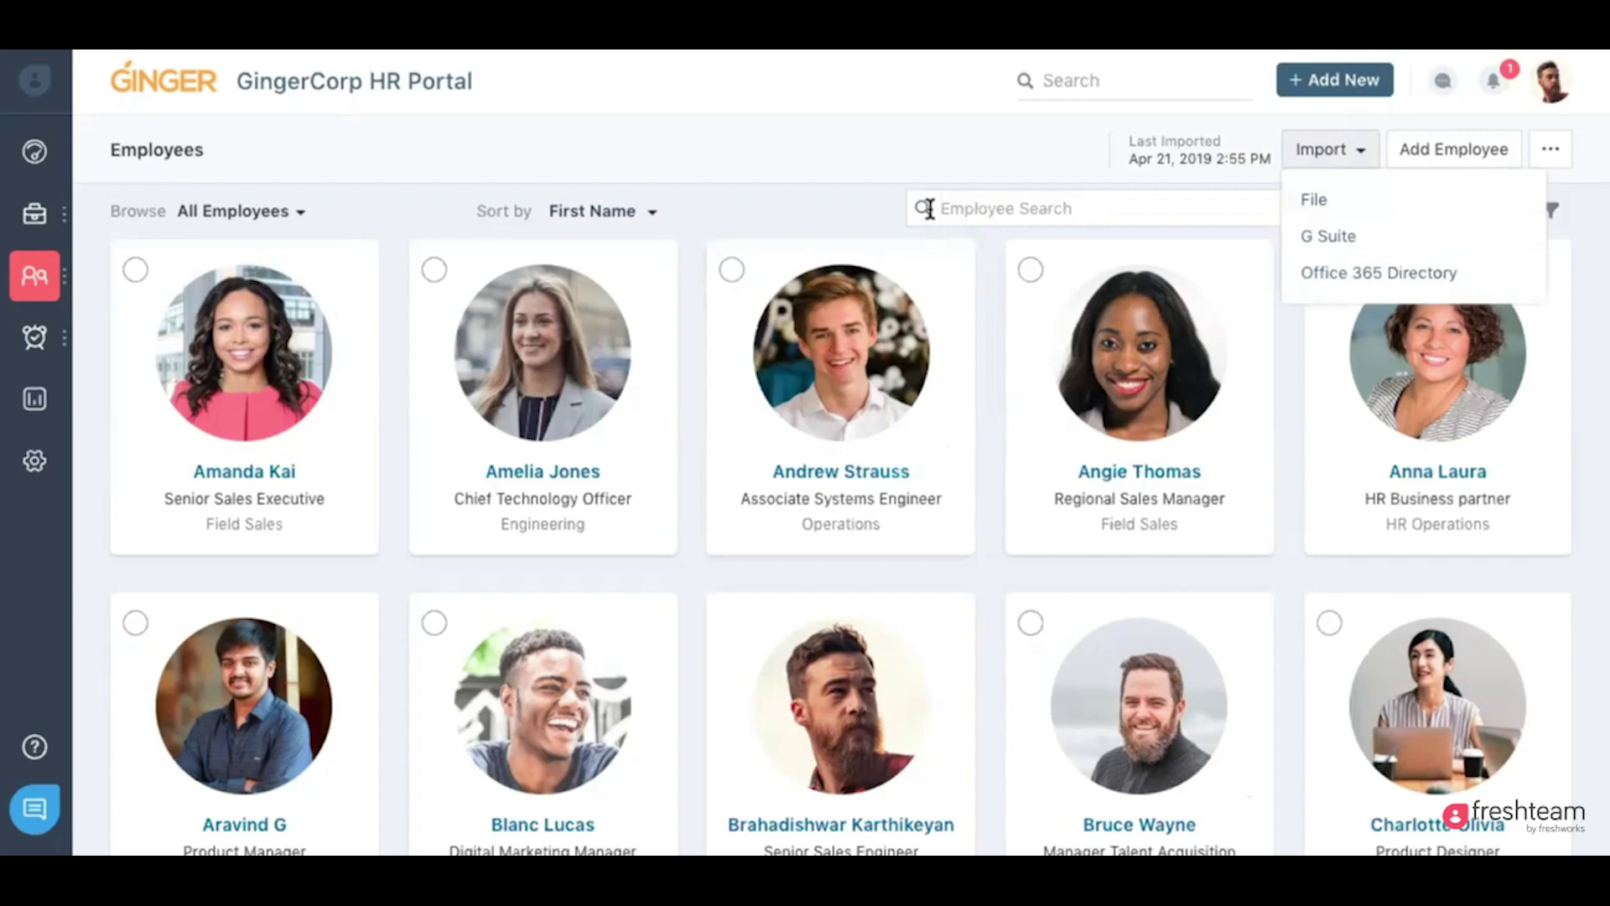
mouse_move(31, 216)
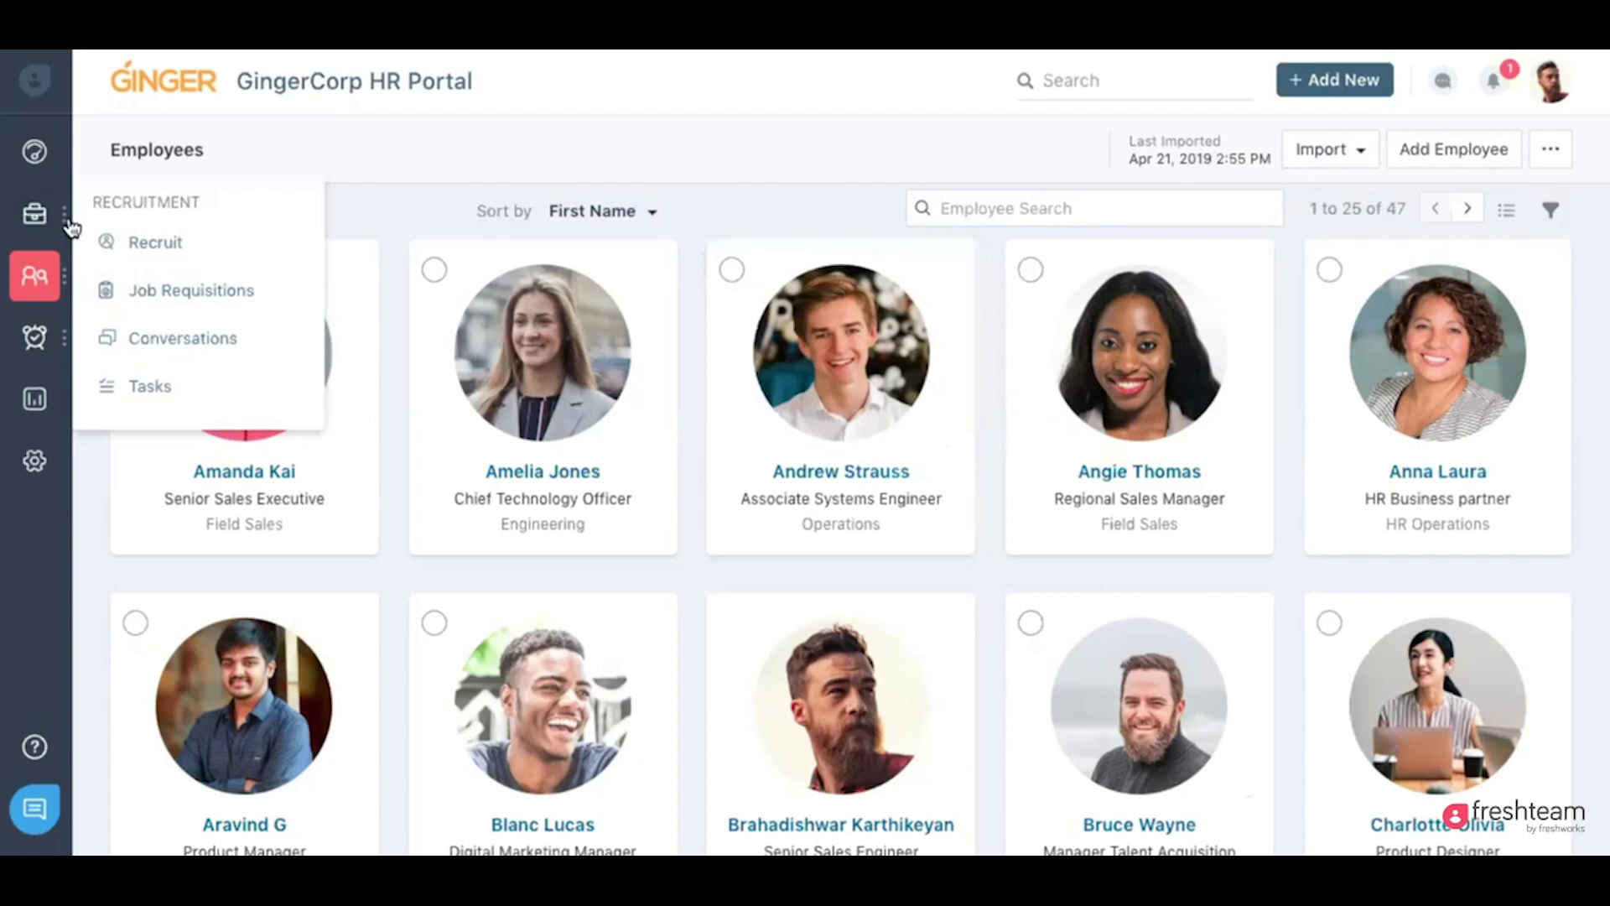
- Open Job Requisitions and inspect the Lead - US Designer requisition's Tracker, then close its details
click(145, 293)
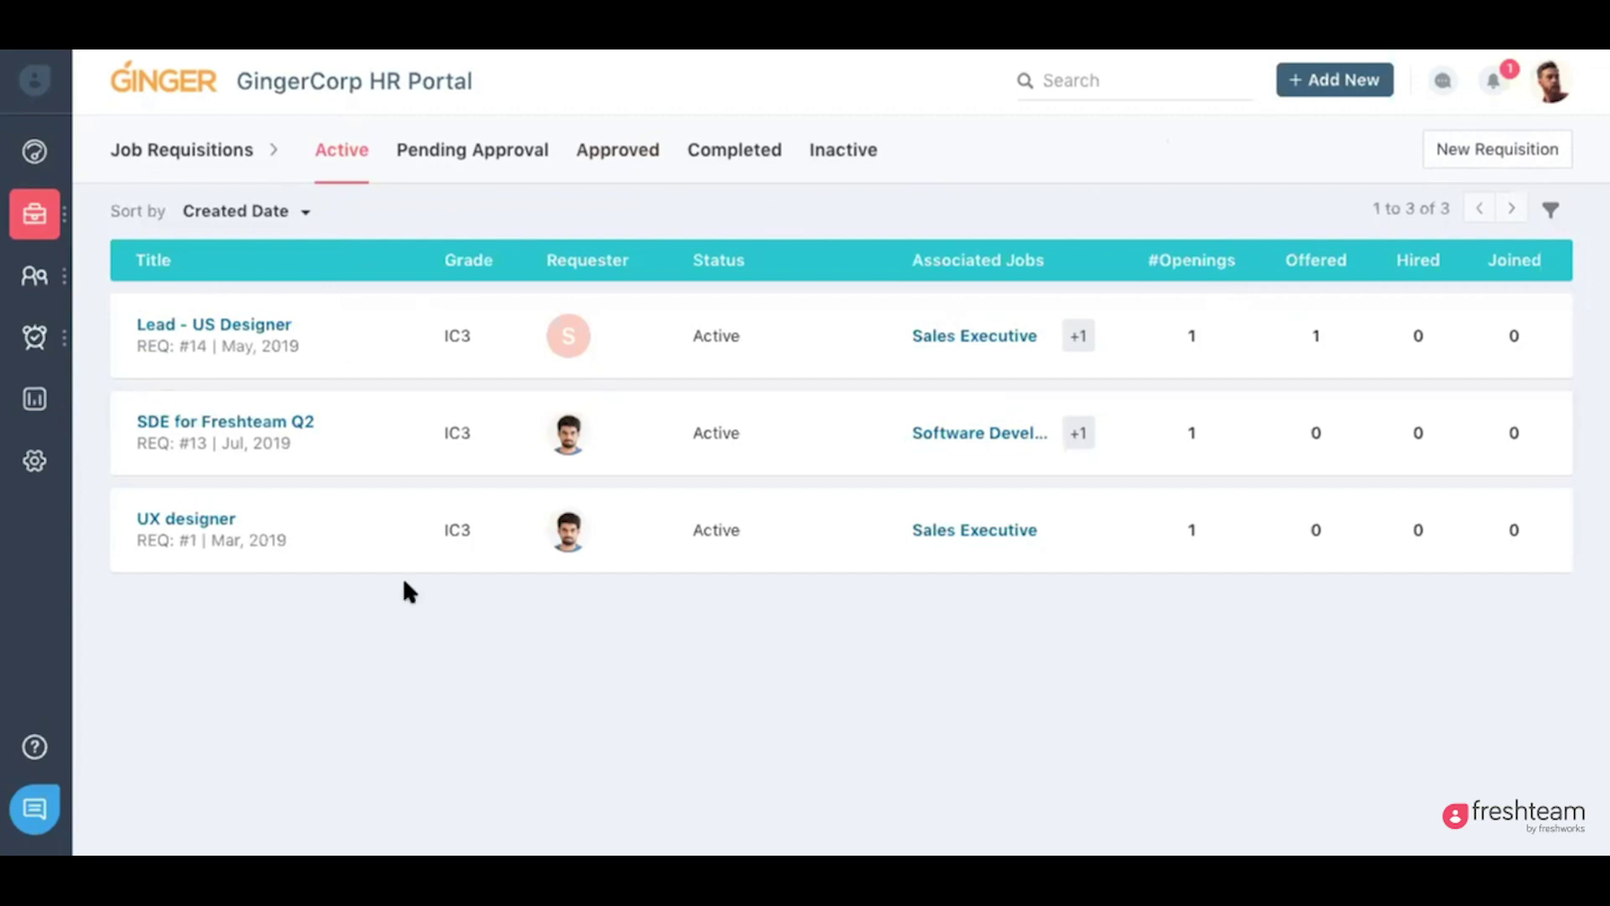
click(256, 342)
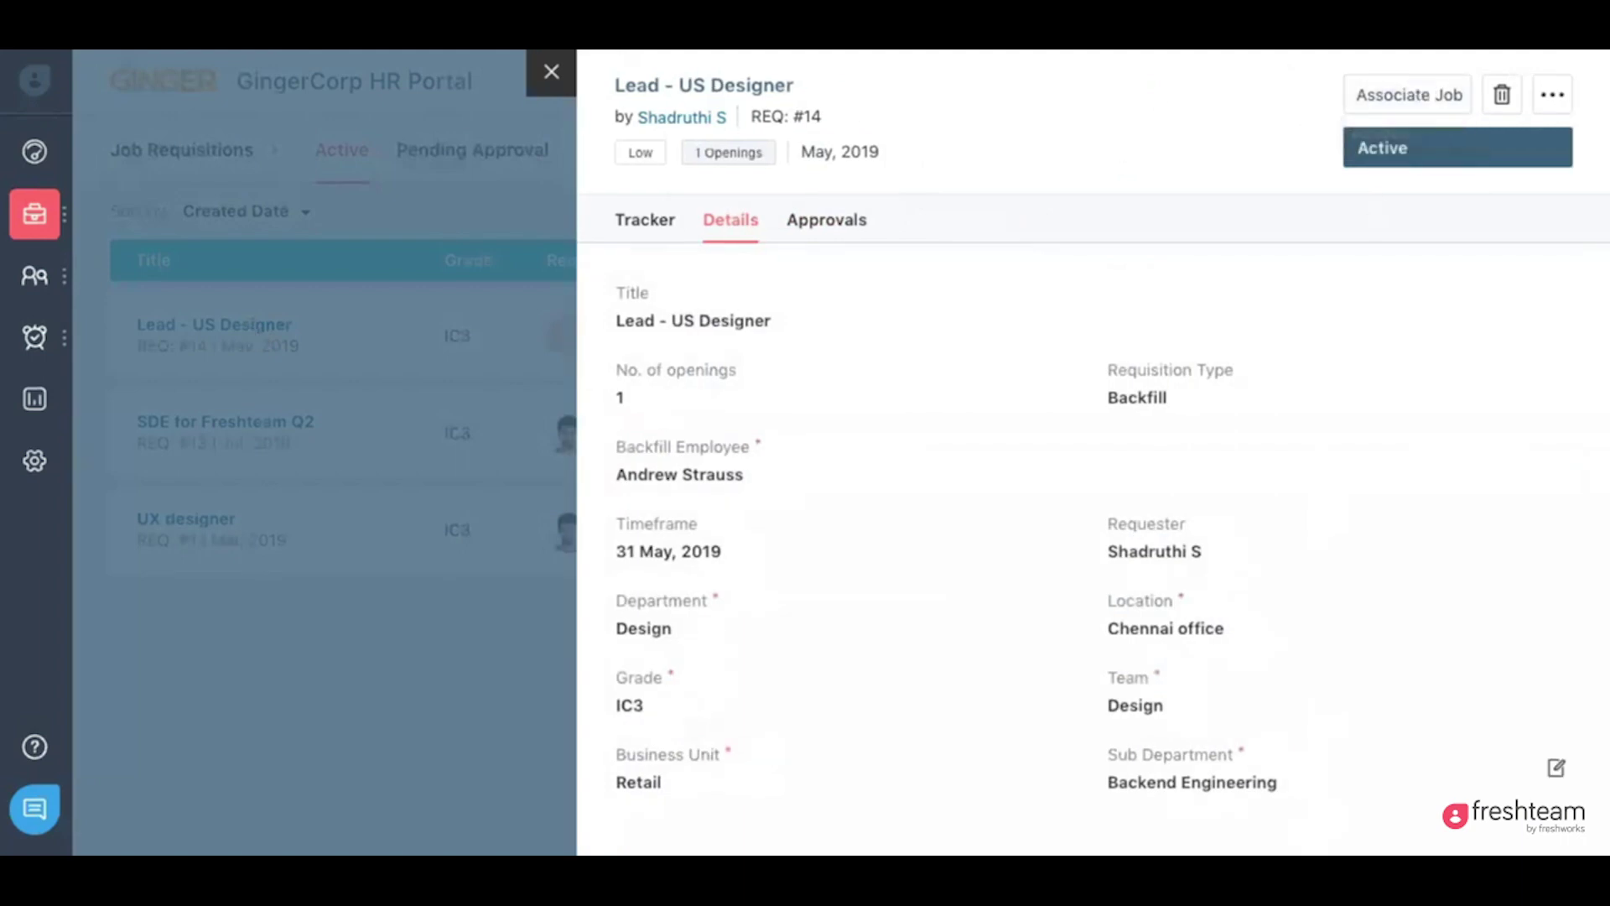
click(639, 237)
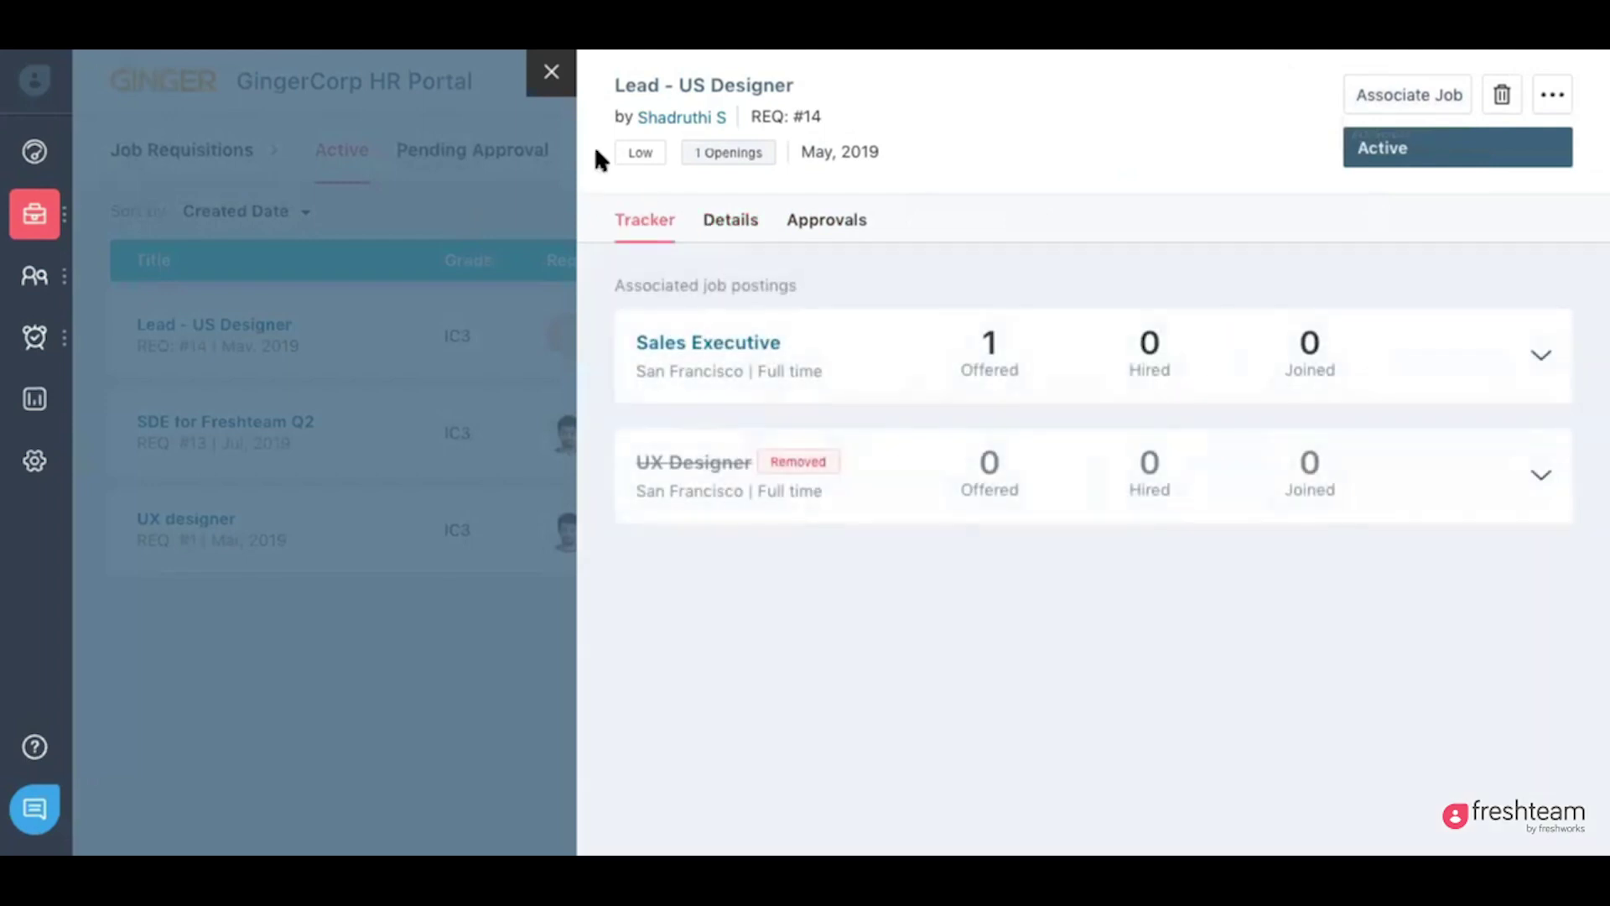
click(551, 71)
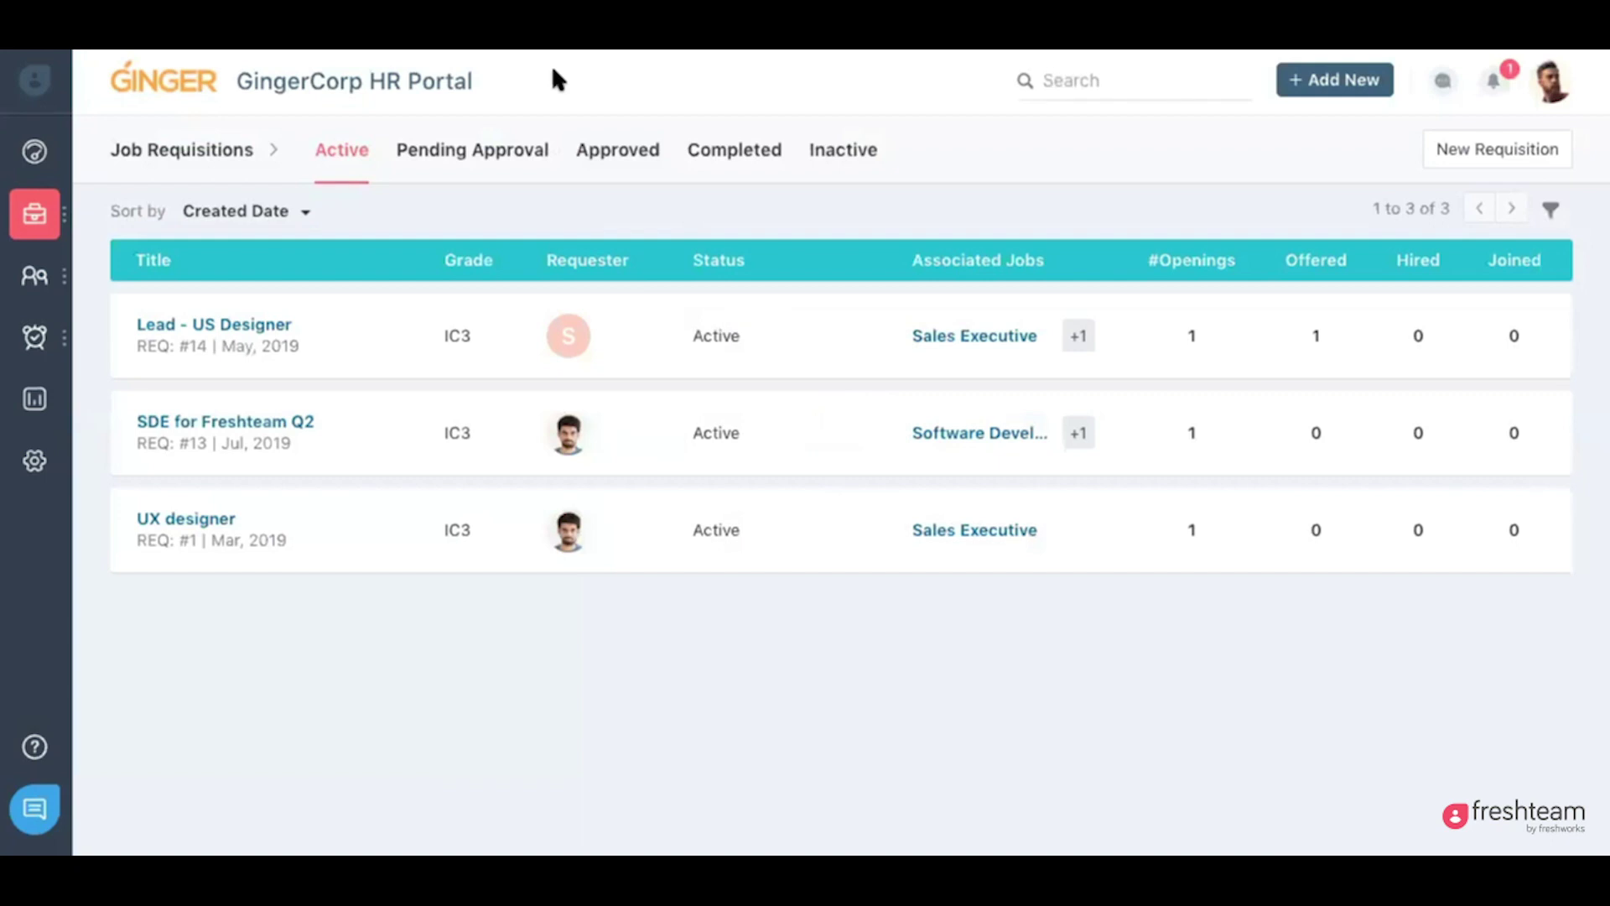
- Browse the 11 job posting cards with candidate counts on the Recruit Jobs page
mouse_move(34, 214)
click(135, 260)
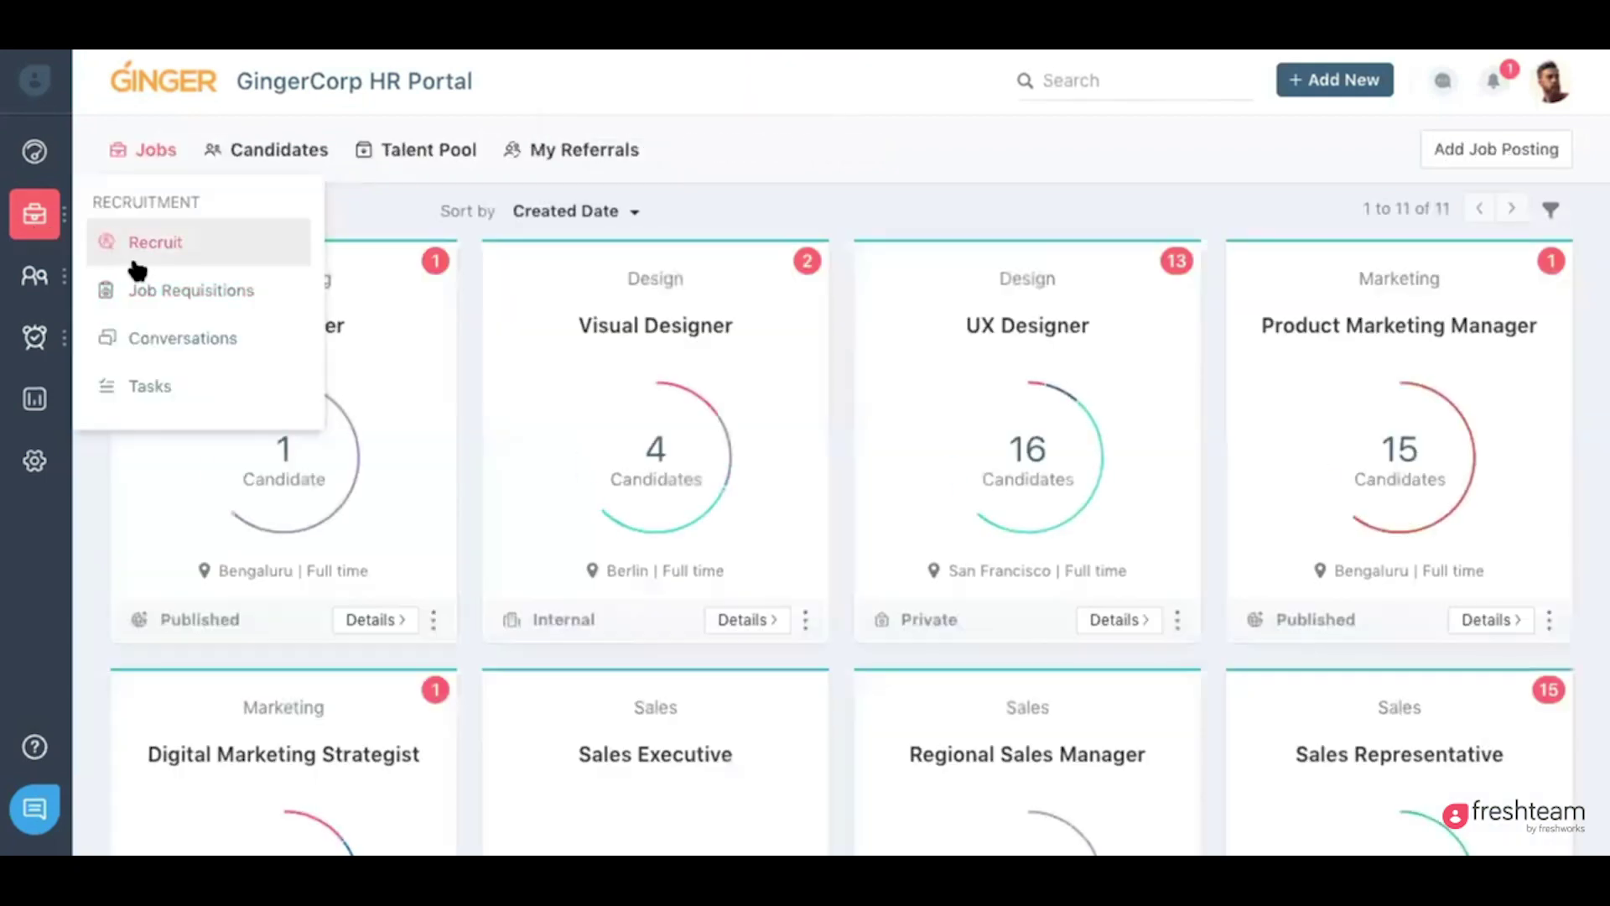
scroll(824, 490, down, 5)
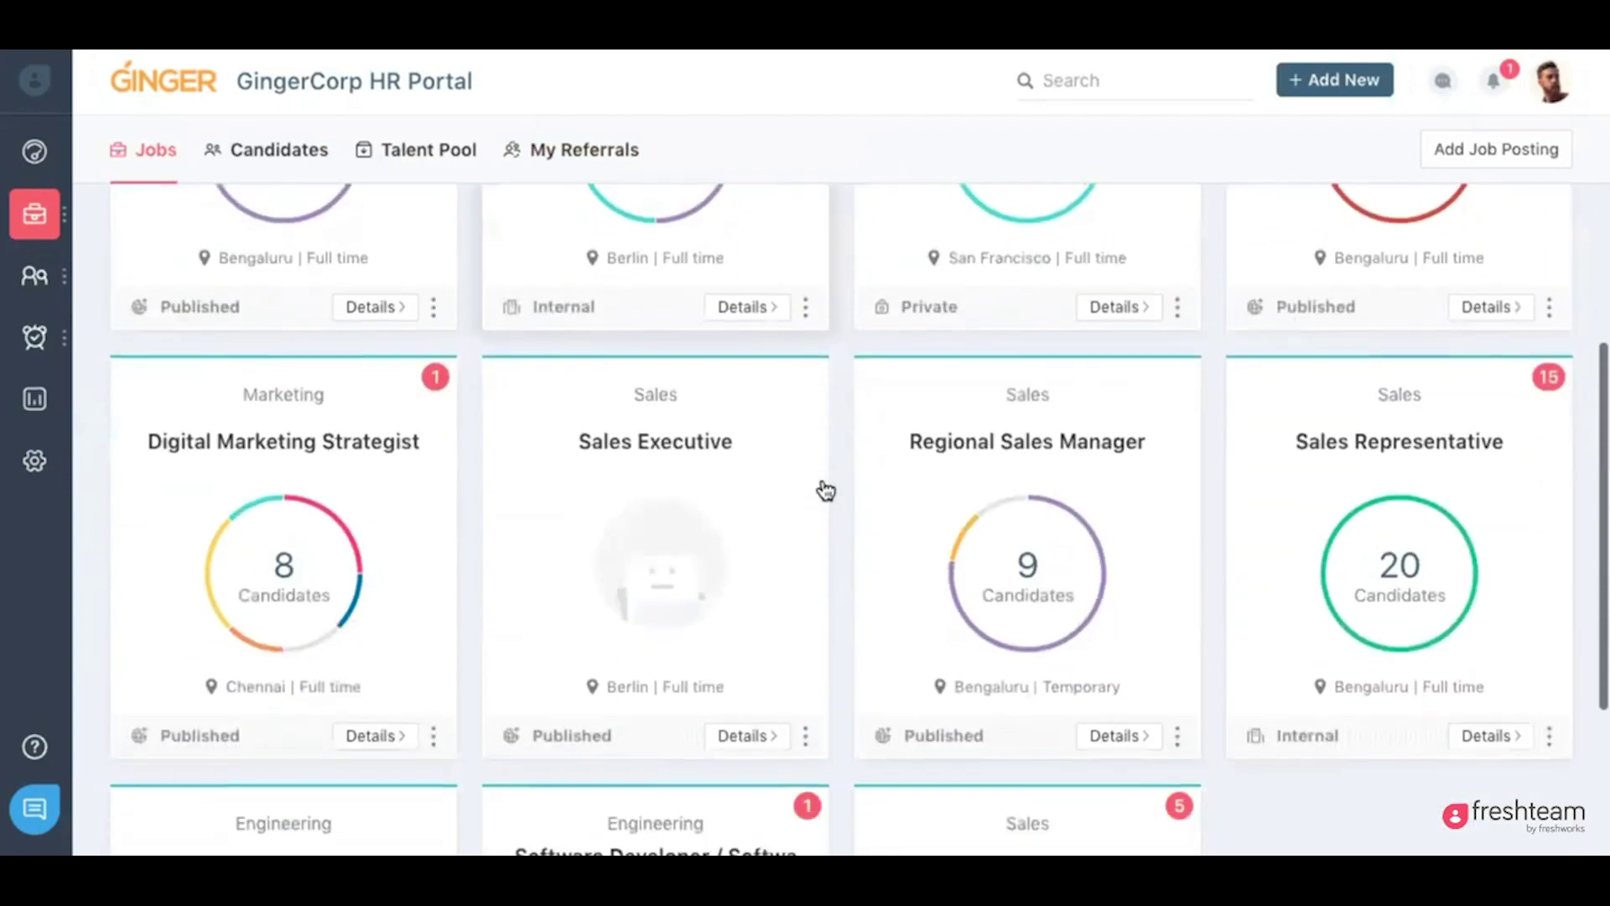
scroll(826, 489, up, 5)
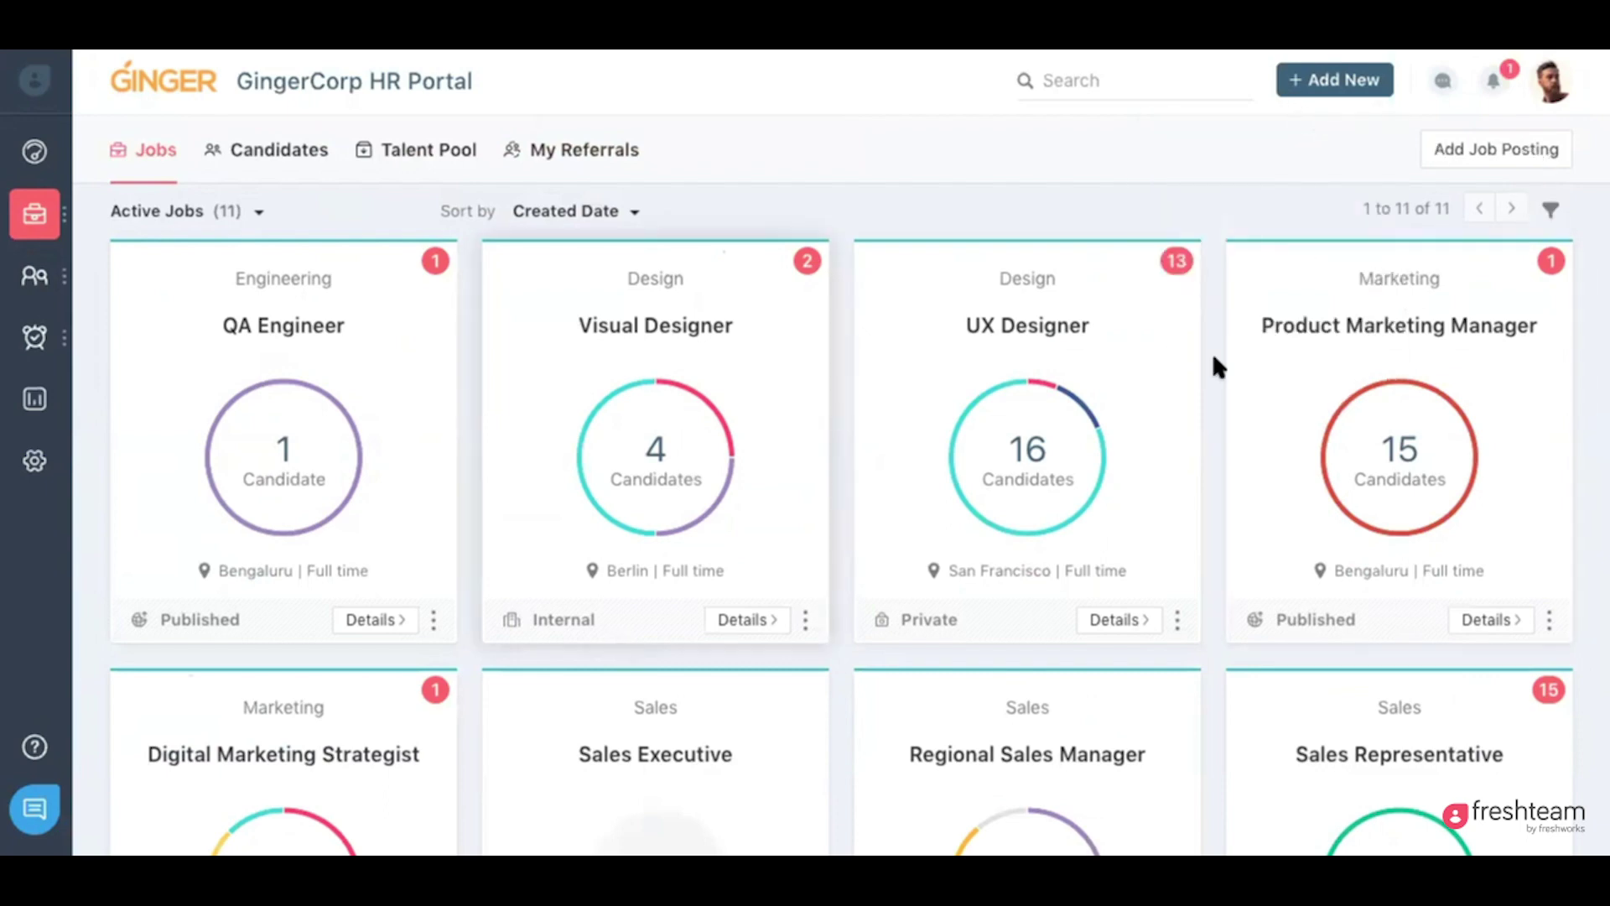
click(1525, 148)
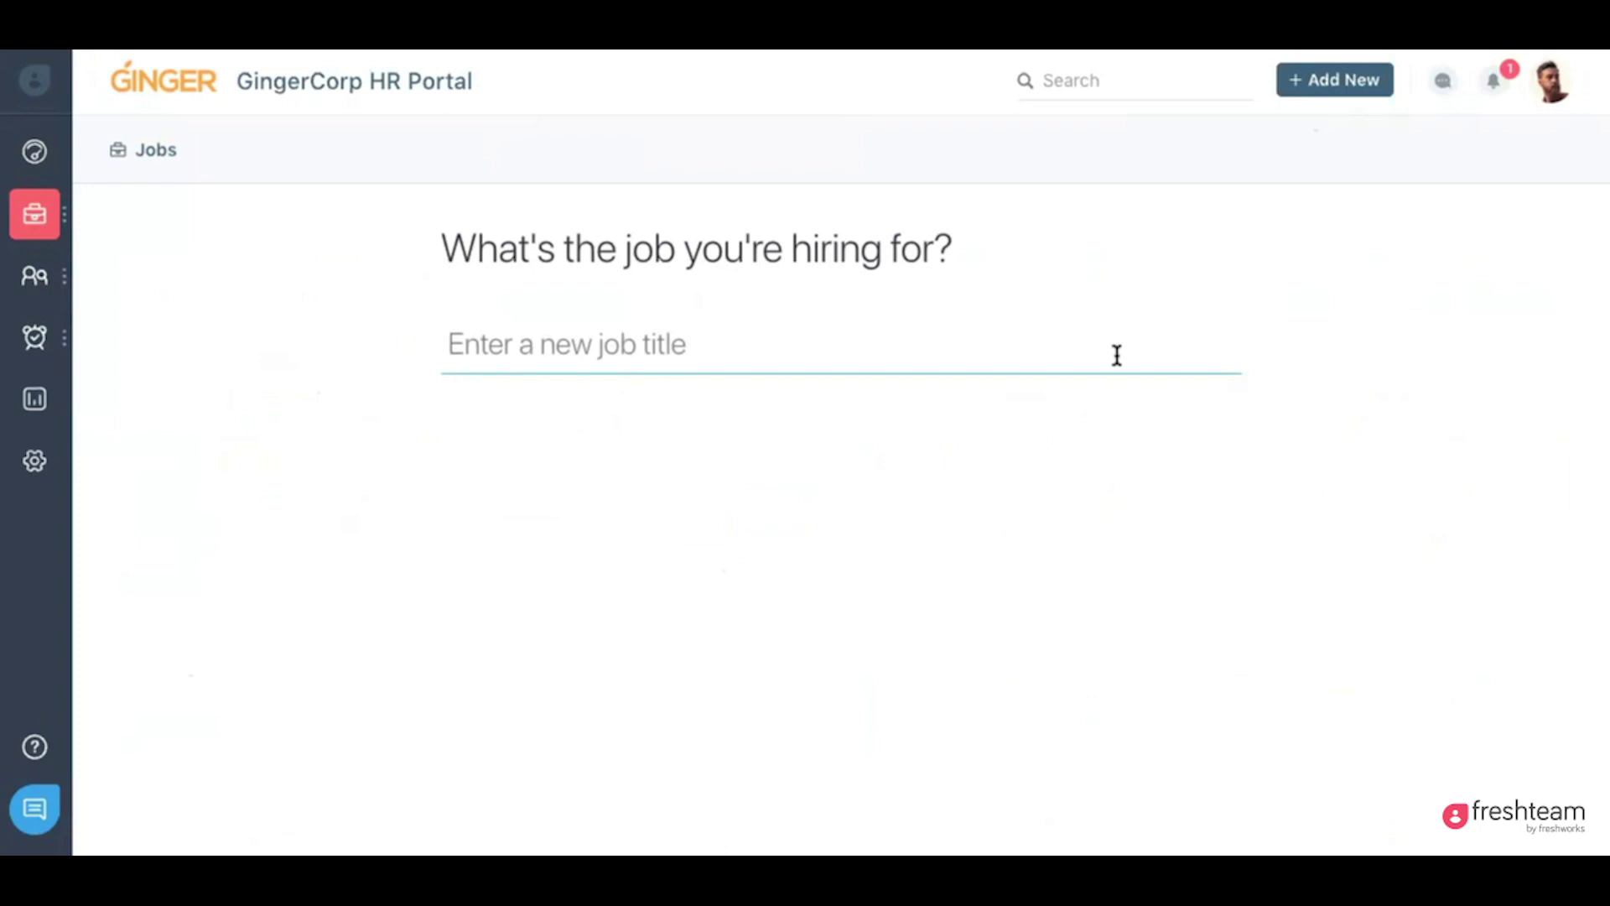
- Title the new posting Help Desk Manager and insert the sample job description
text(manager)
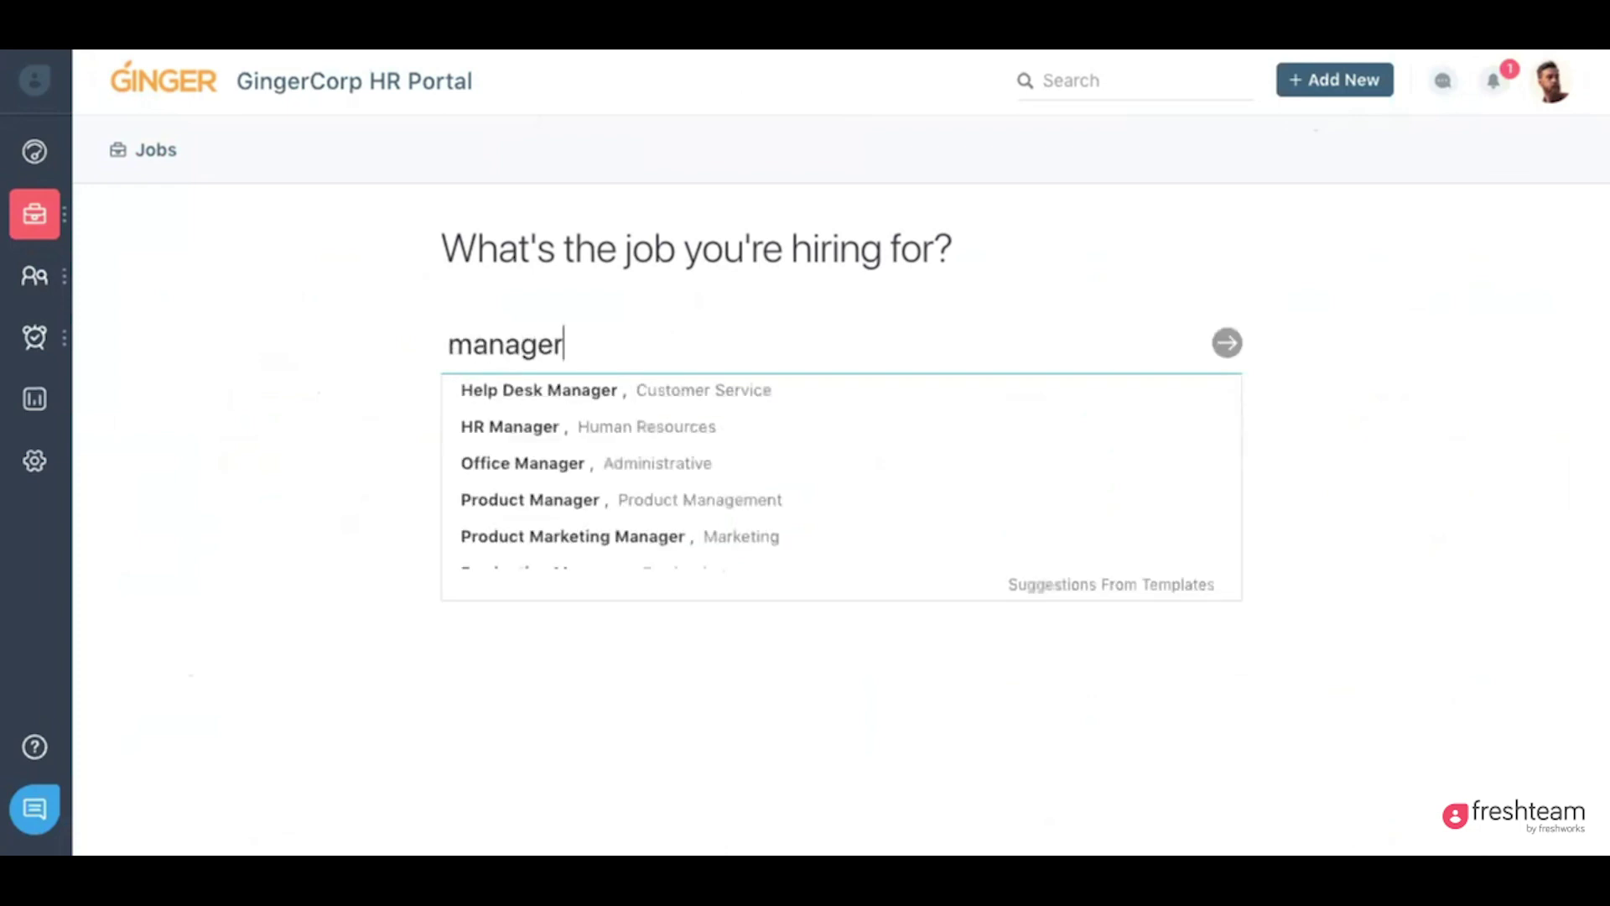
click(598, 392)
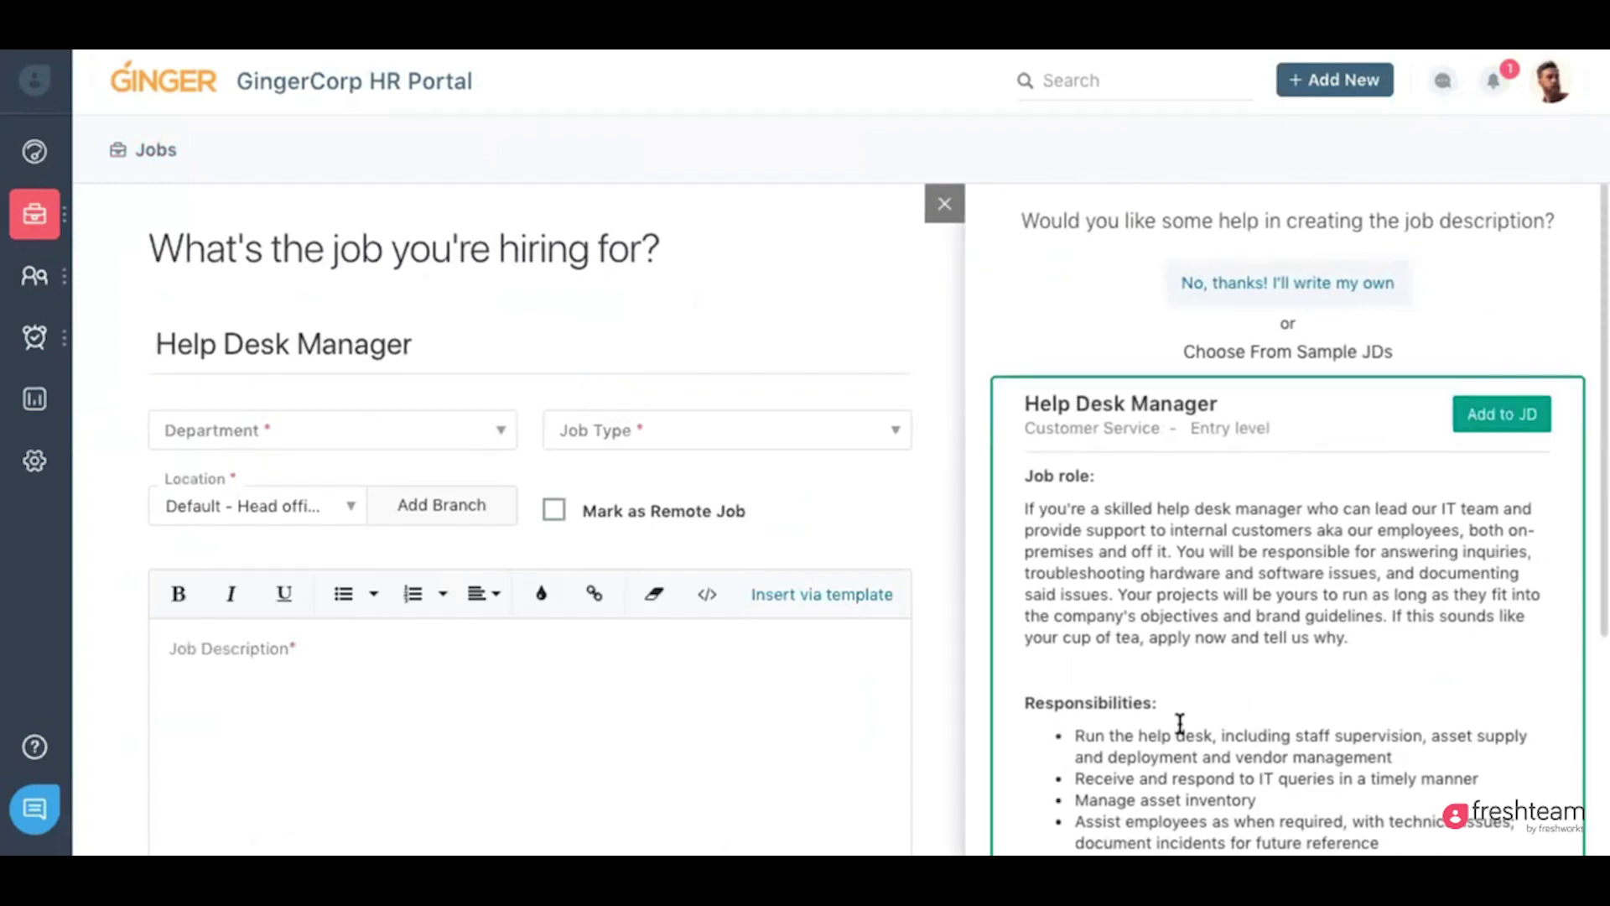
scroll(1180, 723, down, 5)
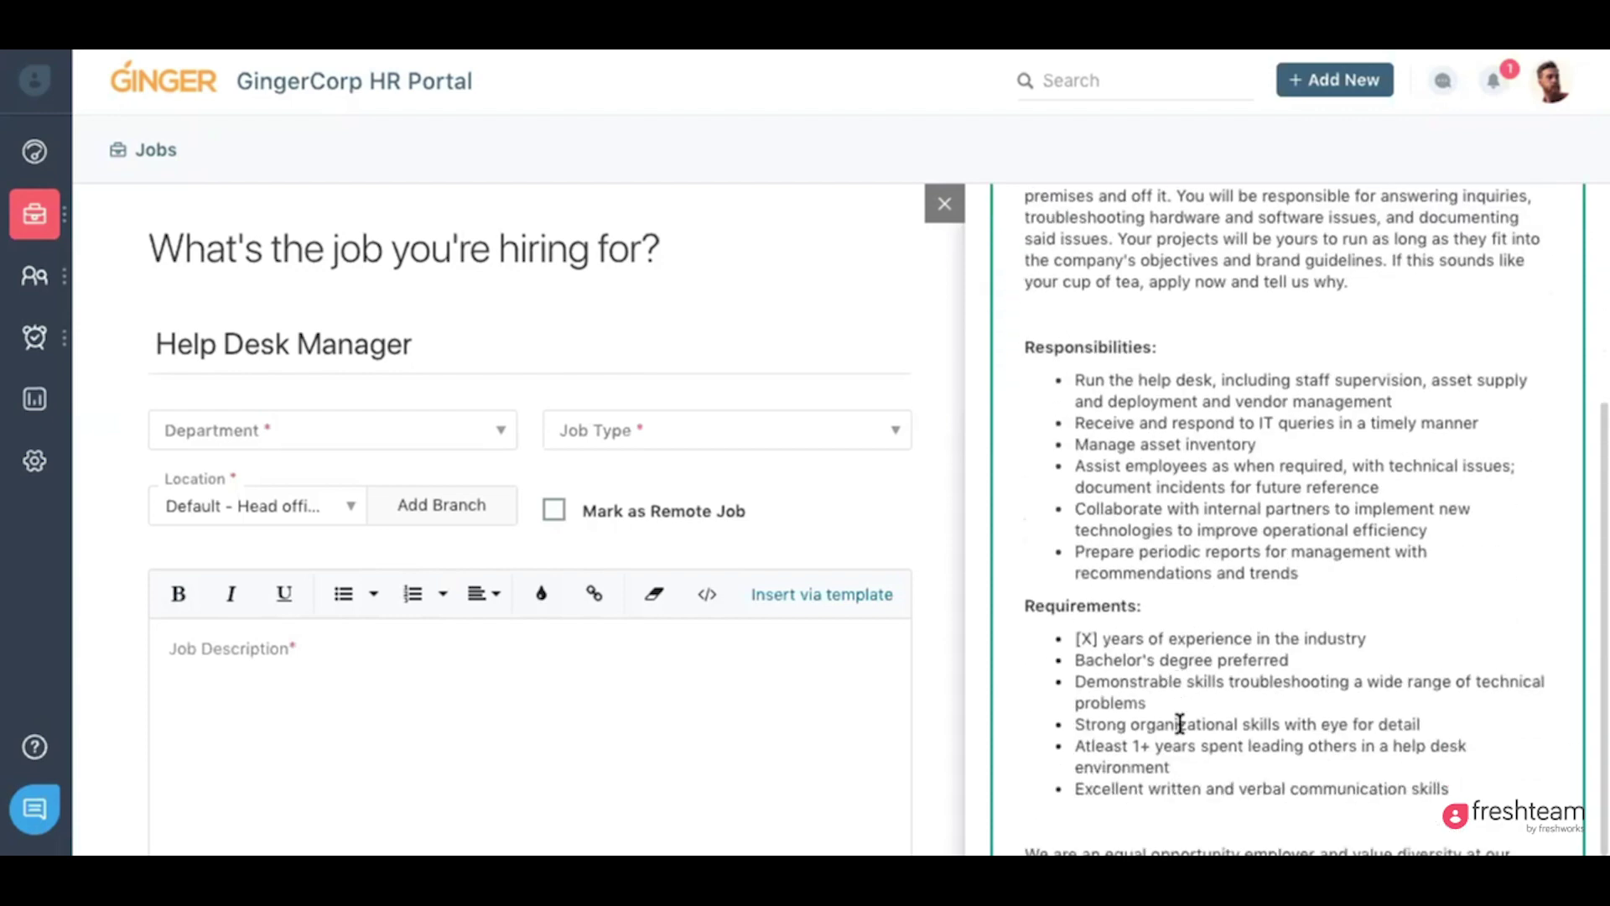
scroll(1180, 723, up, 5)
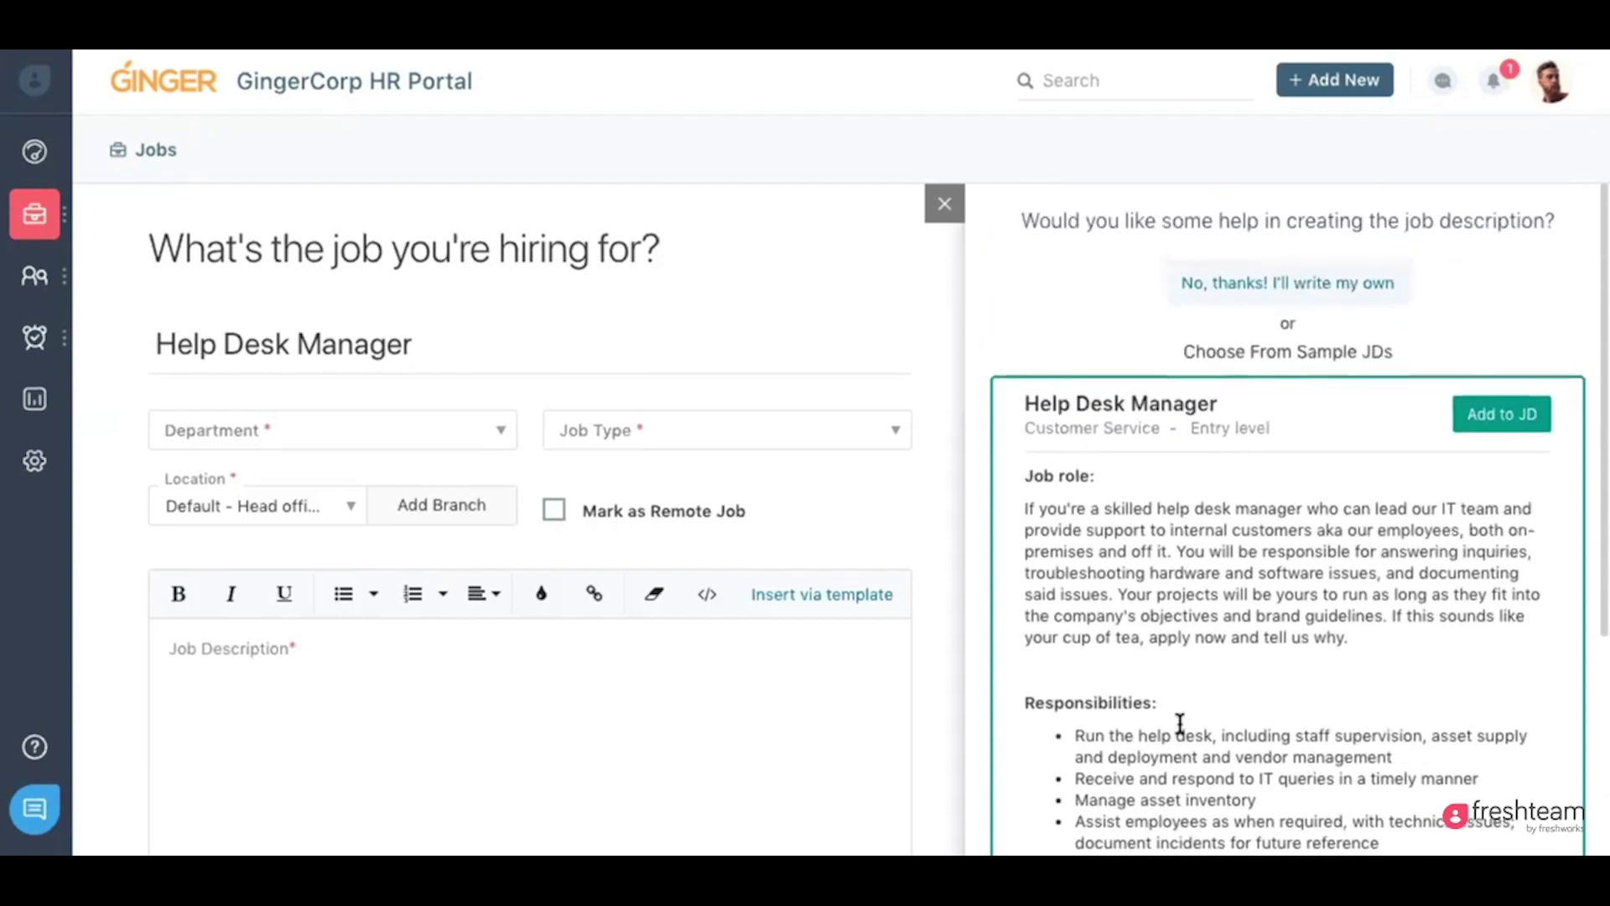
click(1502, 413)
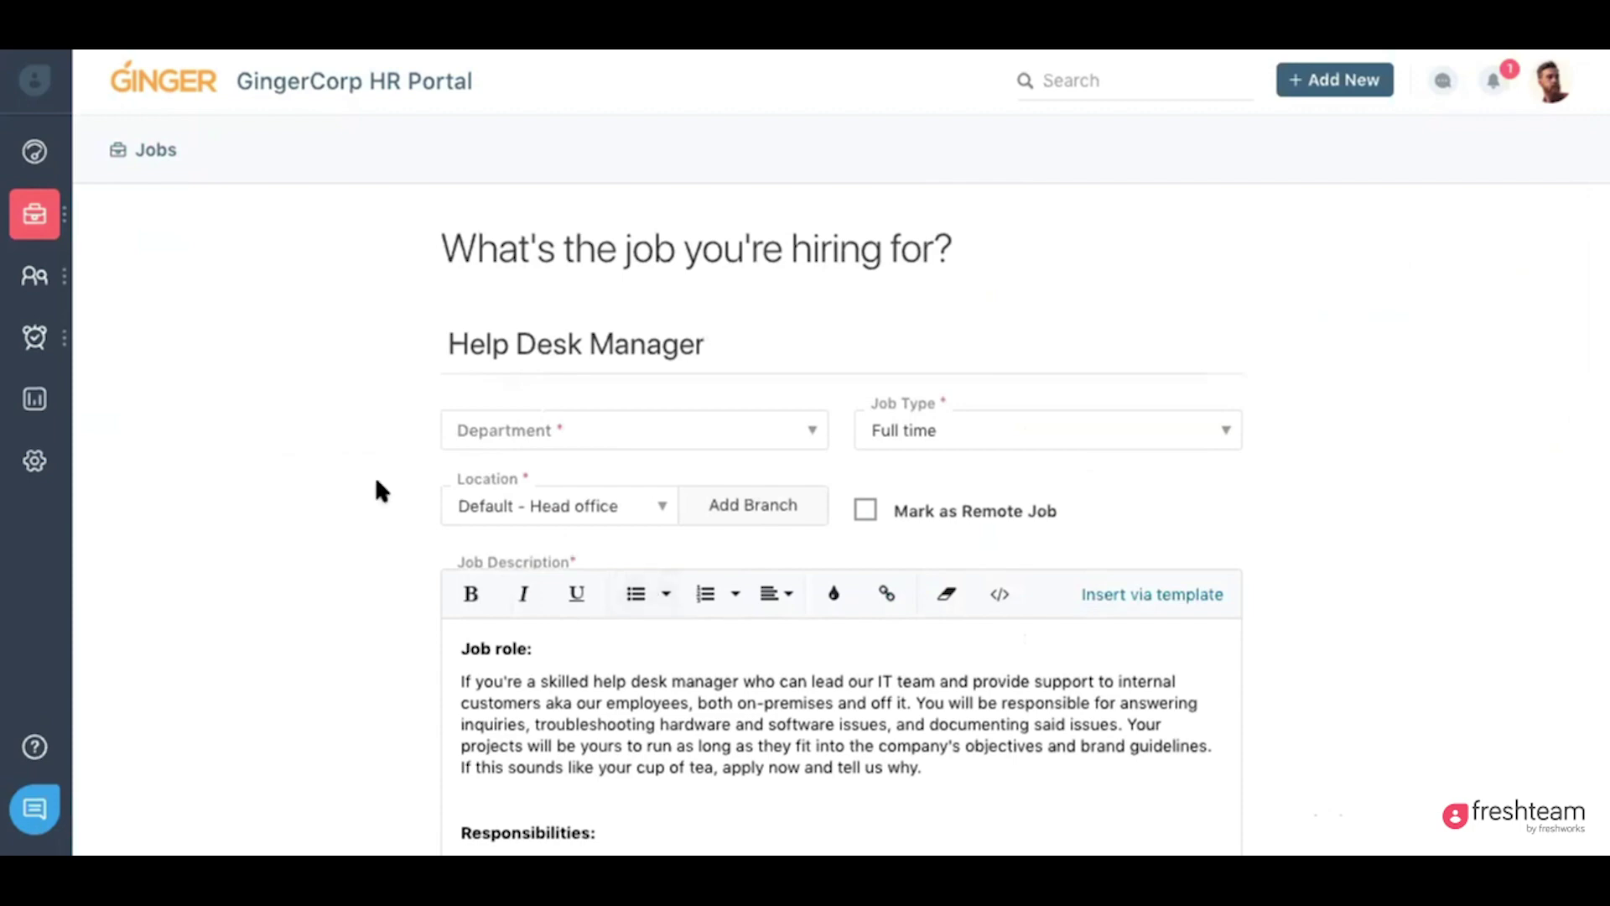
- Set the Help Desk Manager posting's department to Design and publish it
scroll(375, 476, down, 2)
scroll(375, 475, up, 2)
click(733, 432)
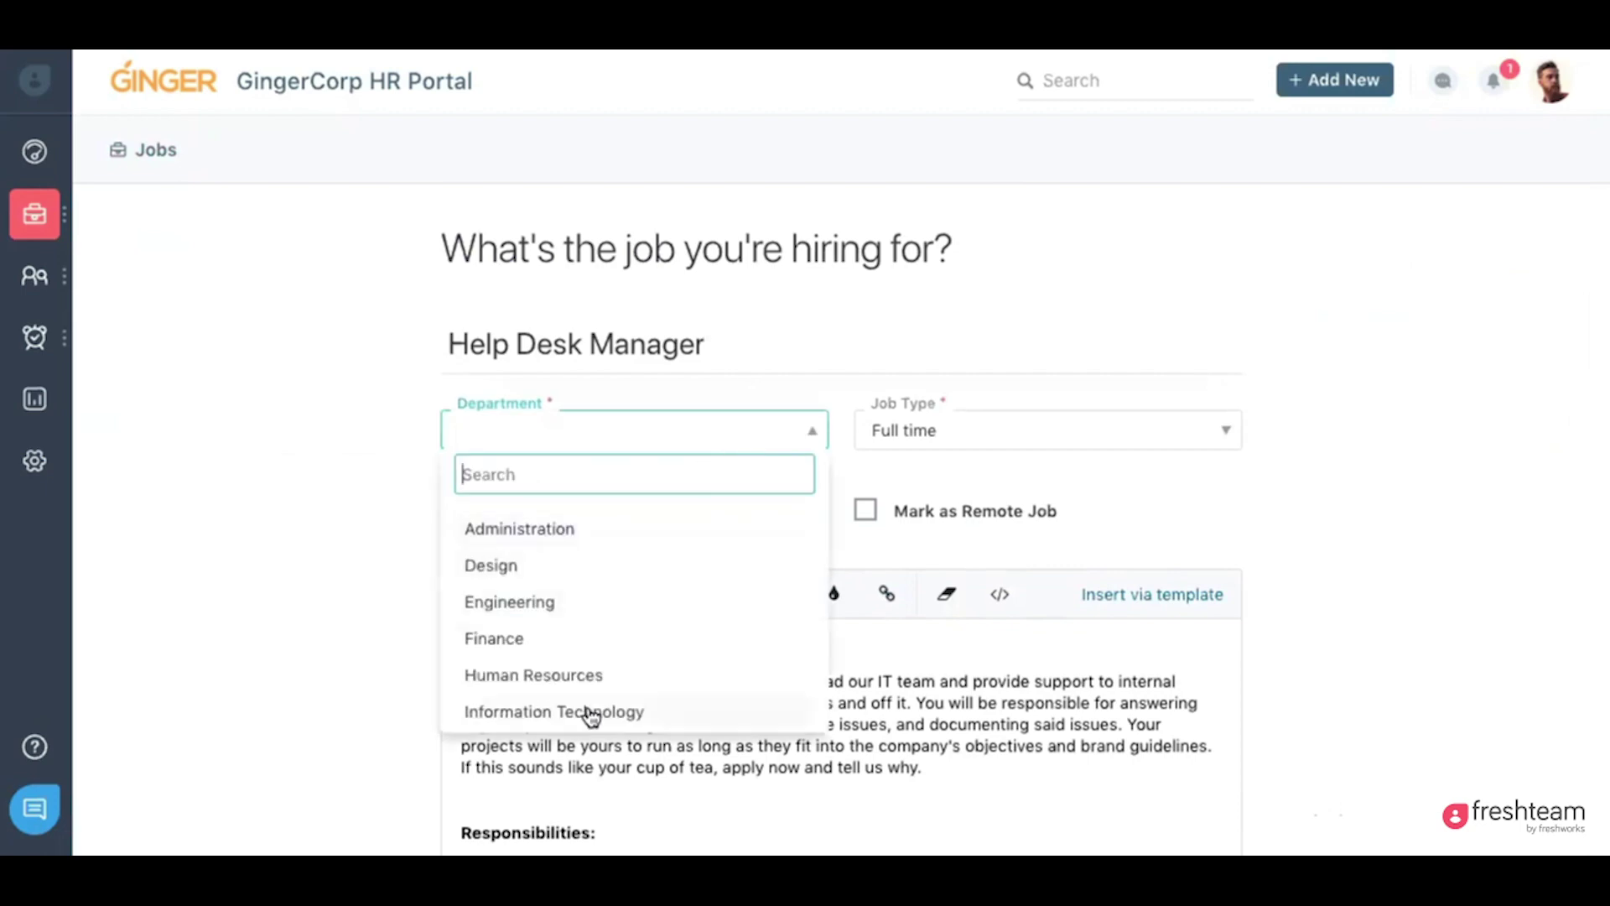
scroll(588, 711, down, 2)
scroll(587, 712, up, 2)
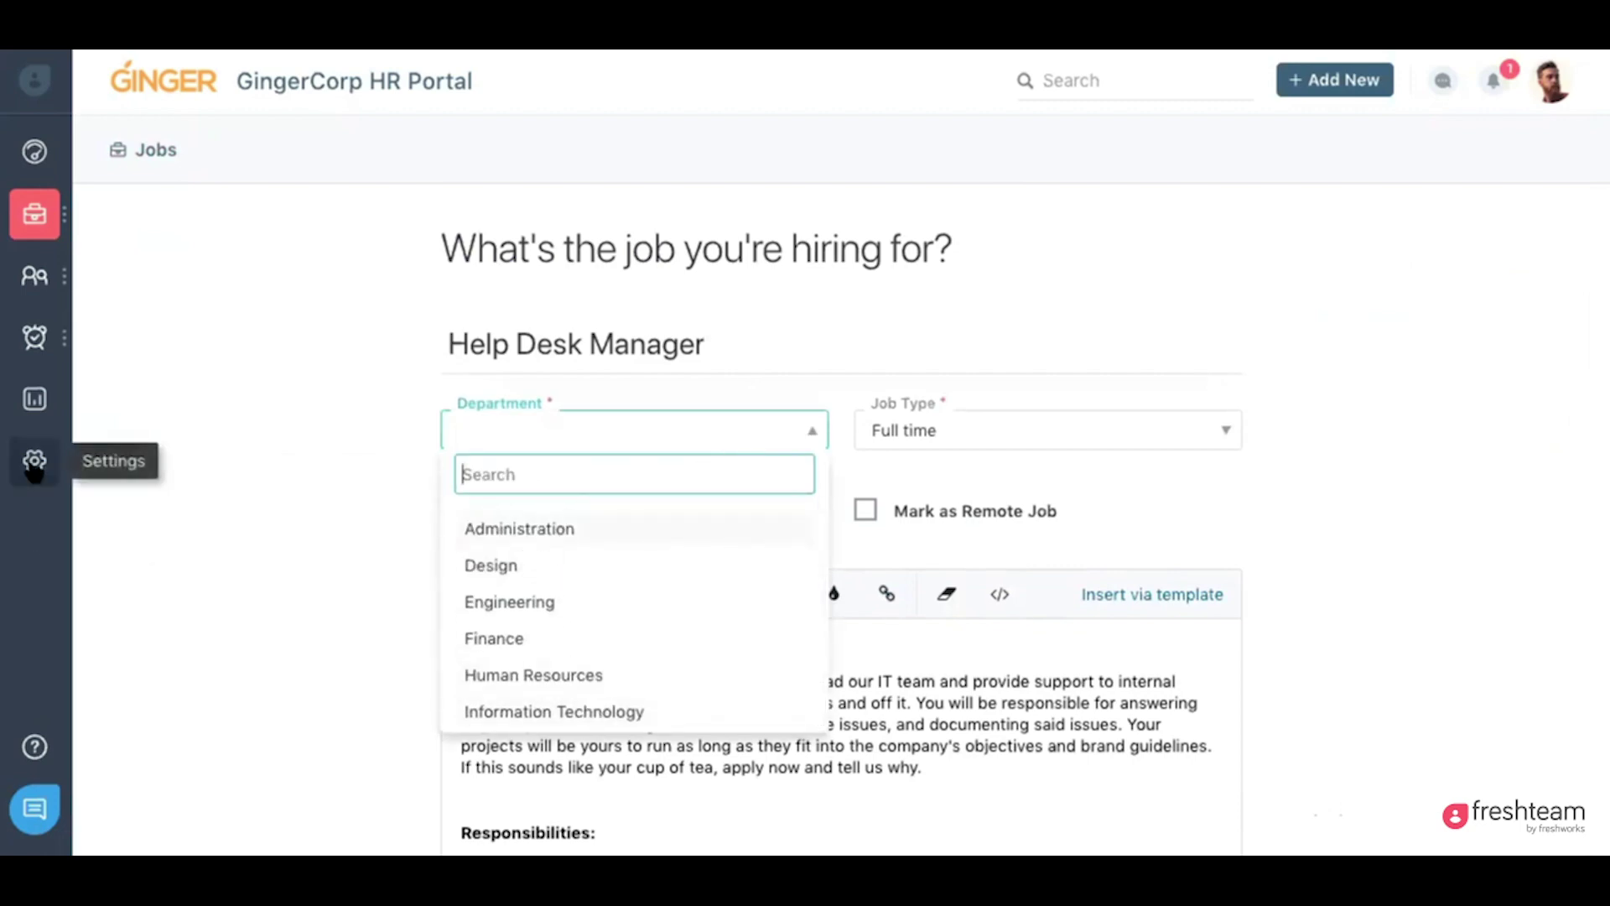
click(491, 565)
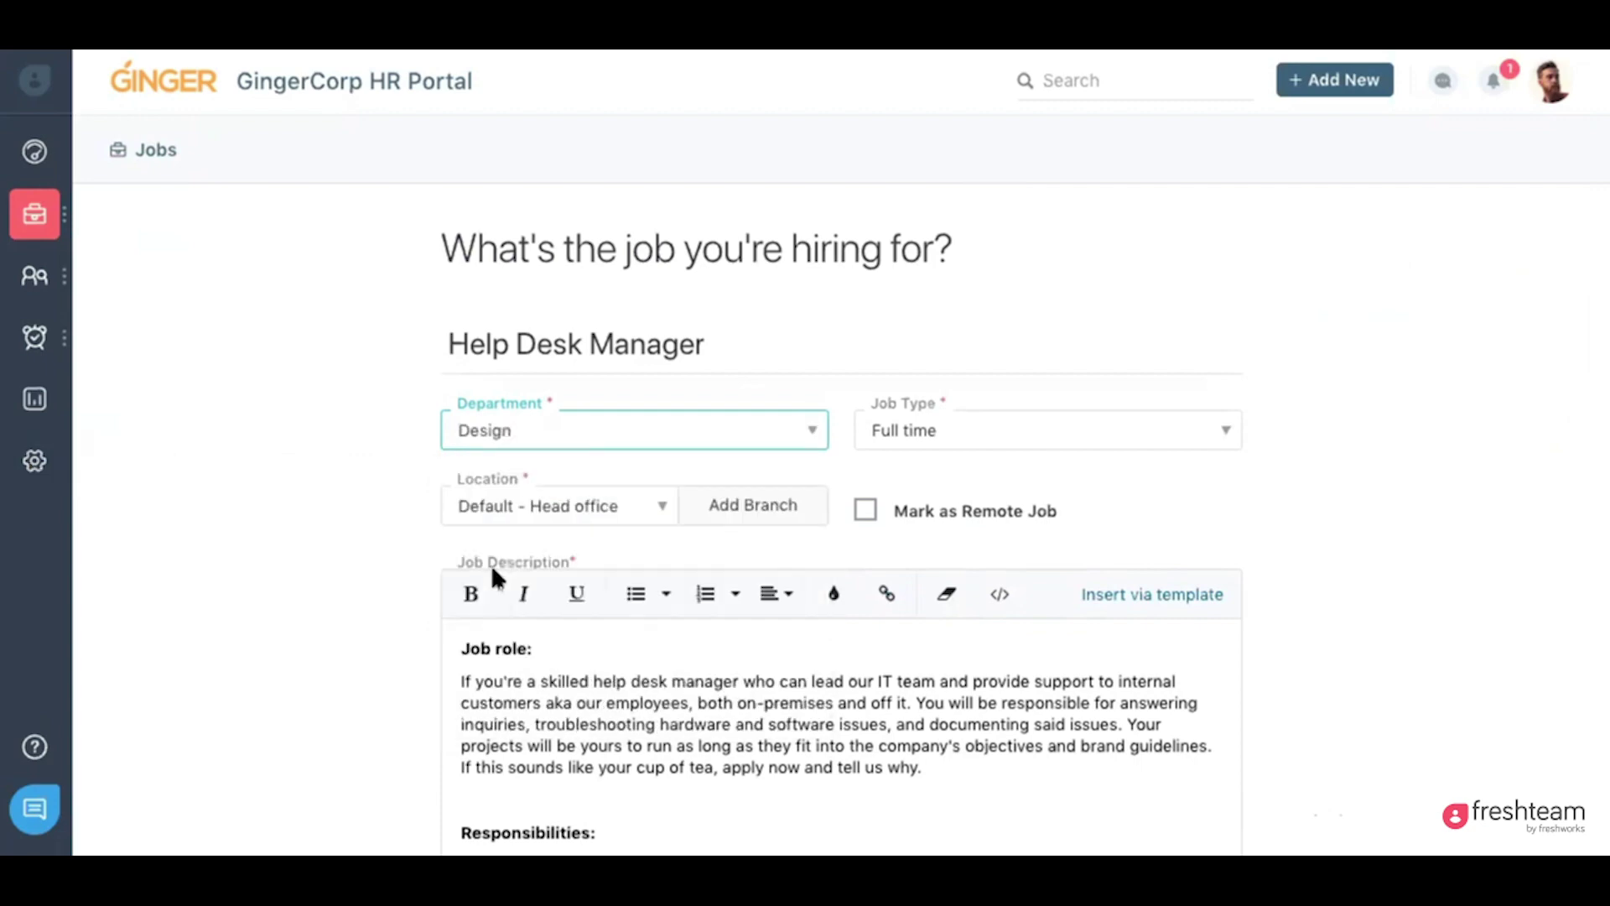
scroll(787, 548, down, 3)
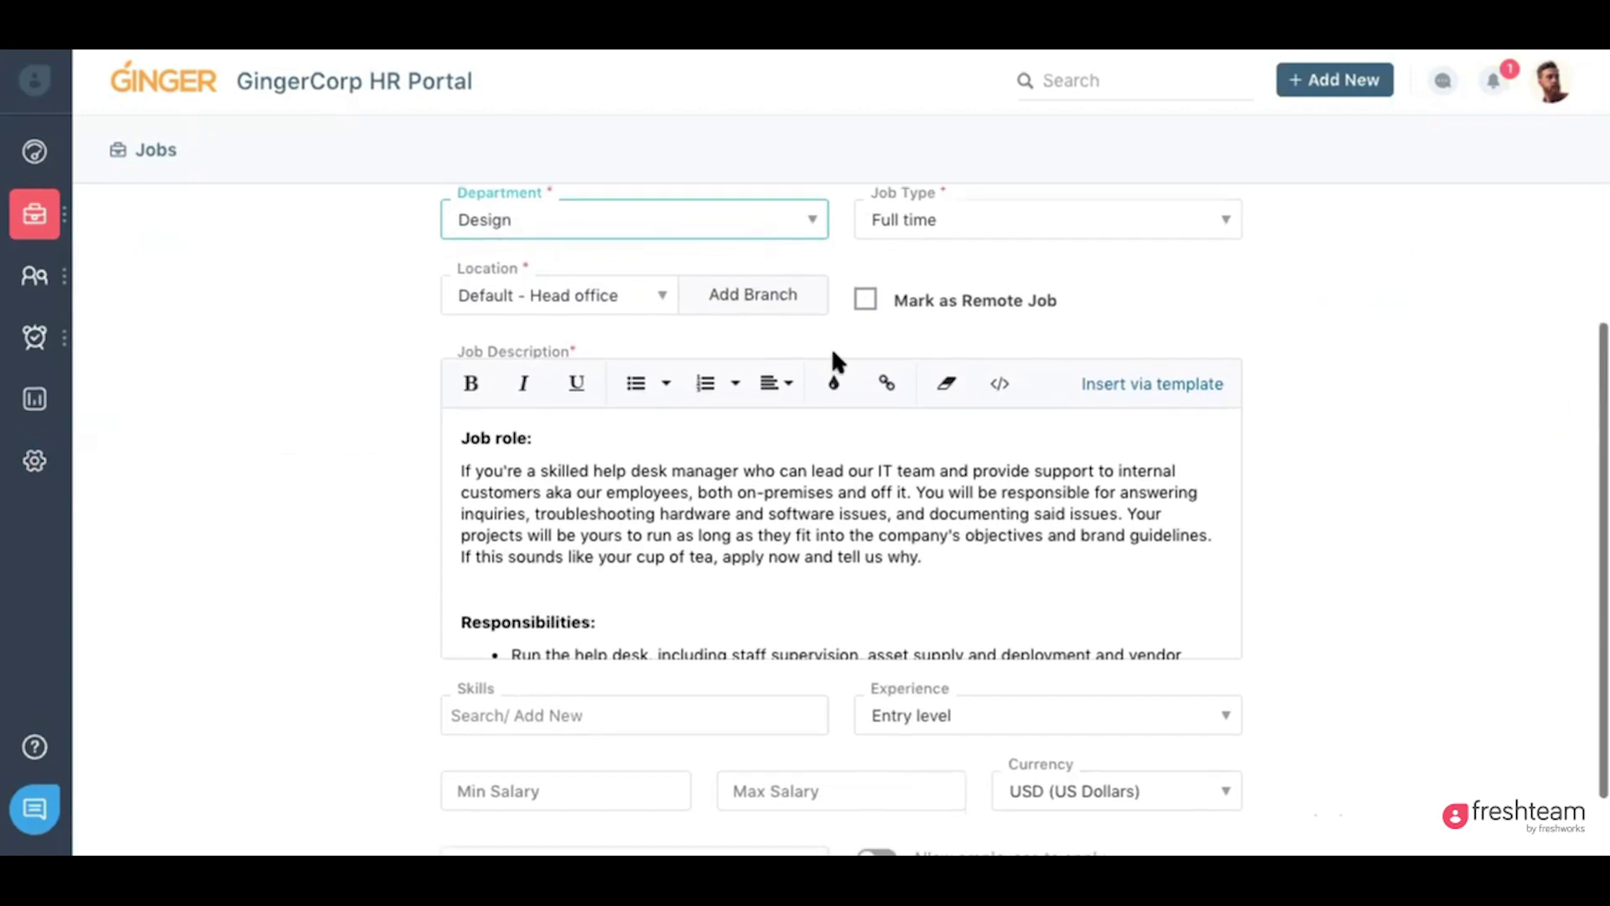
scroll(832, 347, down, 3)
scroll(791, 356, up, 2)
scroll(648, 360, down, 6)
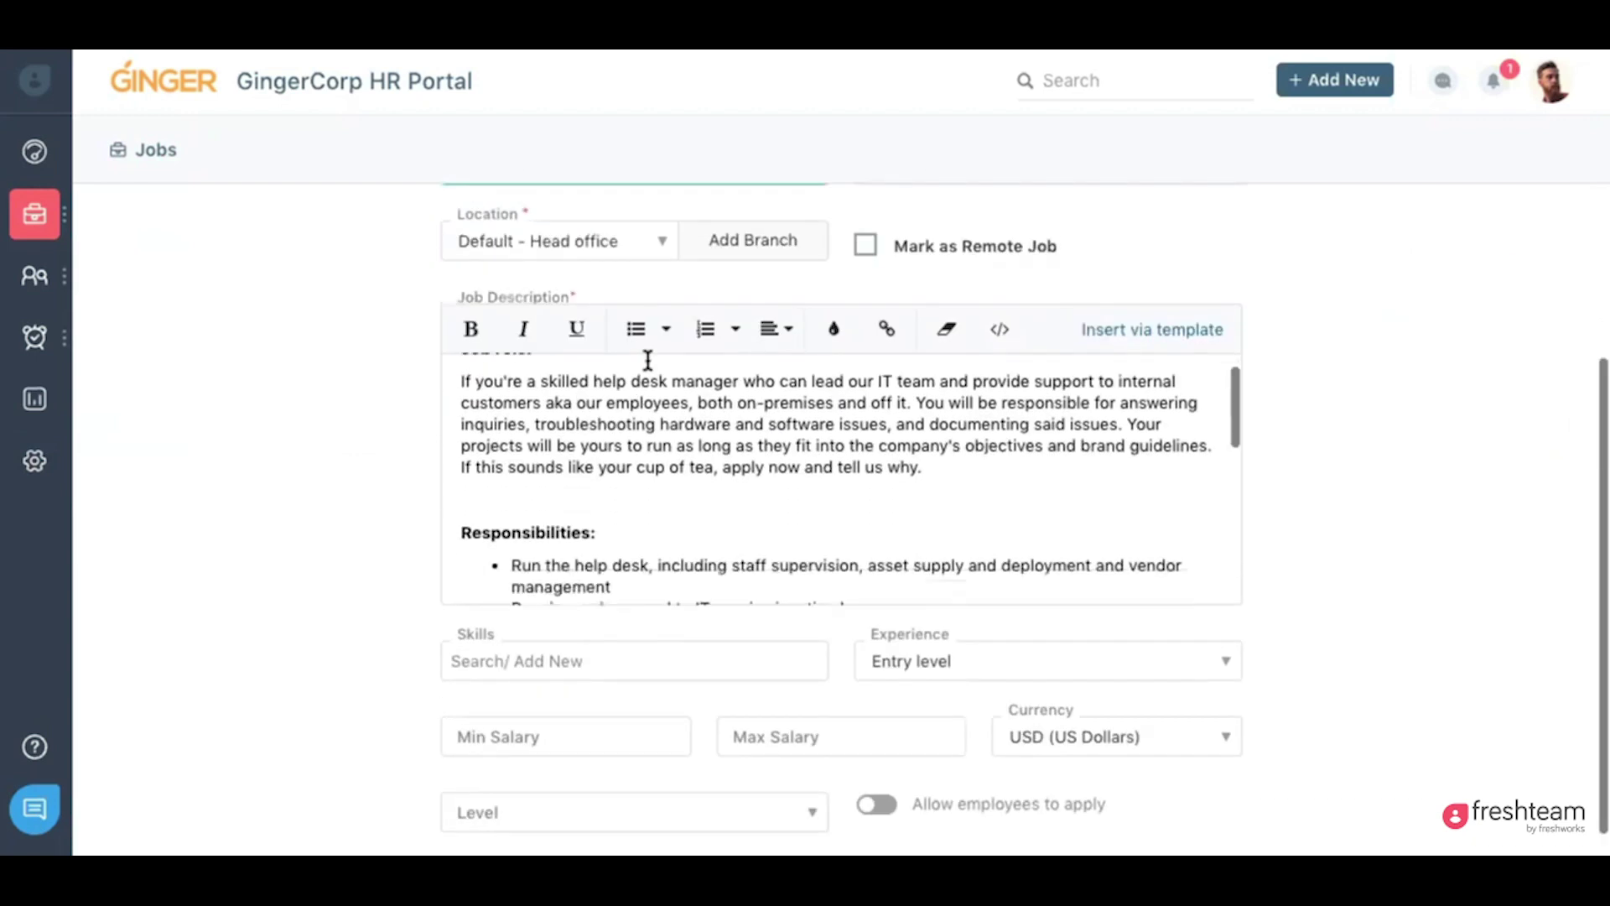
scroll(406, 646, down, 2)
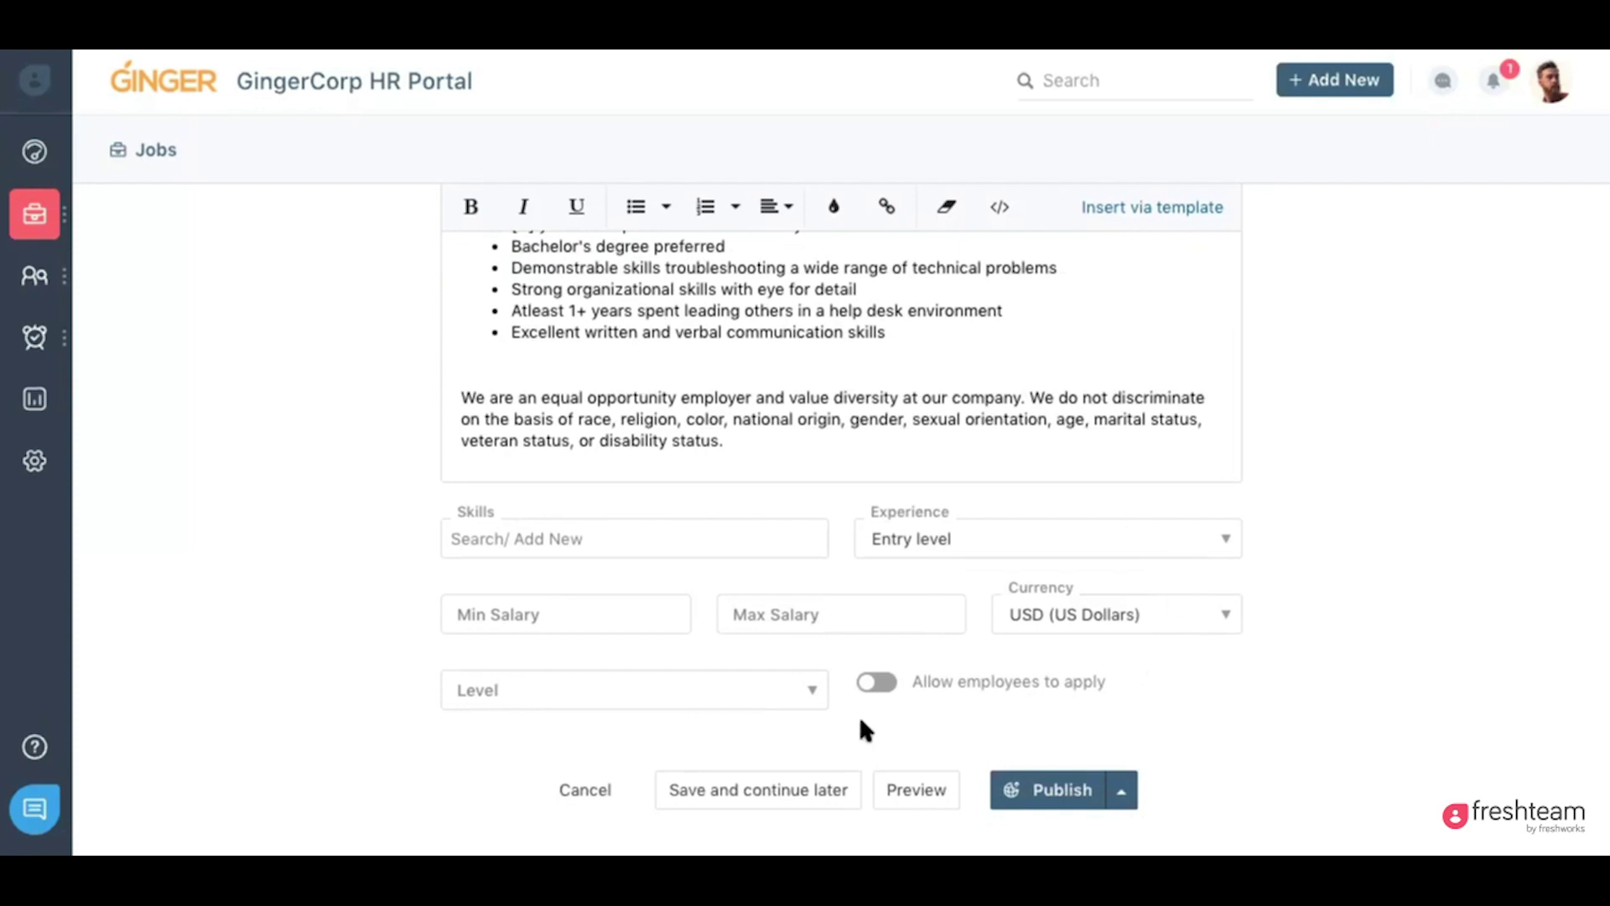
click(1053, 795)
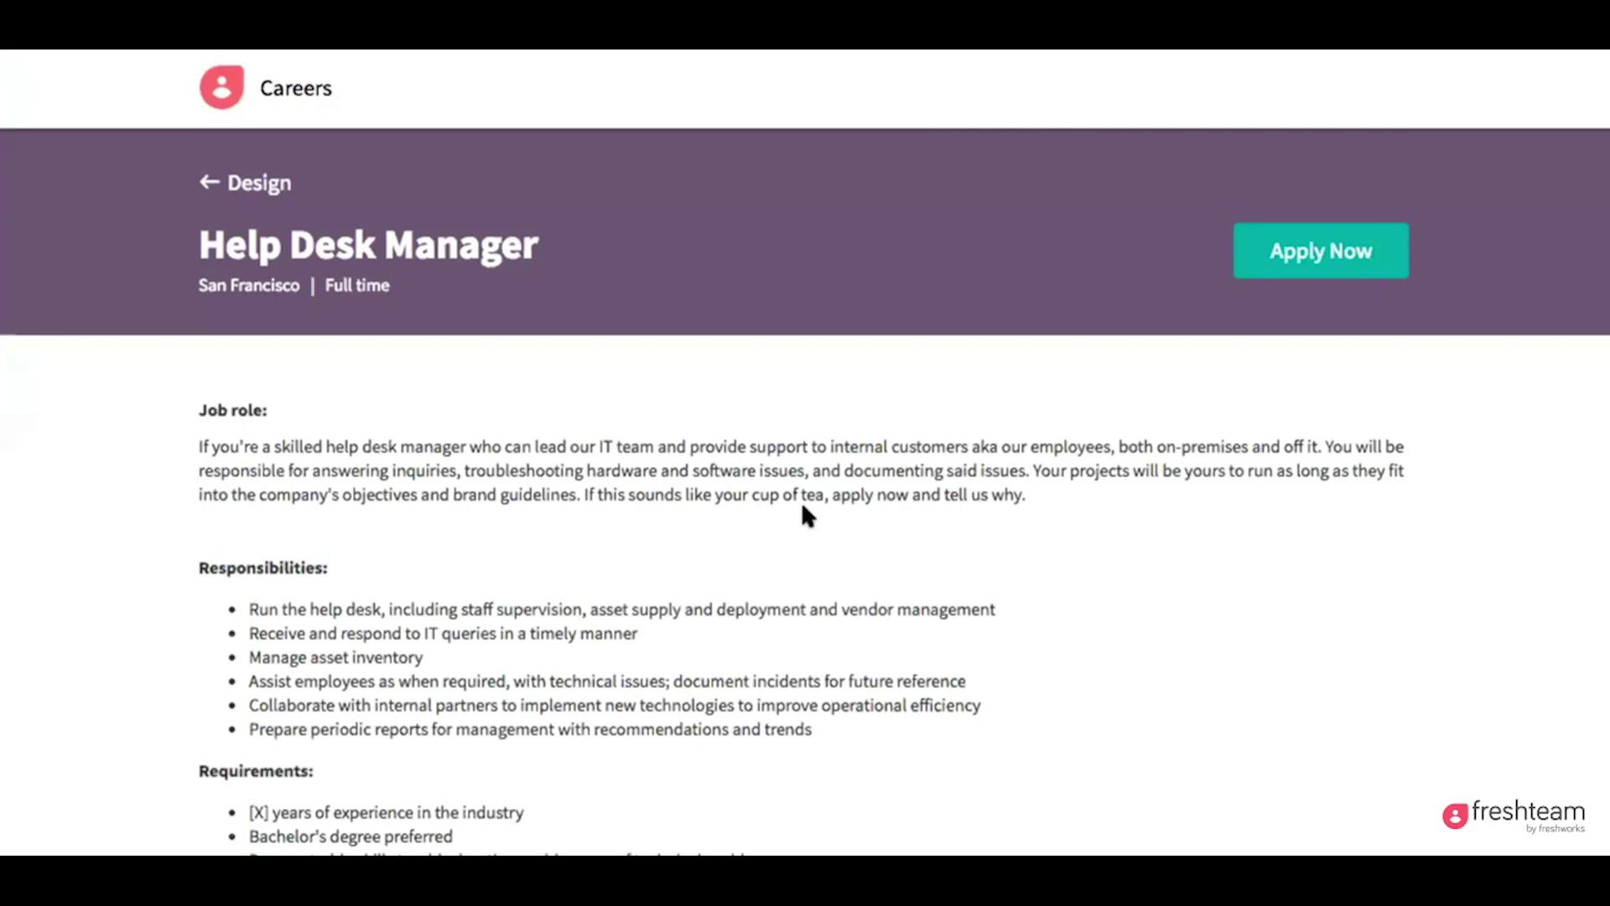
- Preview the posting's application form, then return to the careers home page's Open Positions list
scroll(803, 508, down, 3)
scroll(803, 513, up, 4)
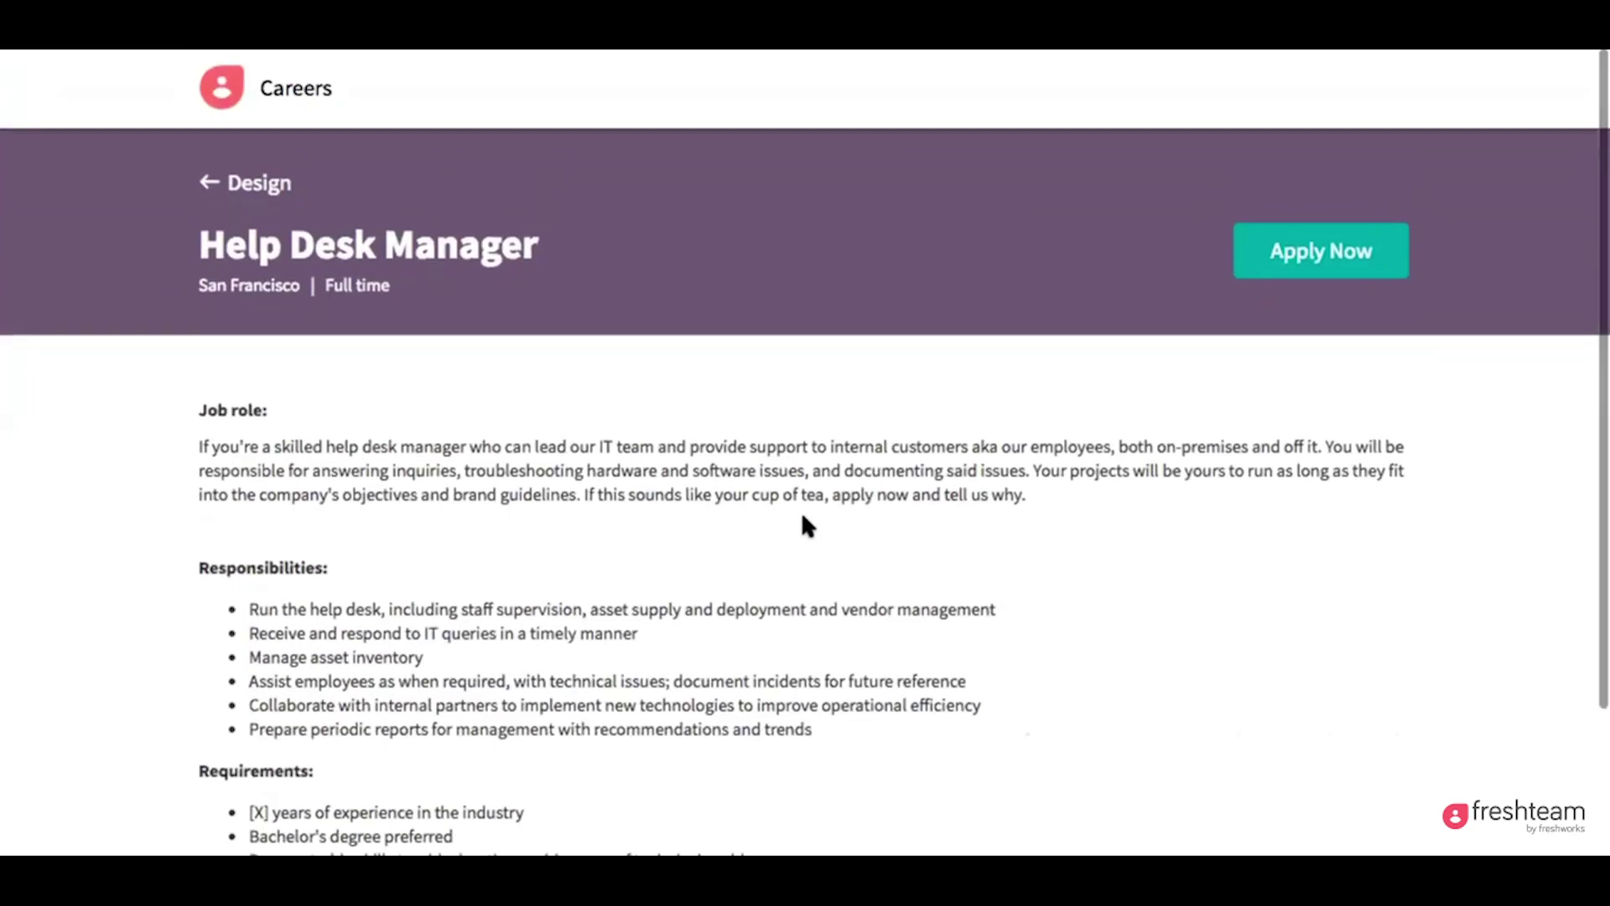
click(1278, 256)
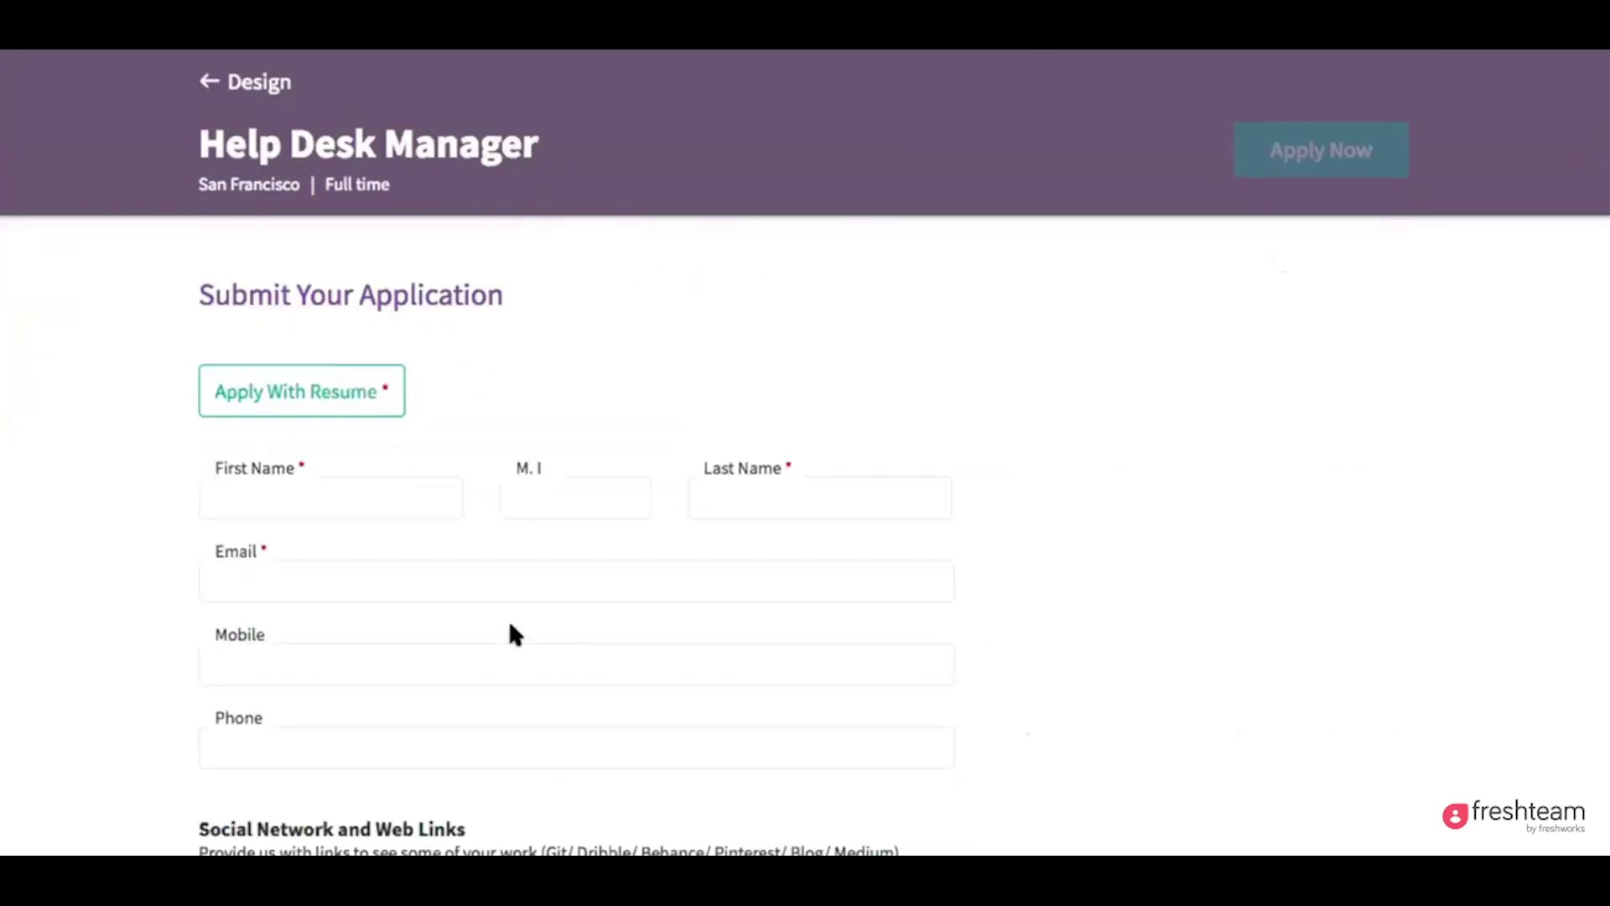
scroll(514, 635, down, 6)
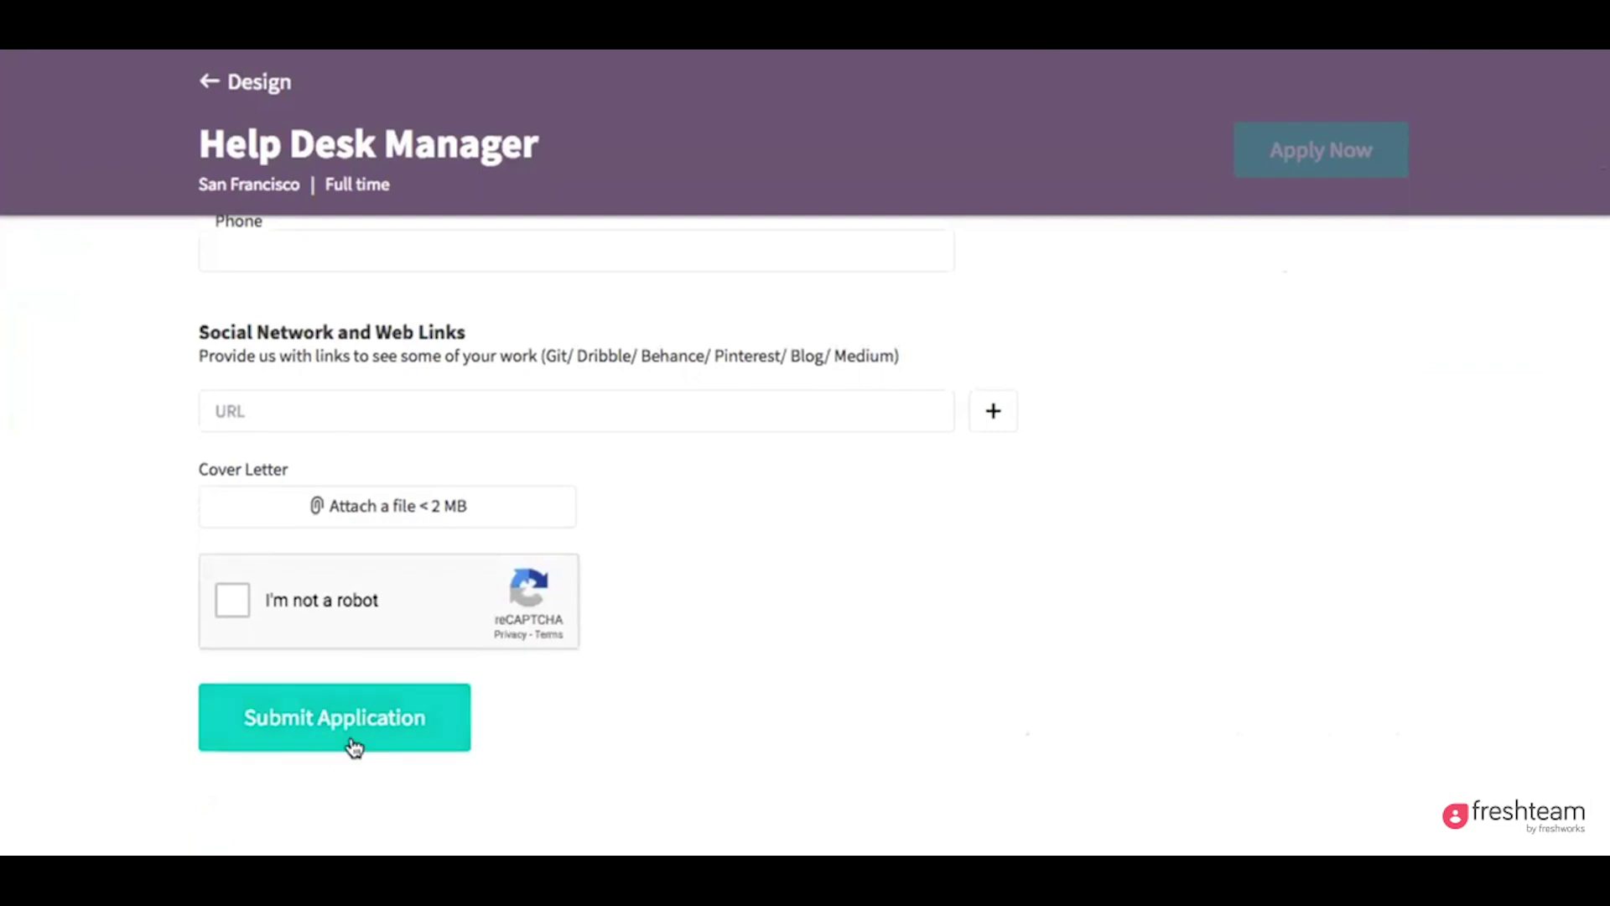
scroll(710, 470, up, 15)
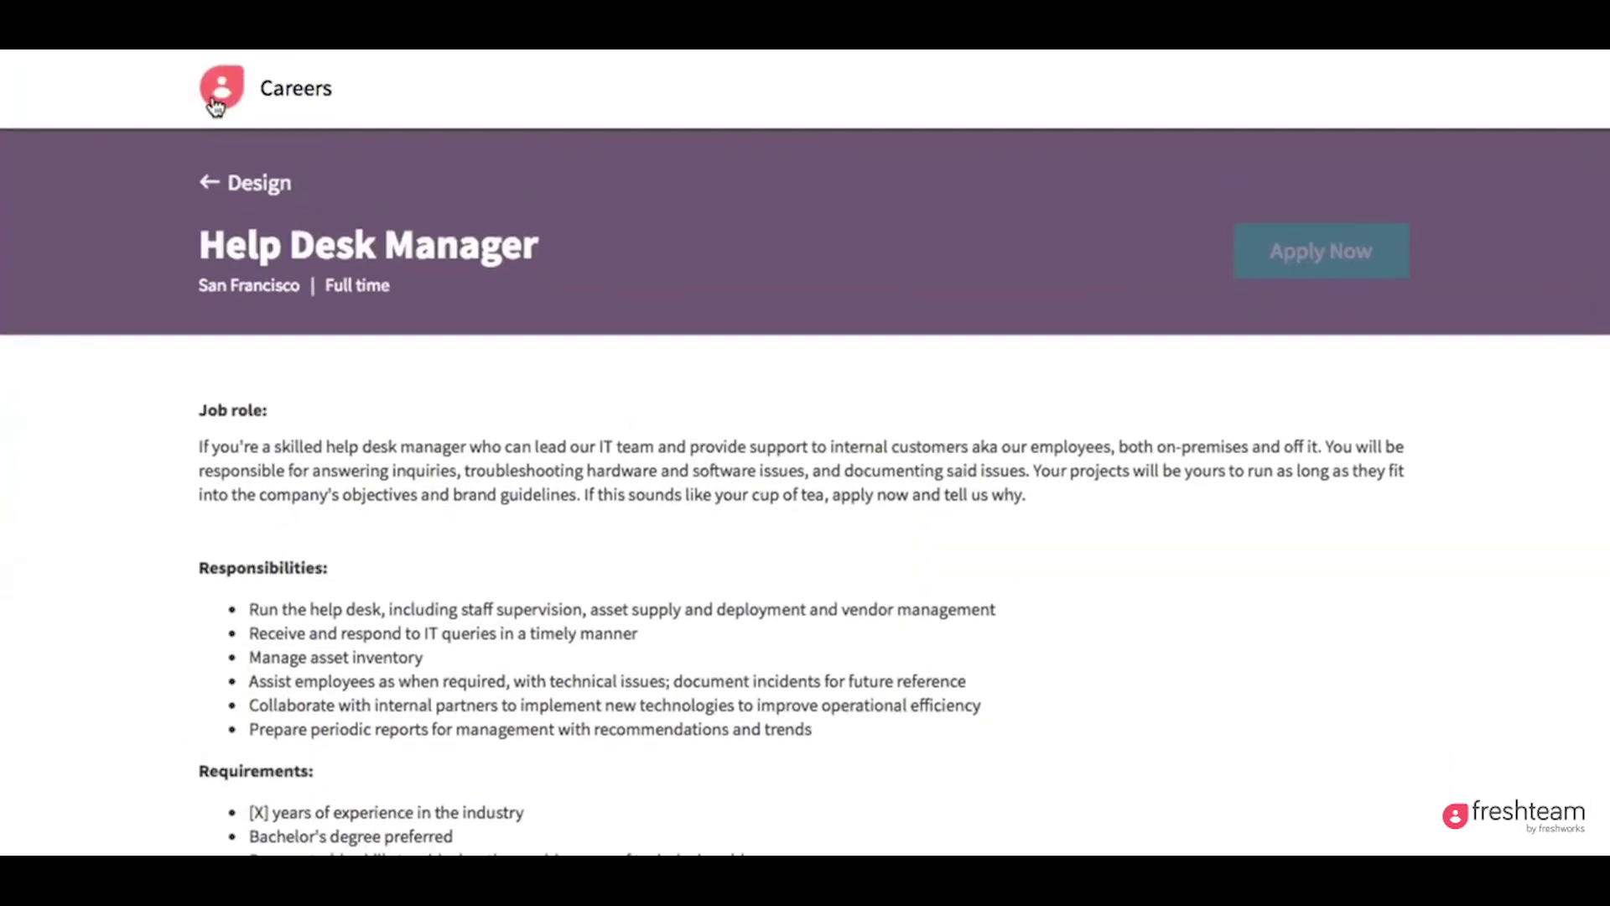
click(214, 99)
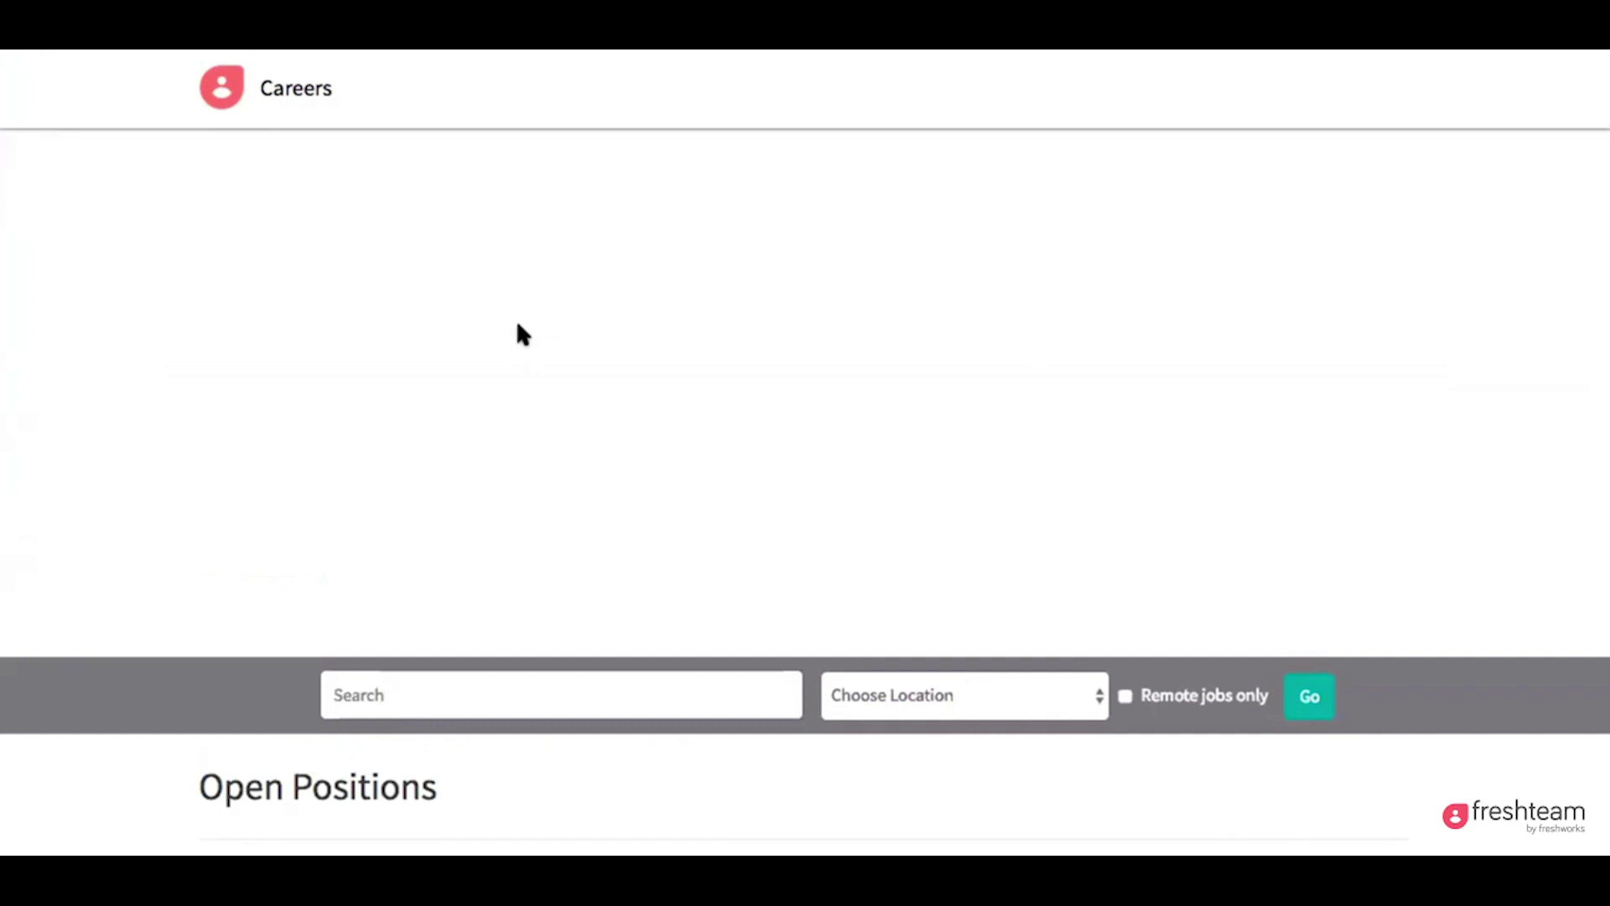
scroll(518, 327, down, 8)
scroll(518, 327, down, 3)
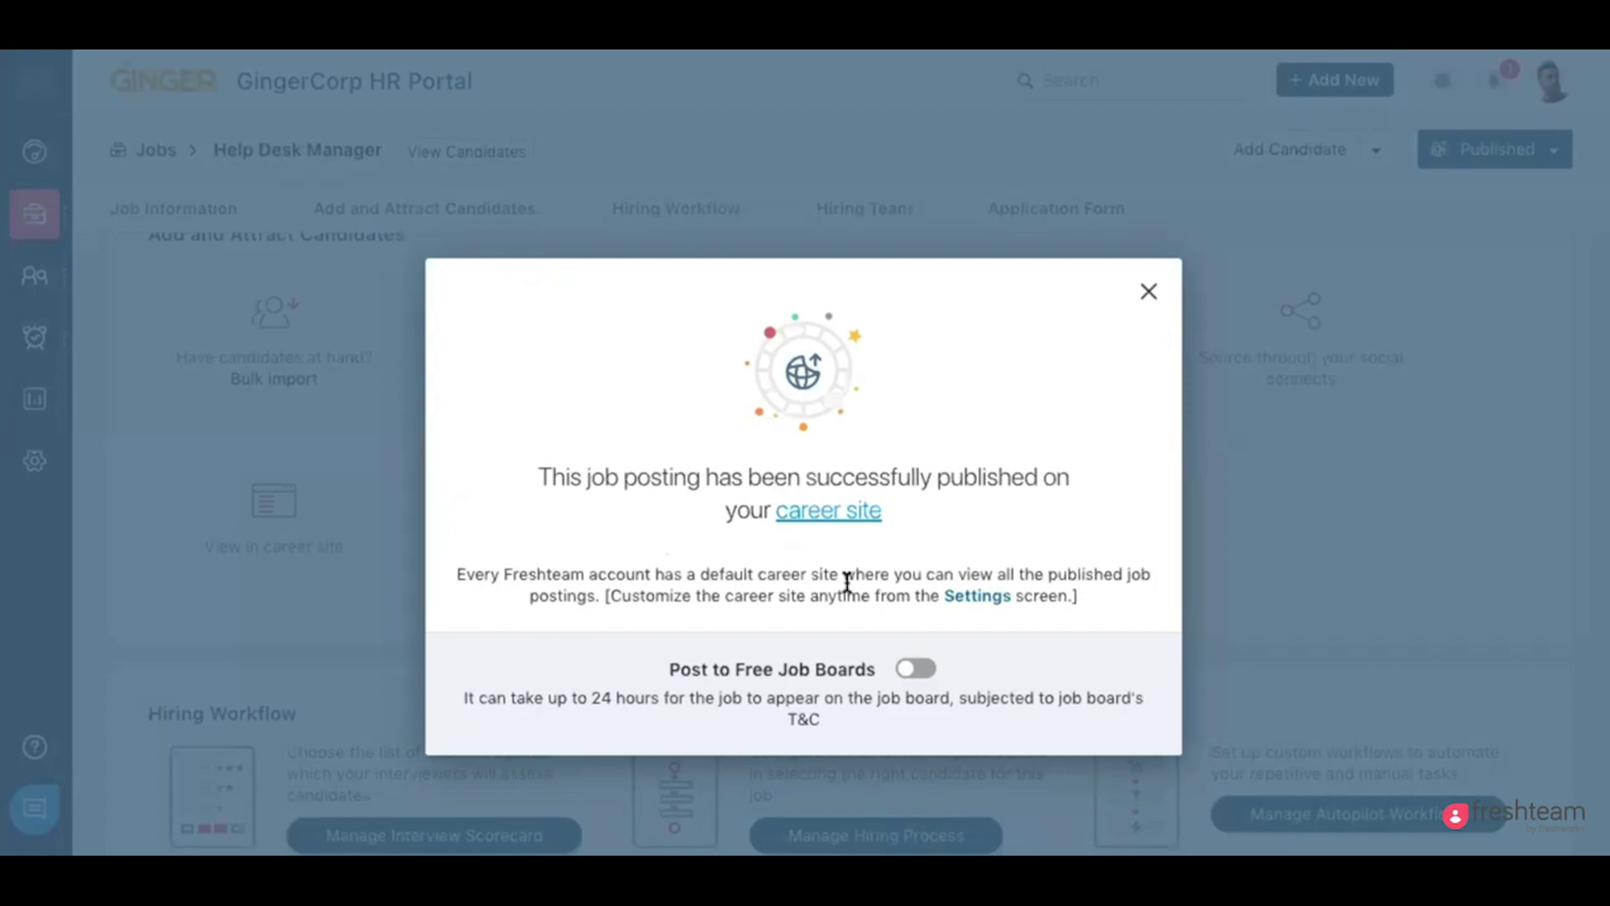
- Review the free job boards available for the Help Desk Manager posting, then return to the job page
click(915, 669)
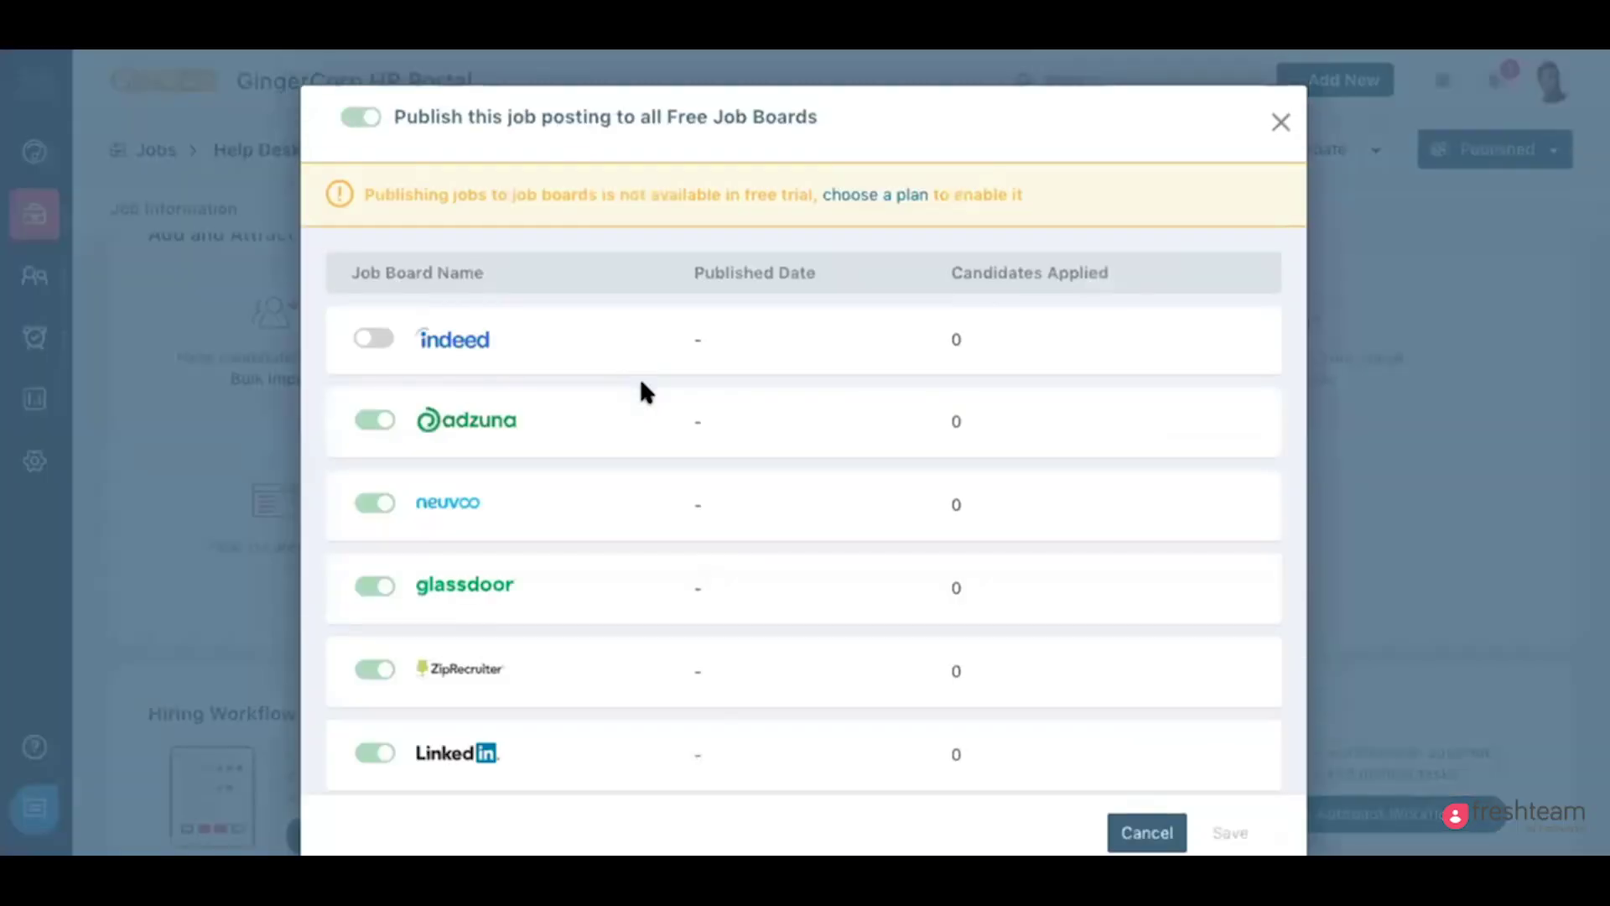
scroll(642, 387, down, 1)
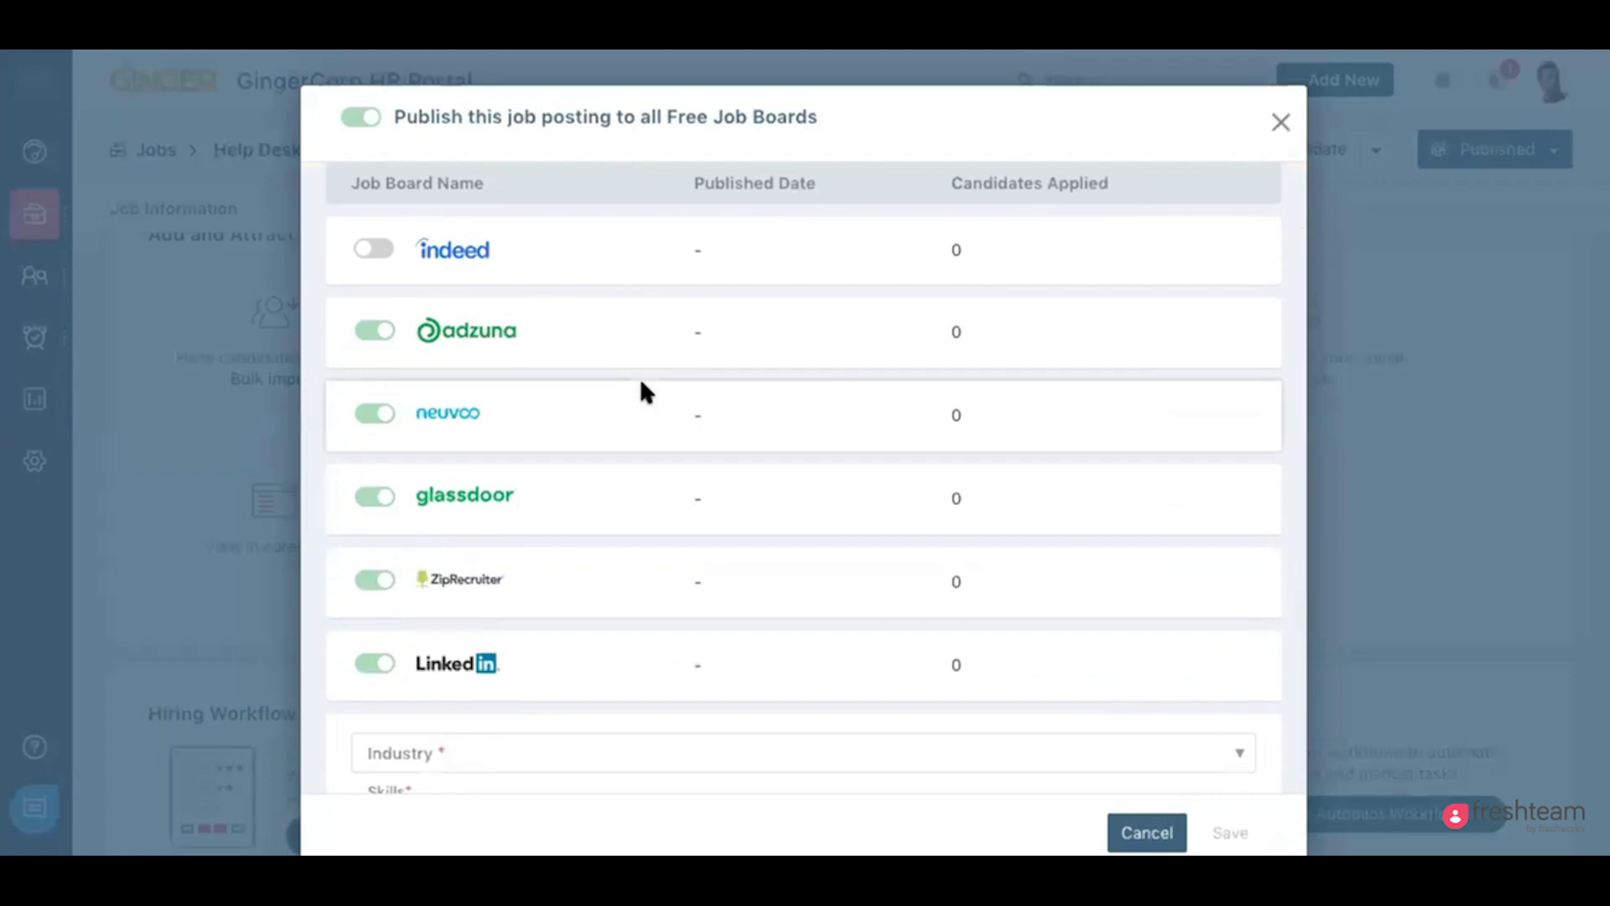
scroll(641, 389, up, 1)
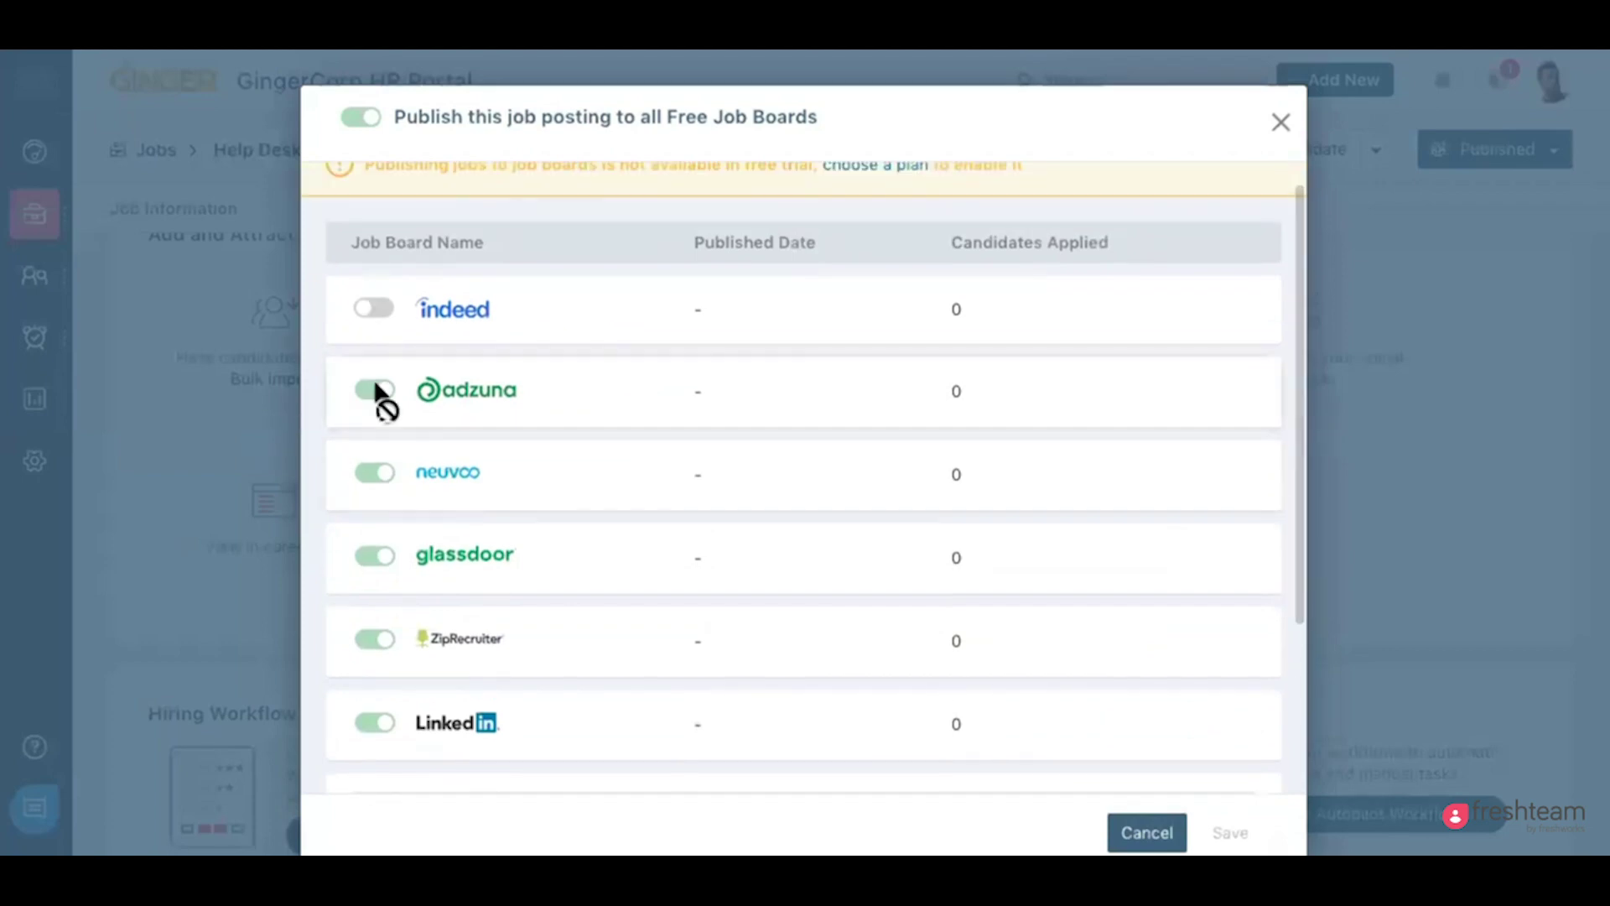
scroll(681, 570, down, 3)
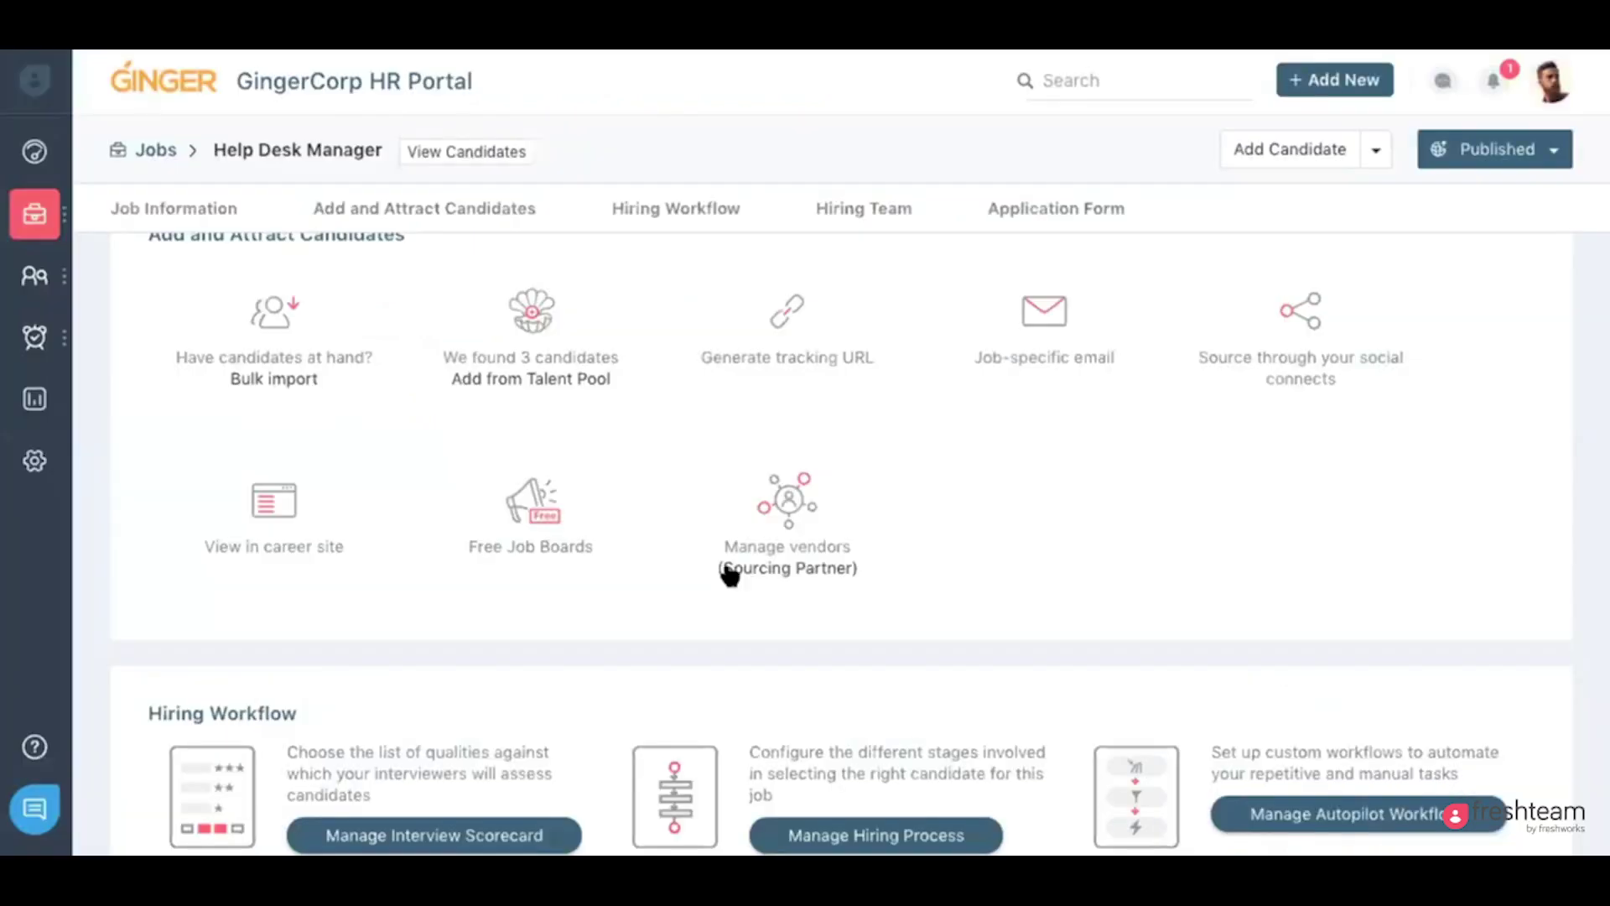
scroll(730, 570, up, 10)
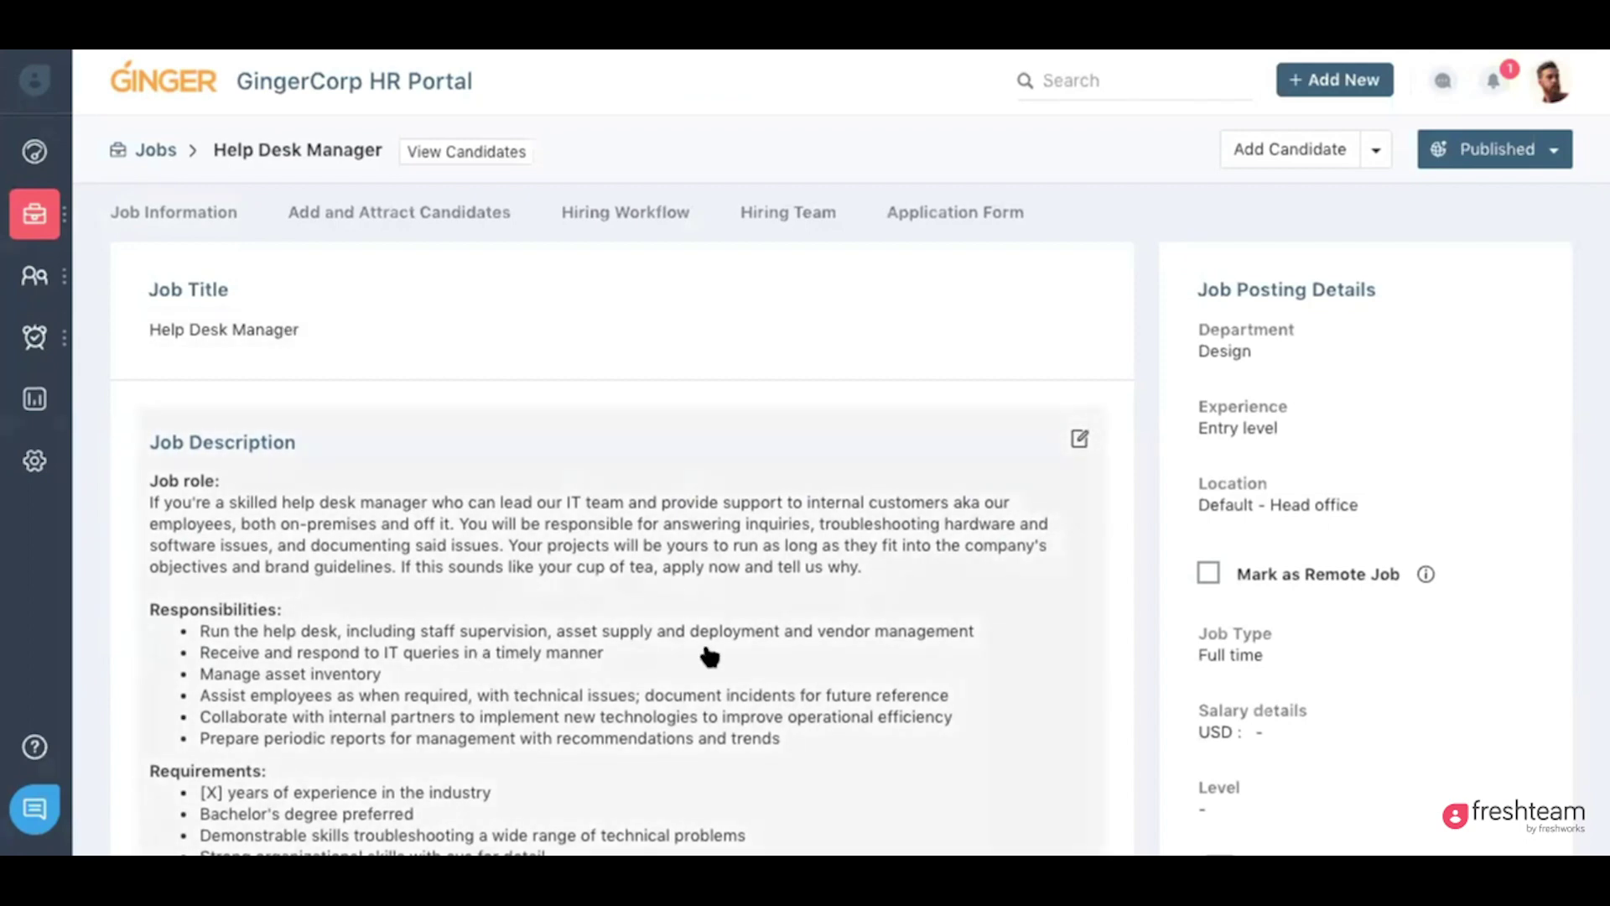
- Open the Help Desk Manager application form editor with its name, email, mobile, phone and URL fields
scroll(708, 654, down, 1)
scroll(931, 636, up, 1)
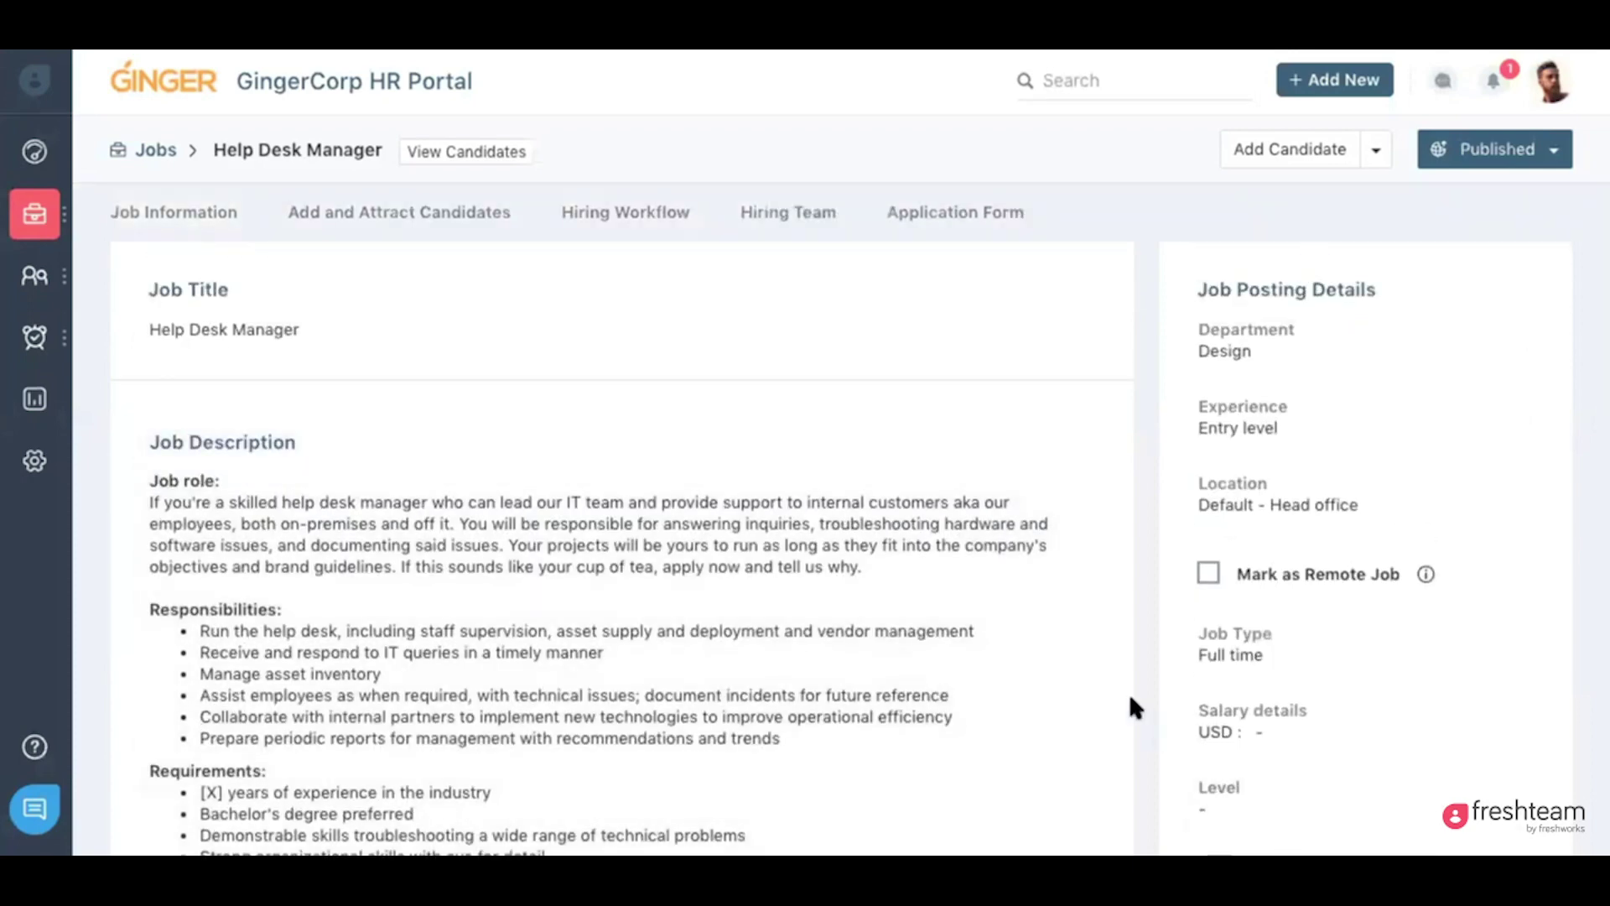
click(977, 220)
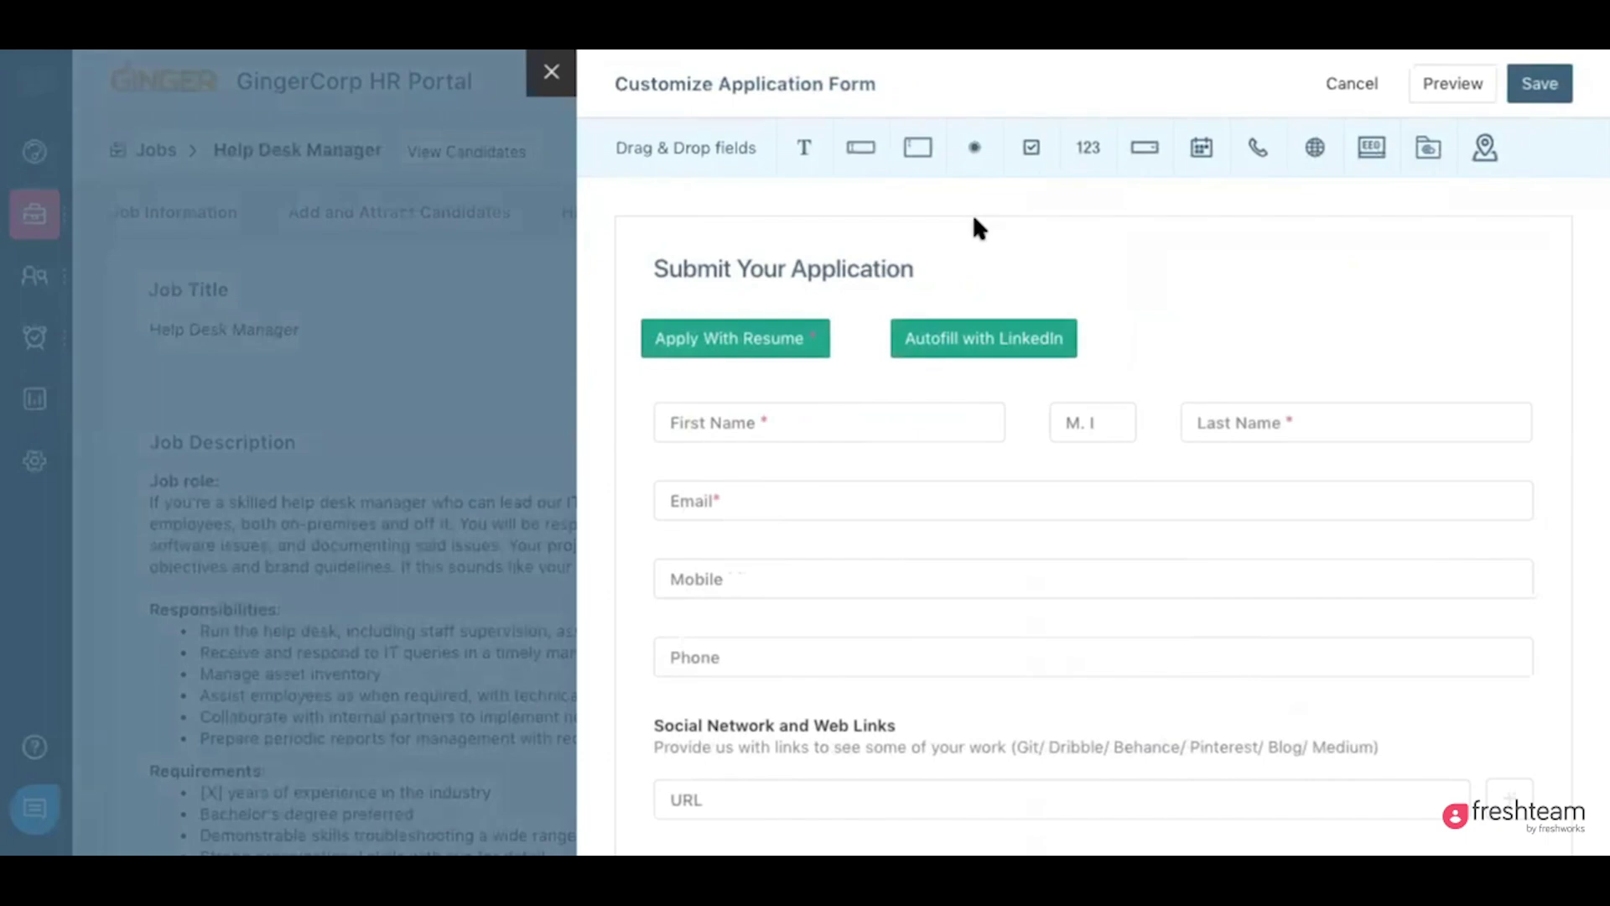
- Close the form editor and browse the hiring manager options on the job's Hiring Team tab
click(553, 73)
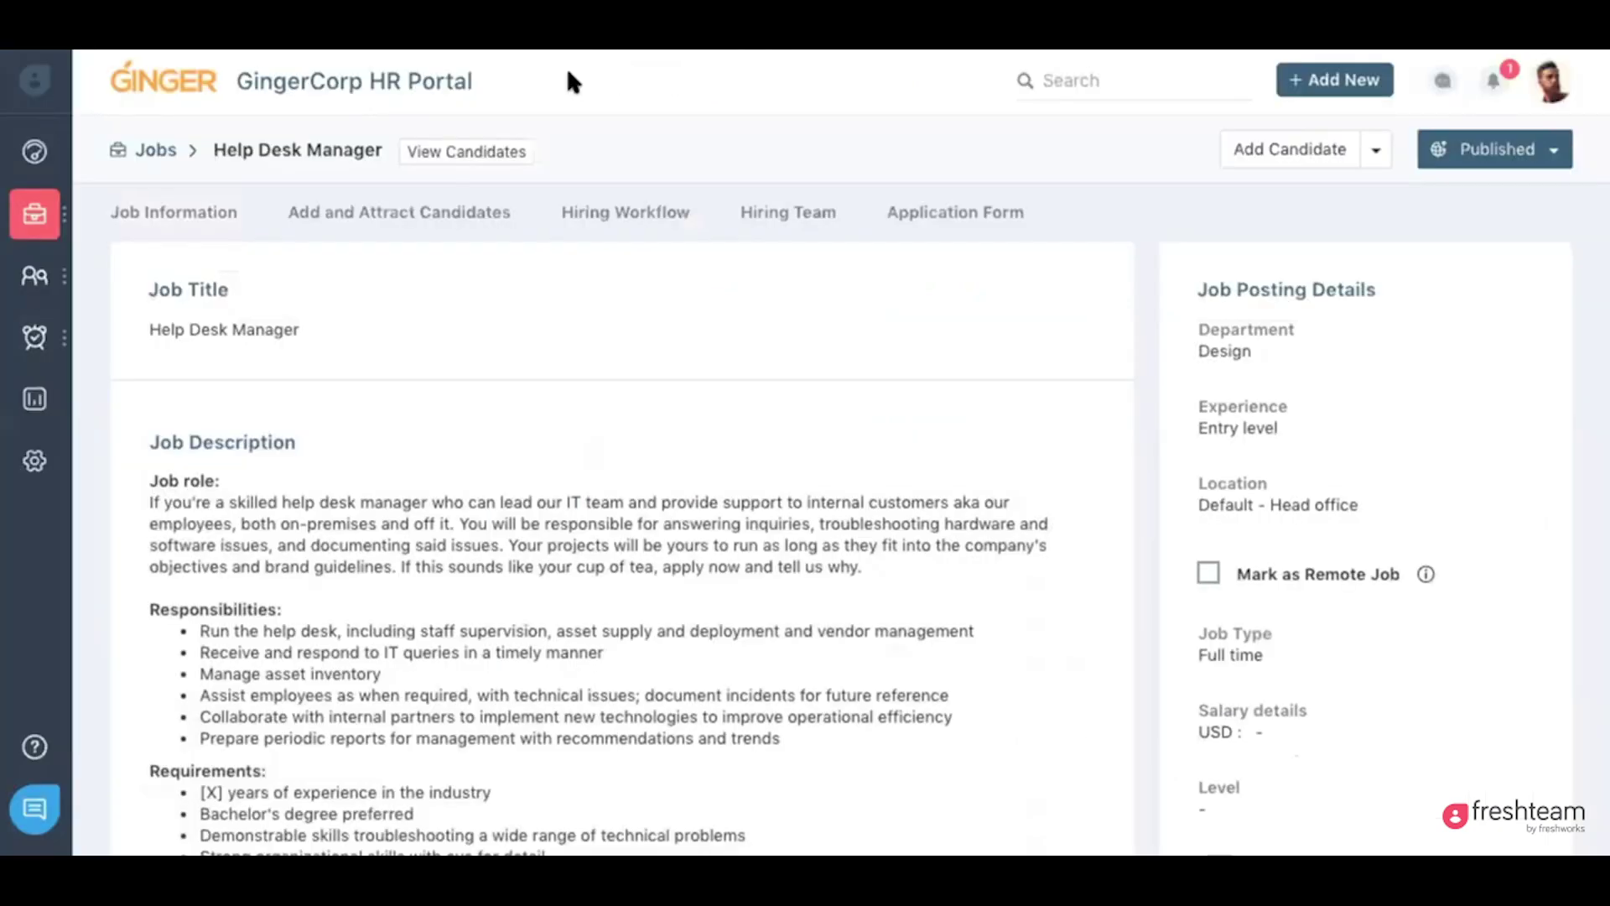
click(784, 216)
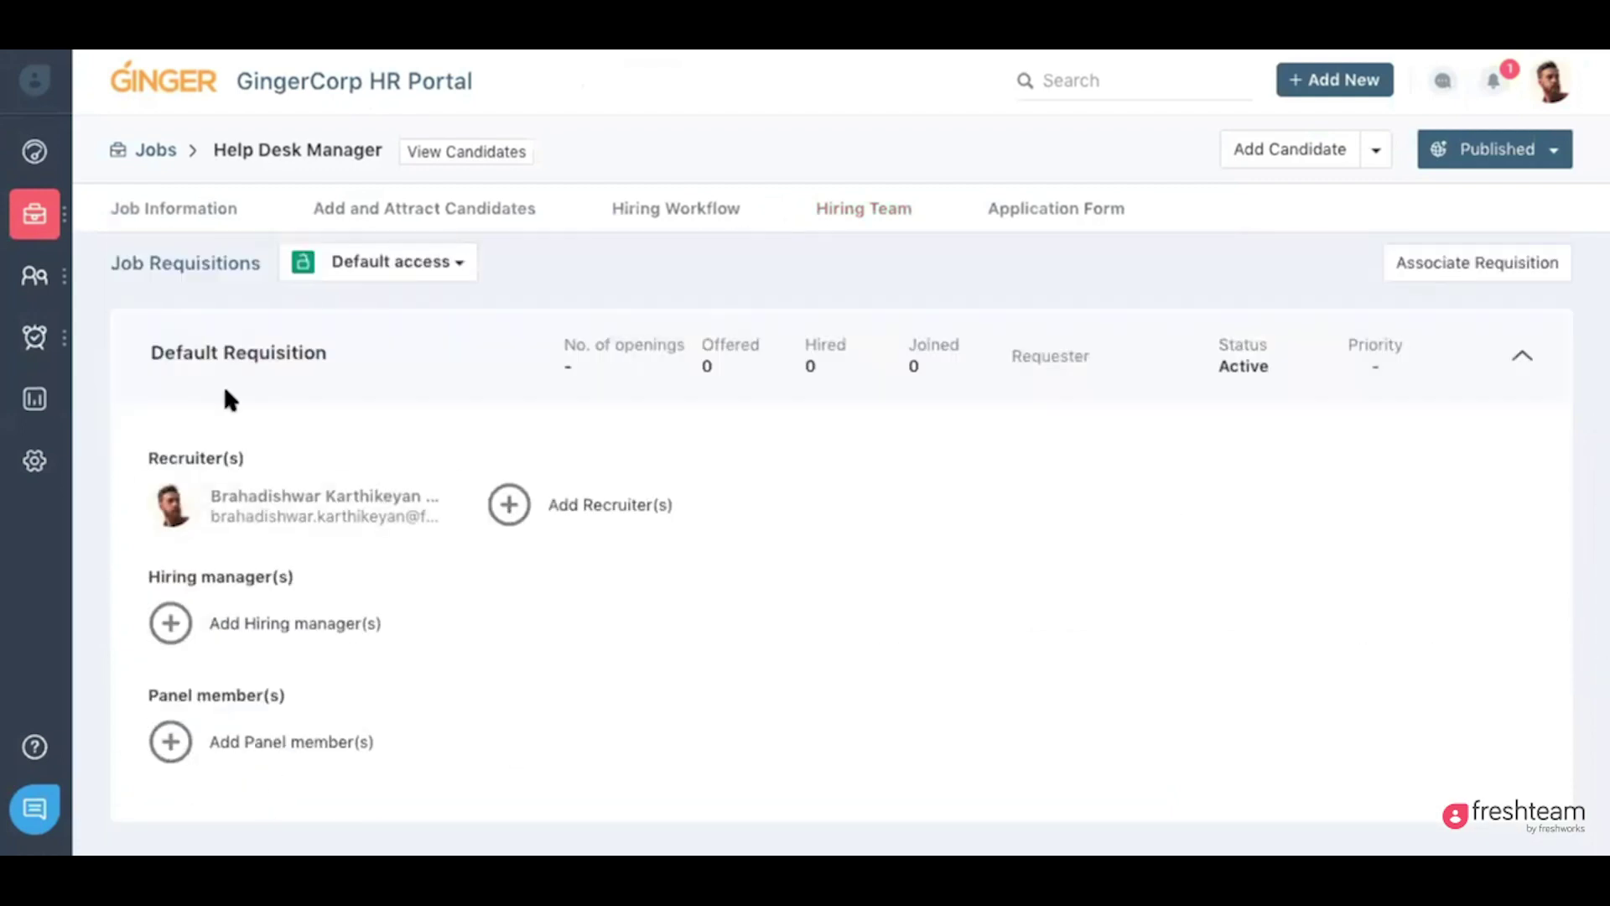
click(306, 621)
scroll(304, 820, down, 1)
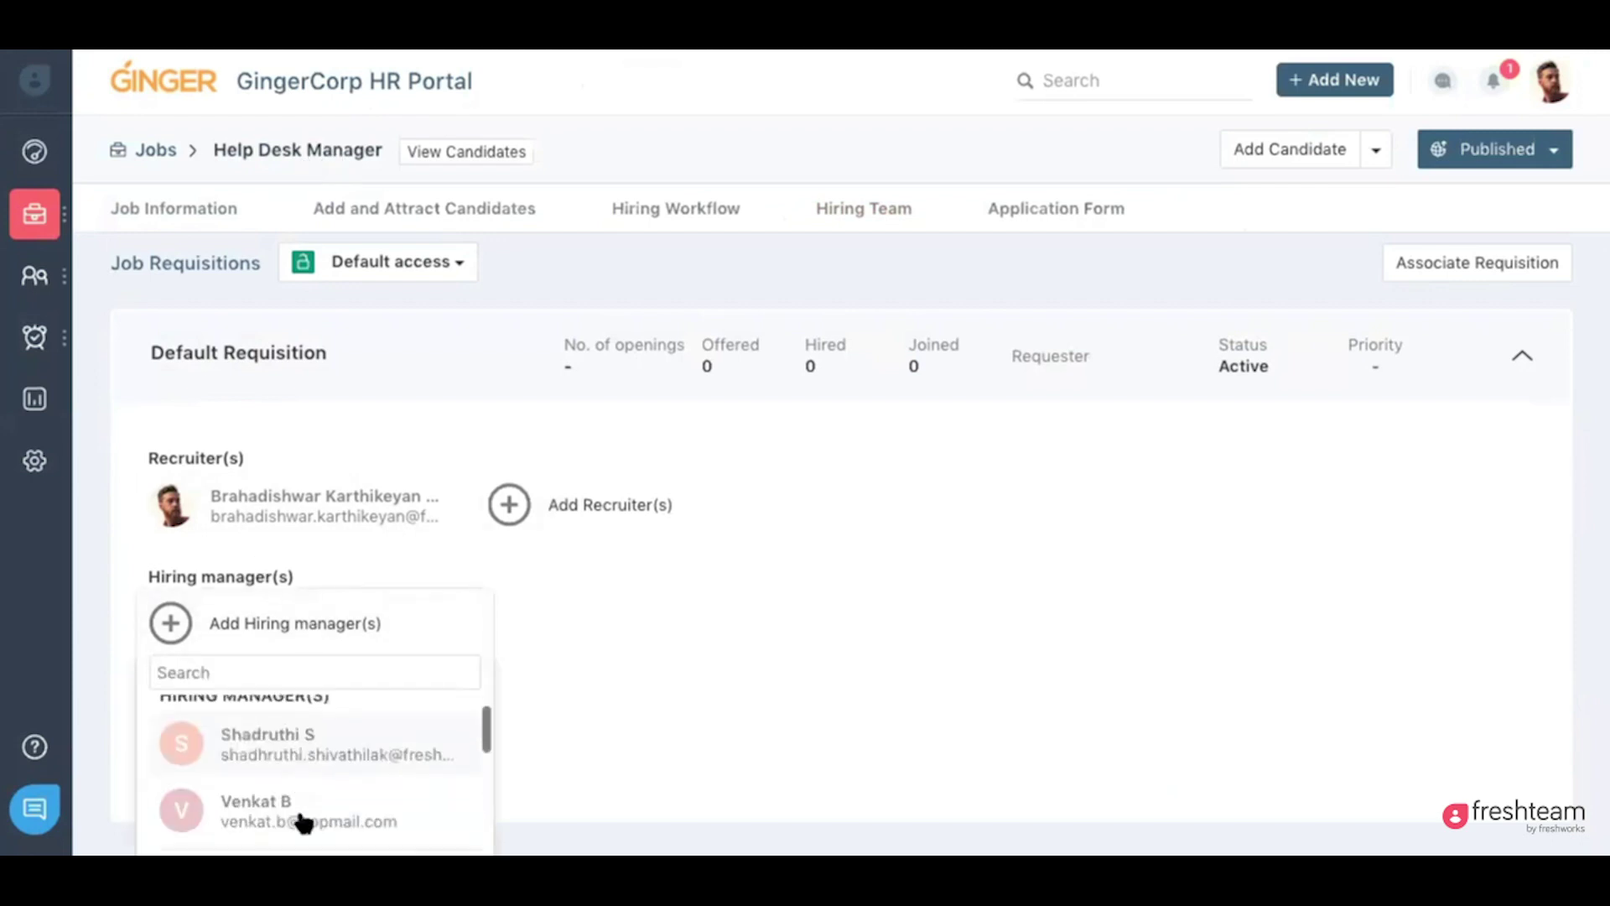
click(837, 738)
click(306, 624)
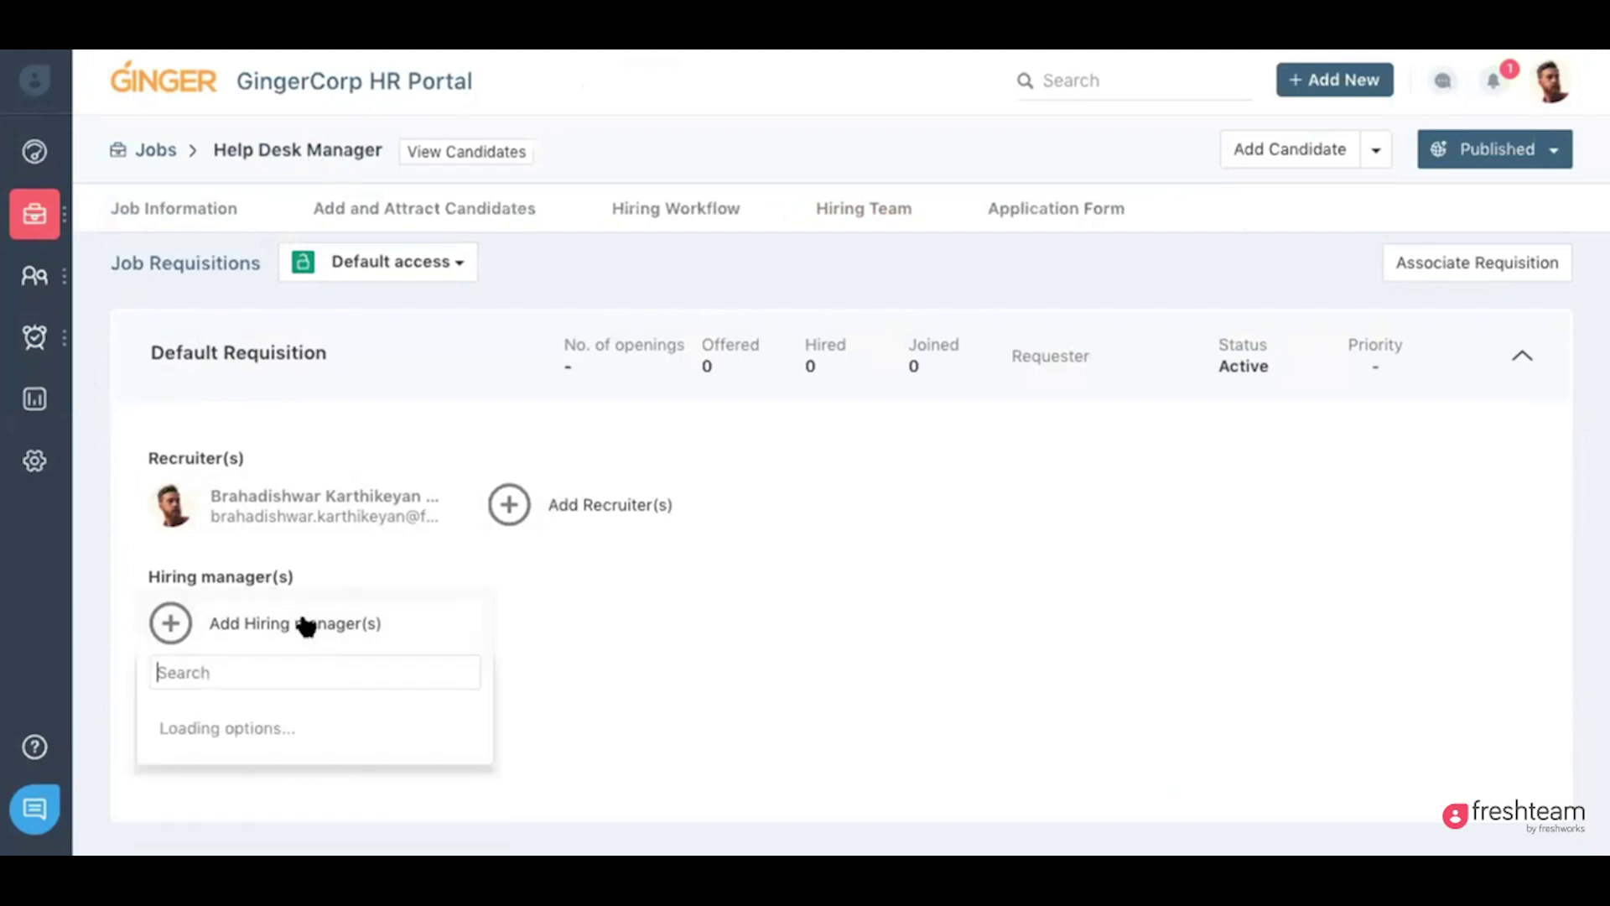
scroll(302, 820, down, 2)
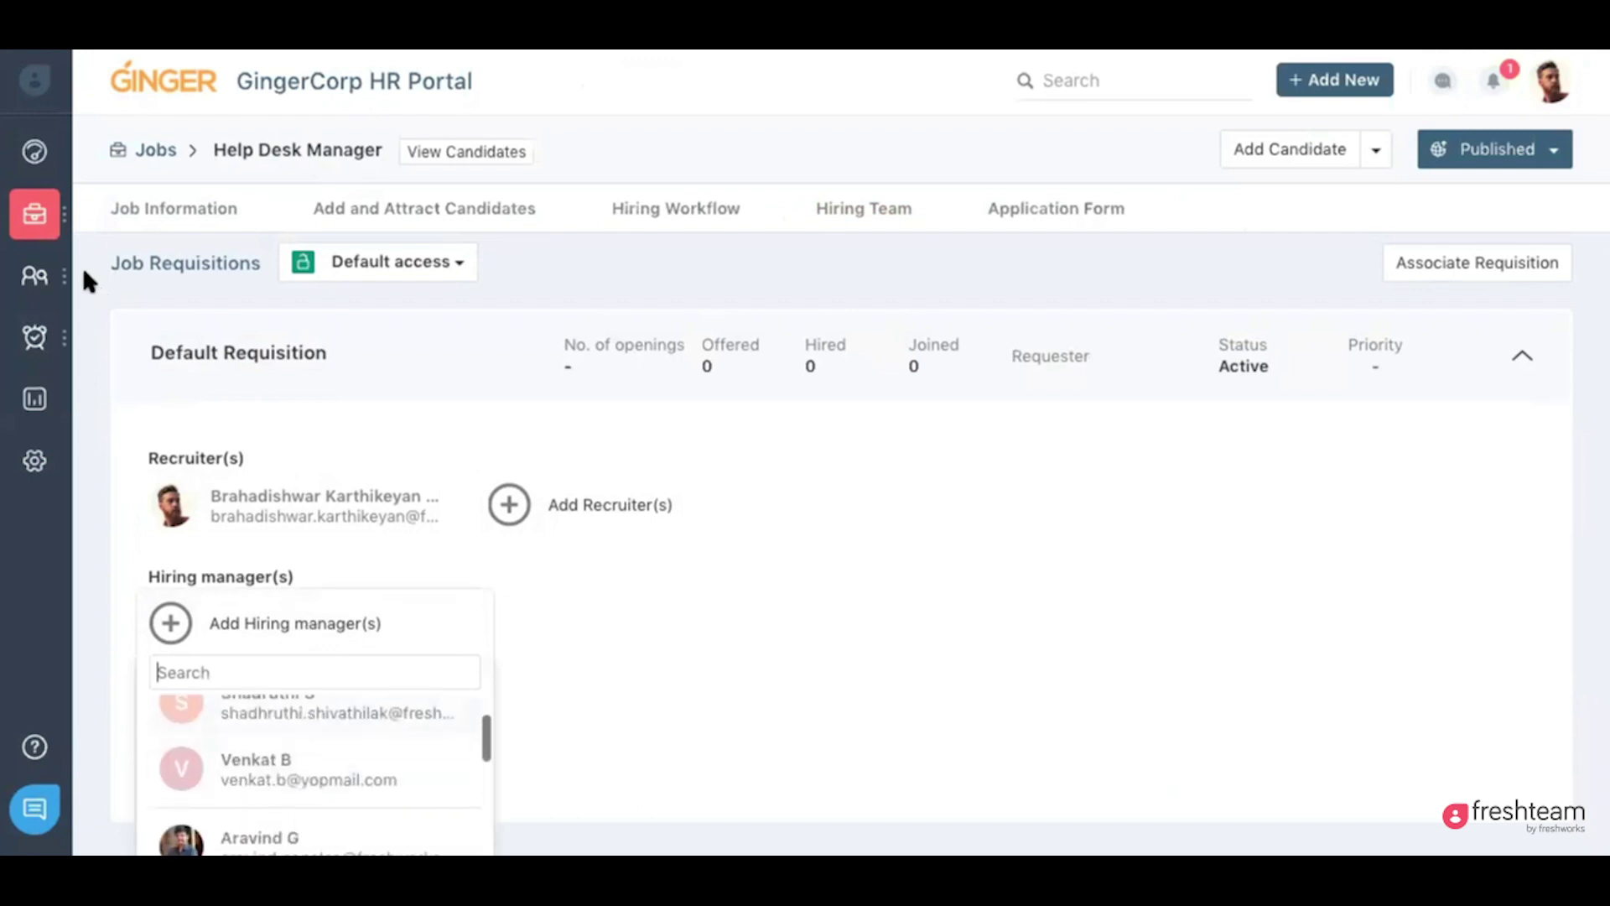
mouse_move(38, 279)
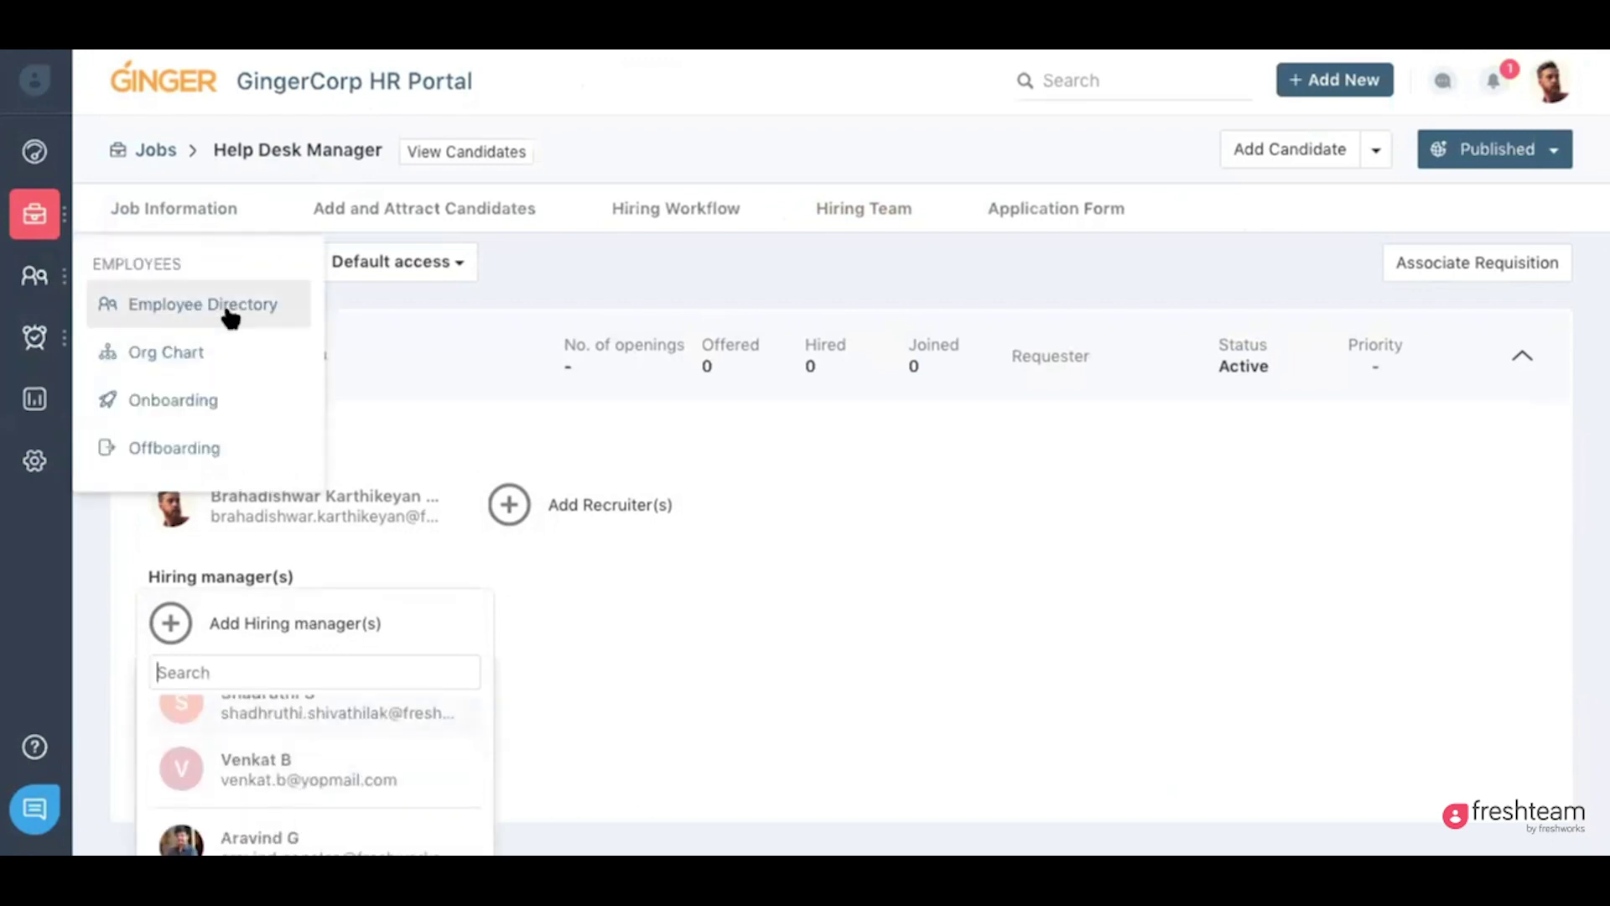
- Collapse and re-expand the Default Requisition details, then jump to the job's Hiring Workflow section
click(595, 397)
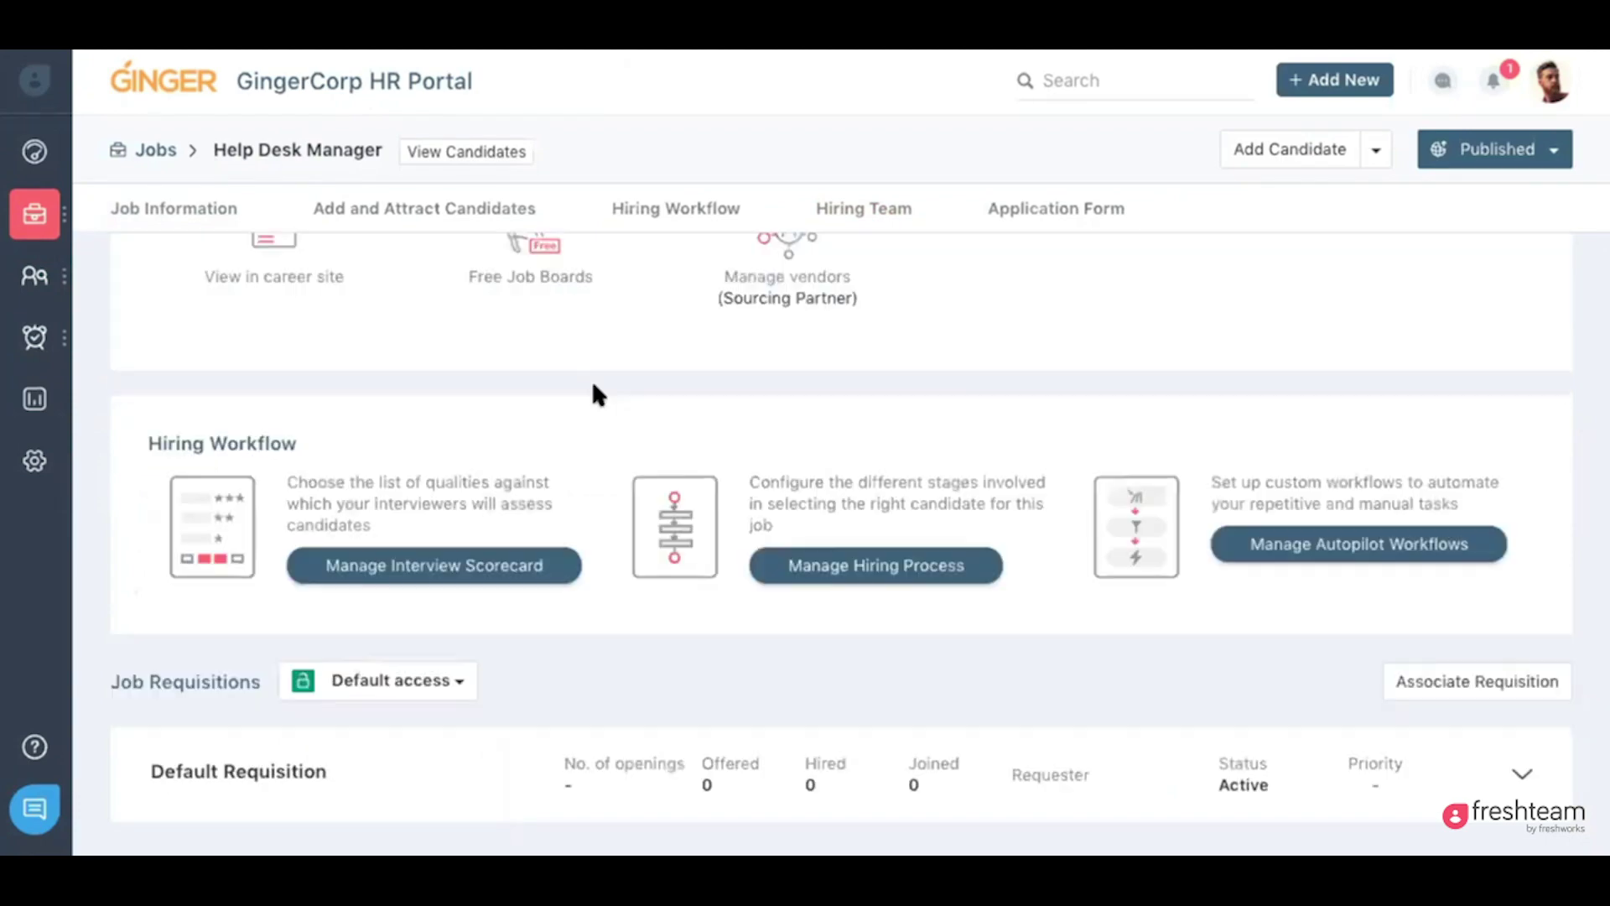
click(381, 791)
scroll(476, 660, up, 2)
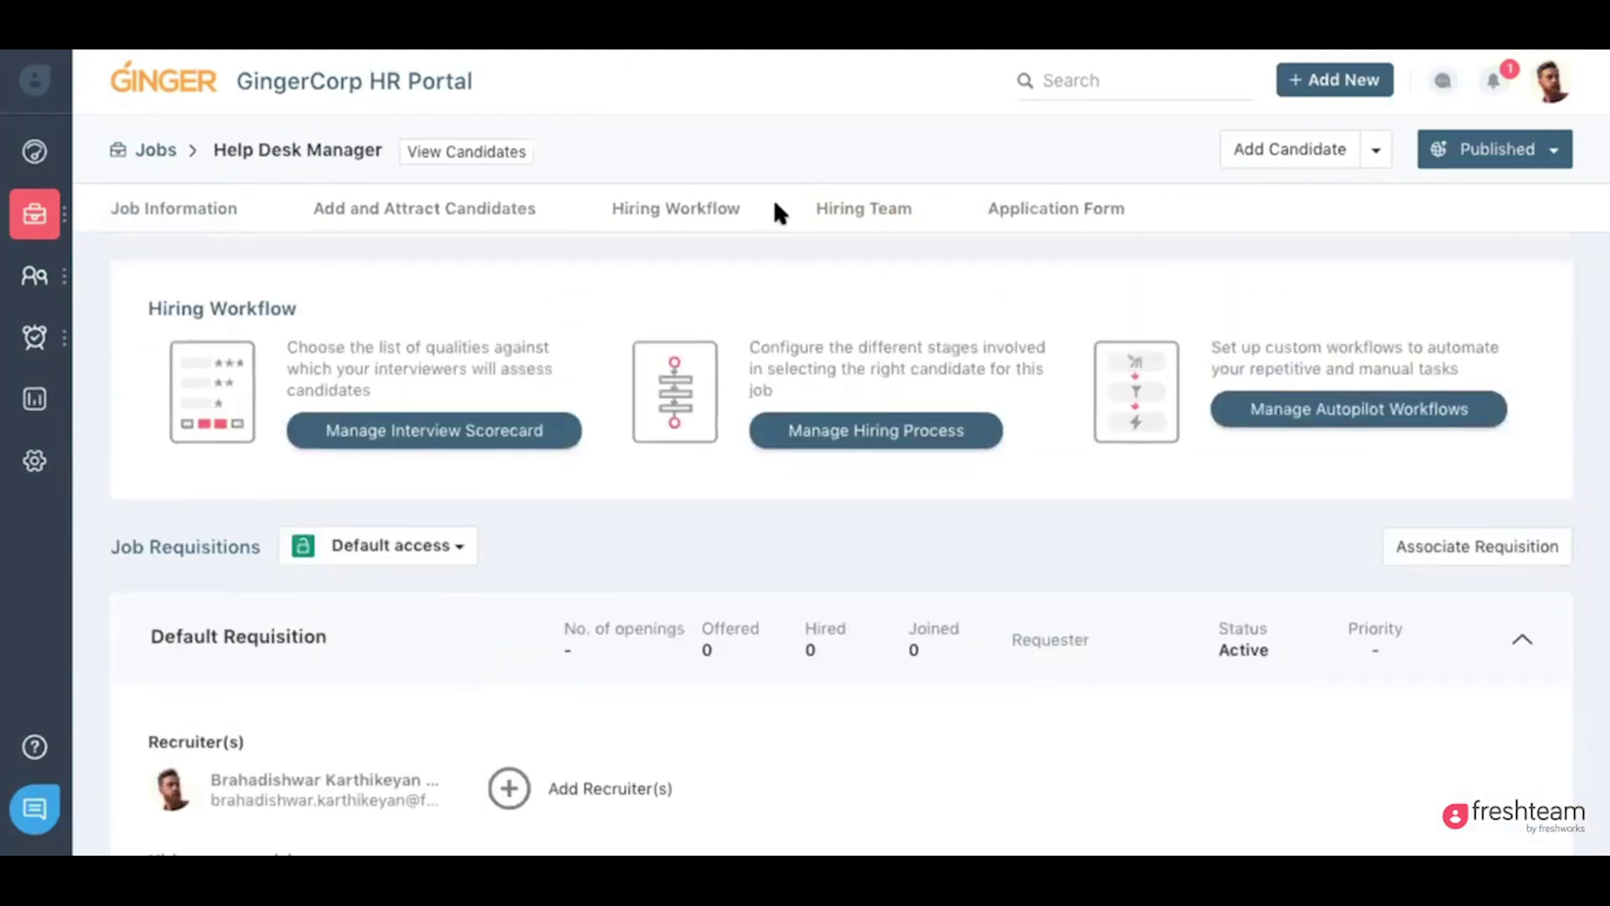
click(712, 216)
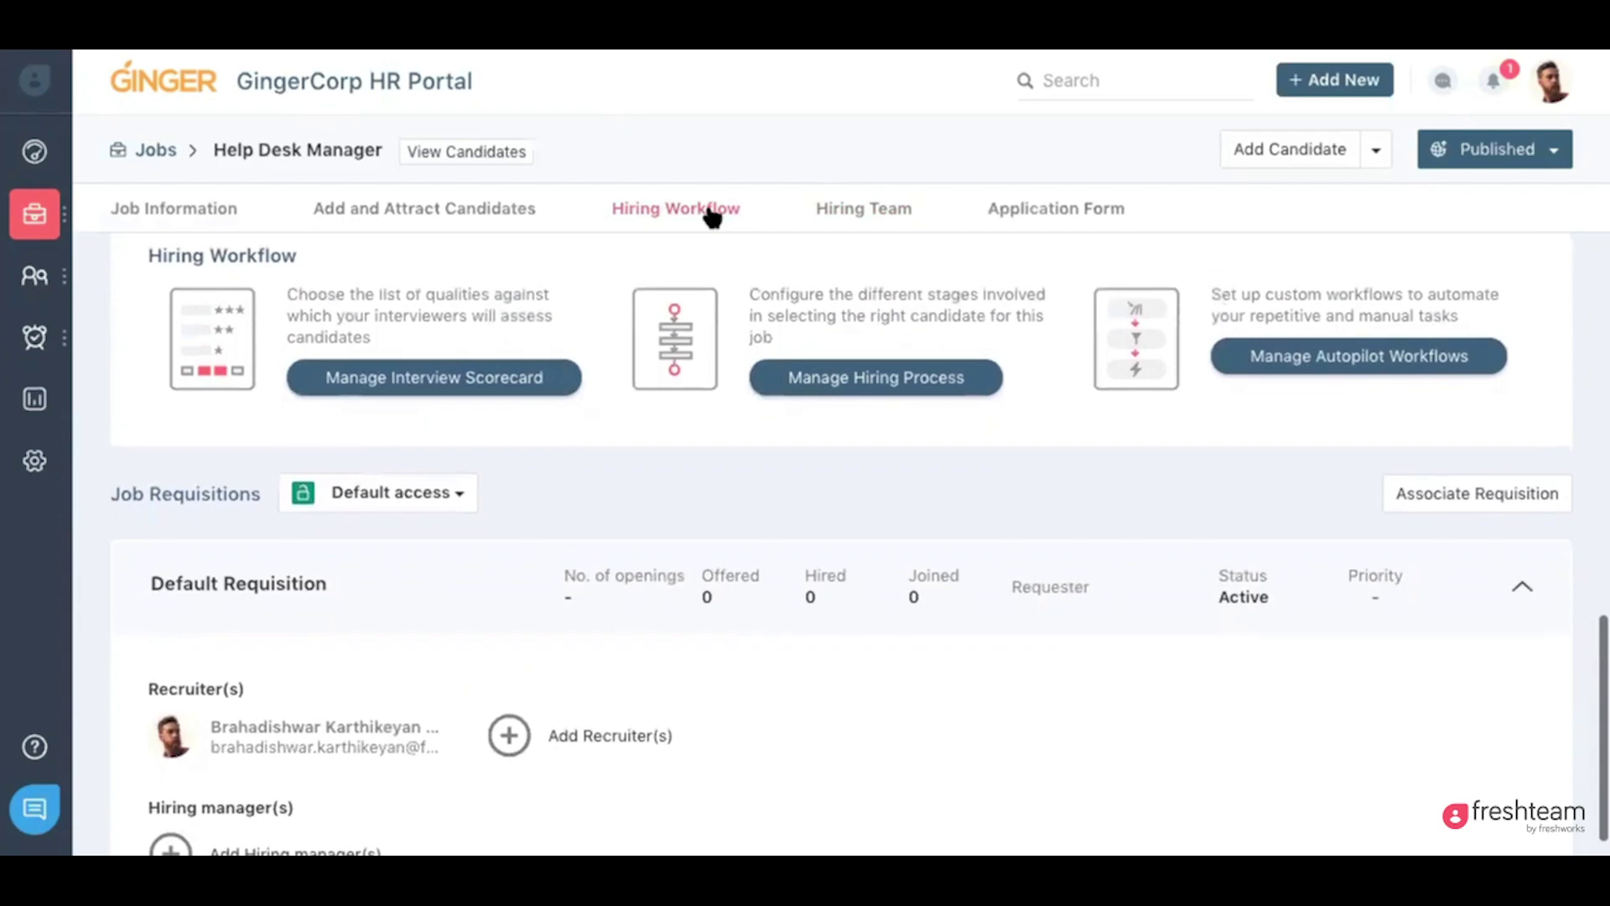
- Preview the interview scorecard, check its Copy from and Visibility options, and close it unchanged
click(428, 383)
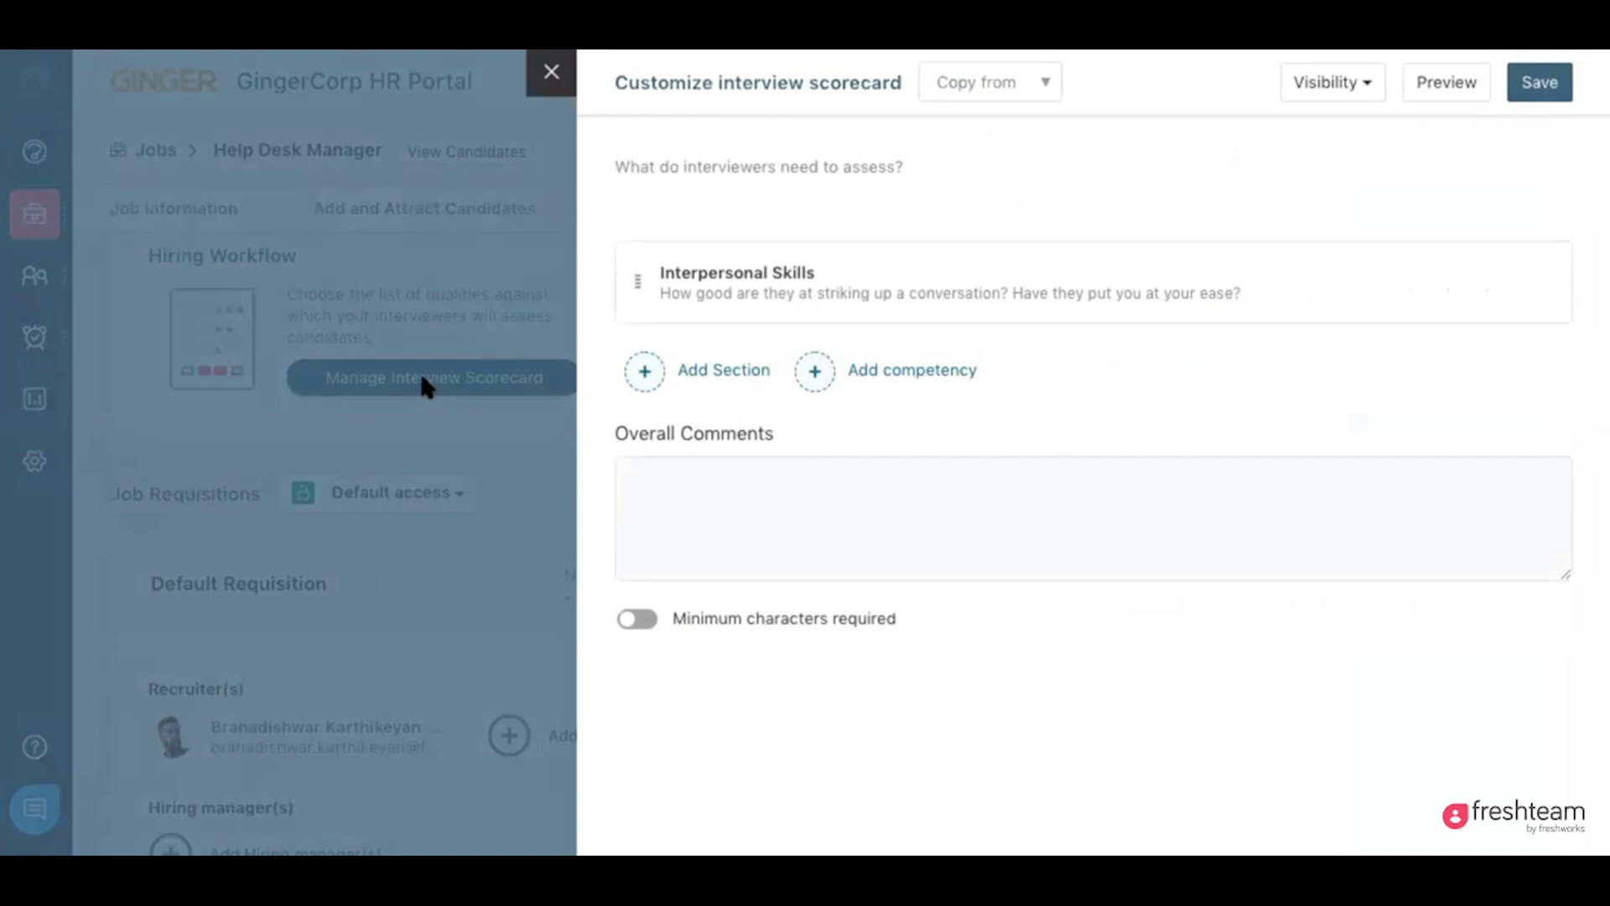
click(1442, 72)
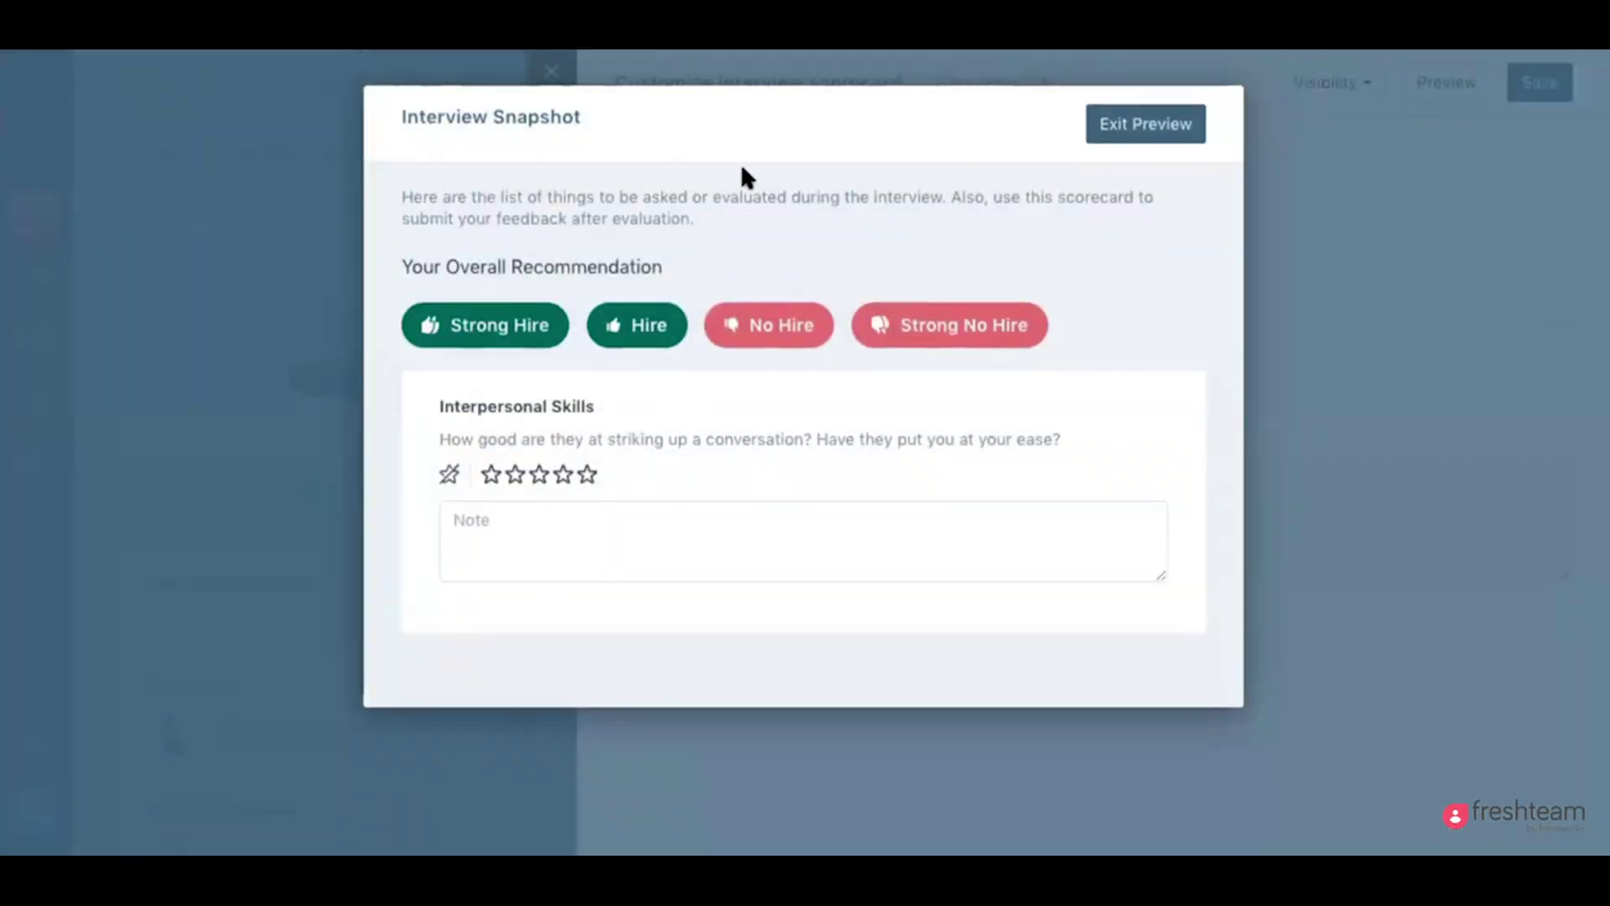
click(1115, 123)
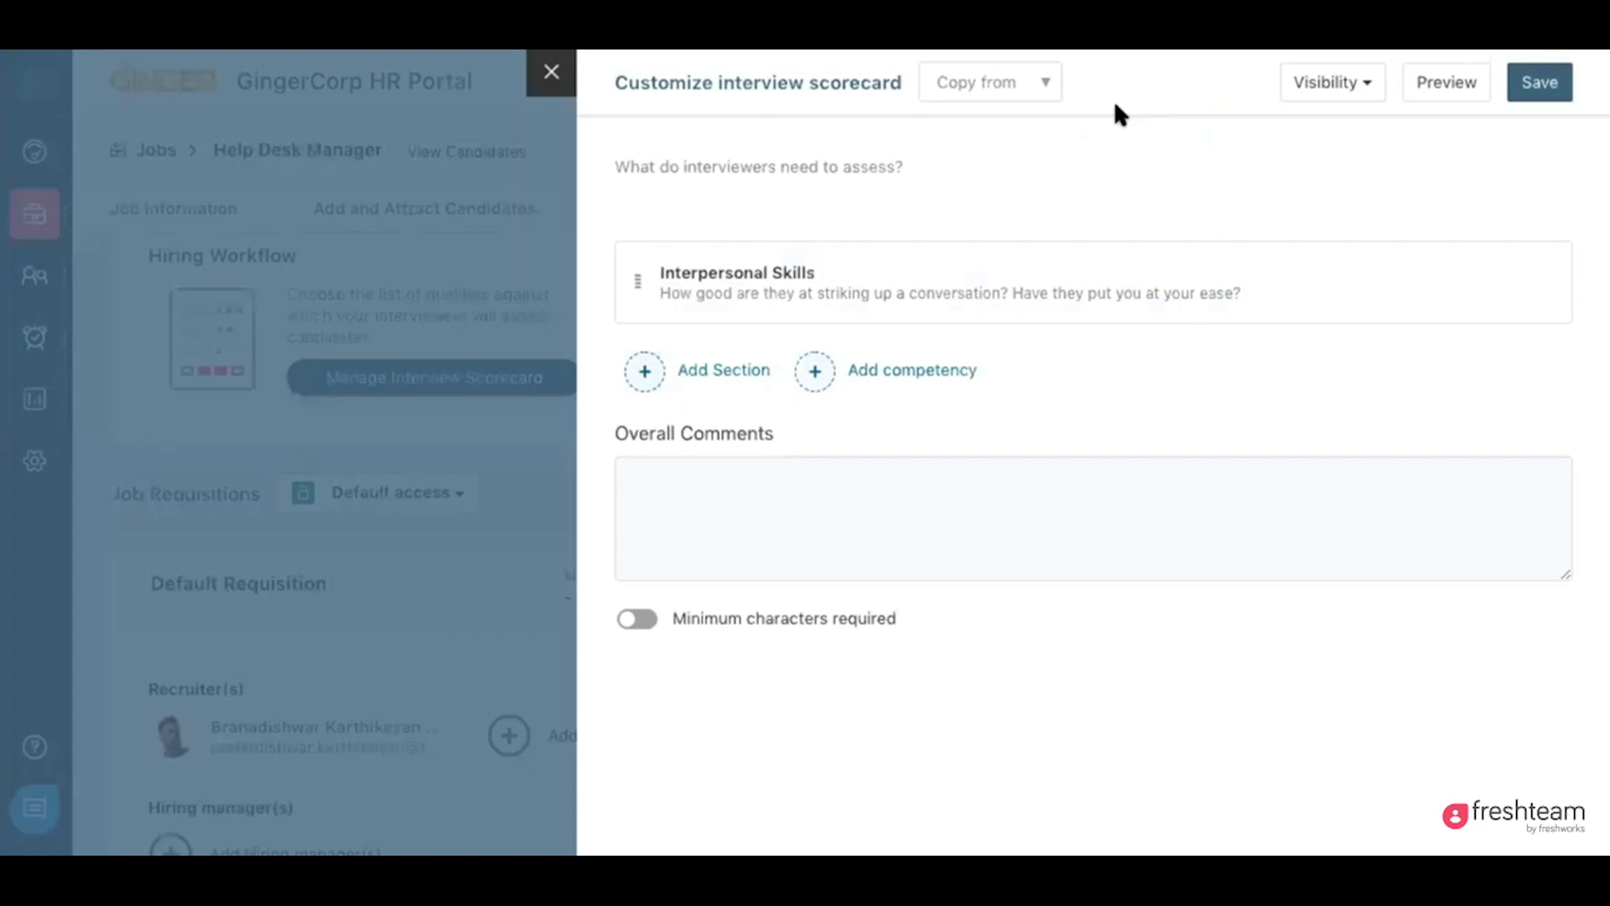
click(954, 100)
scroll(1020, 262, down, 4)
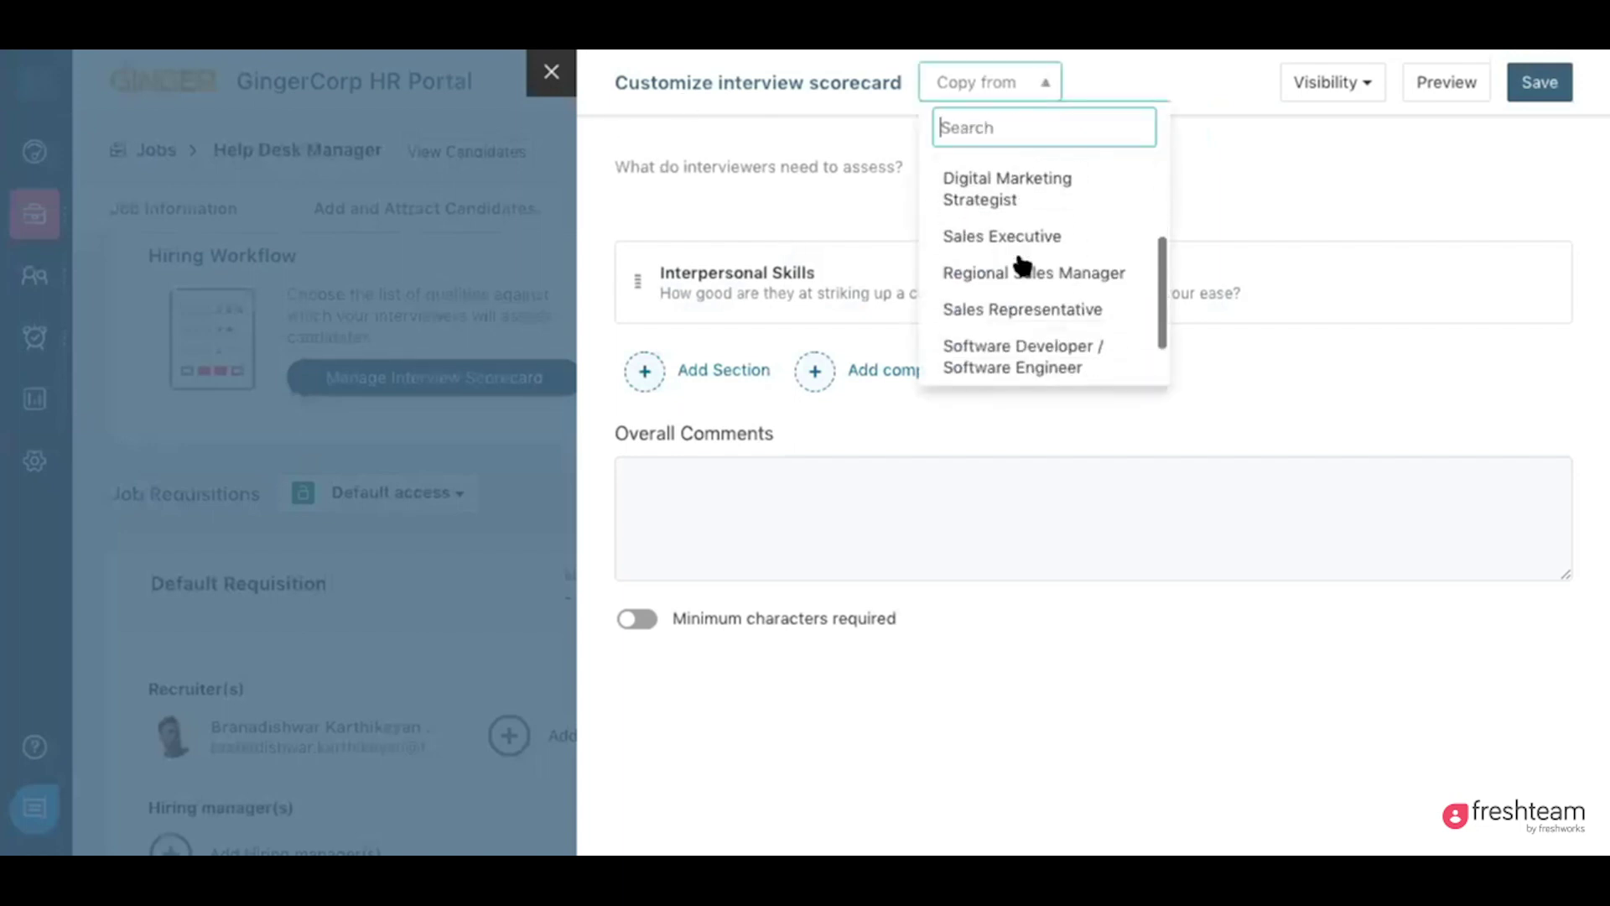
click(1358, 100)
click(1358, 101)
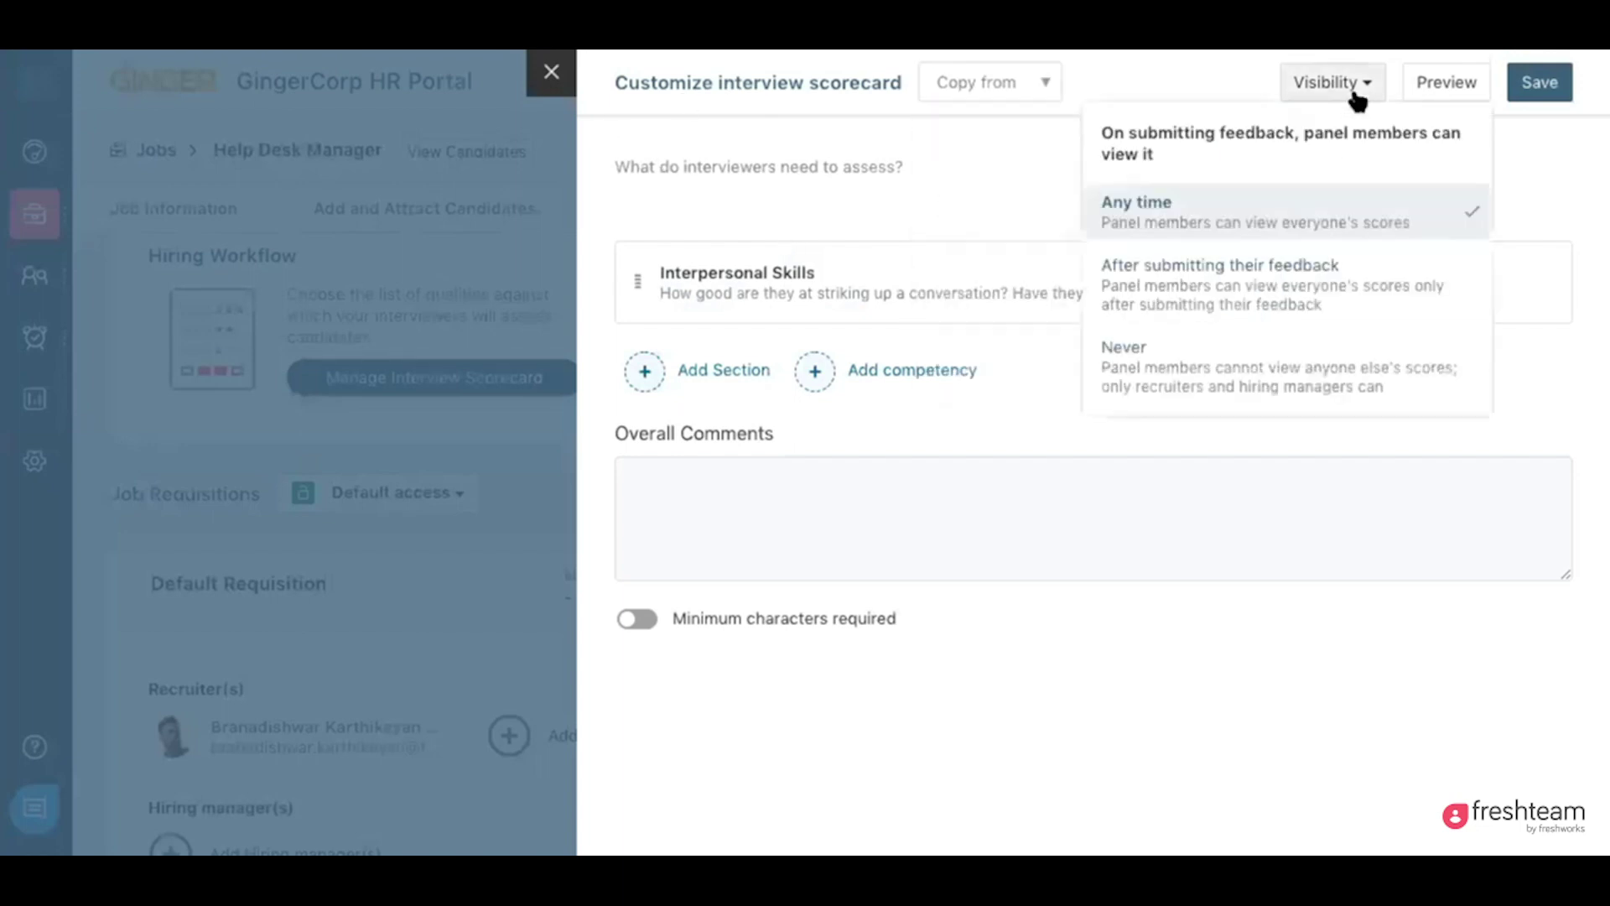
click(551, 71)
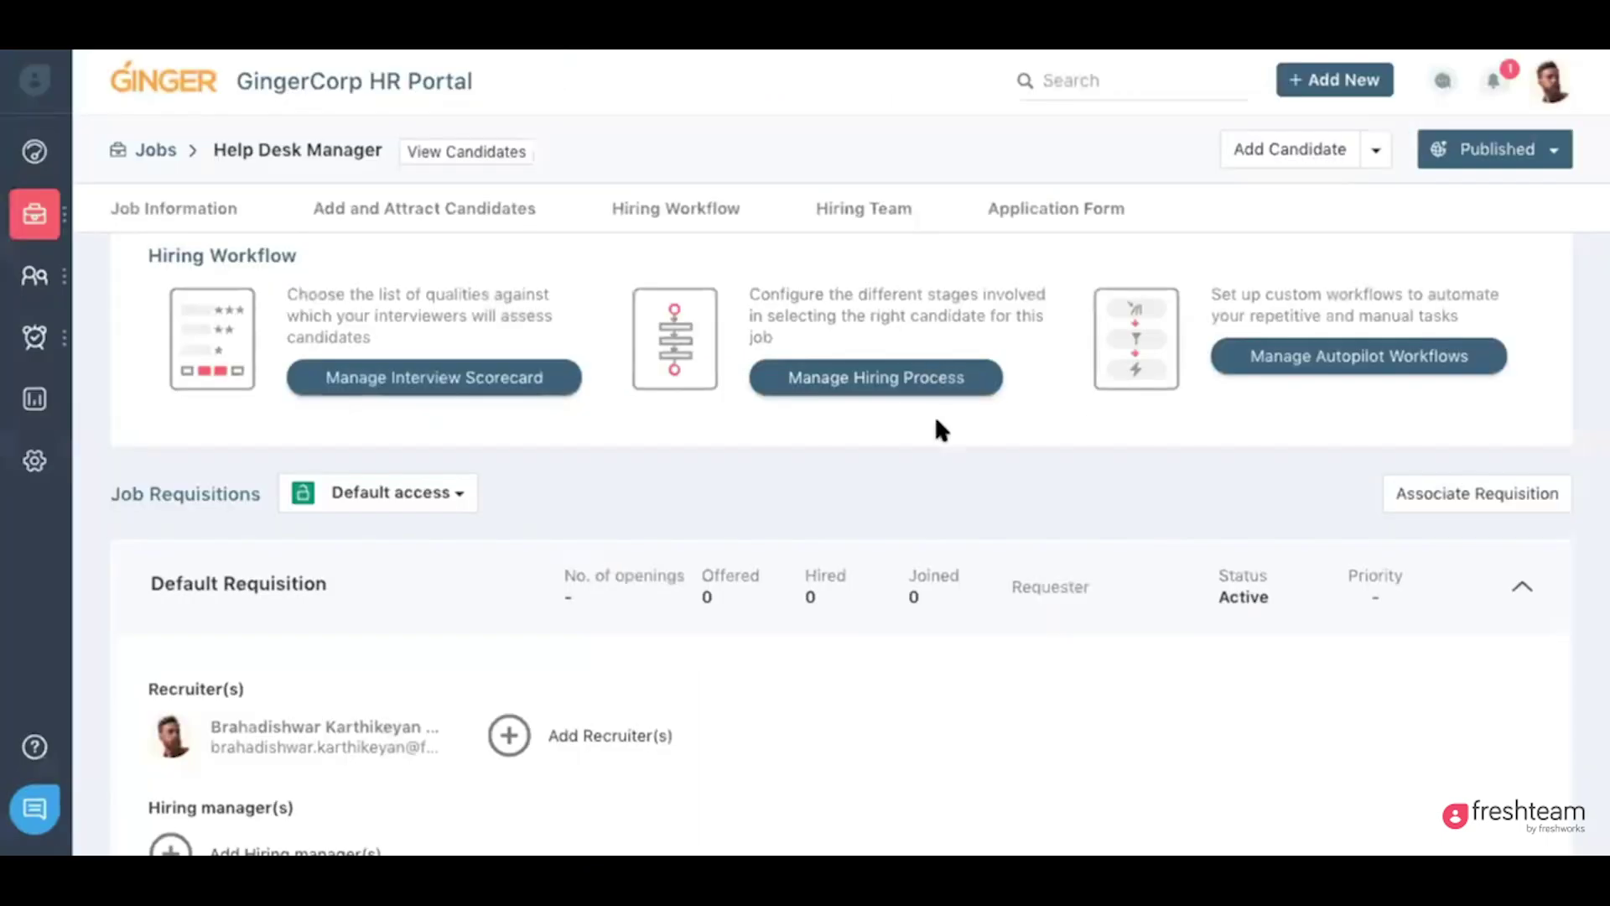
- Review the Screening, Face to Face and Offer stages and edit the Written test stage name
click(913, 387)
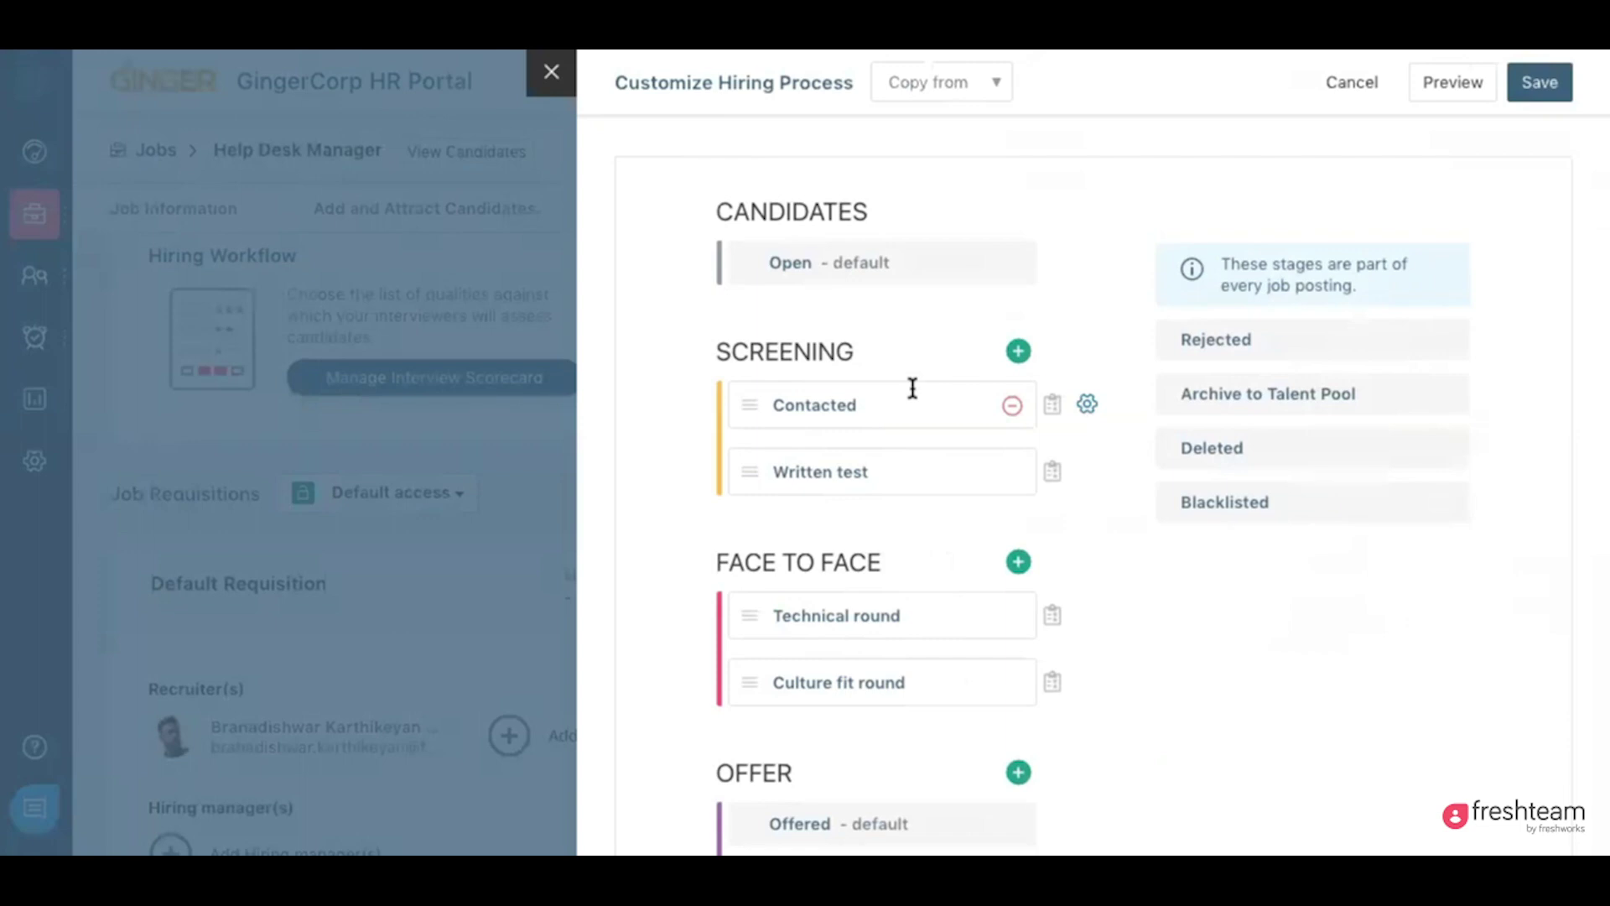
scroll(912, 388, down, 3)
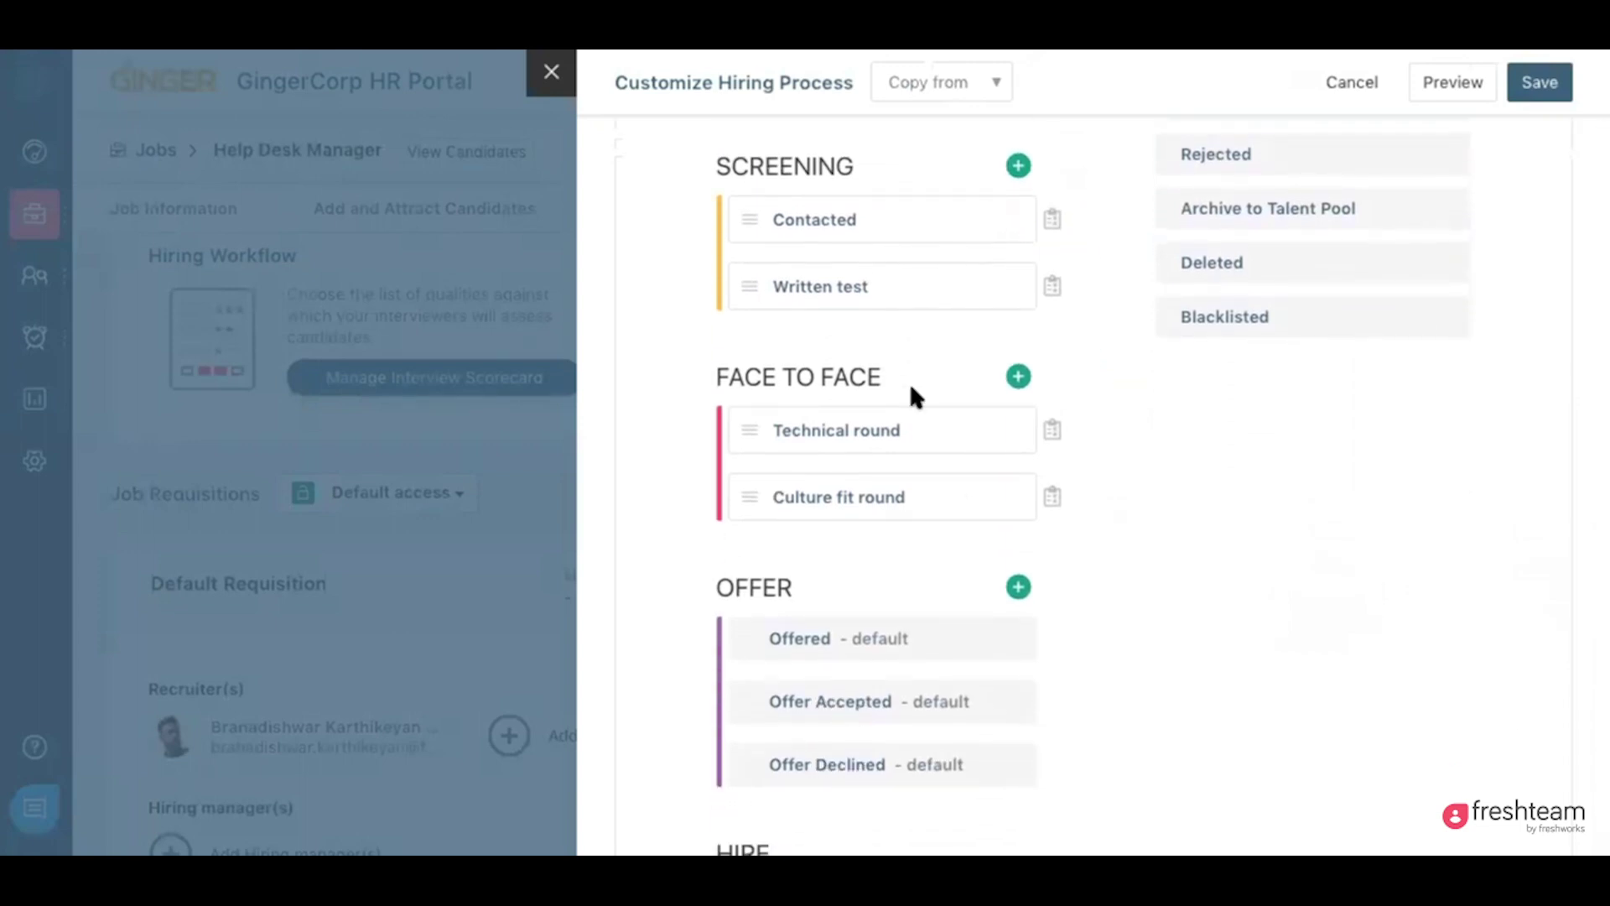
scroll(909, 382, up, 2)
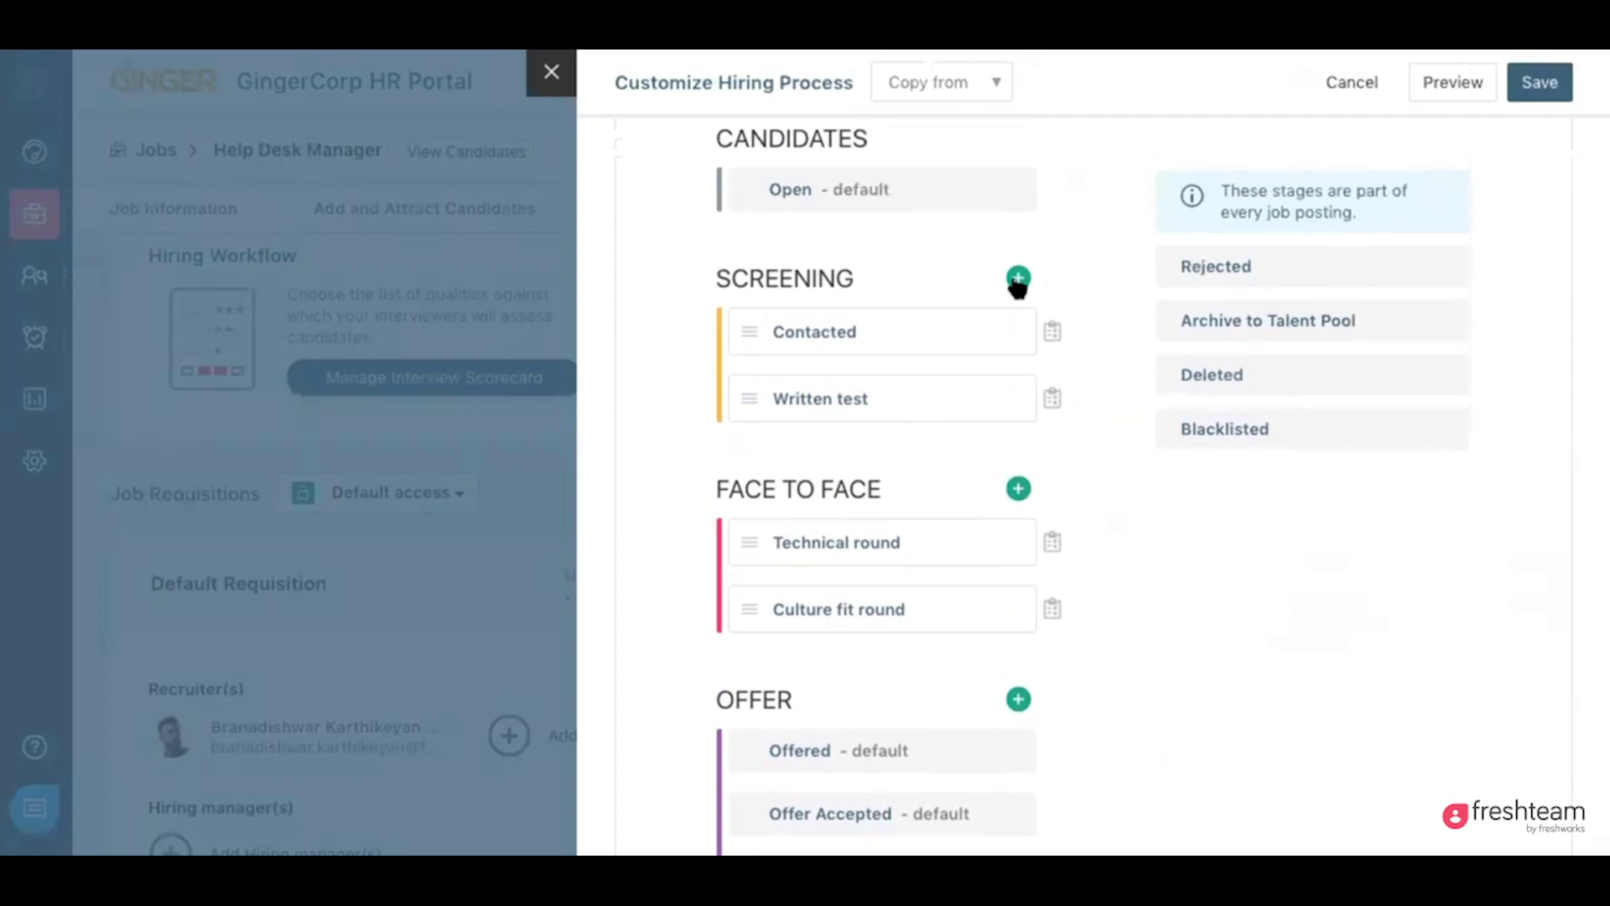
click(938, 391)
mouse_move(1011, 553)
click(525, 73)
- Close the hiring process editor and start a new automation from the job's Autopilot Workflows
click(550, 73)
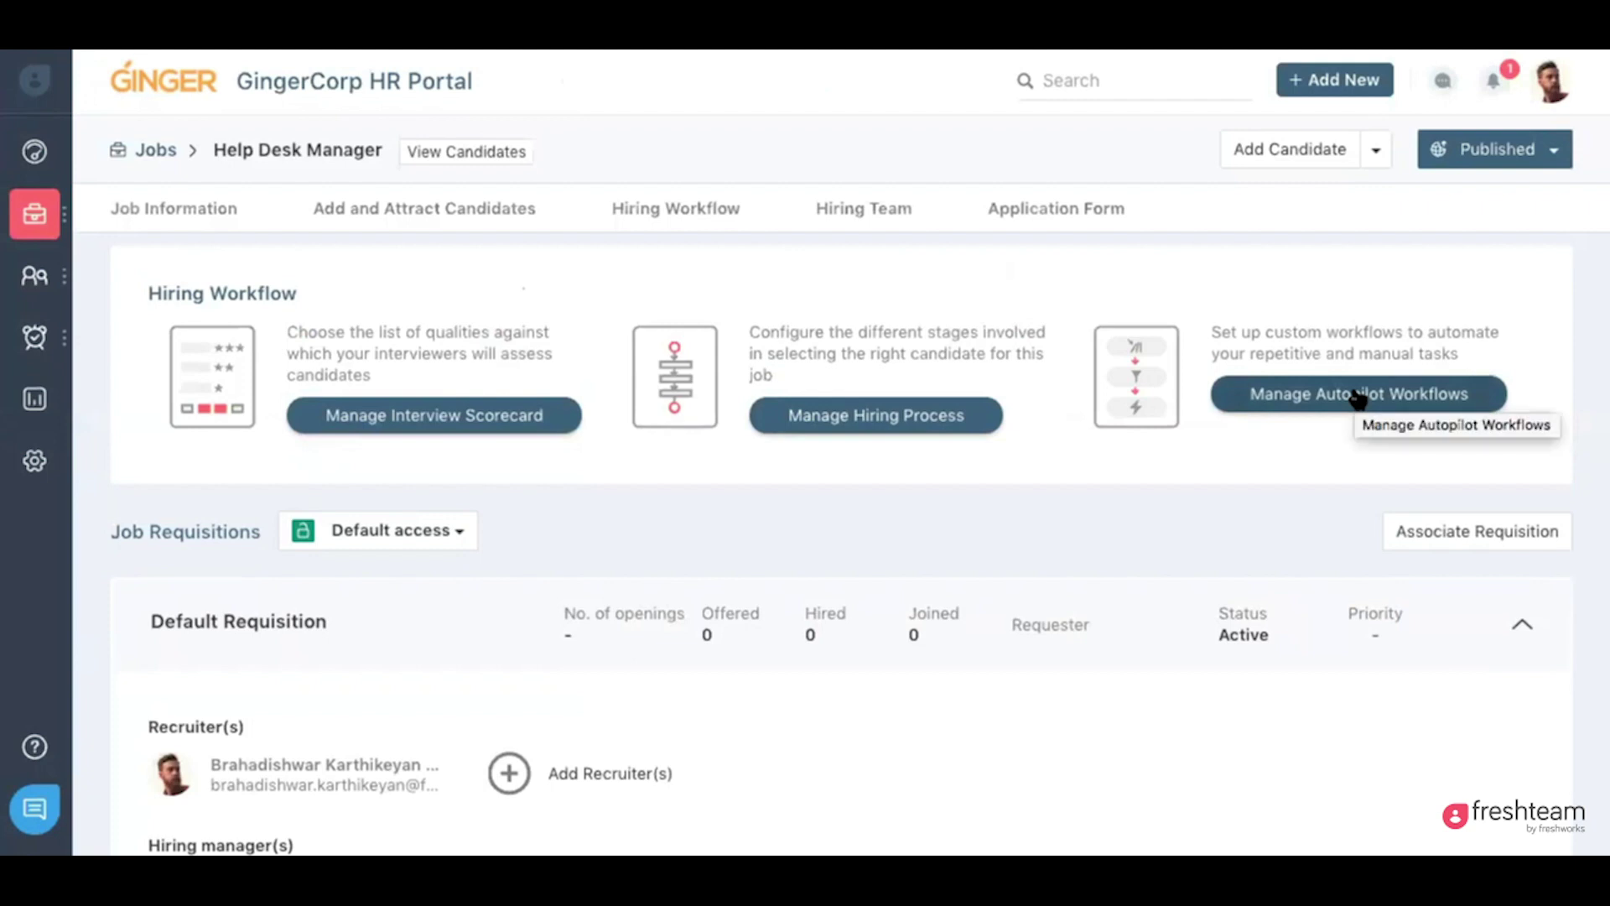
click(1356, 396)
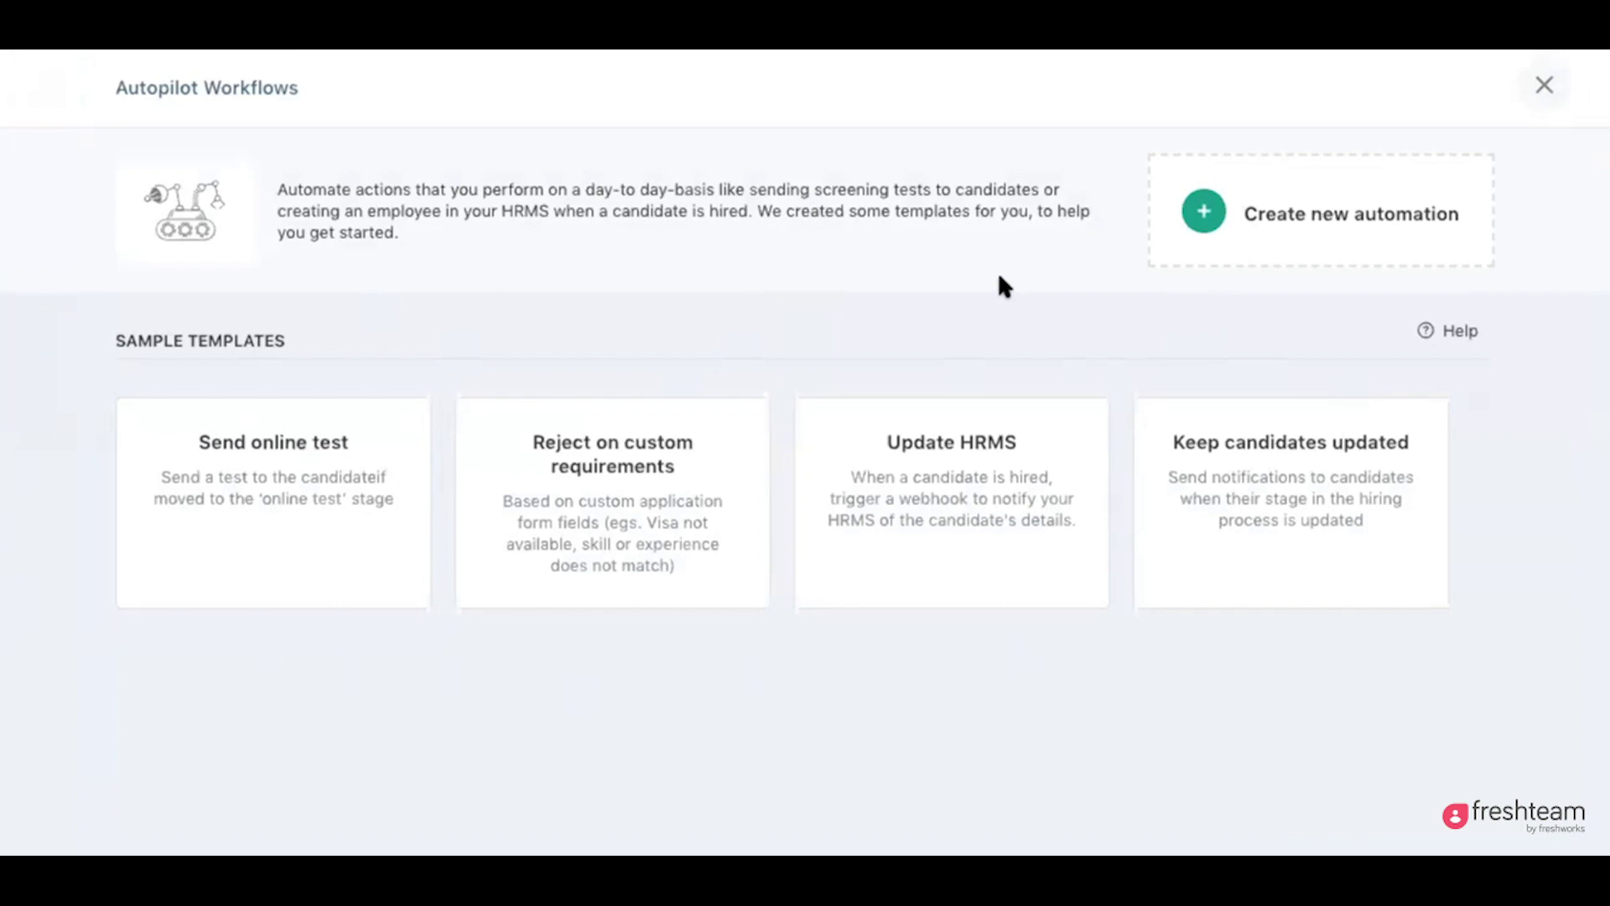
click(1216, 248)
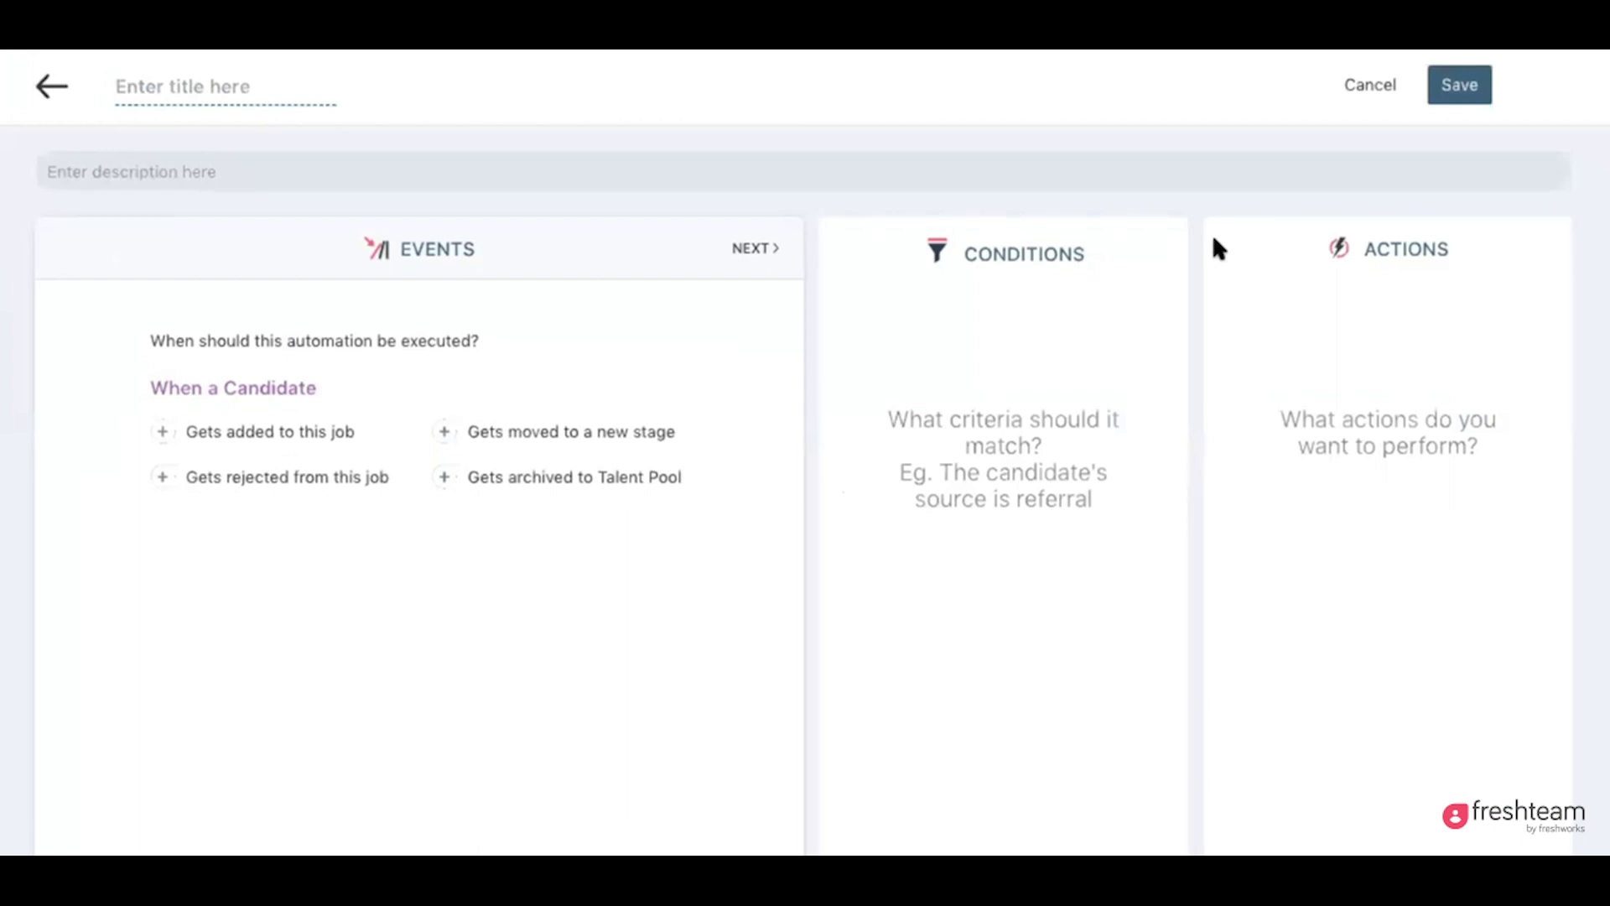
- Title the automation 'Ack', trigger it on stage moves, with condition Stage Name = Written test
text(Ack)
click(450, 430)
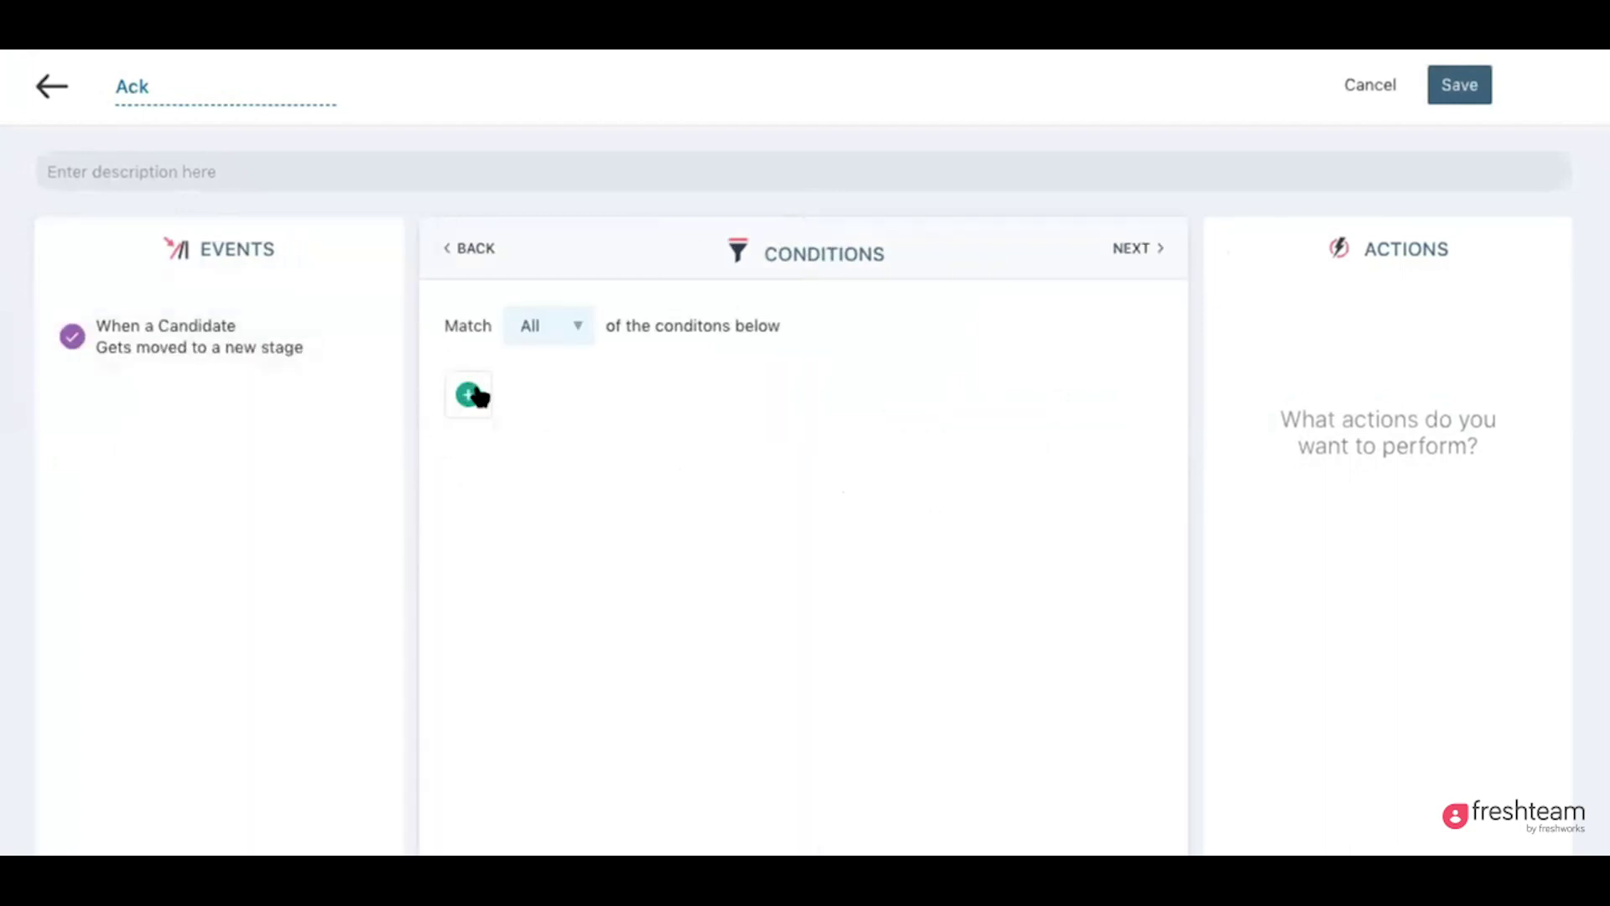
click(469, 394)
click(614, 410)
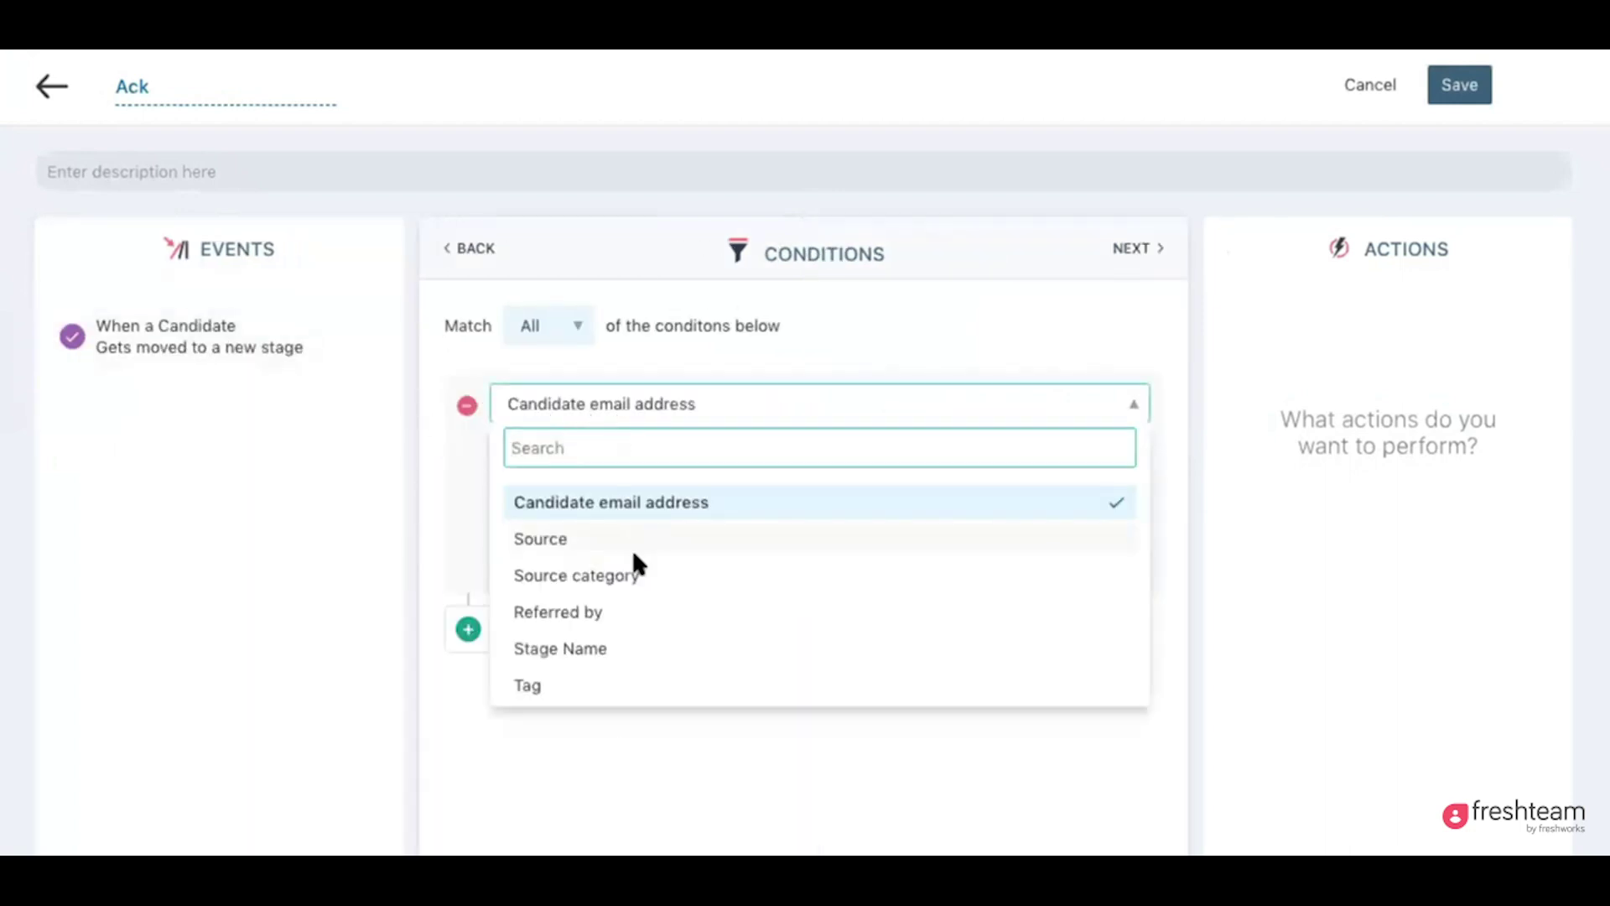
scroll(631, 548, down, 2)
click(606, 532)
click(600, 457)
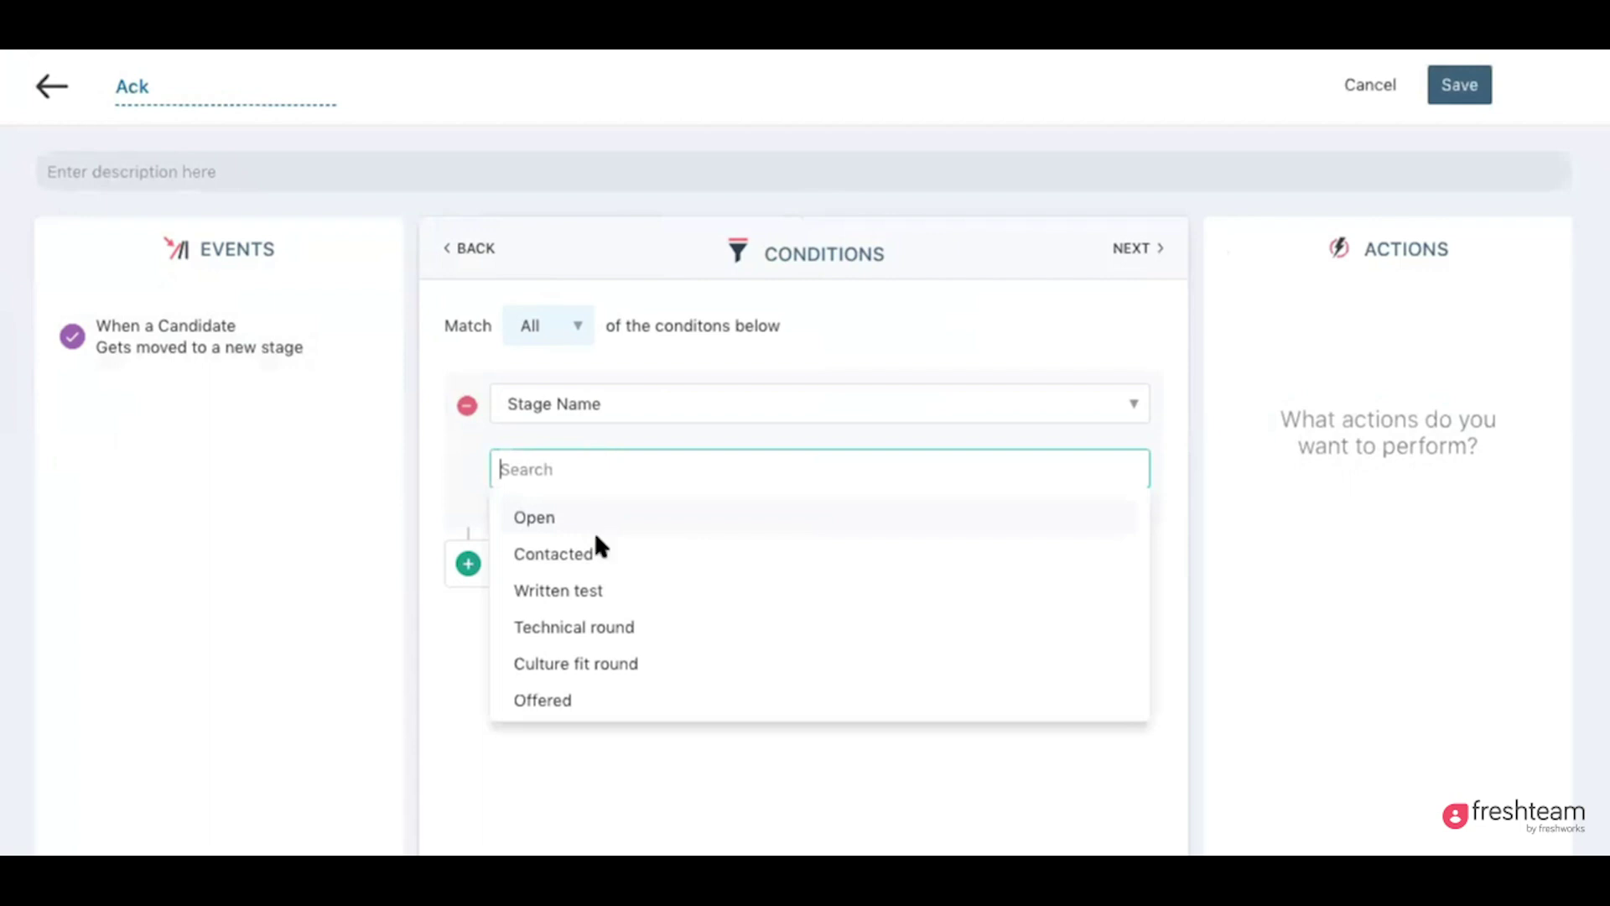
click(602, 590)
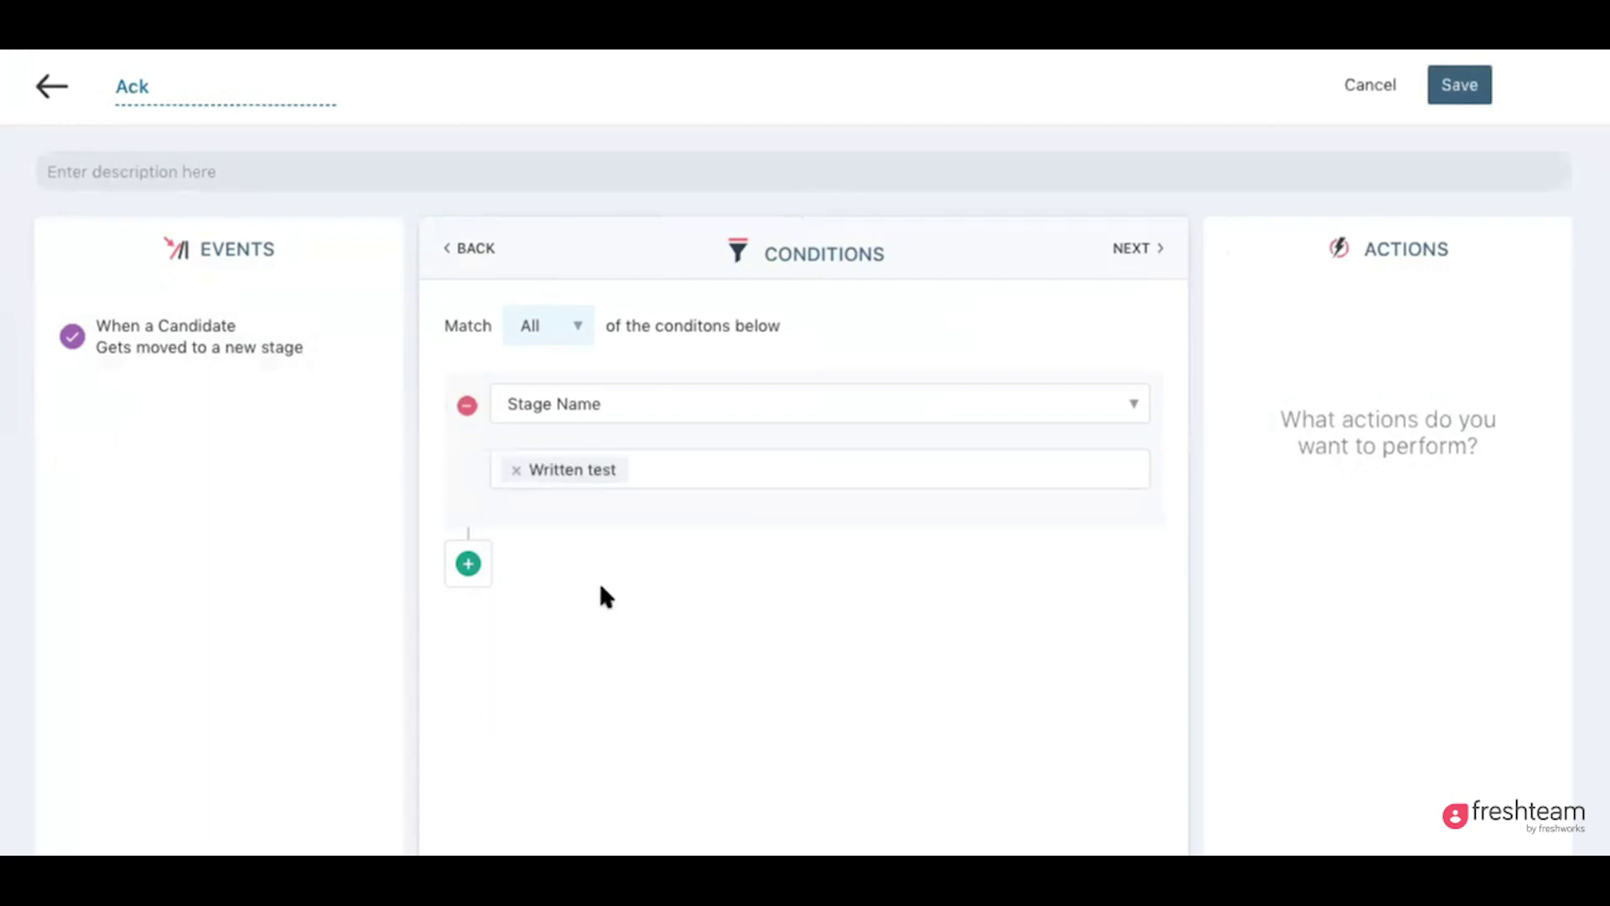
- Add a Send an Email action to the Ack automation
click(1137, 249)
click(859, 377)
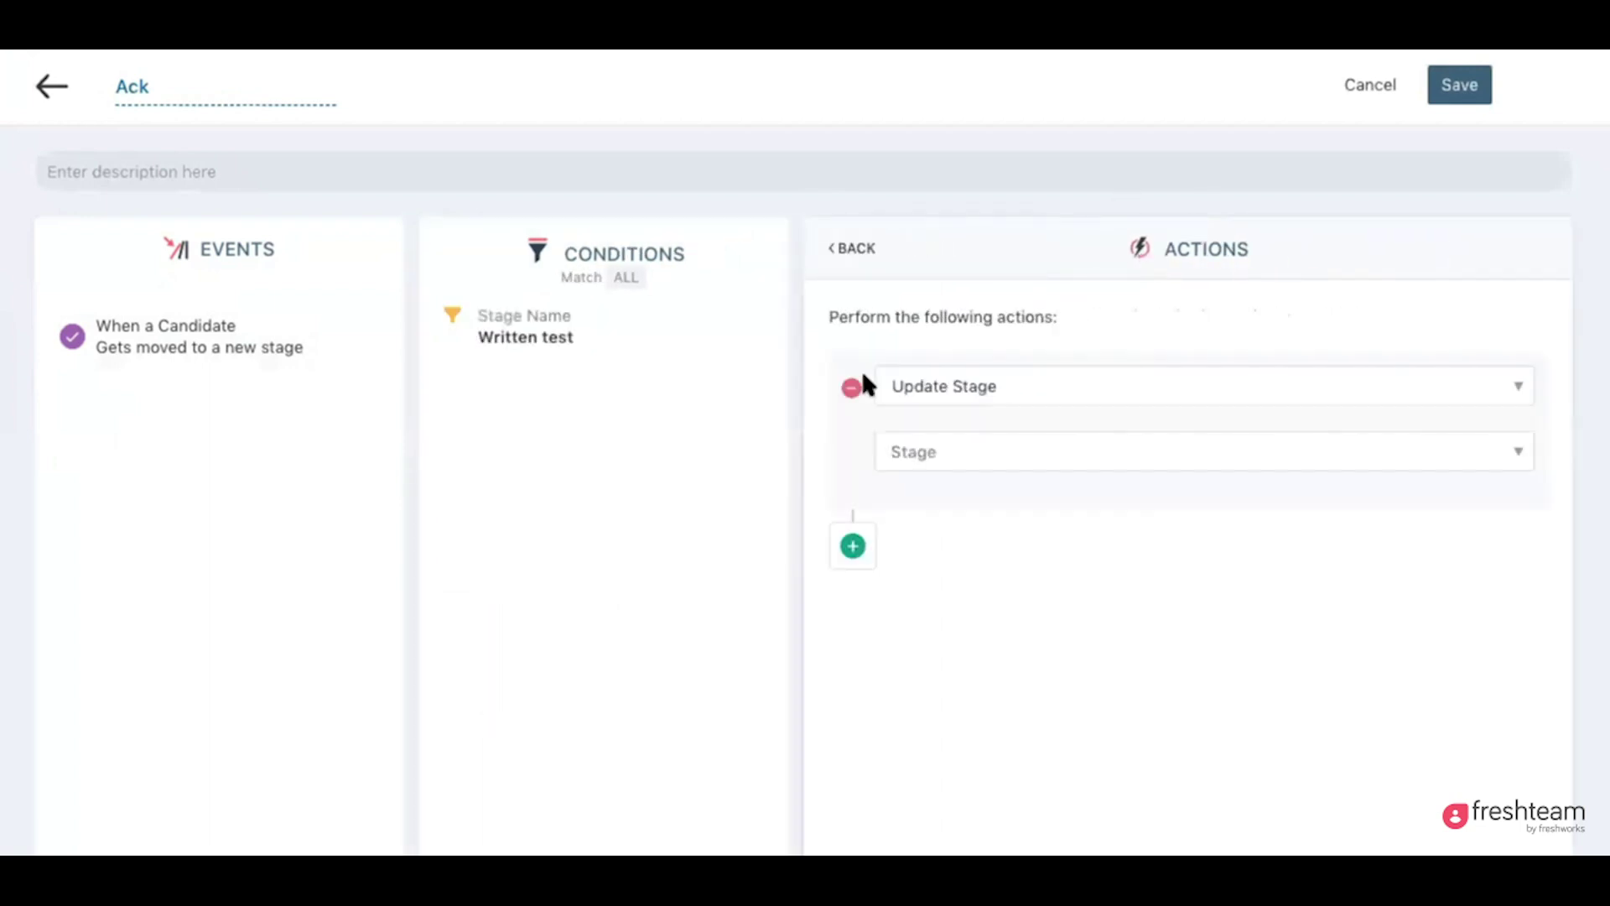
click(938, 384)
scroll(994, 567, down, 3)
scroll(994, 569, down, 2)
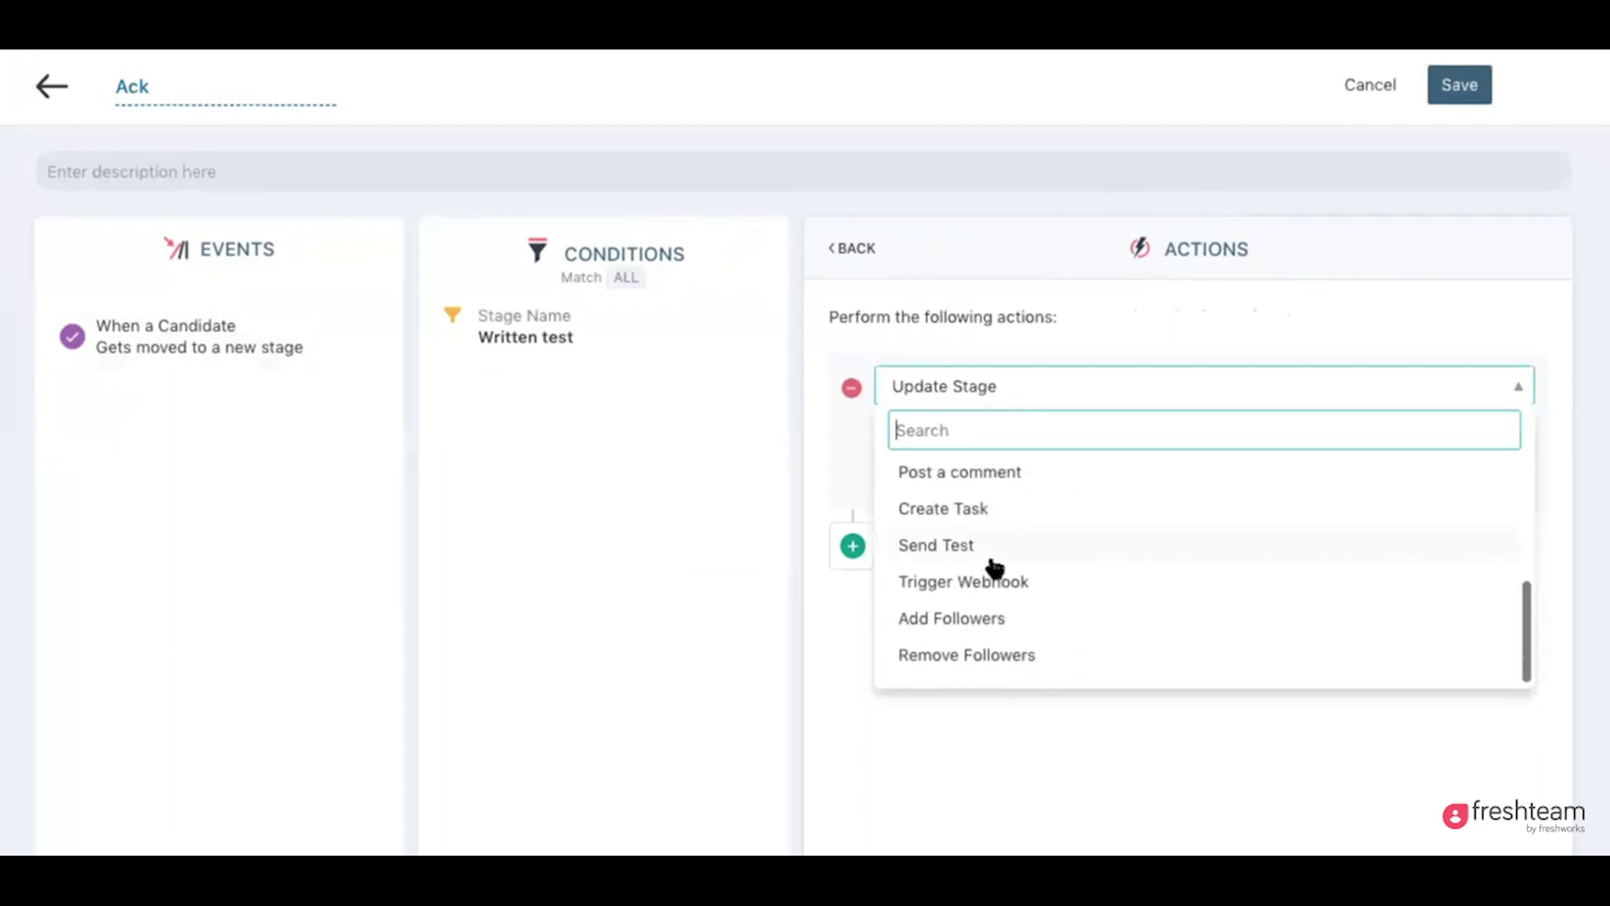
scroll(994, 569, up, 3)
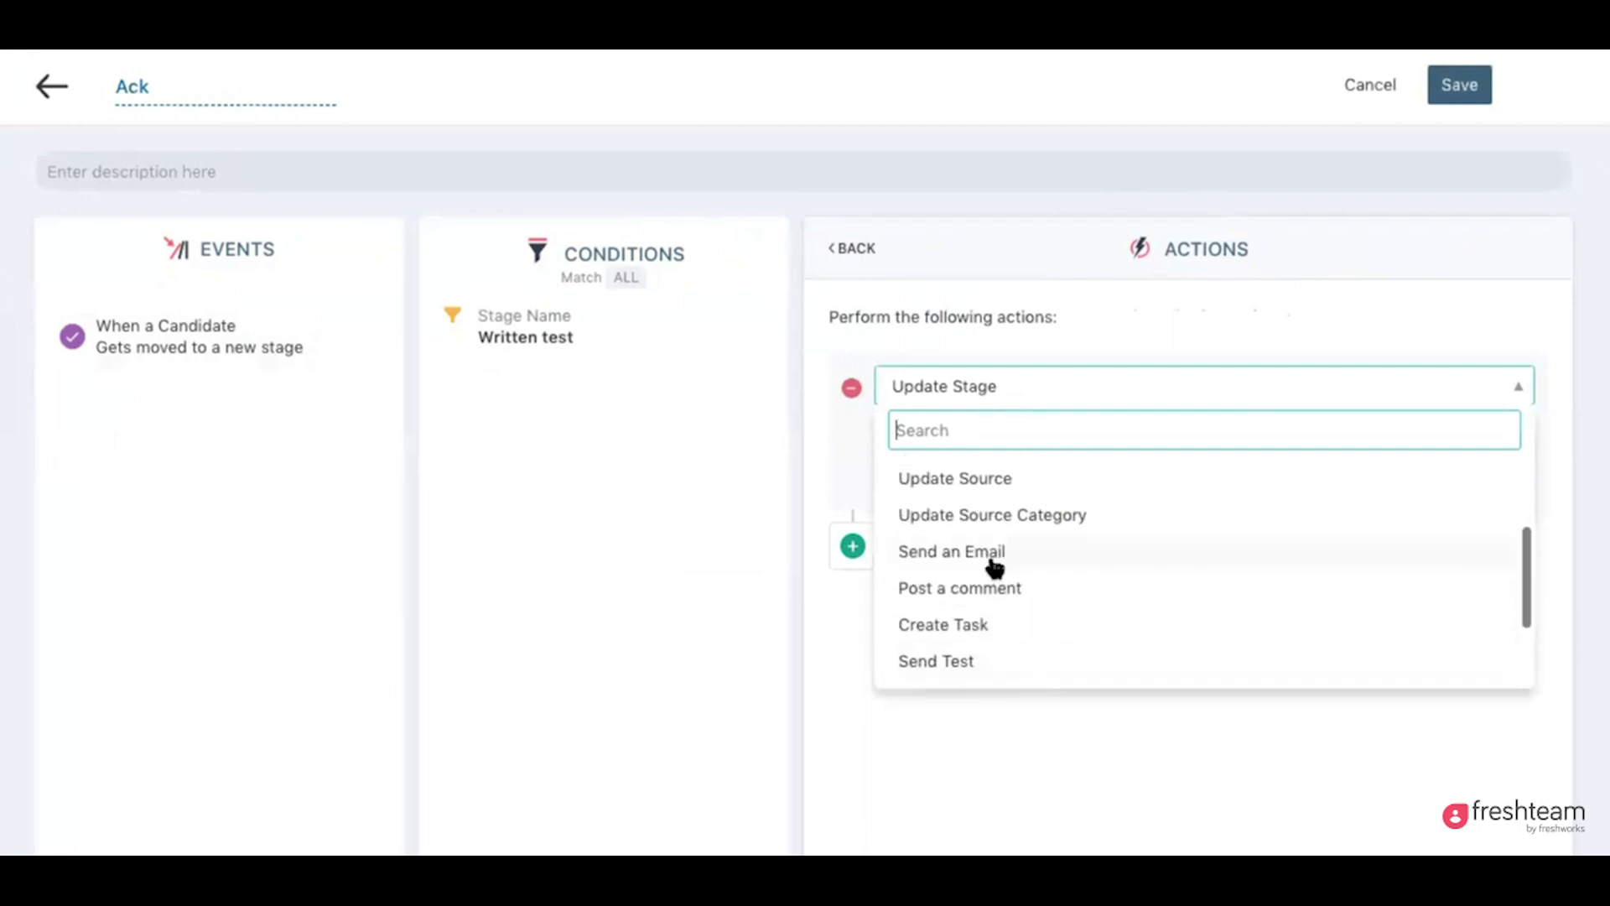
click(992, 562)
- Set subject 'You have been moved to the "written test" stage', reuse it as the body with '!', and save
scroll(973, 587, down, 1)
click(981, 541)
text(You have bee)
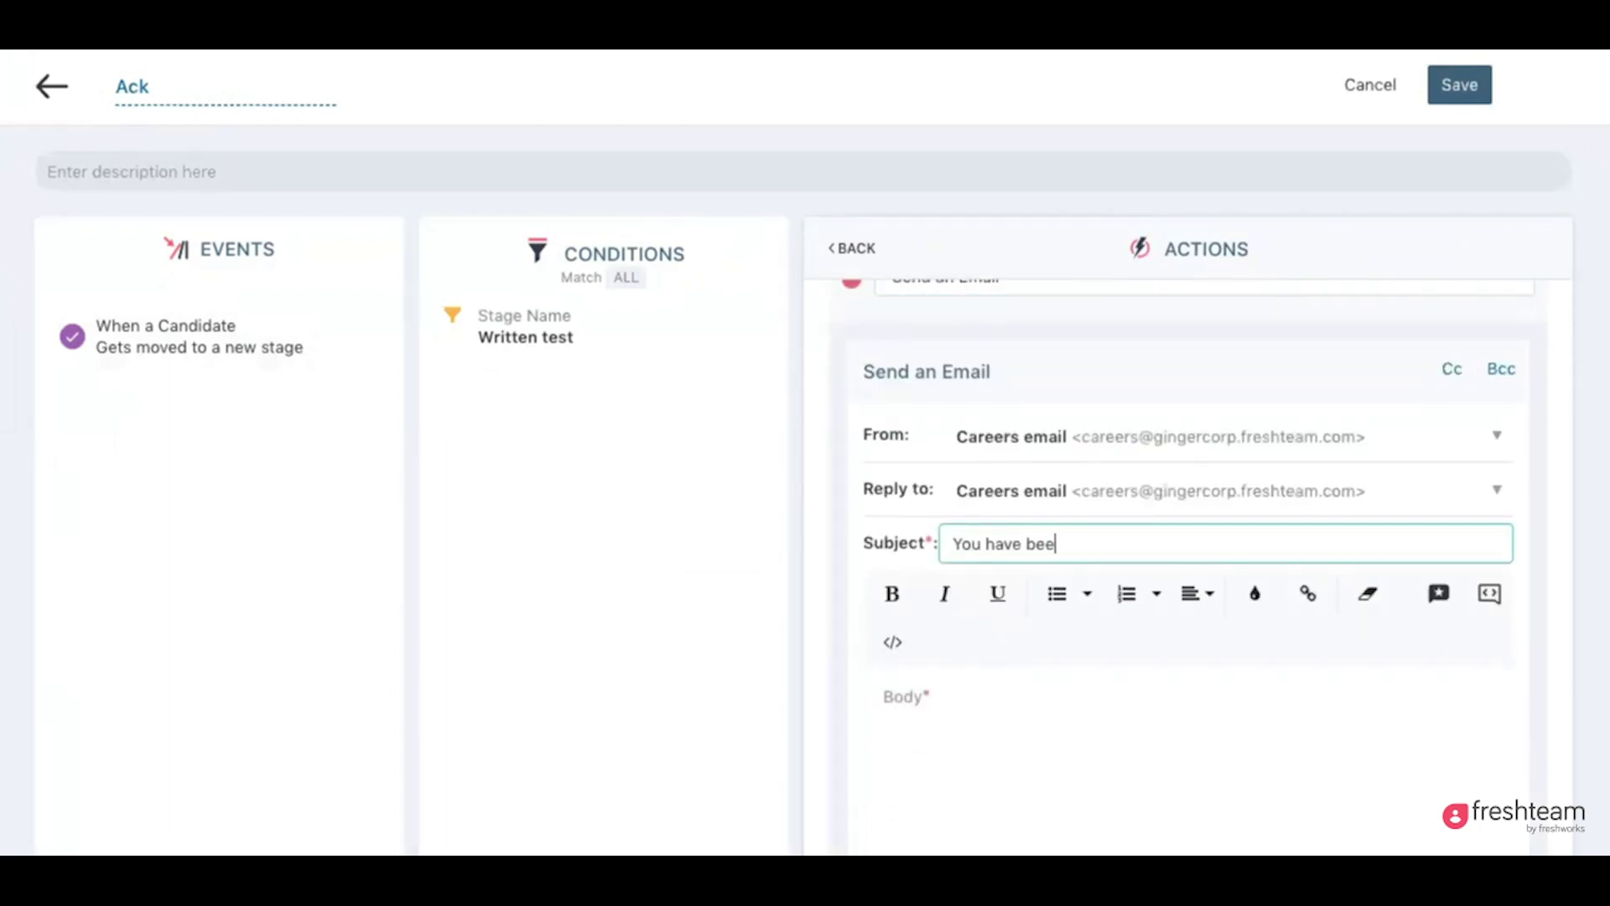
text(n moved to the "written test" stage)
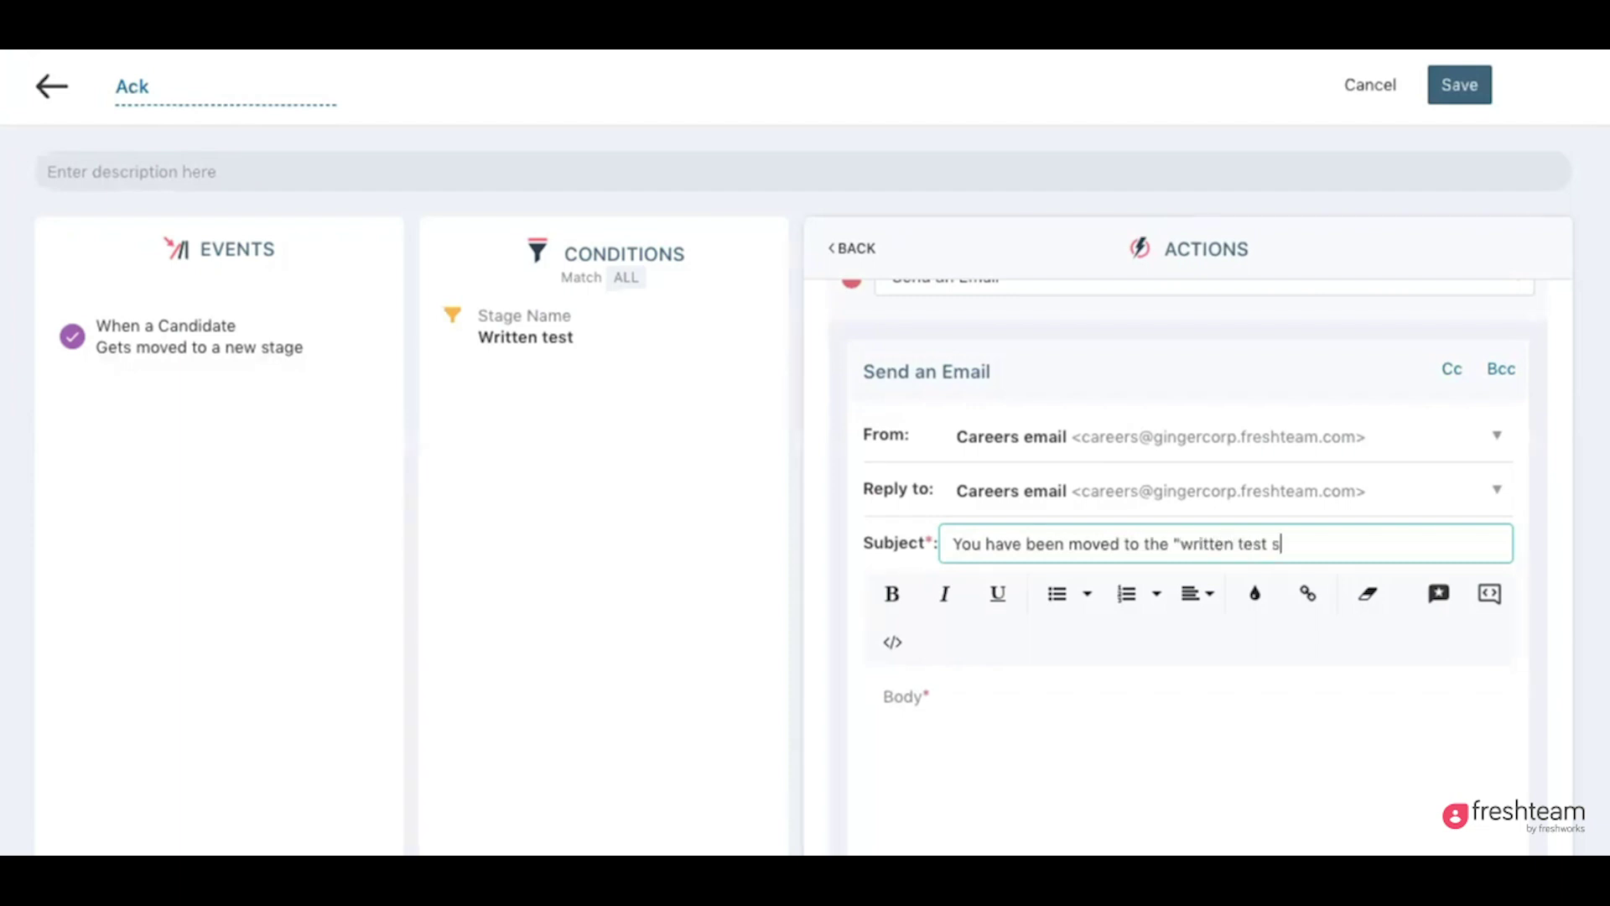
key(ctrl+a)
key(ctrl+c)
click(867, 718)
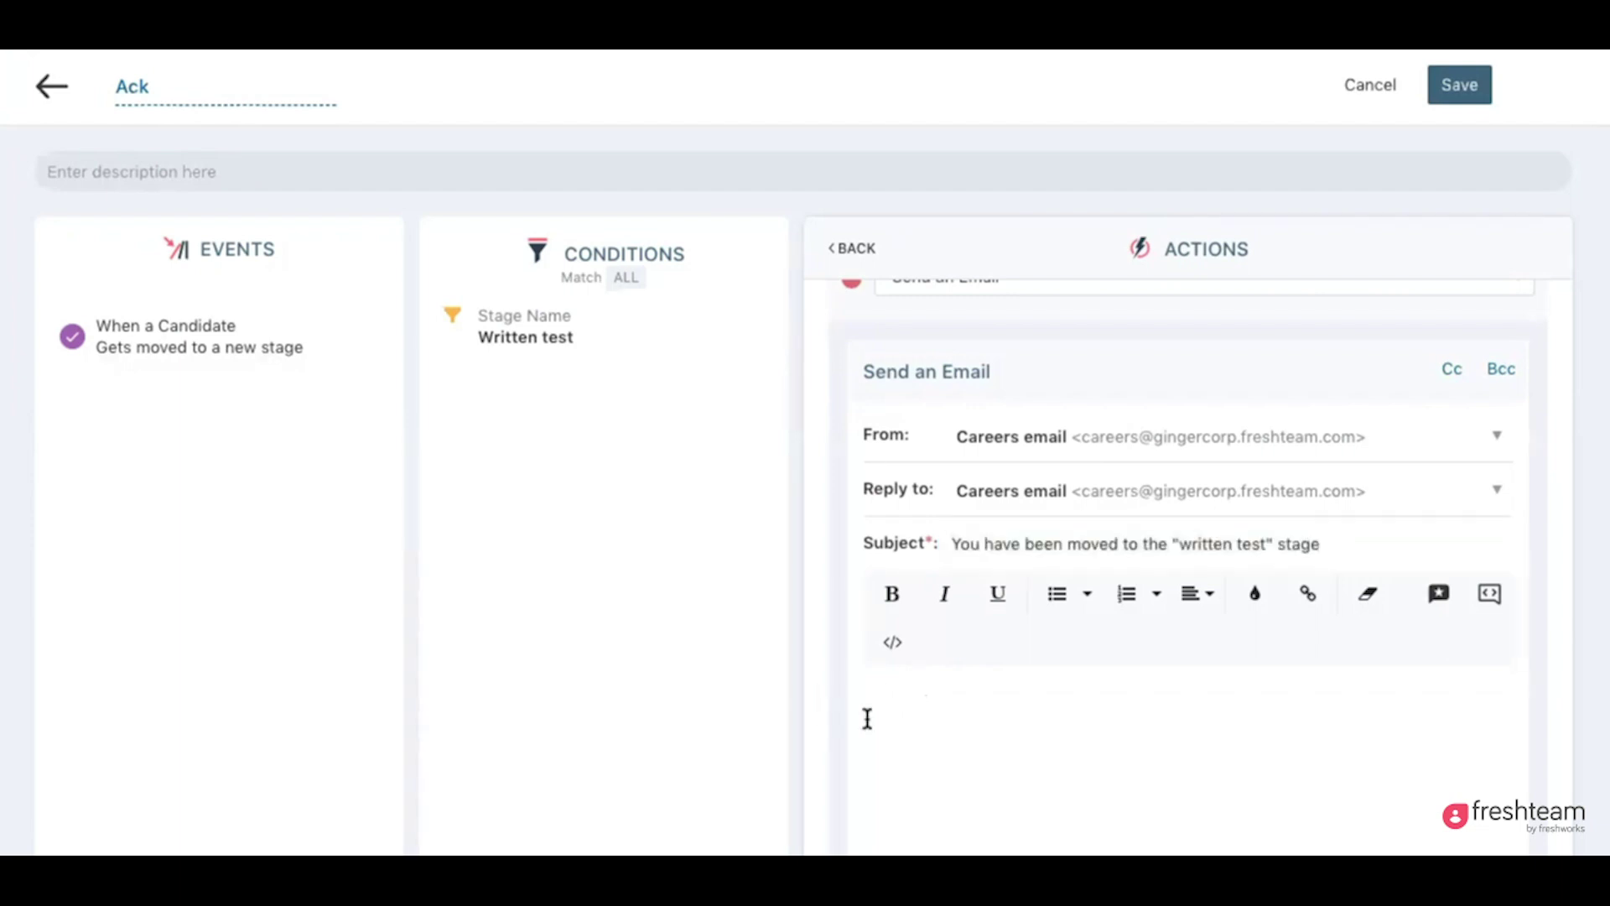
key(ctrl+v)
text(!)
click(1459, 85)
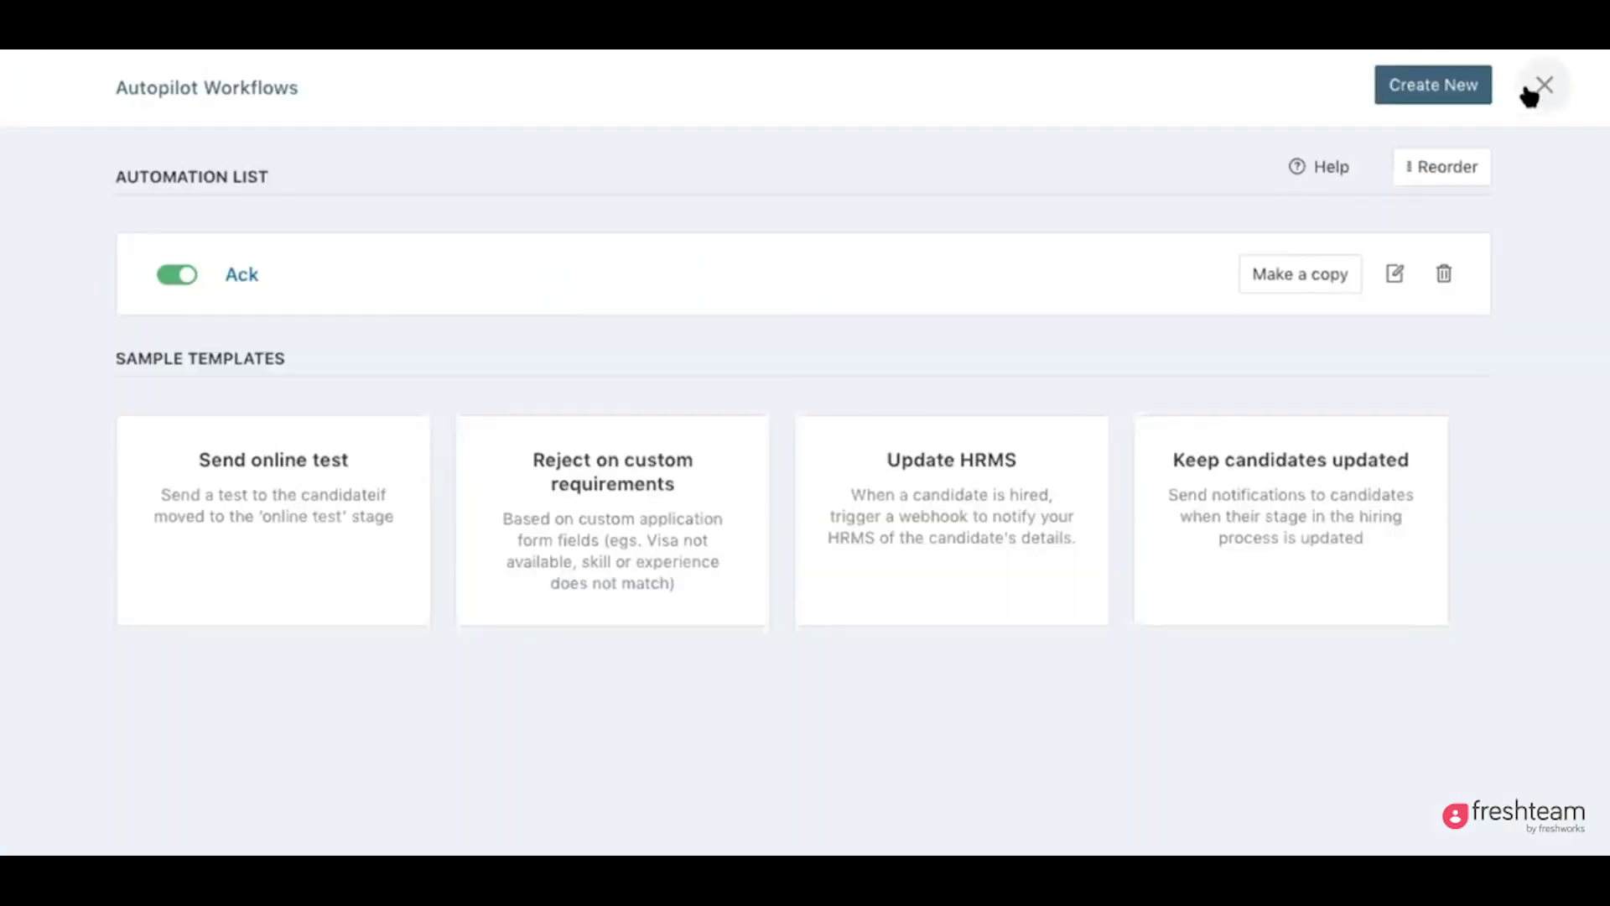
click(1544, 84)
- View and close the single Add Candidate form, then show the other ways of adding candidates
scroll(642, 506, up, 6)
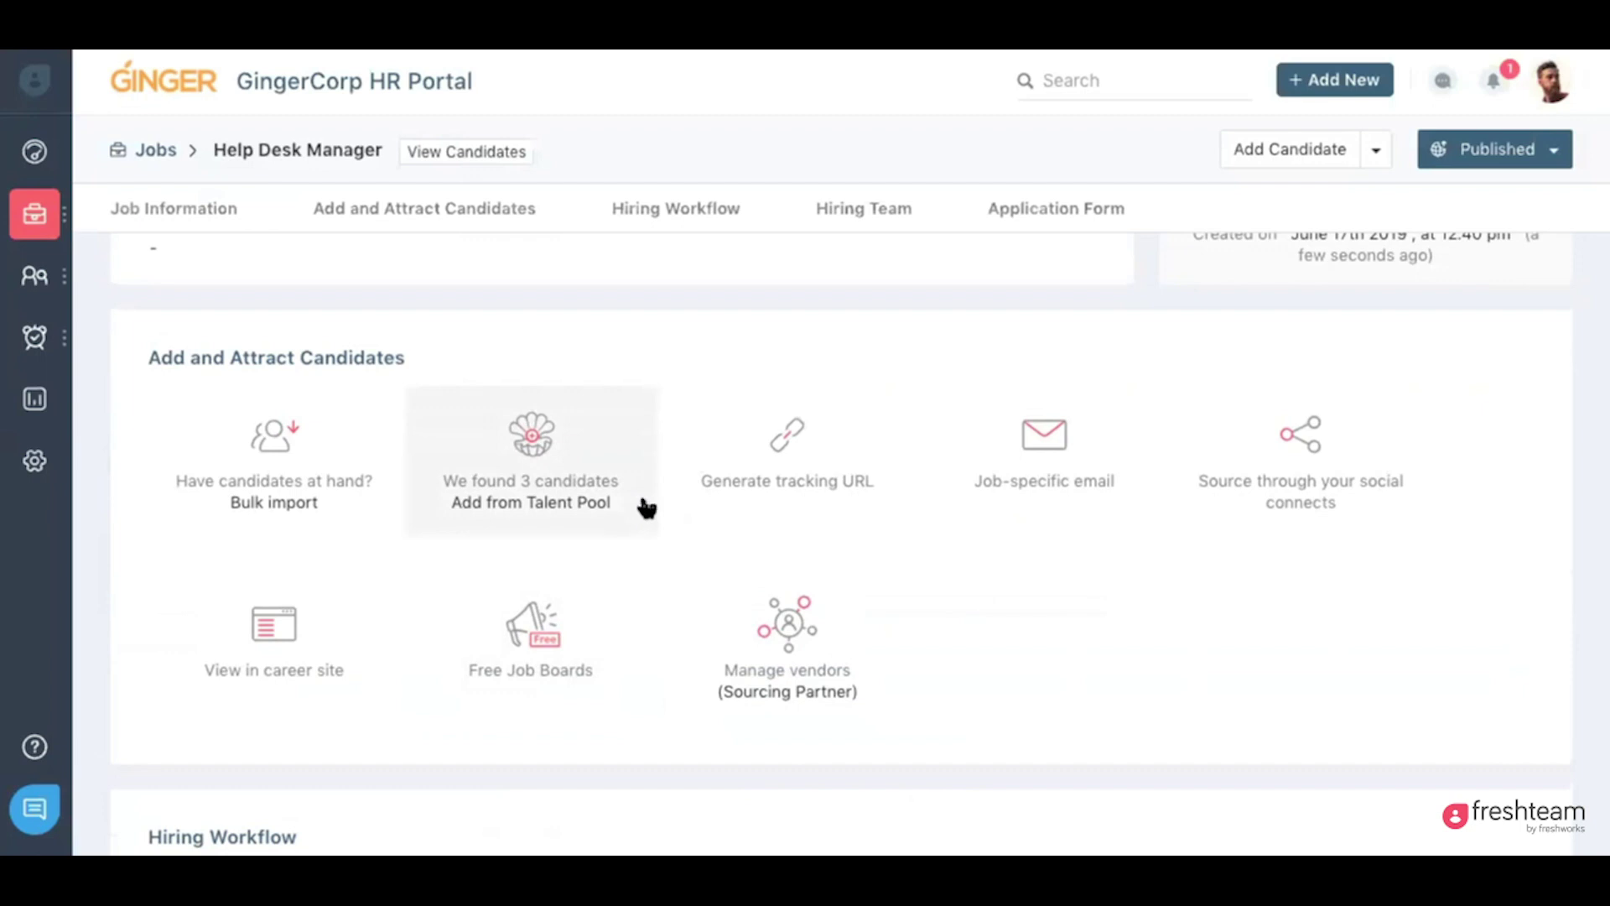
click(1296, 148)
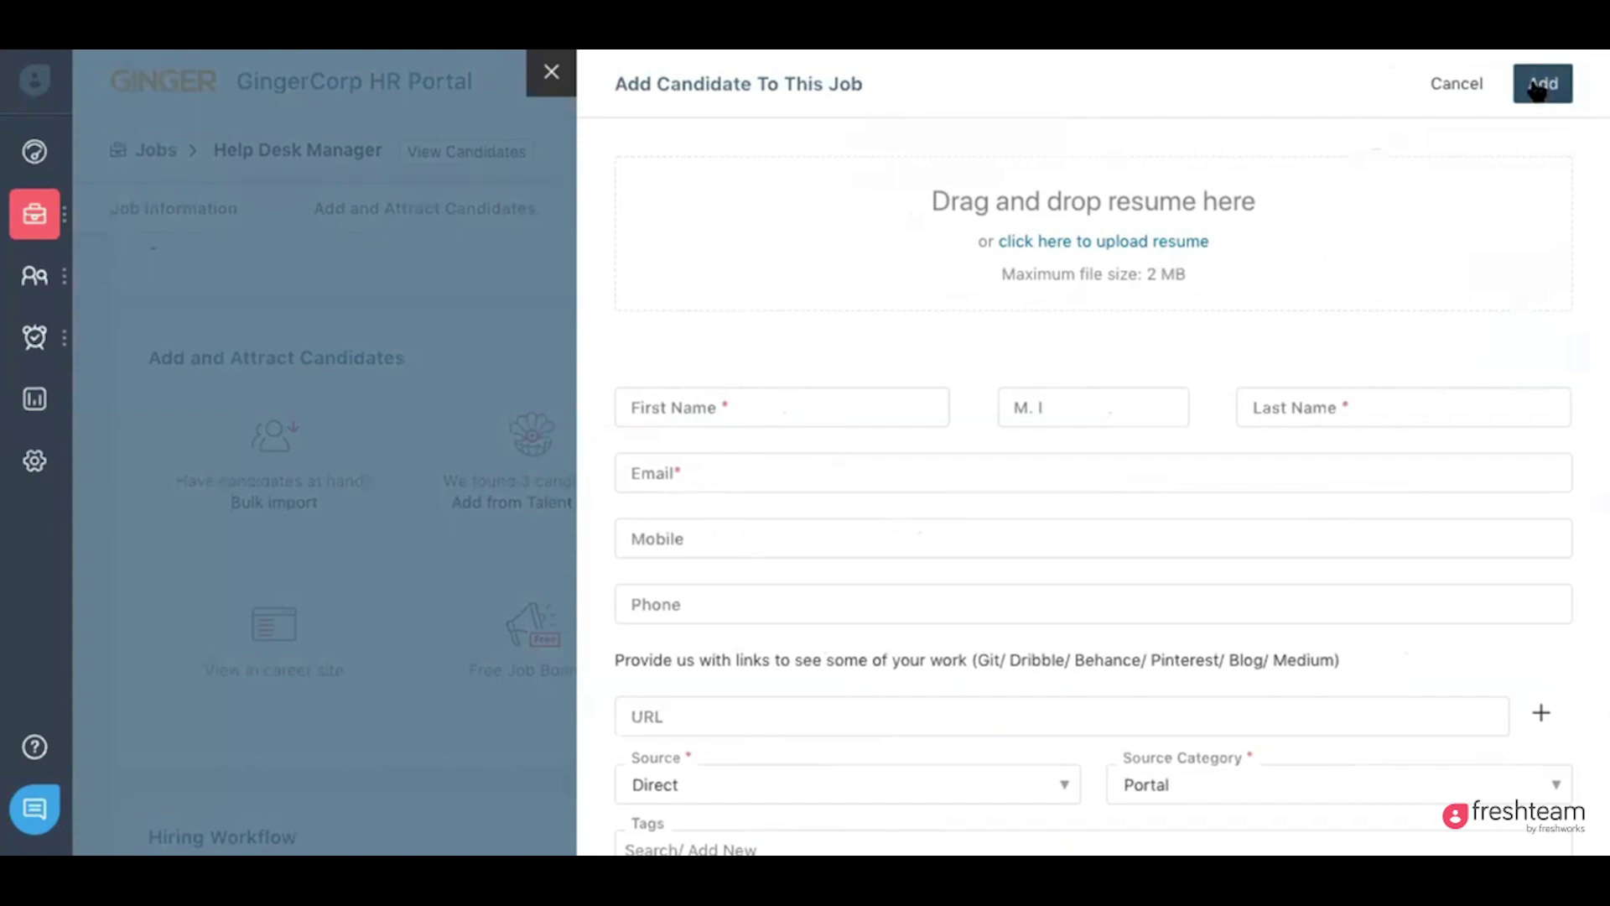
click(554, 75)
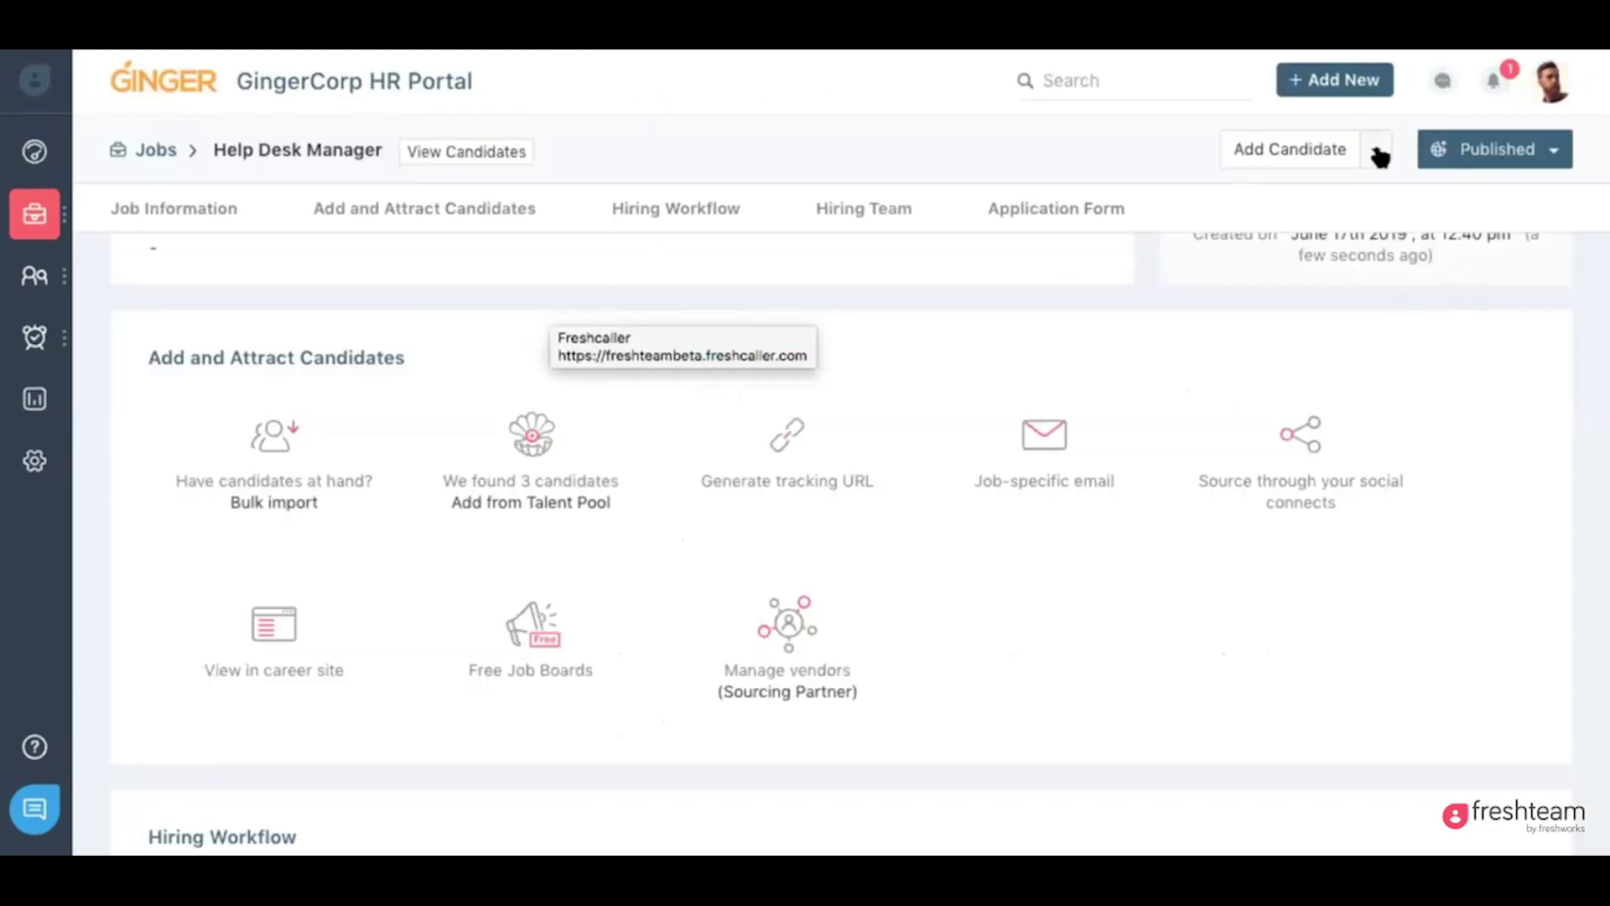
click(1376, 153)
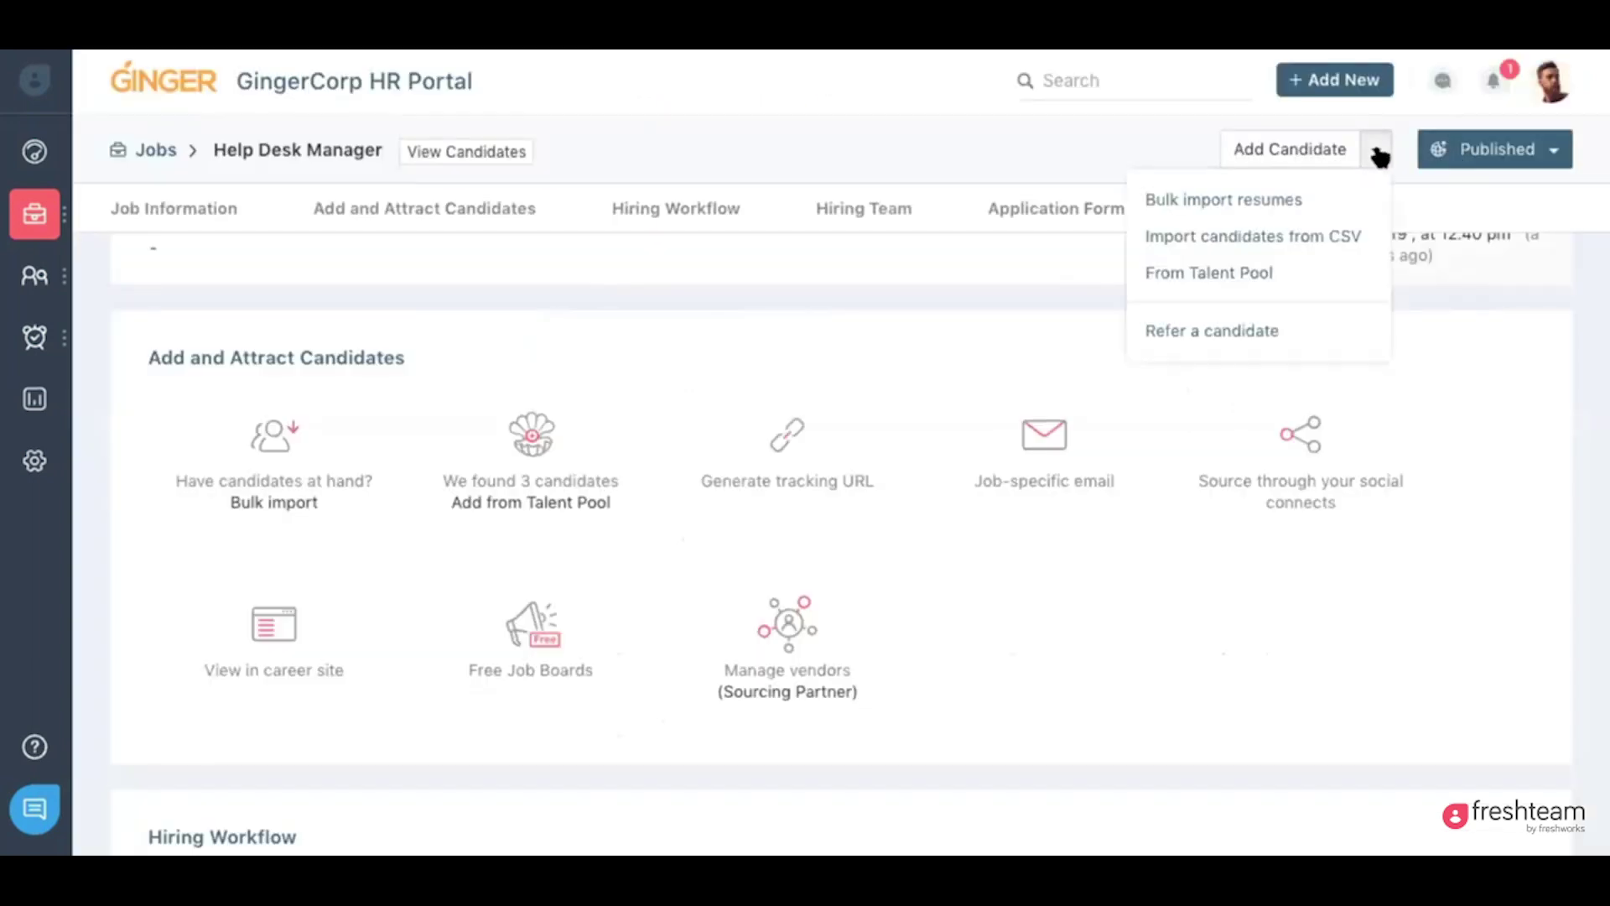
- View and dismiss both the CSV import and the Bulk import resumes windows
click(1347, 241)
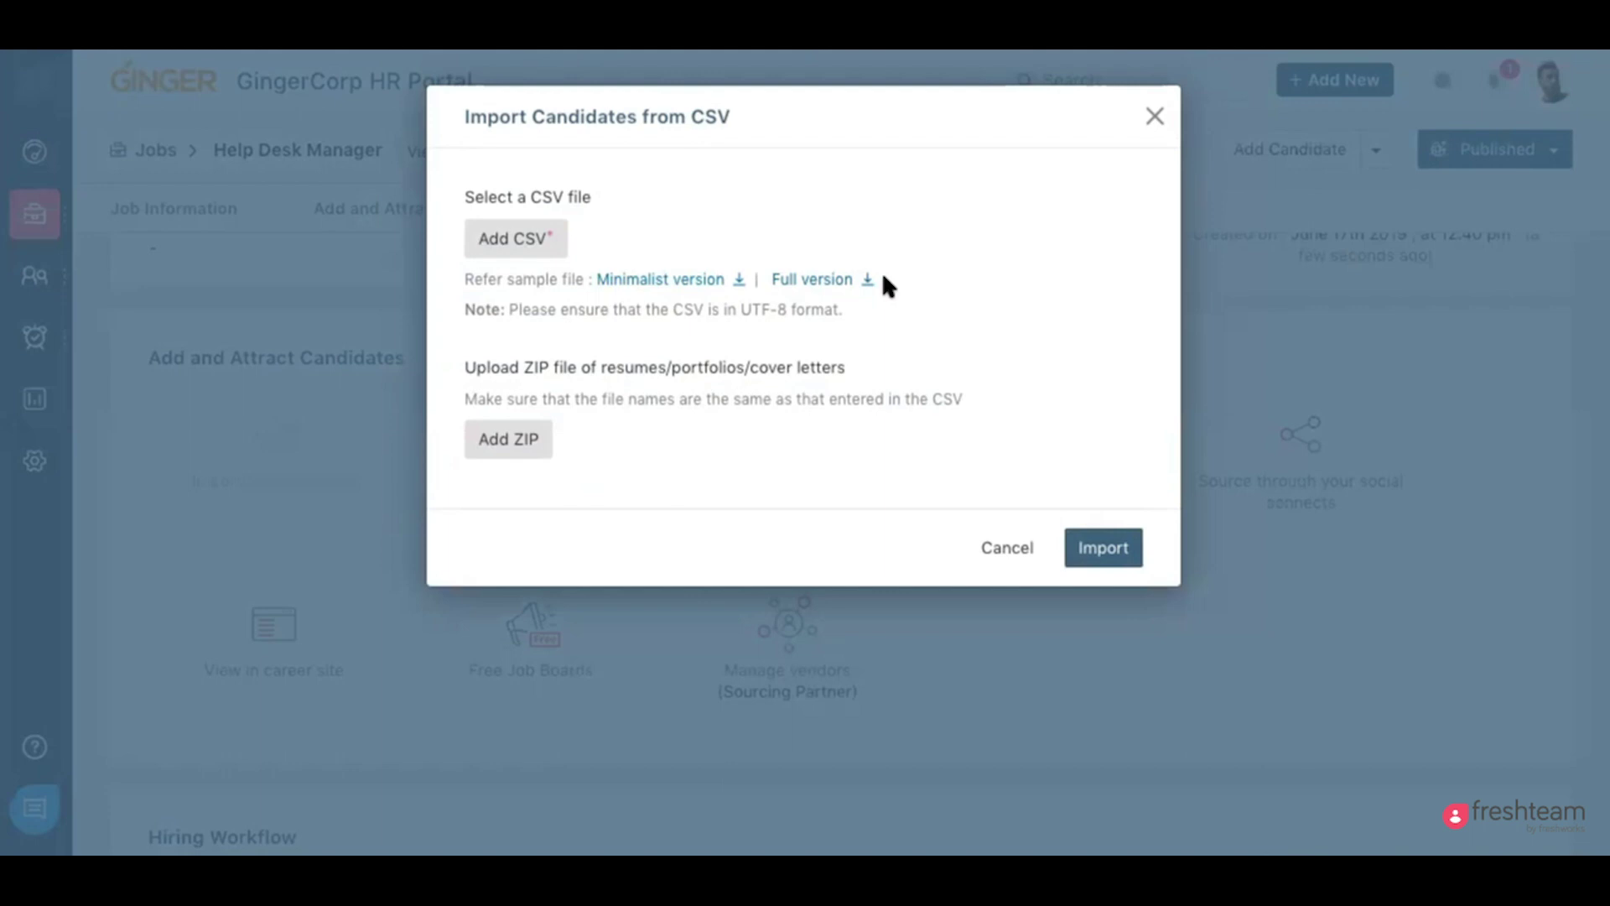
click(1008, 550)
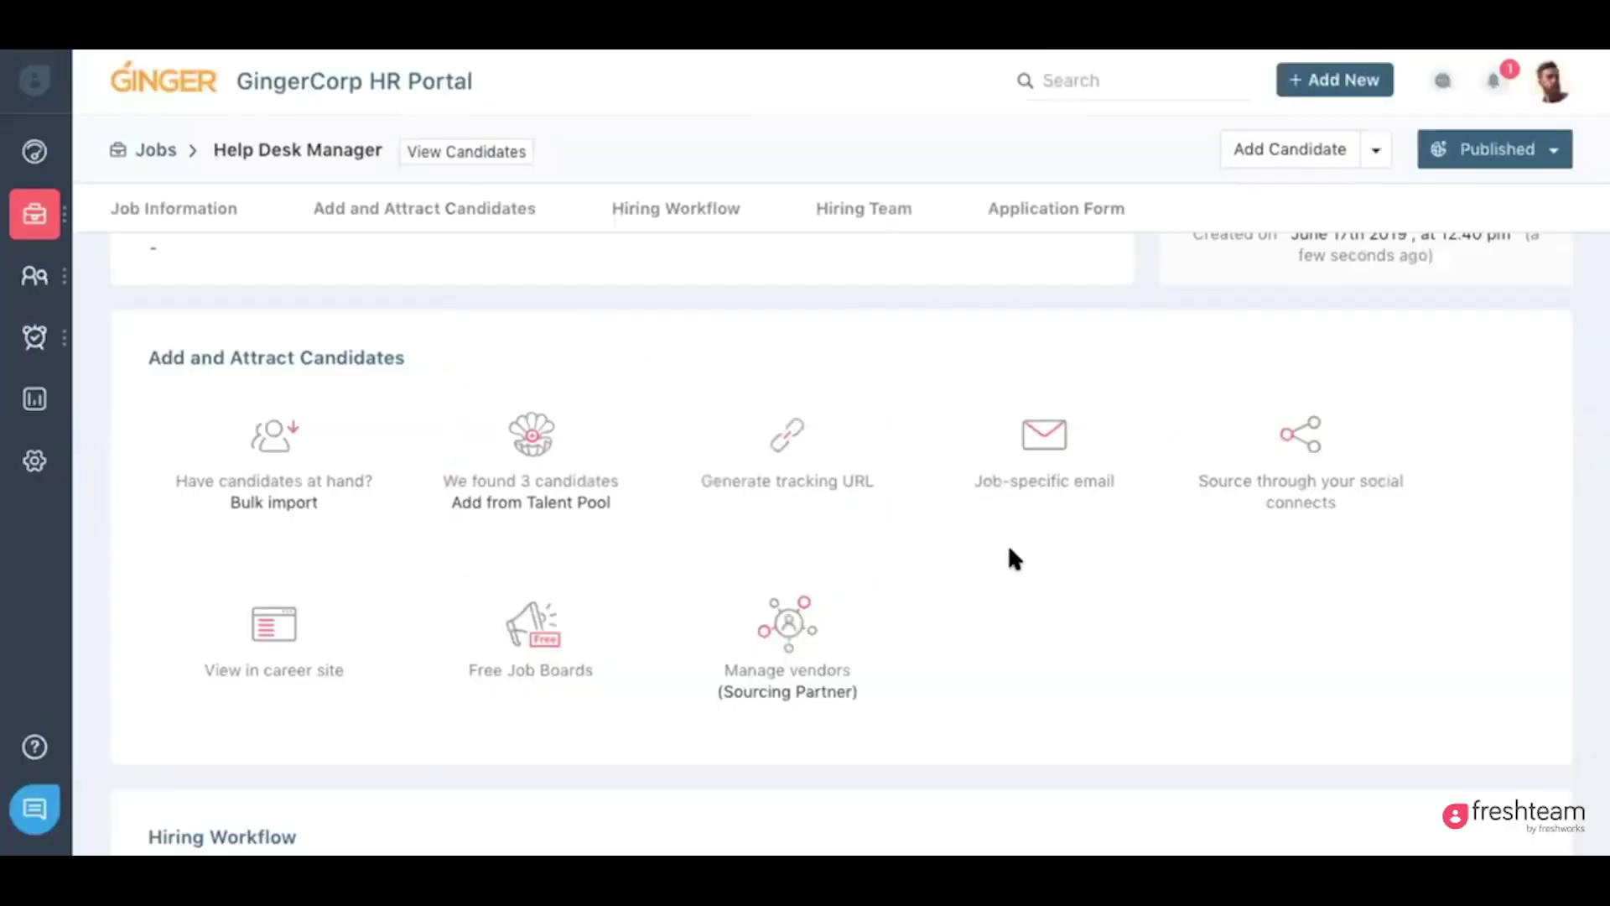
click(1378, 152)
click(1261, 197)
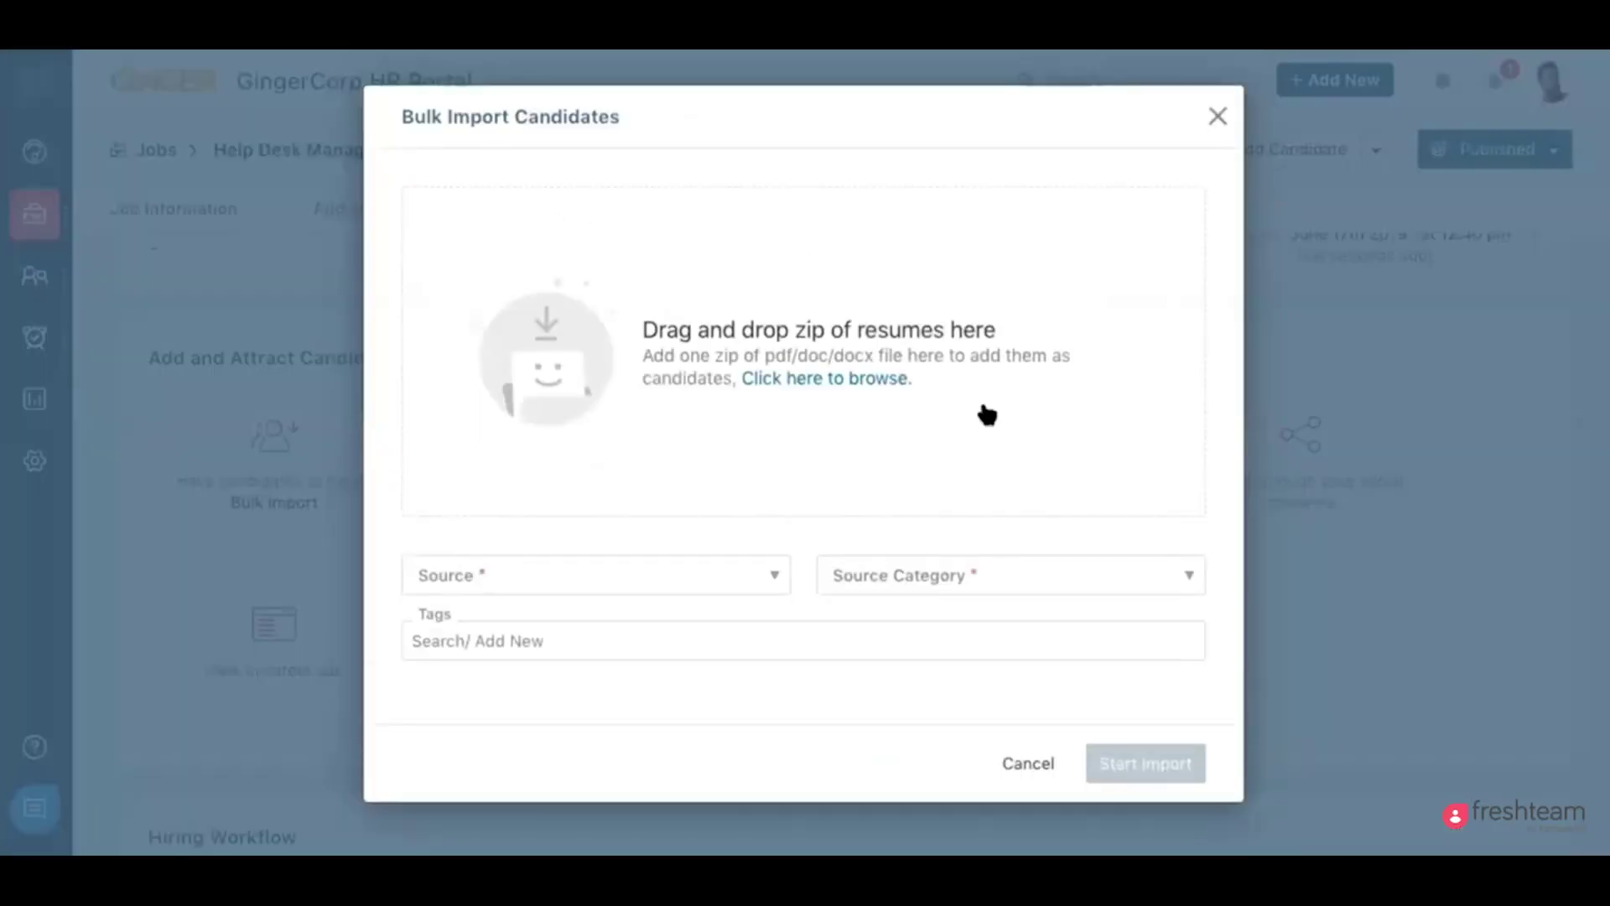
click(1017, 763)
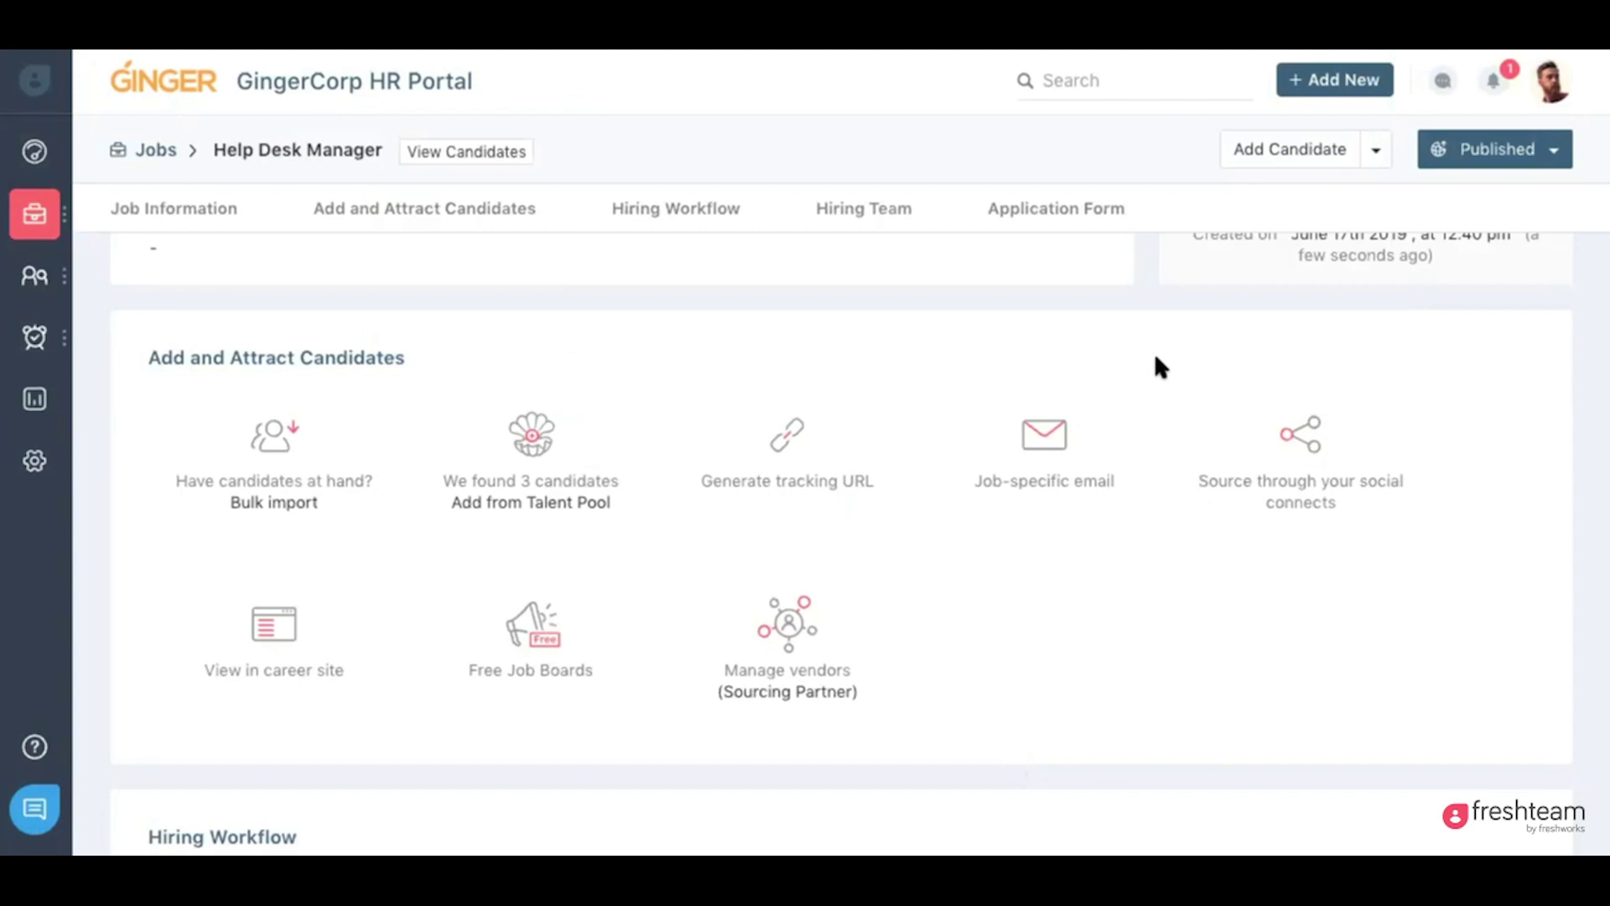
- Browse the Free Job Boards without publishing, then return to the list of all jobs
click(590, 680)
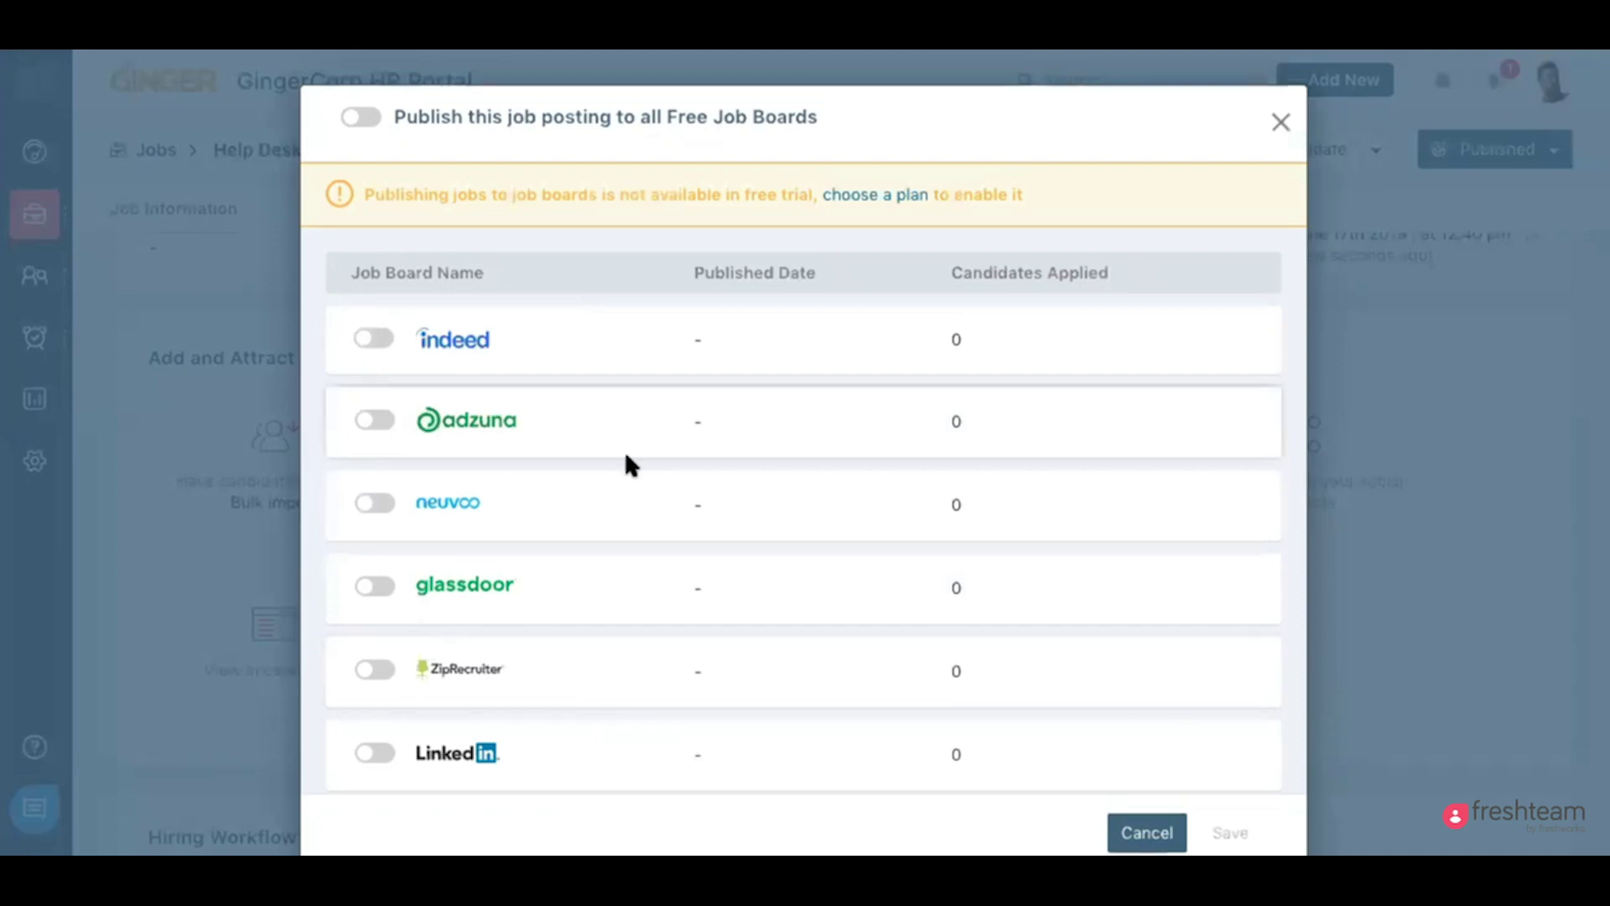
click(1120, 827)
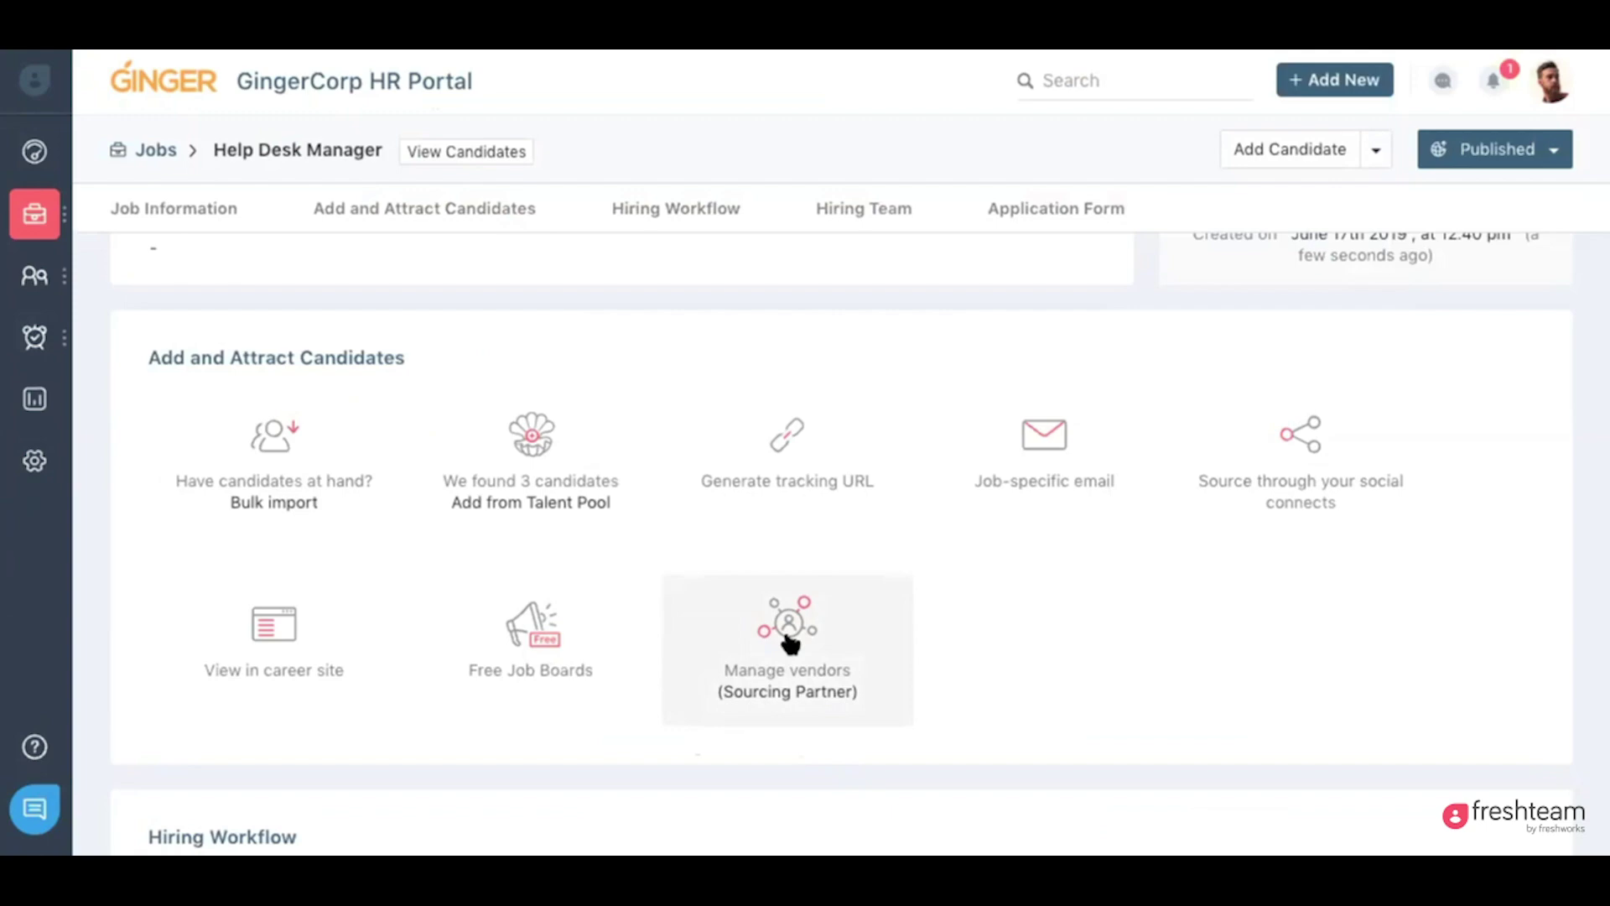
scroll(226, 453, up, 10)
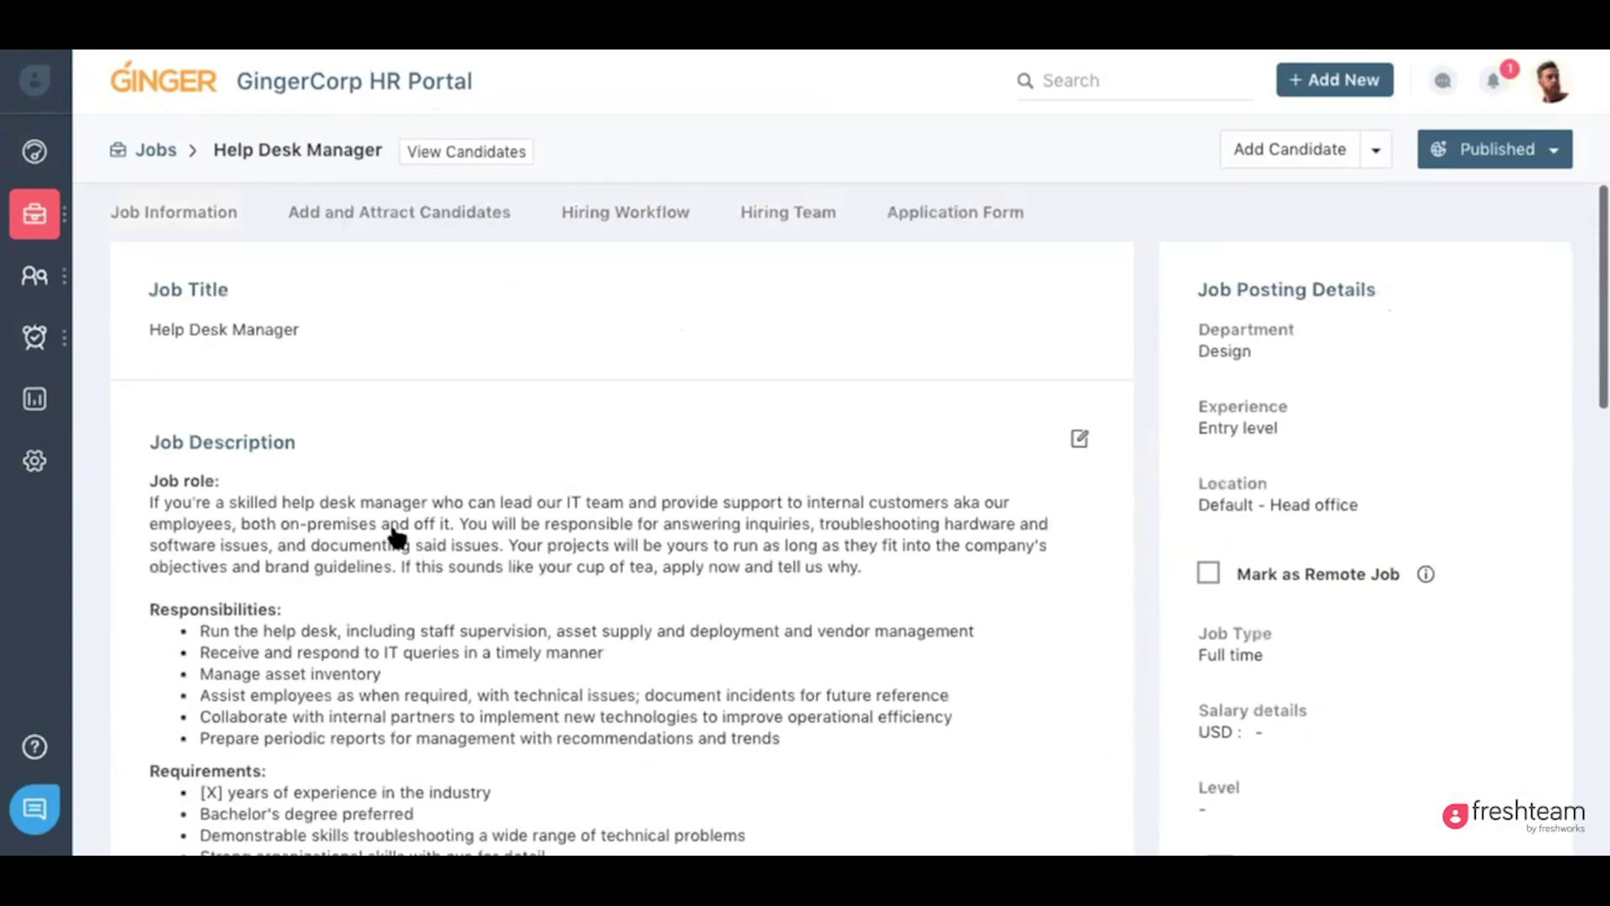
click(157, 152)
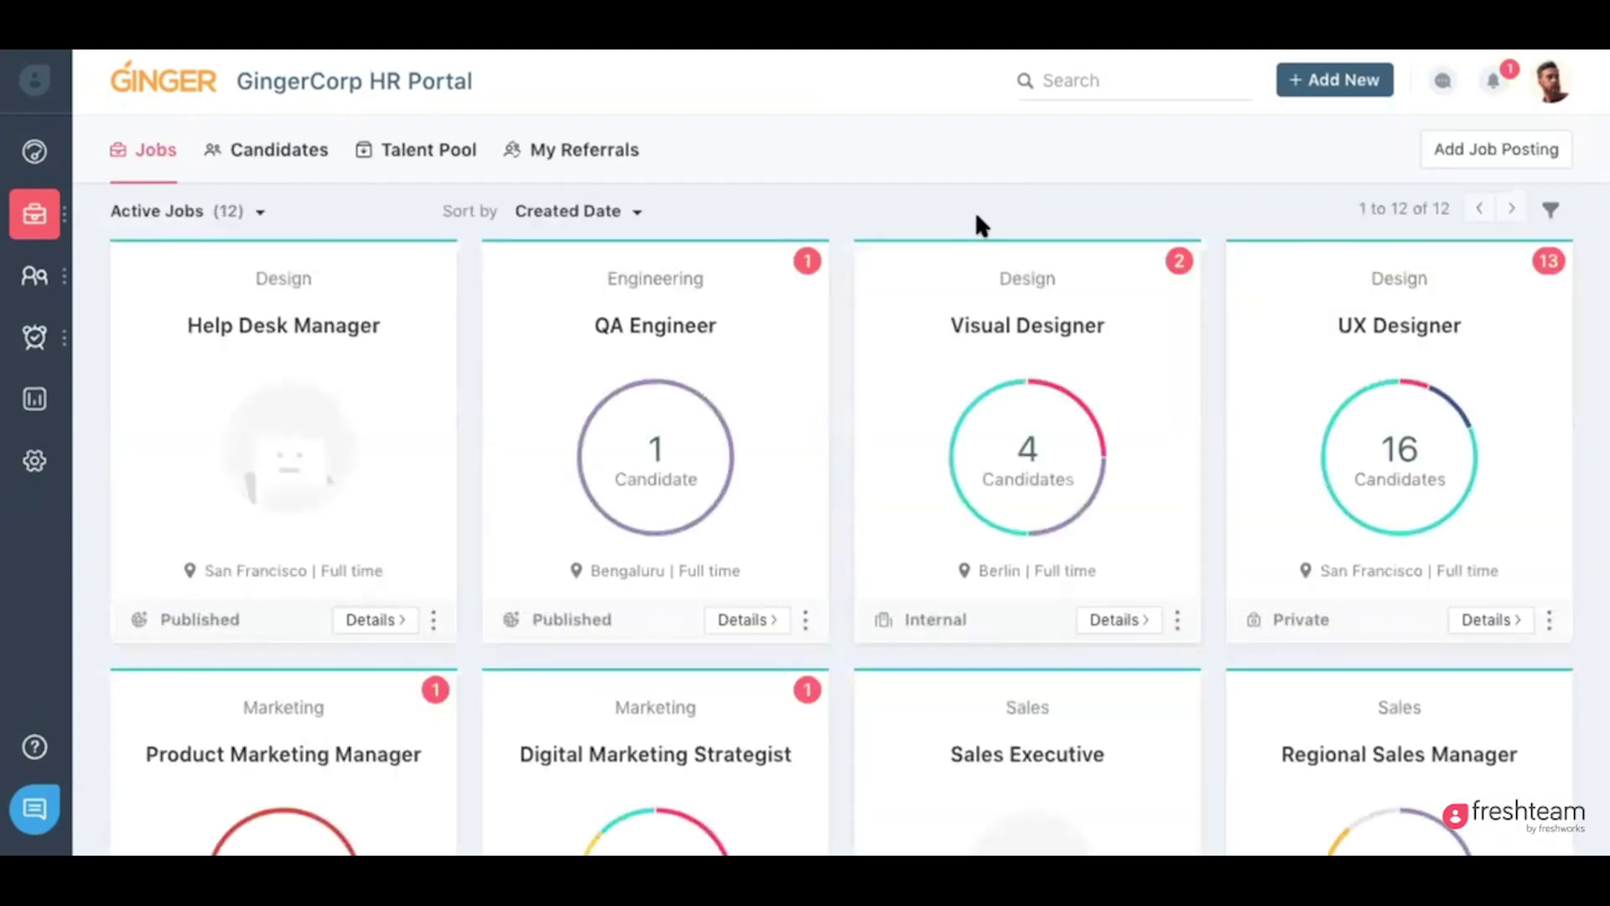
- Select four candidates in the Sales Executive pipeline, including Builders Emporium, for bulk action
scroll(1085, 210, down, 8)
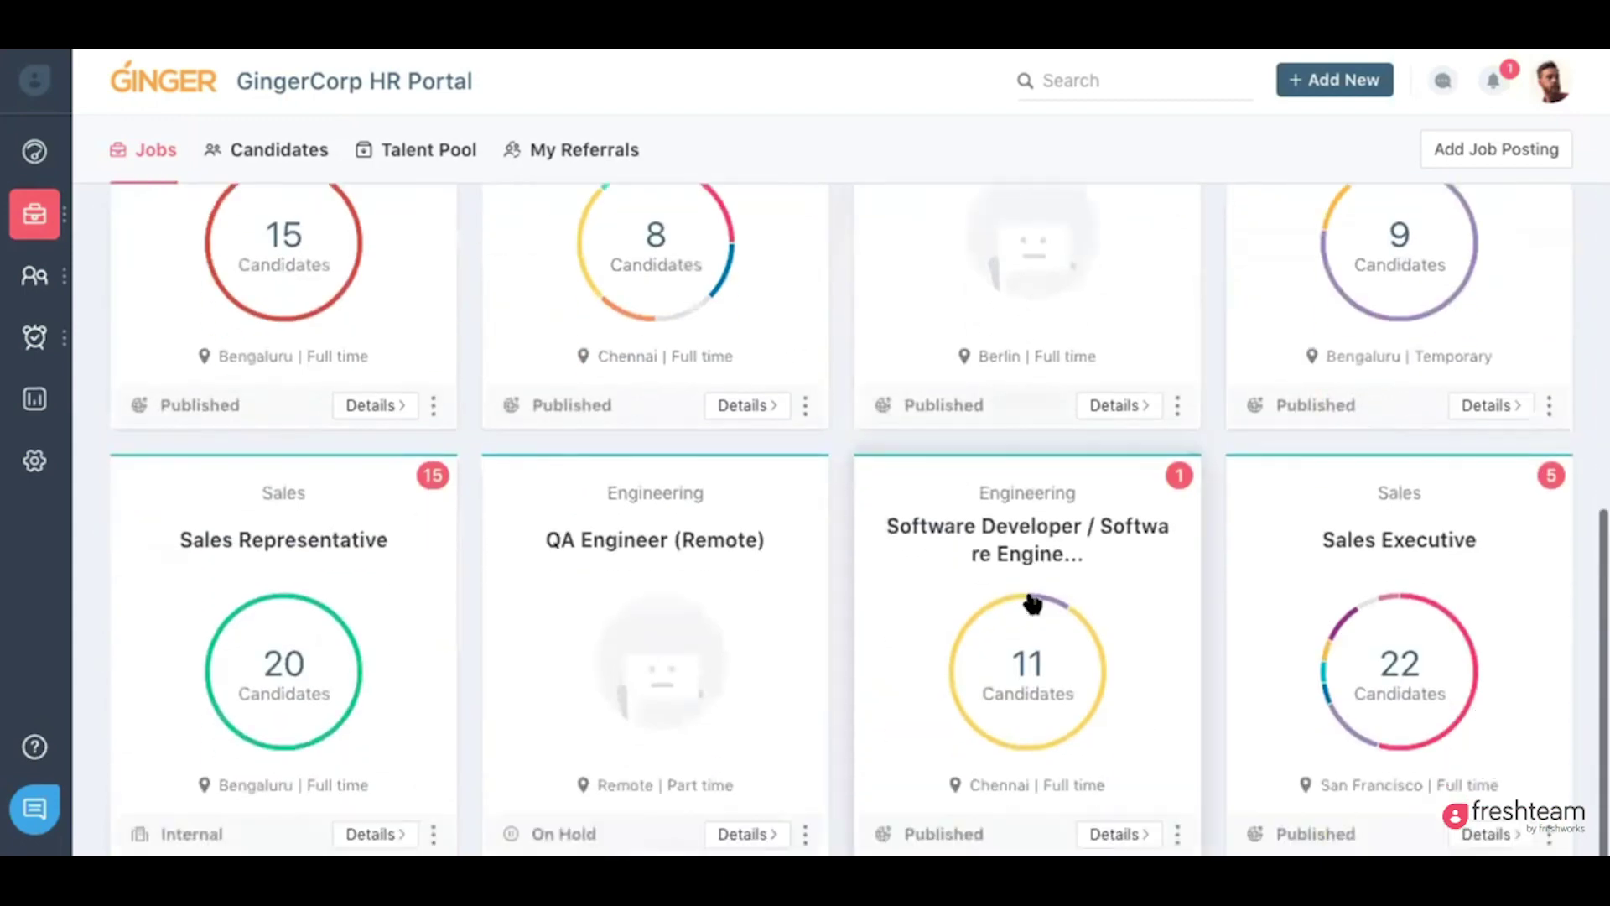
scroll(1467, 456, up, 8)
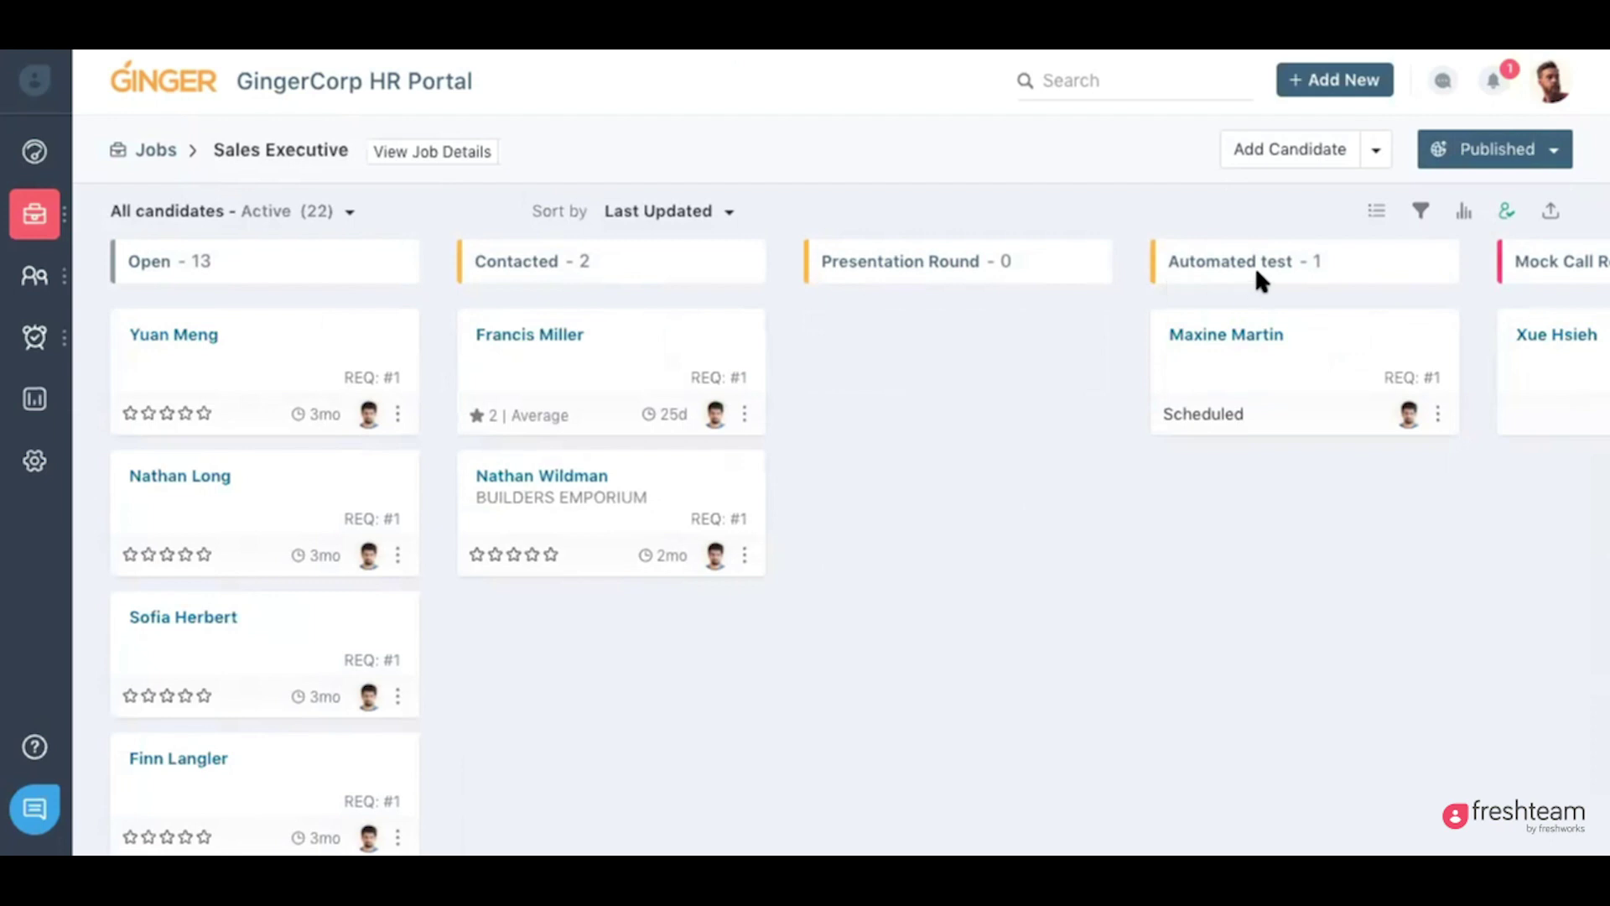
scroll(1212, 252, right, 16)
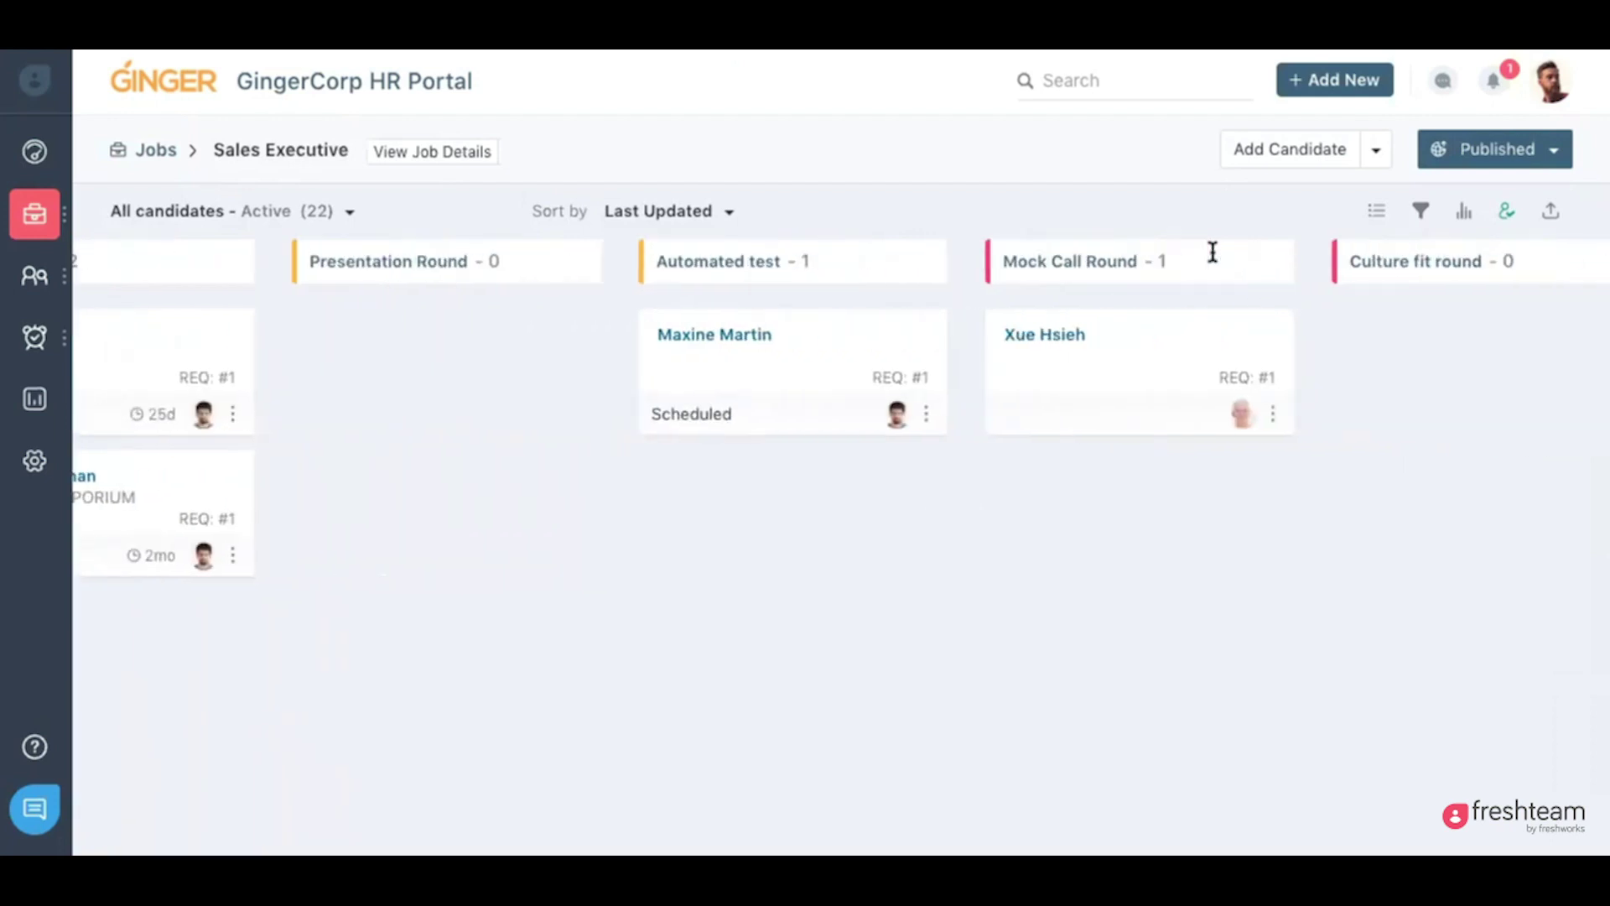
scroll(1213, 252, right, 7)
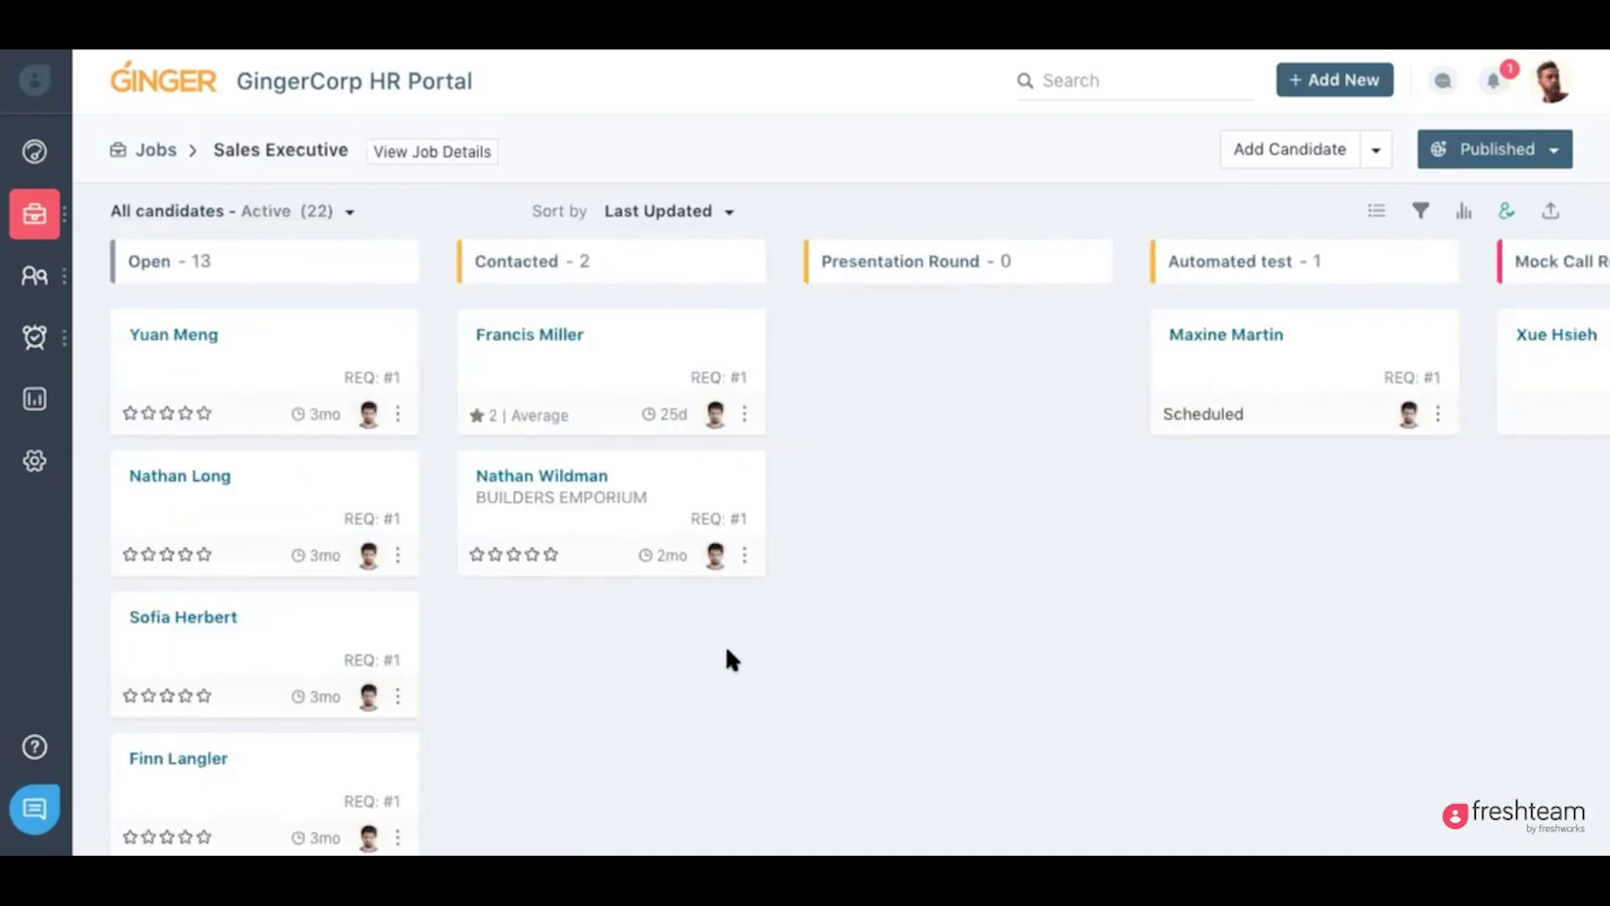
click(456, 371)
click(456, 513)
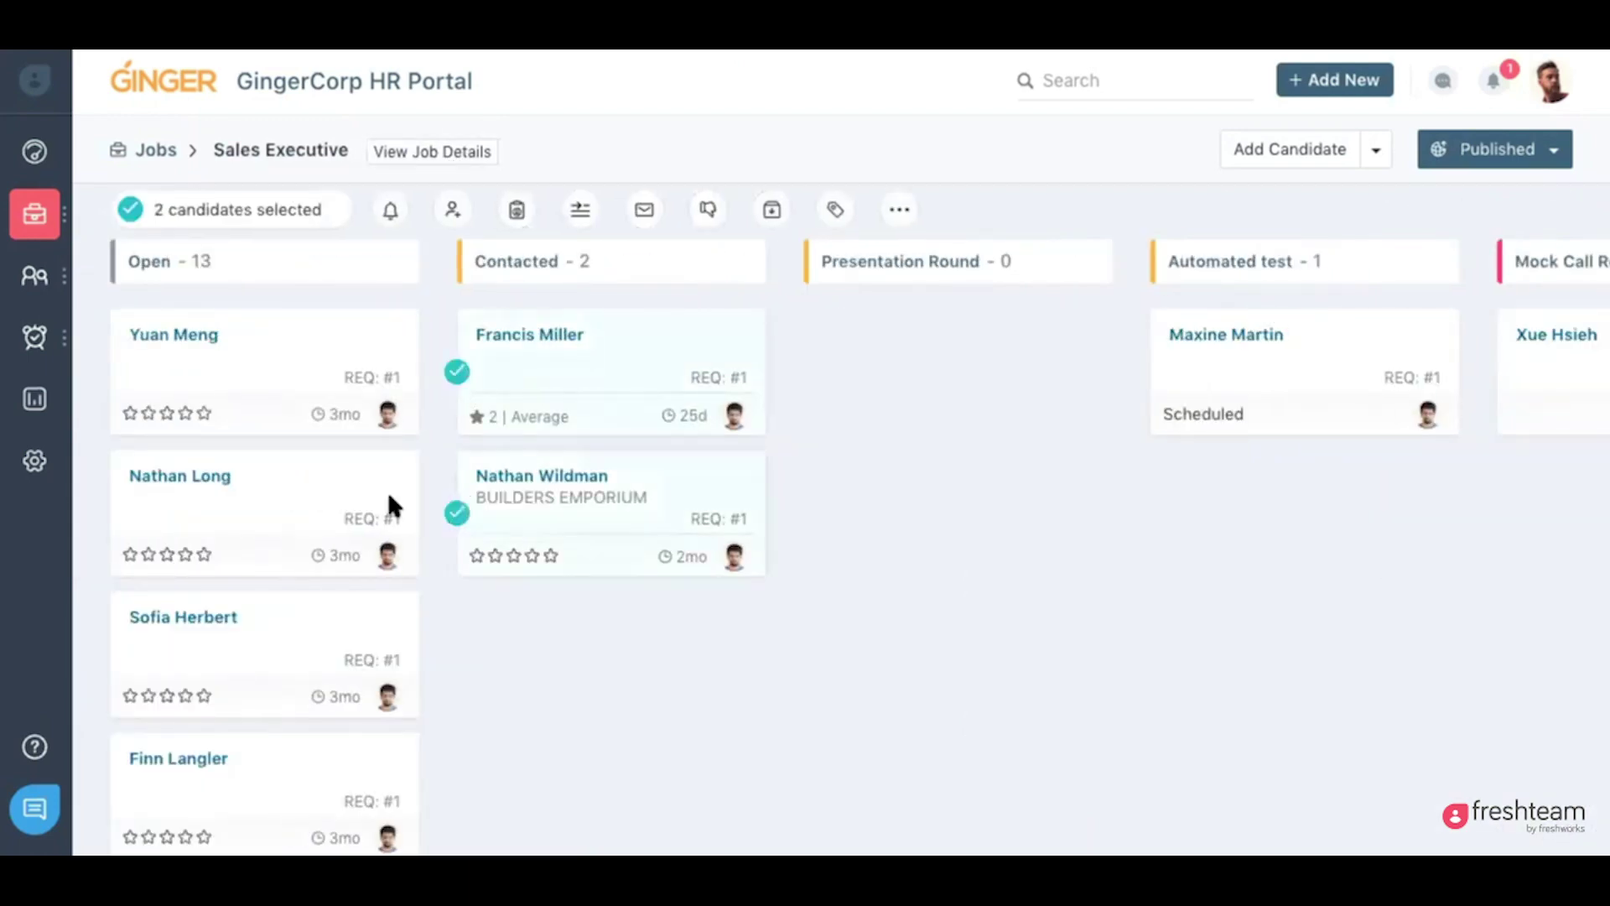
click(110, 372)
click(112, 516)
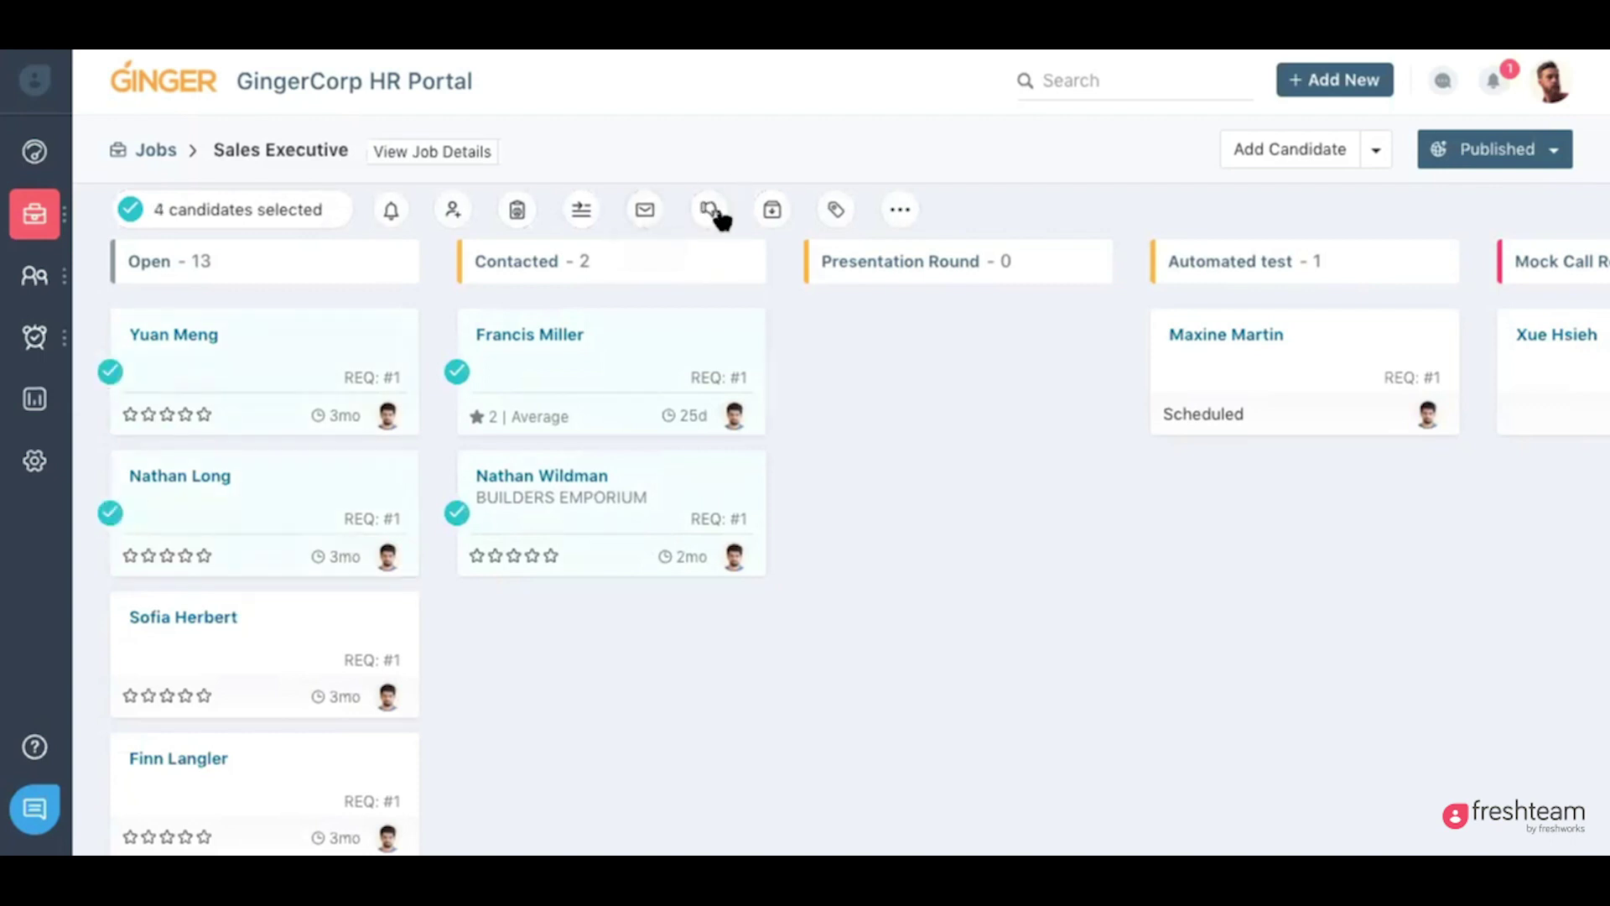
- Check the extra bulk actions, clear the selection, and drag Builders Emporium into Presentation Round
click(899, 210)
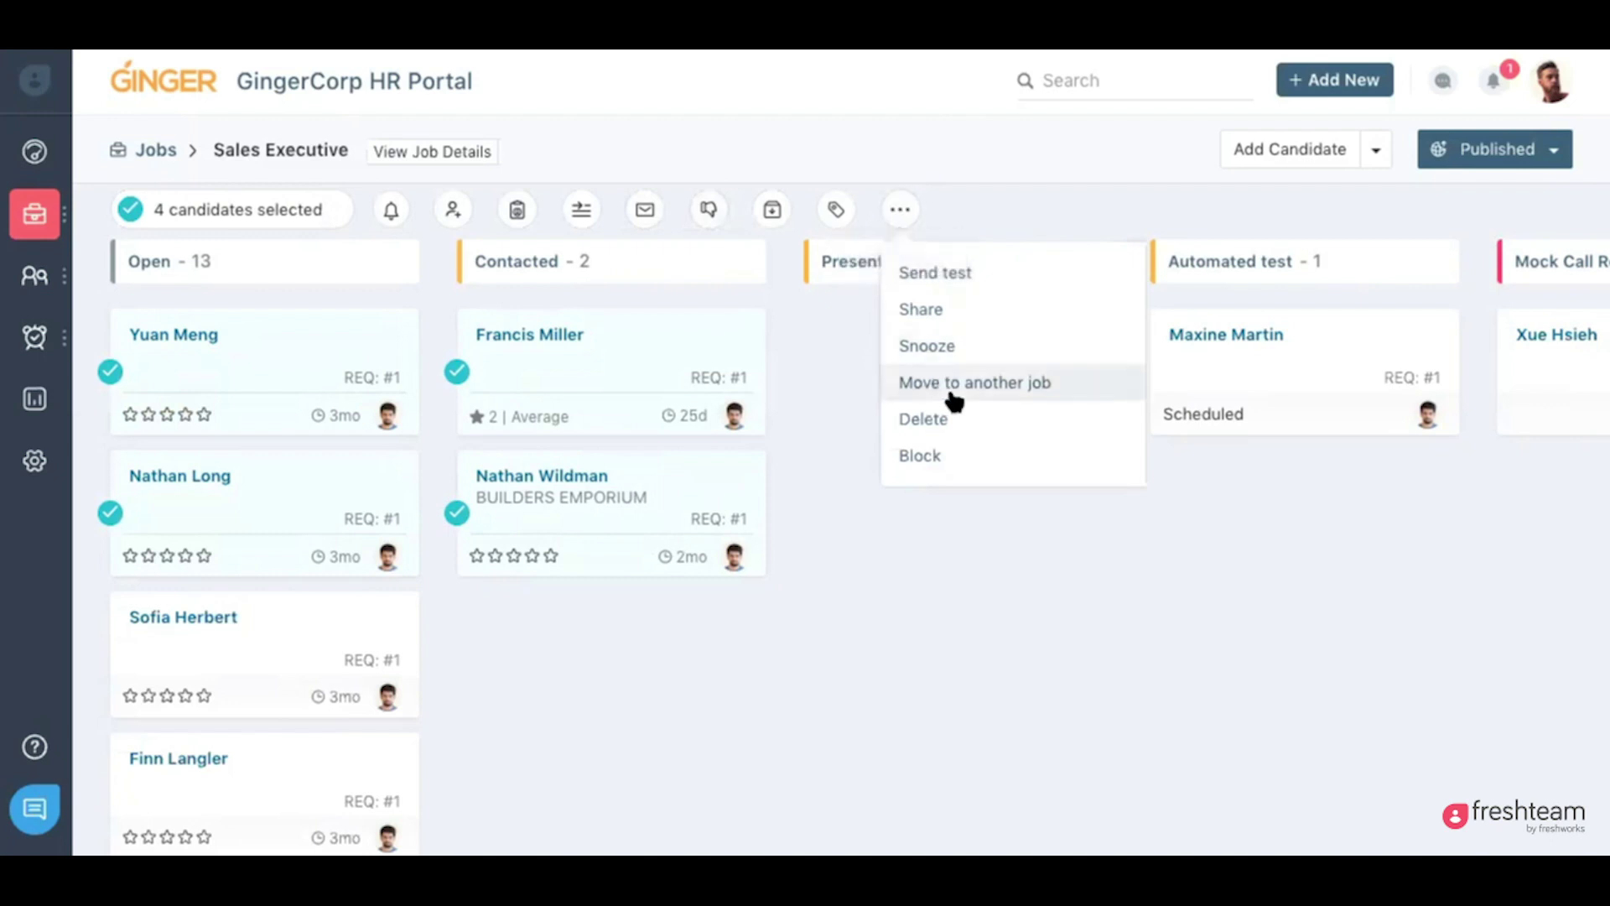
click(270, 216)
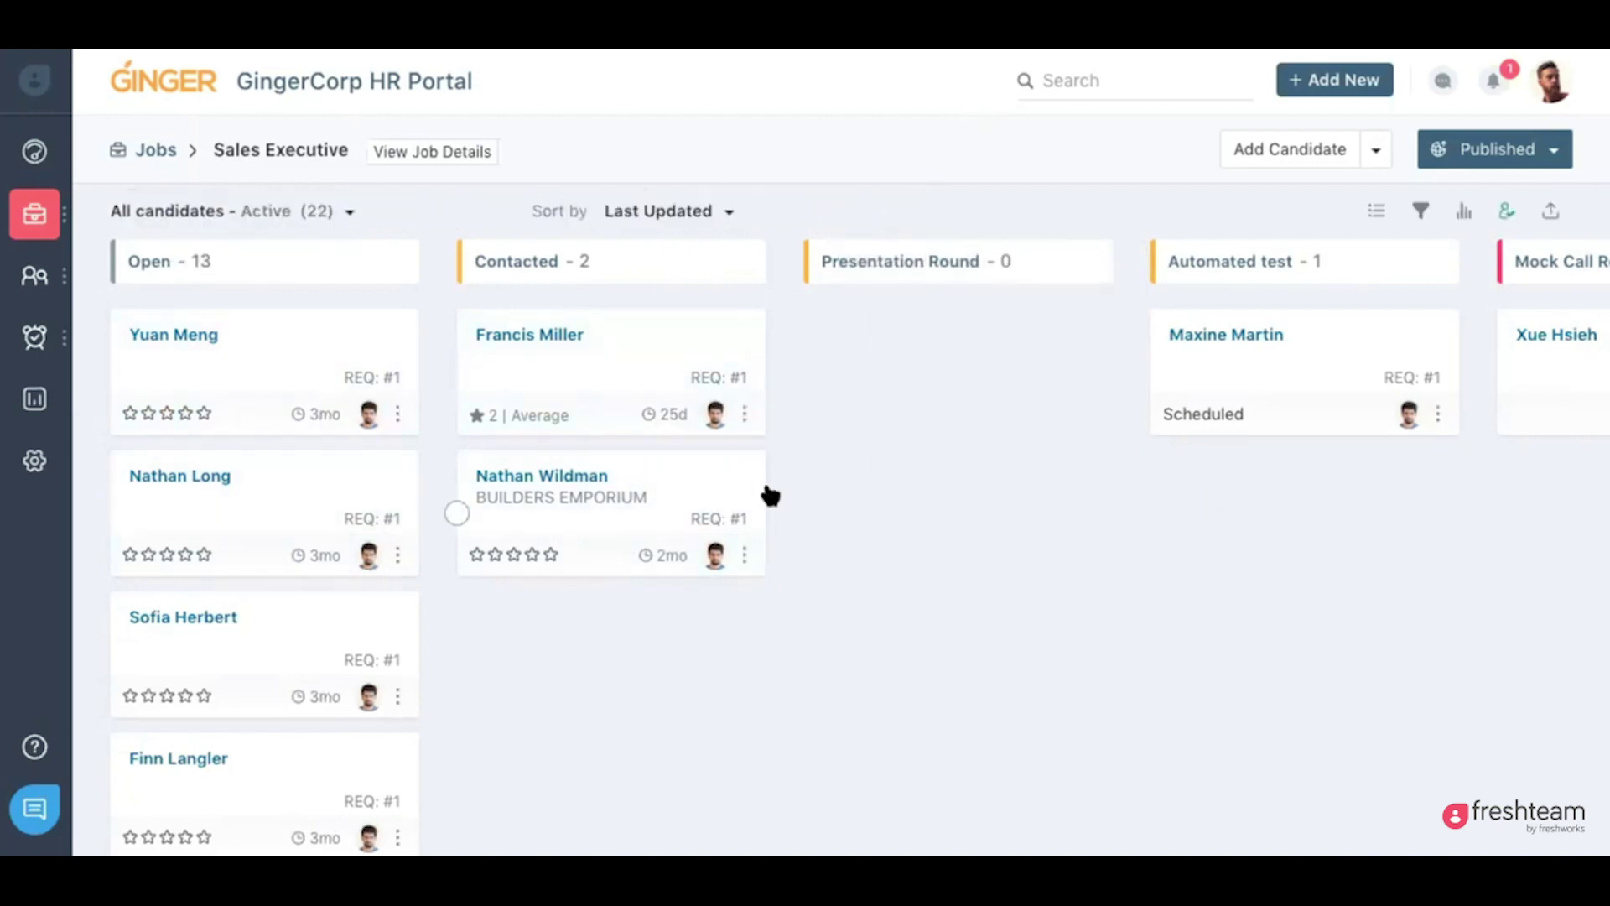
drag(763, 483, 896, 486)
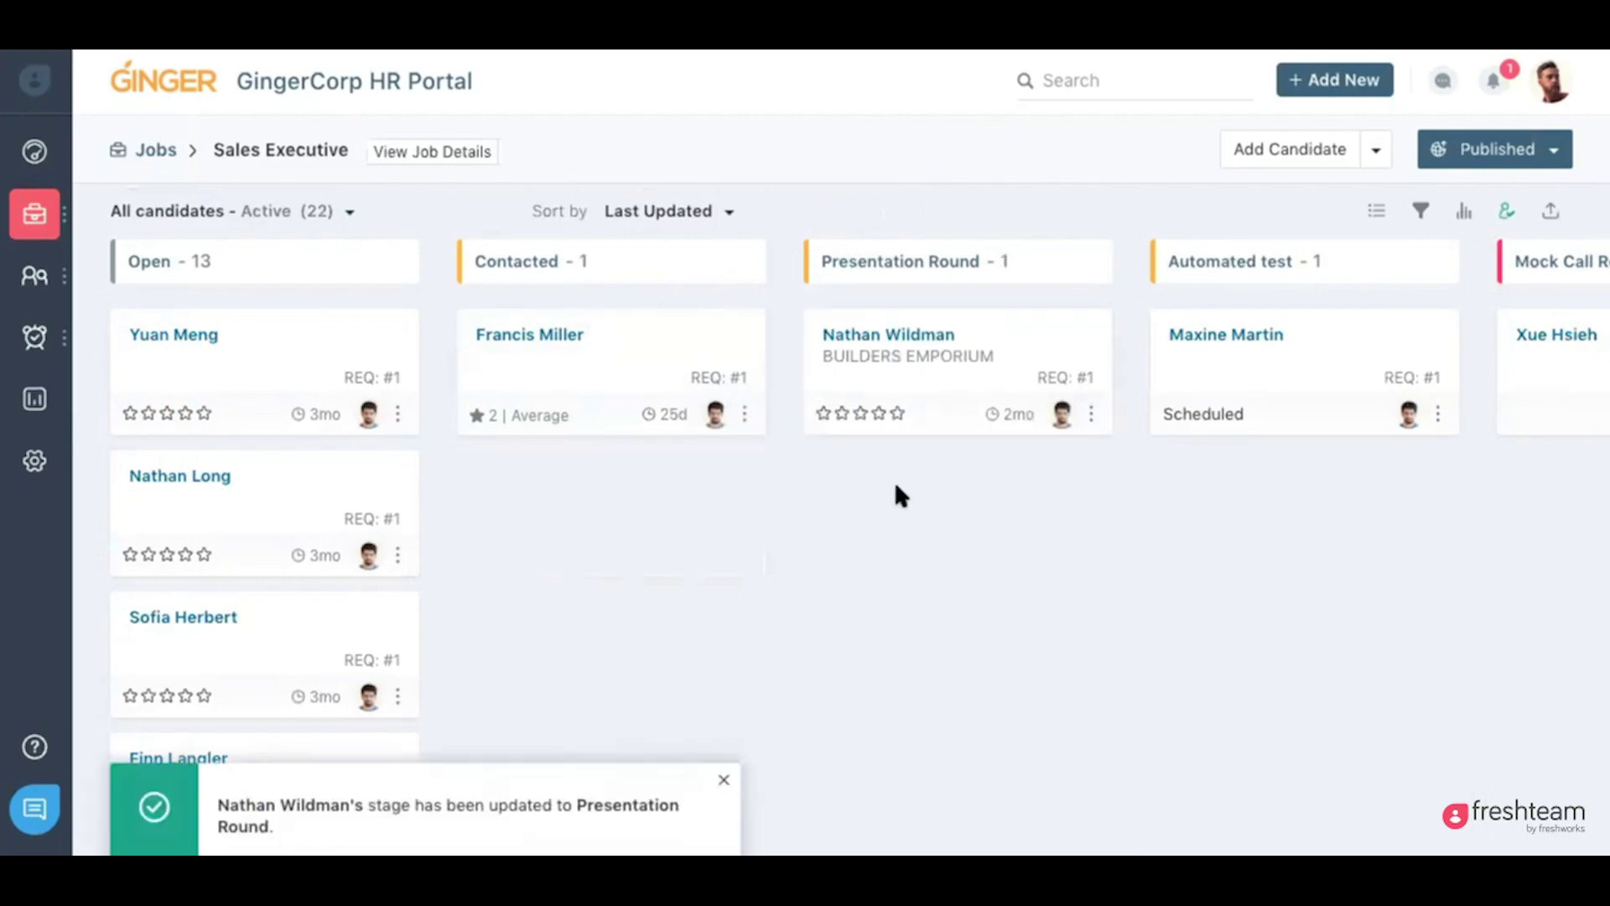
- Review the Builders Emporium candidate's profile, resume, conversations and stage-move timeline
click(869, 334)
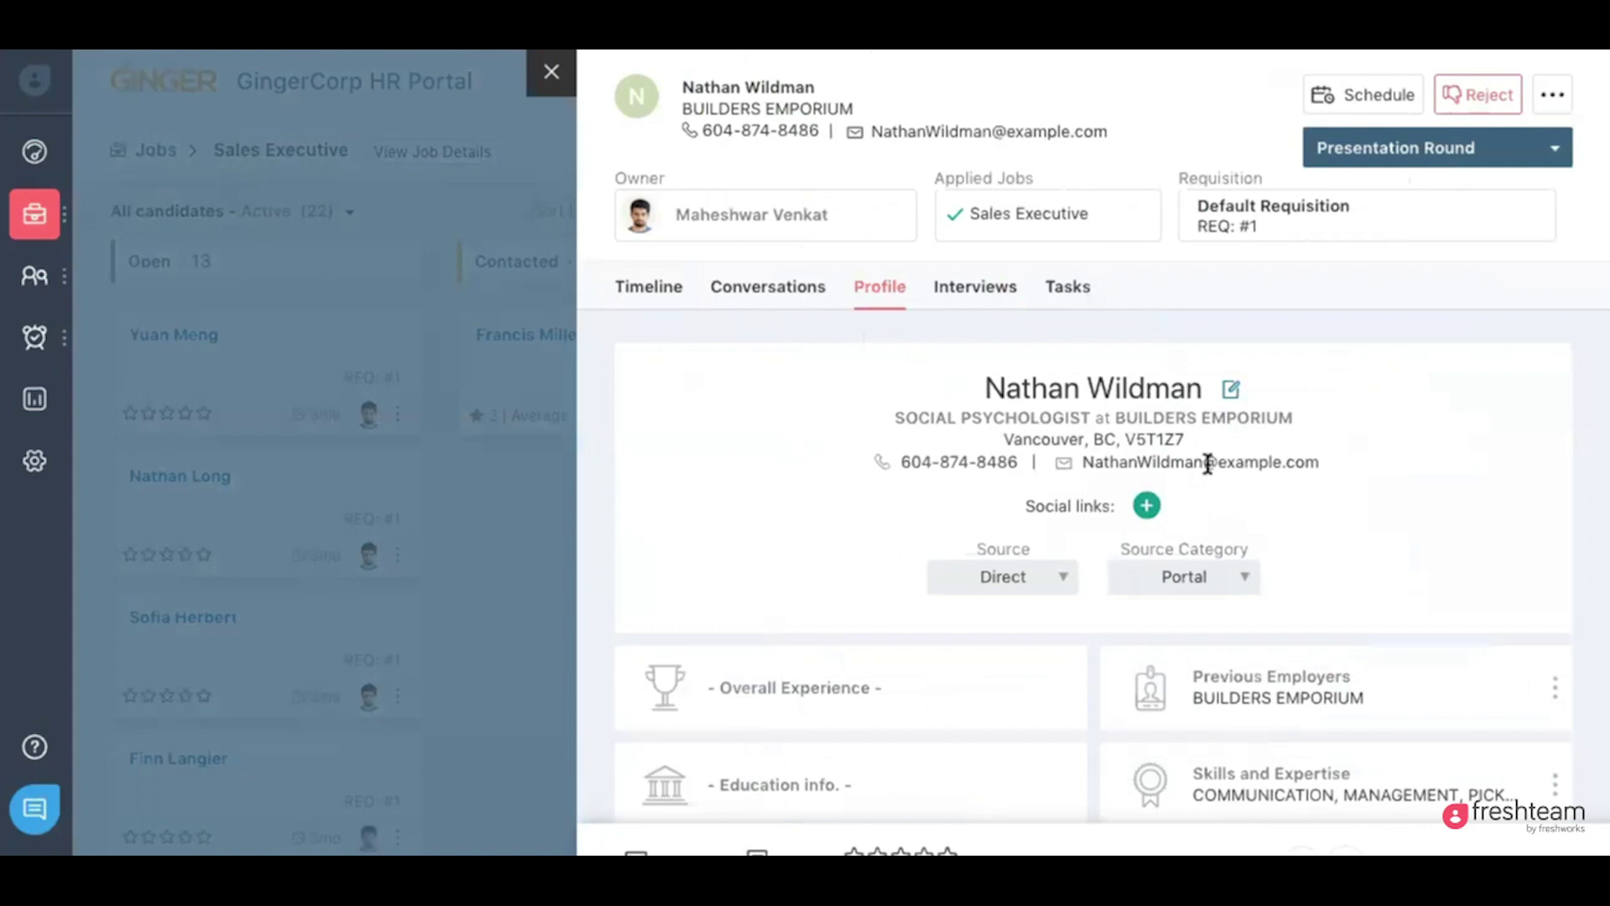
scroll(820, 551, down, 3)
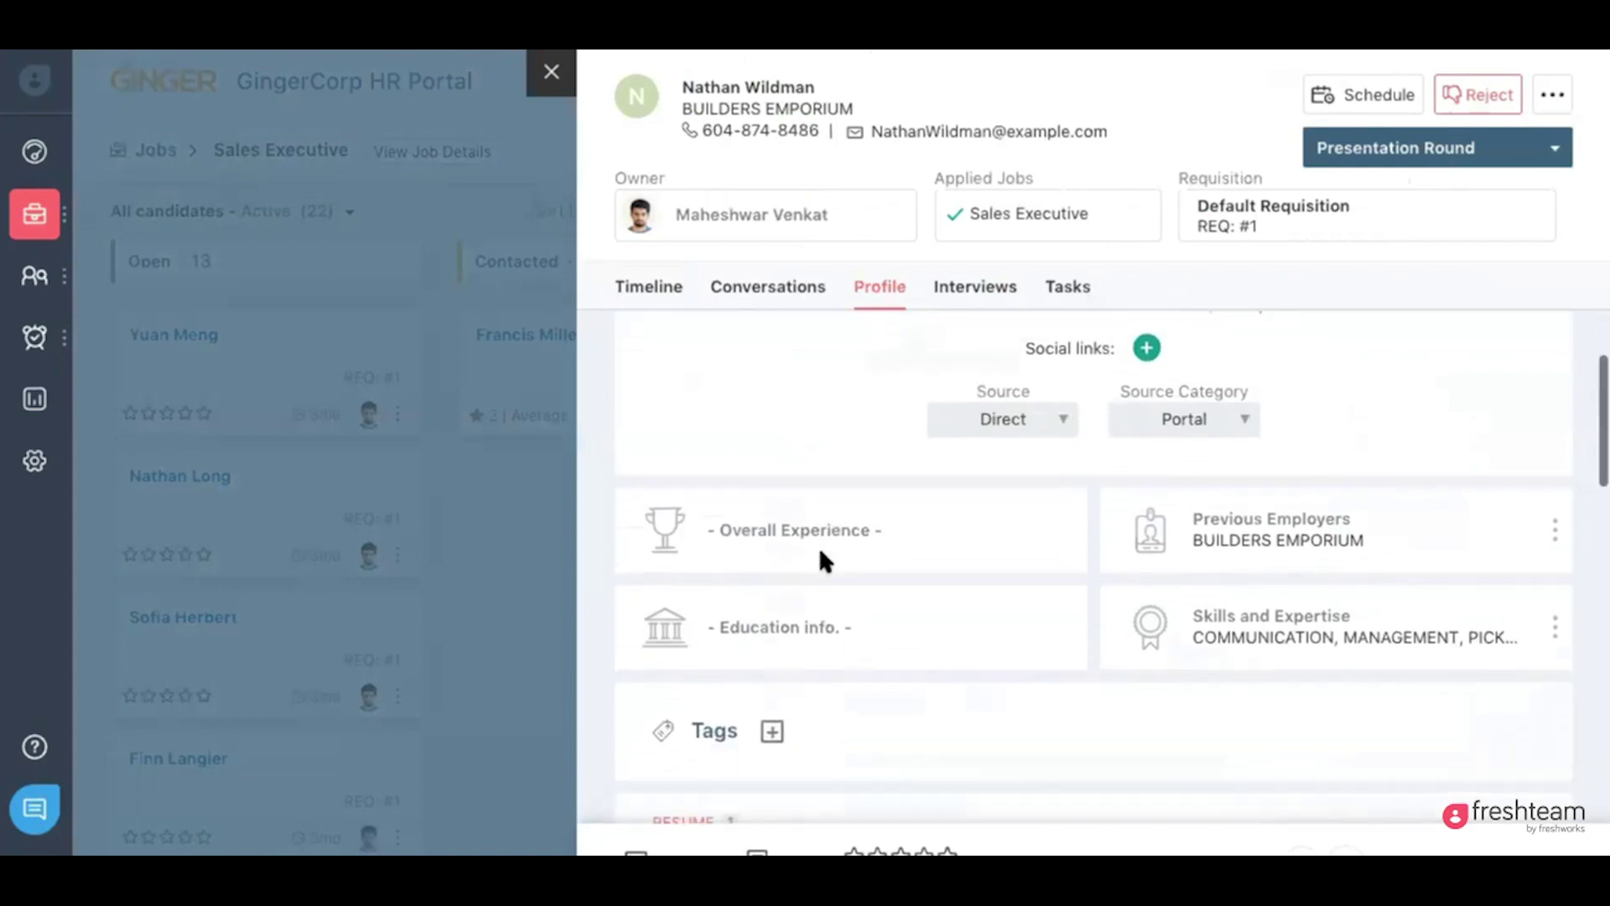
scroll(1001, 639, down, 10)
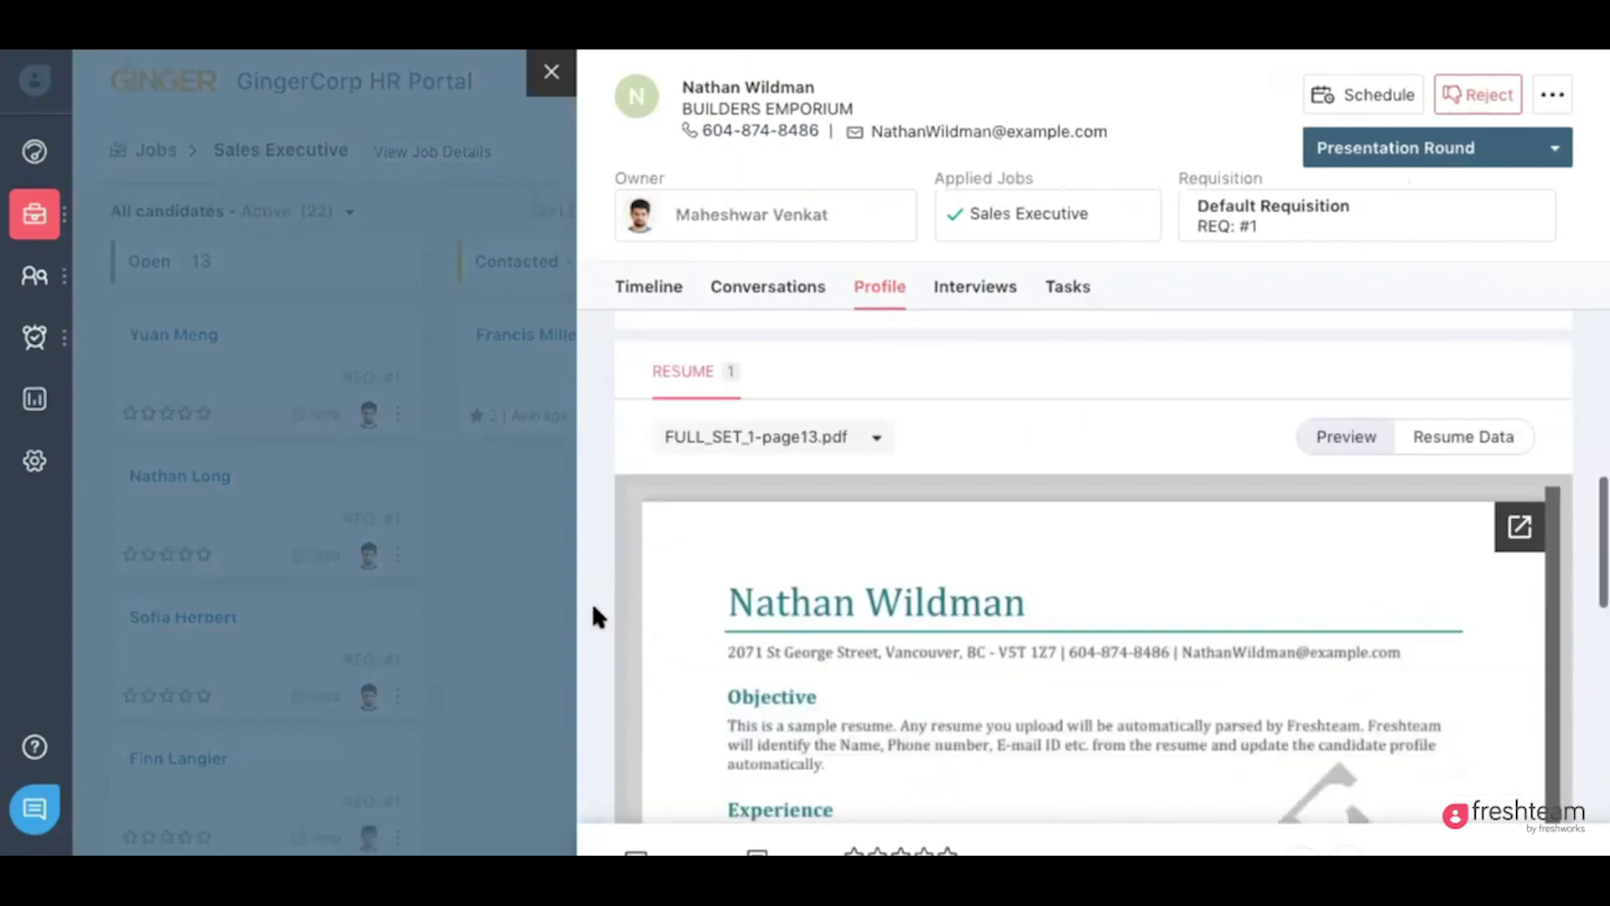
scroll(766, 653, down, 5)
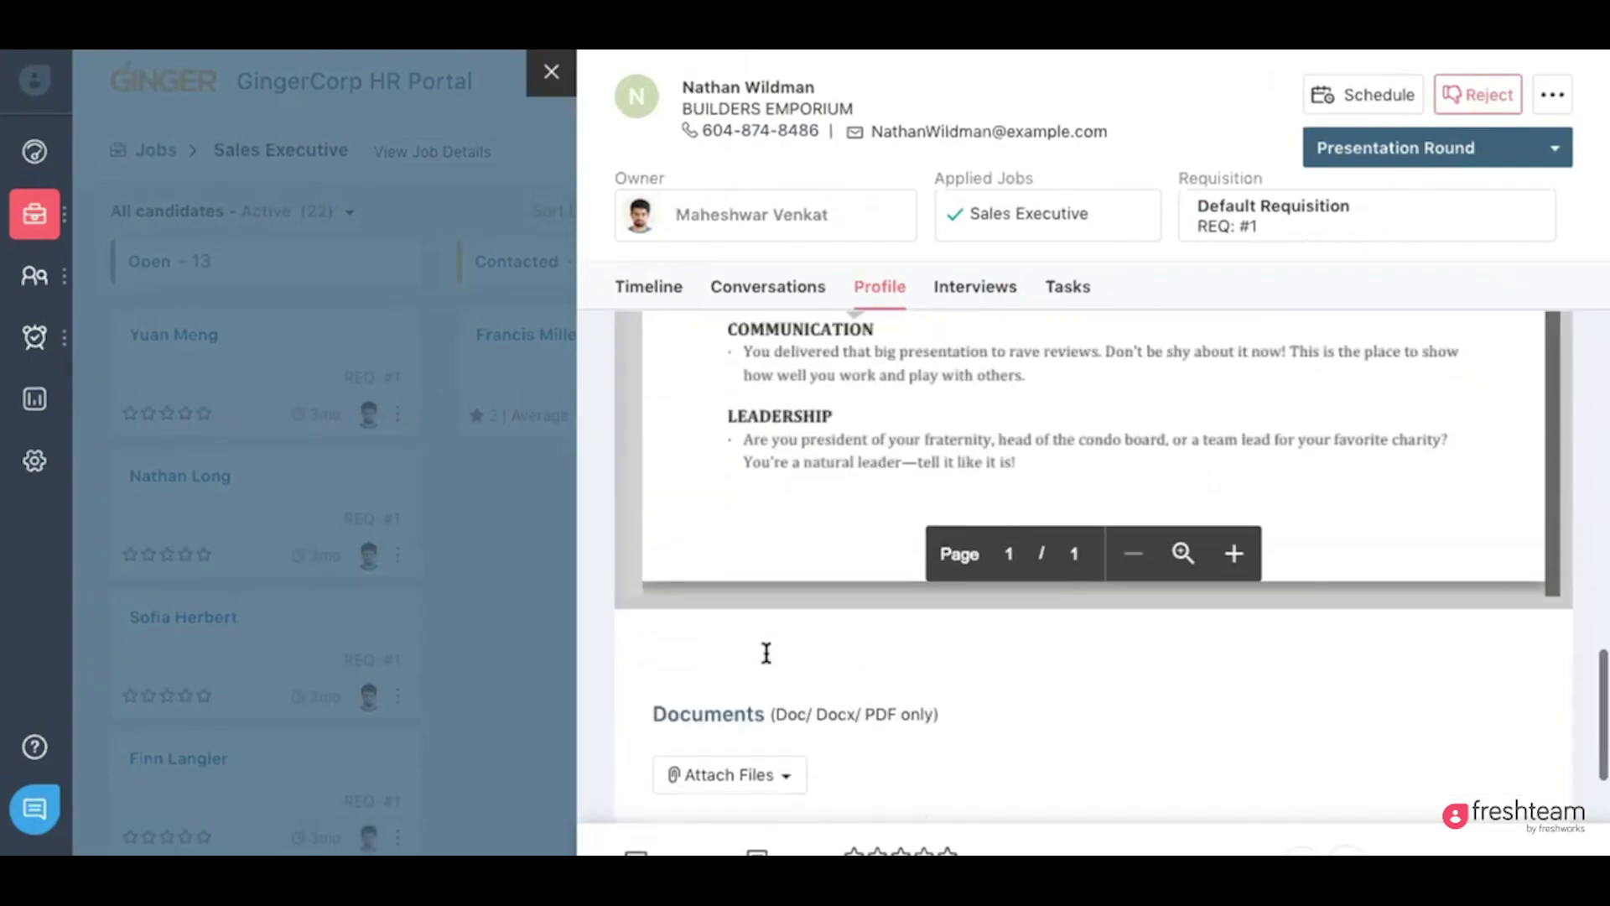
mouse_move(855, 717)
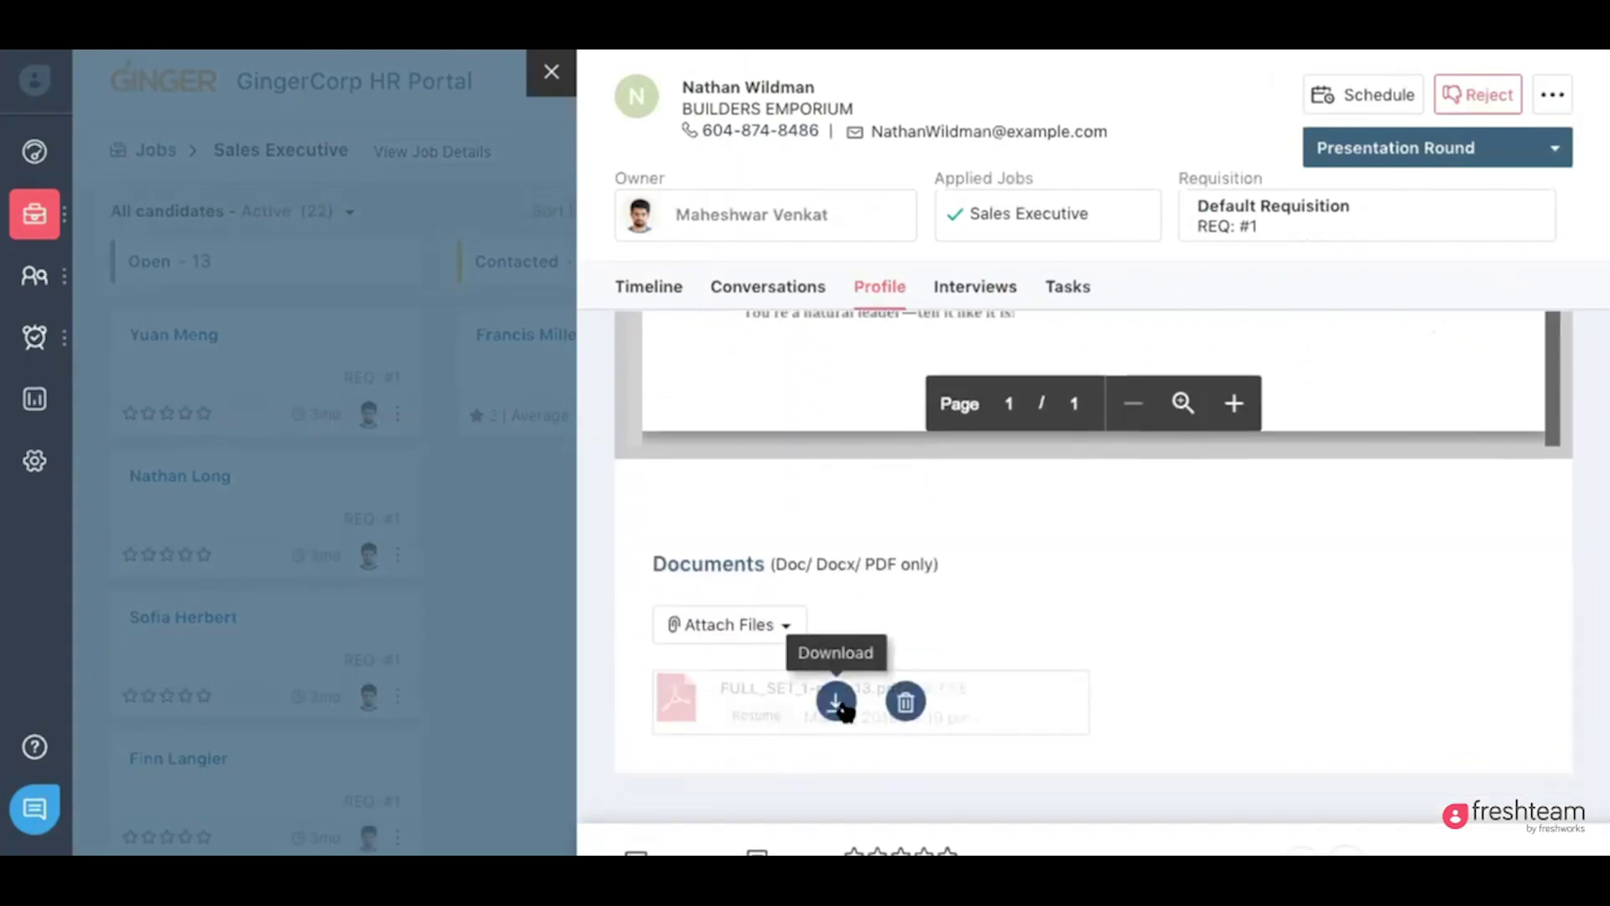
scroll(714, 560, up, 15)
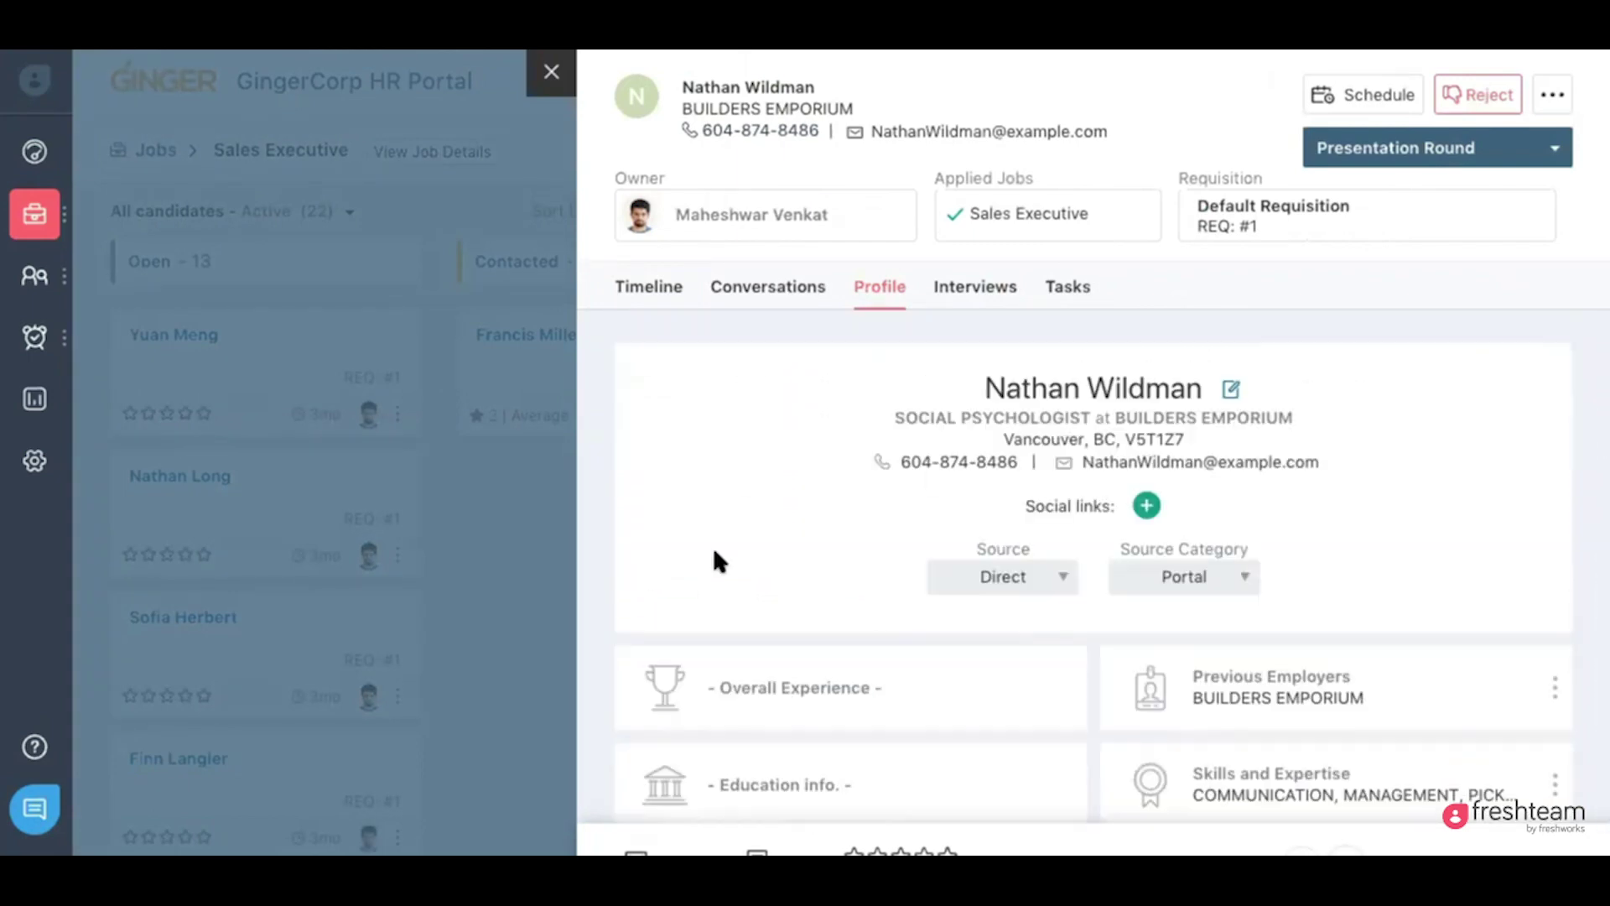
click(755, 296)
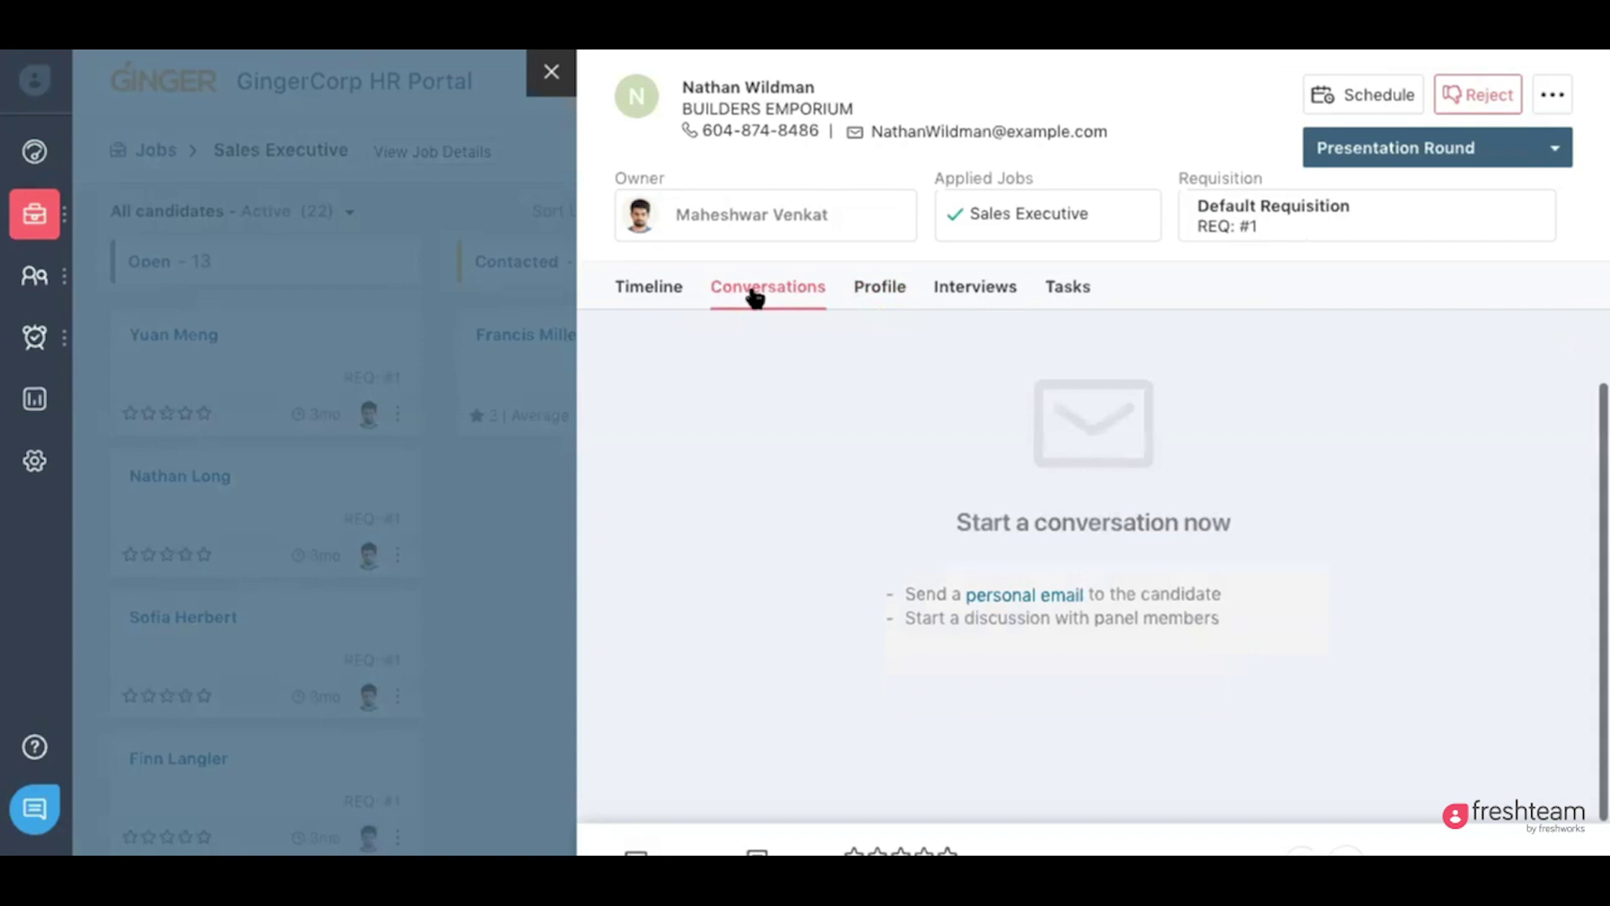
click(651, 291)
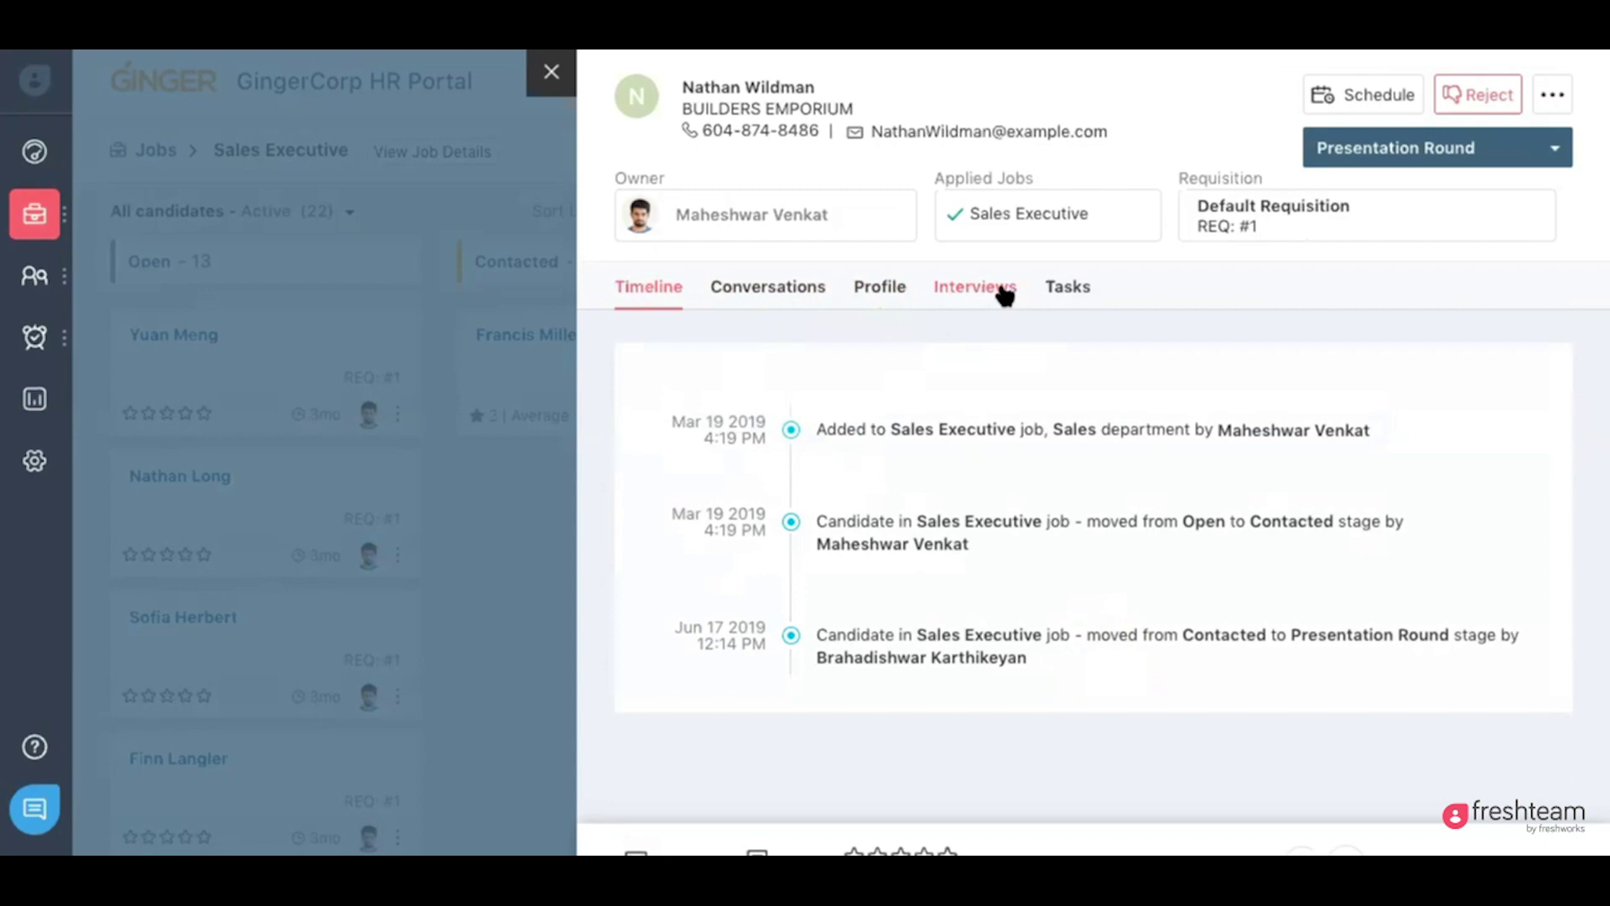
click(1372, 94)
- Book a 2 pm Presentation Round interview with the second hiring team member and confirm the schedule
click(724, 303)
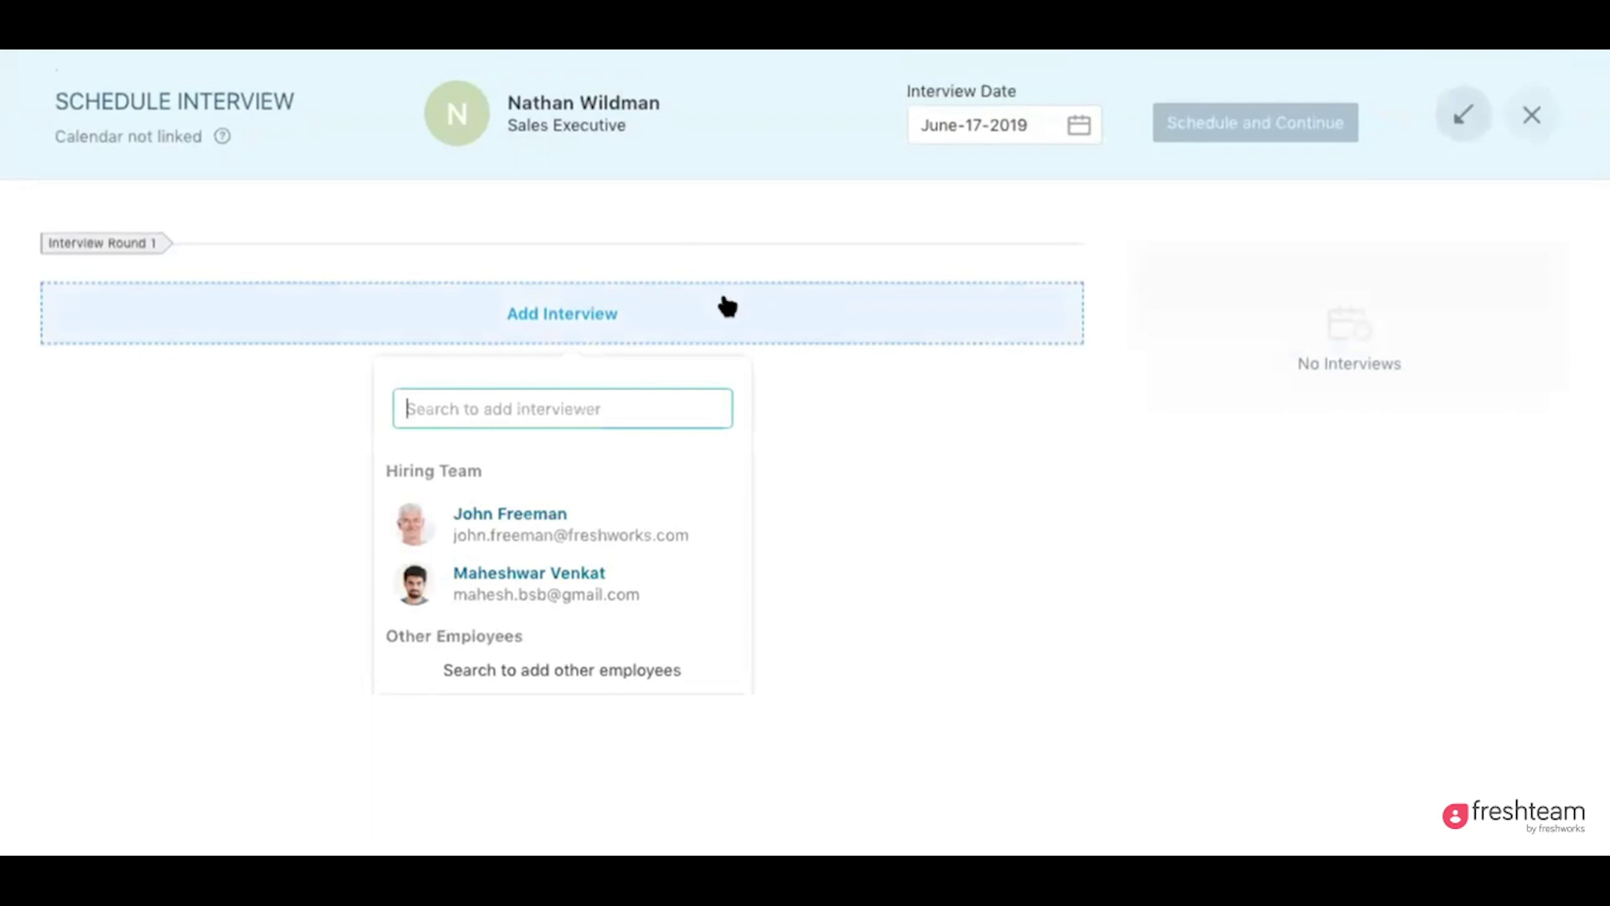
click(486, 578)
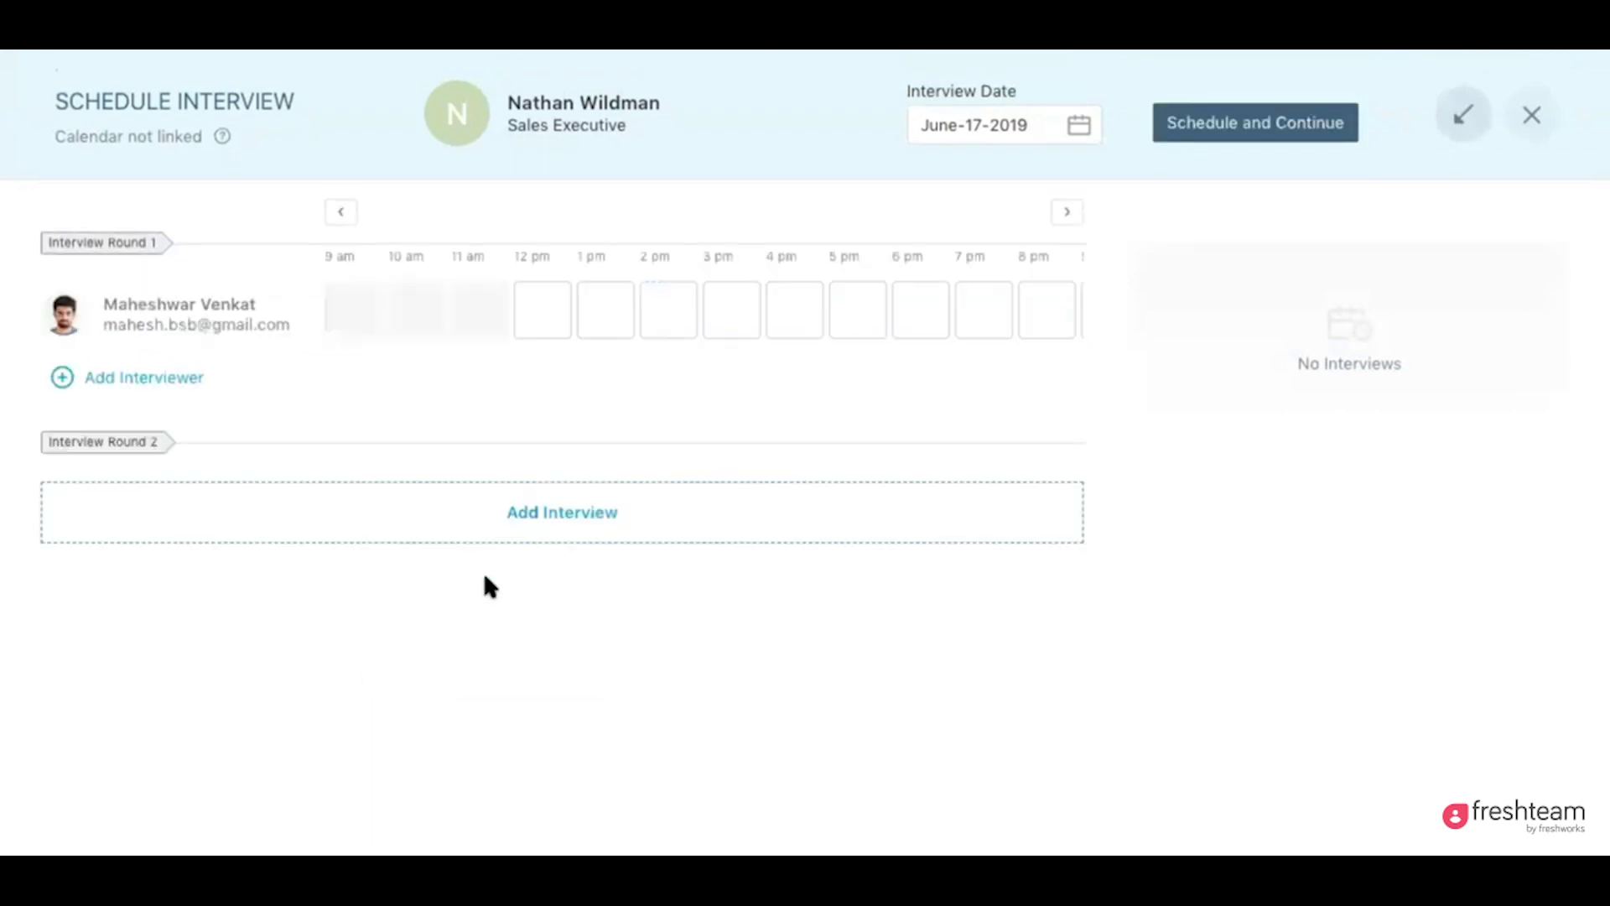
click(684, 315)
click(577, 477)
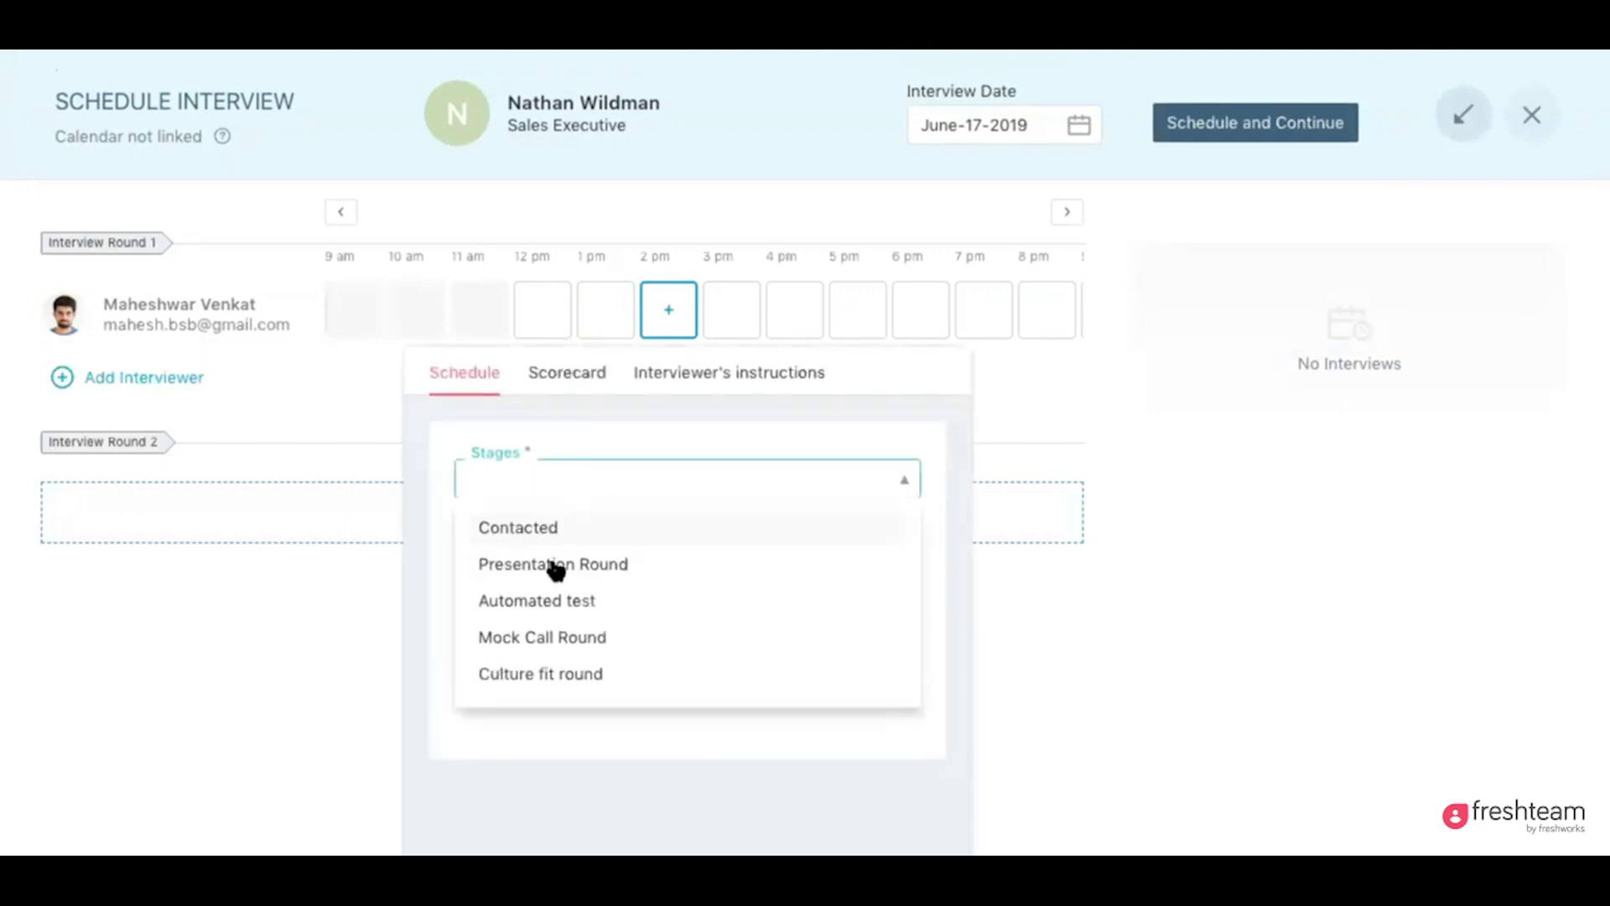
click(553, 565)
scroll(554, 566, down, 1)
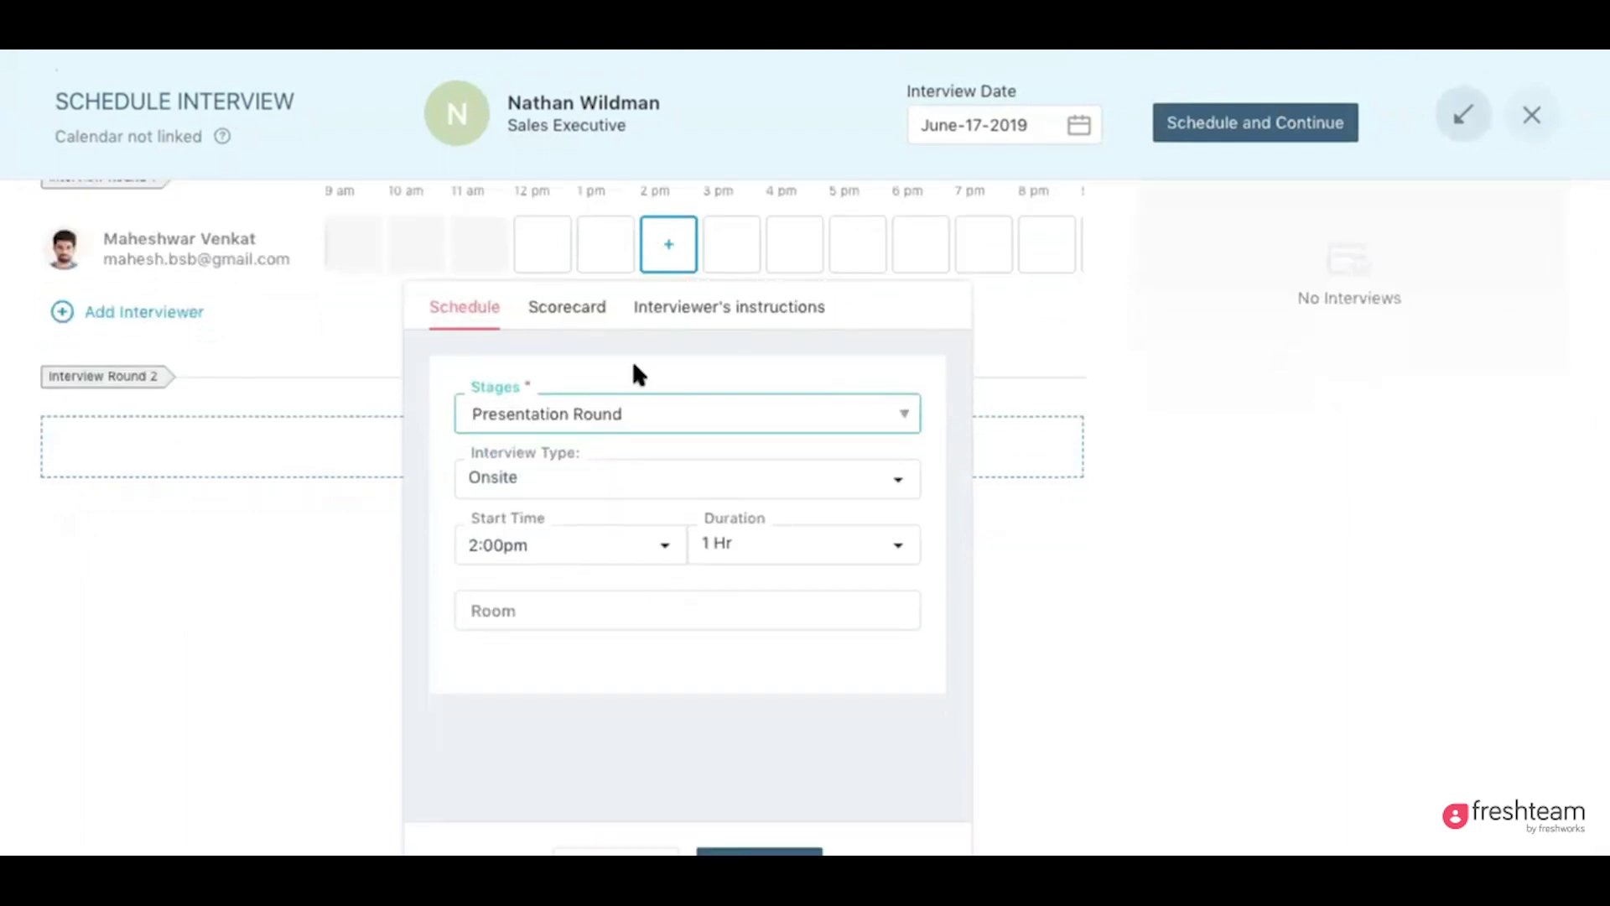
click(759, 852)
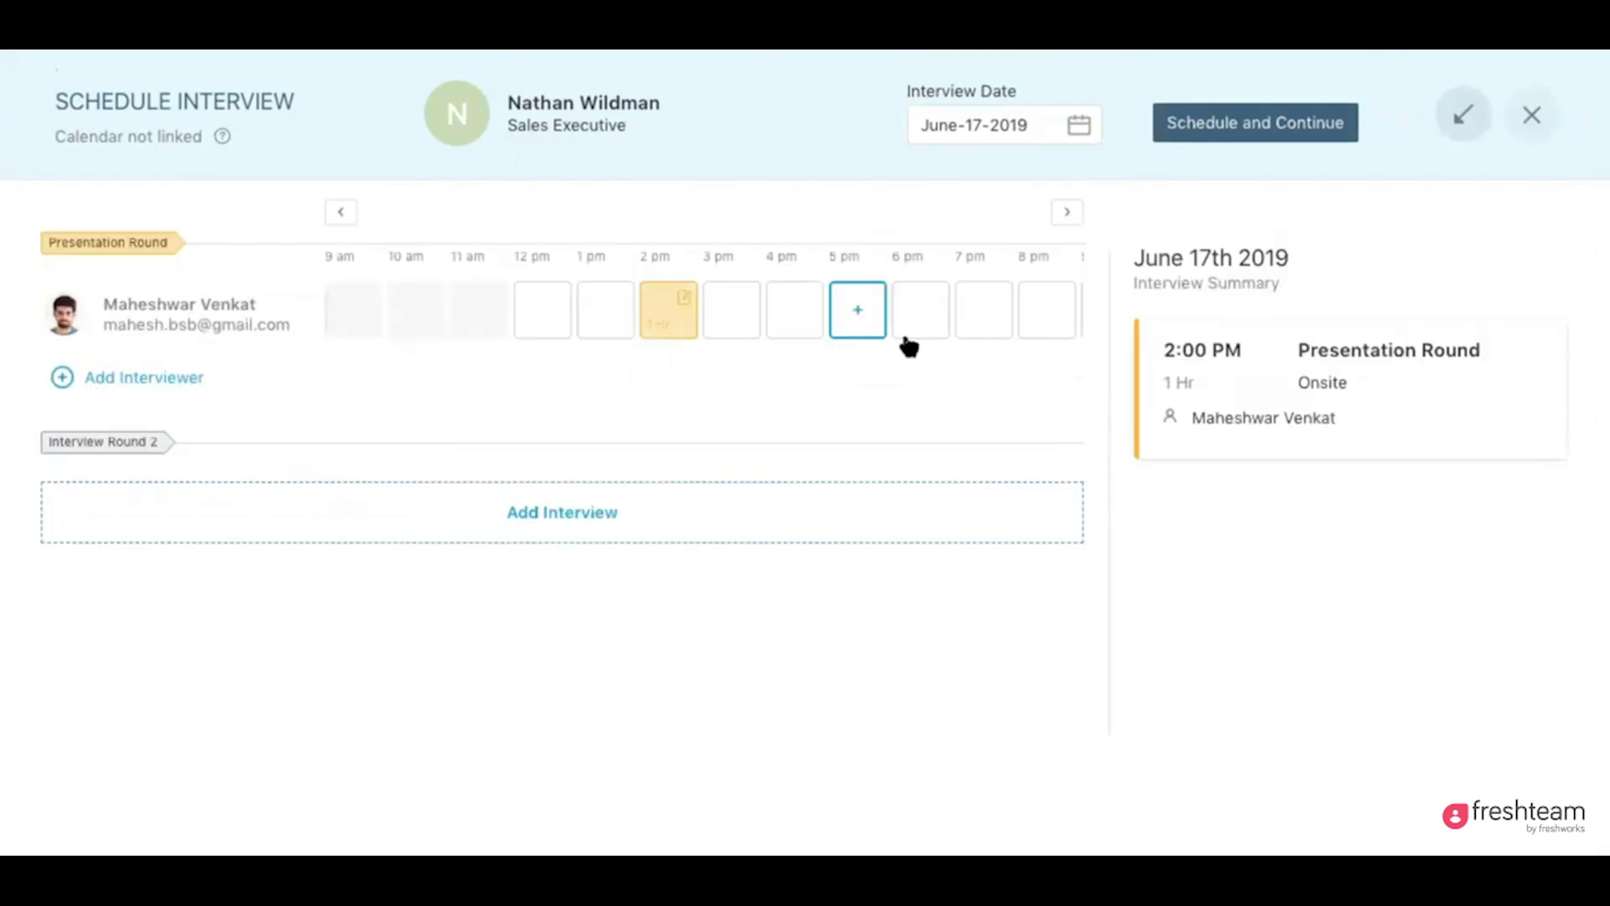
click(1258, 135)
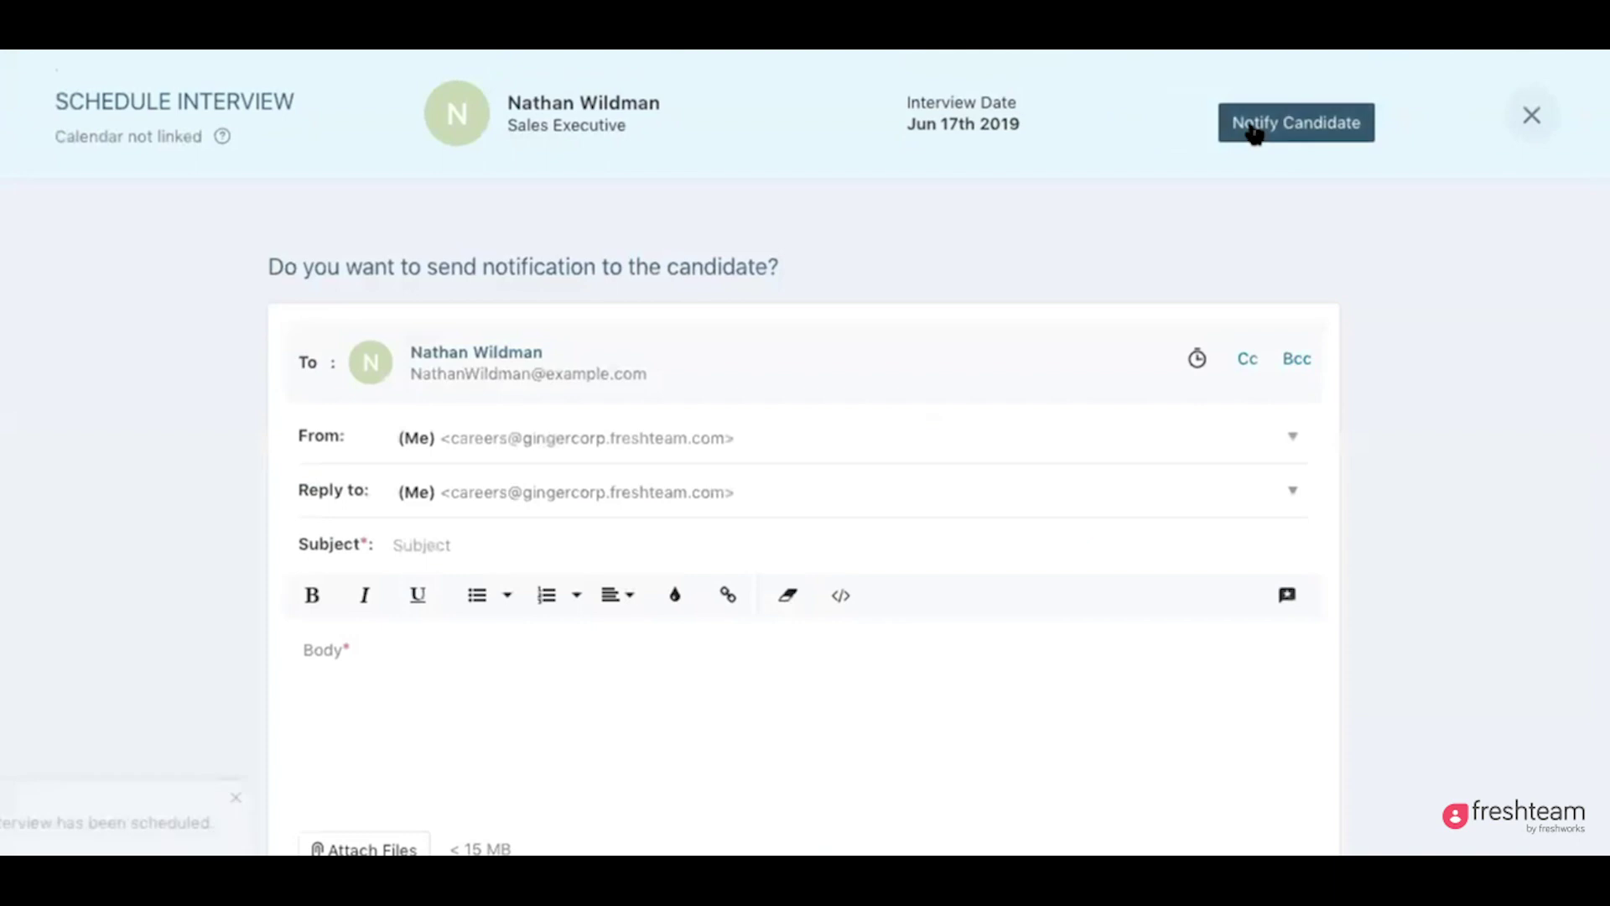
scroll(618, 786, down, 3)
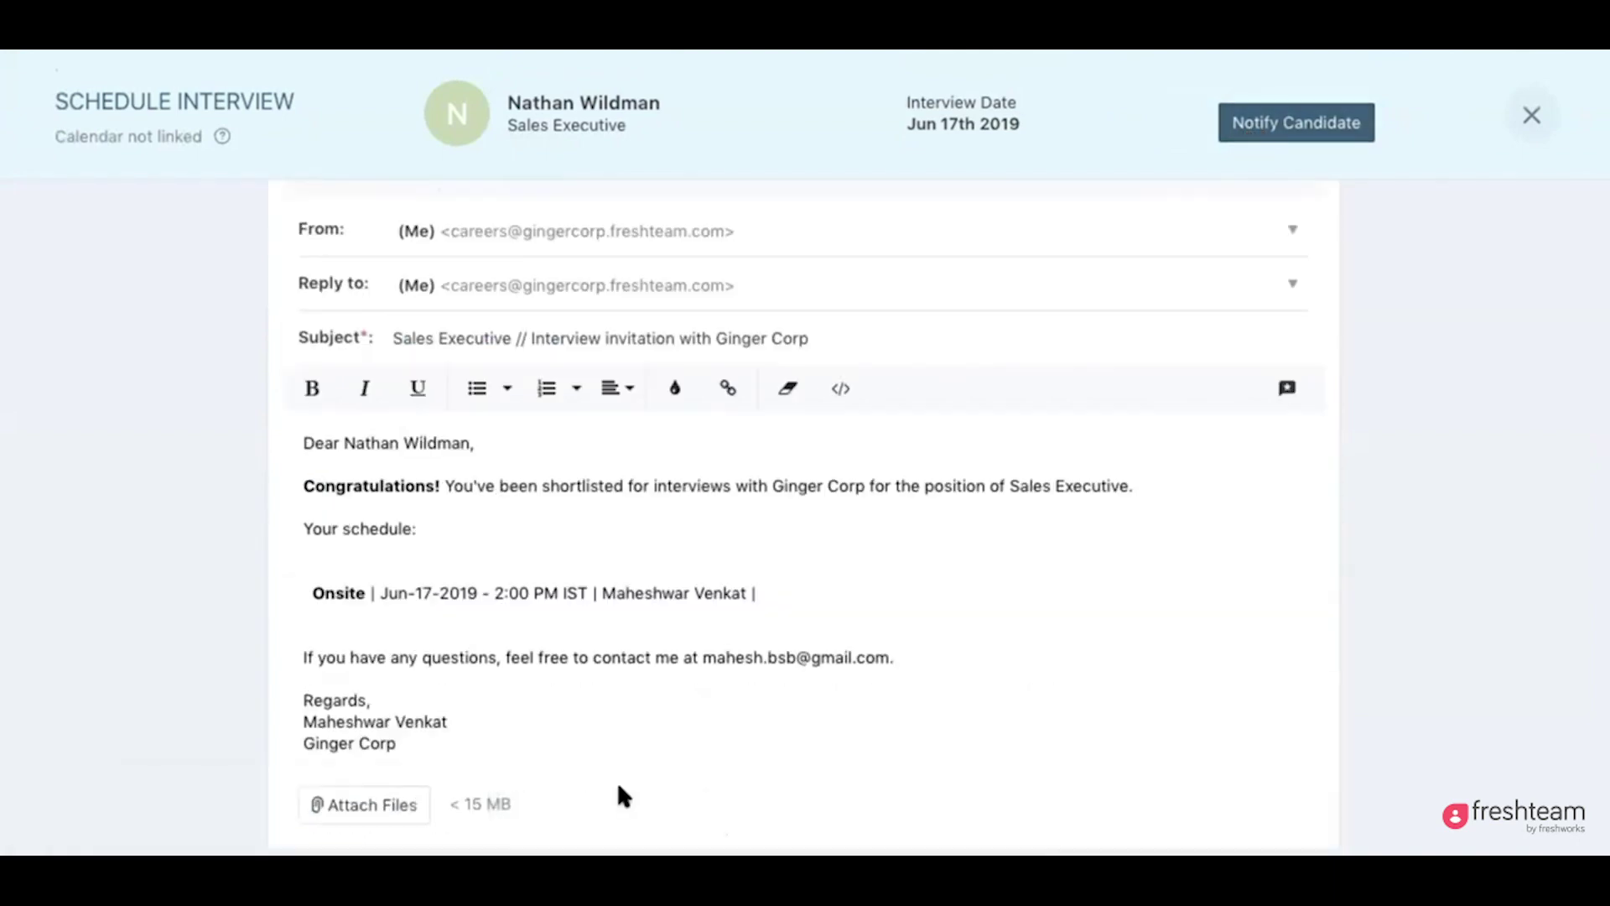
scroll(762, 669, up, 3)
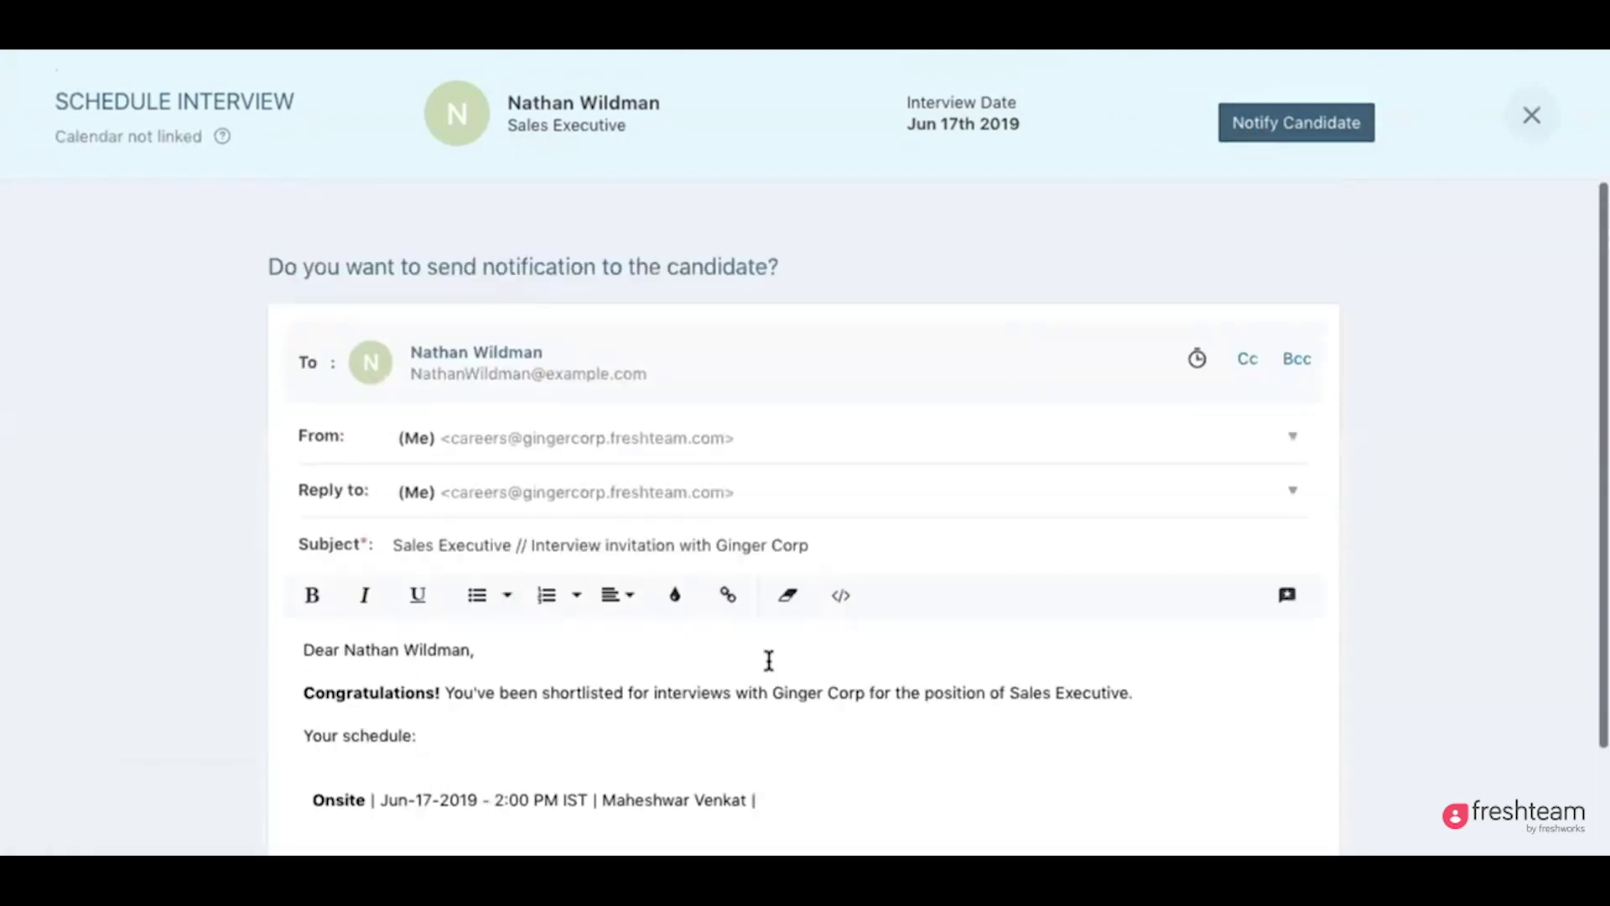
- Dismiss the notification unsent, open the interview feedback form, and add private interview notes
click(1532, 116)
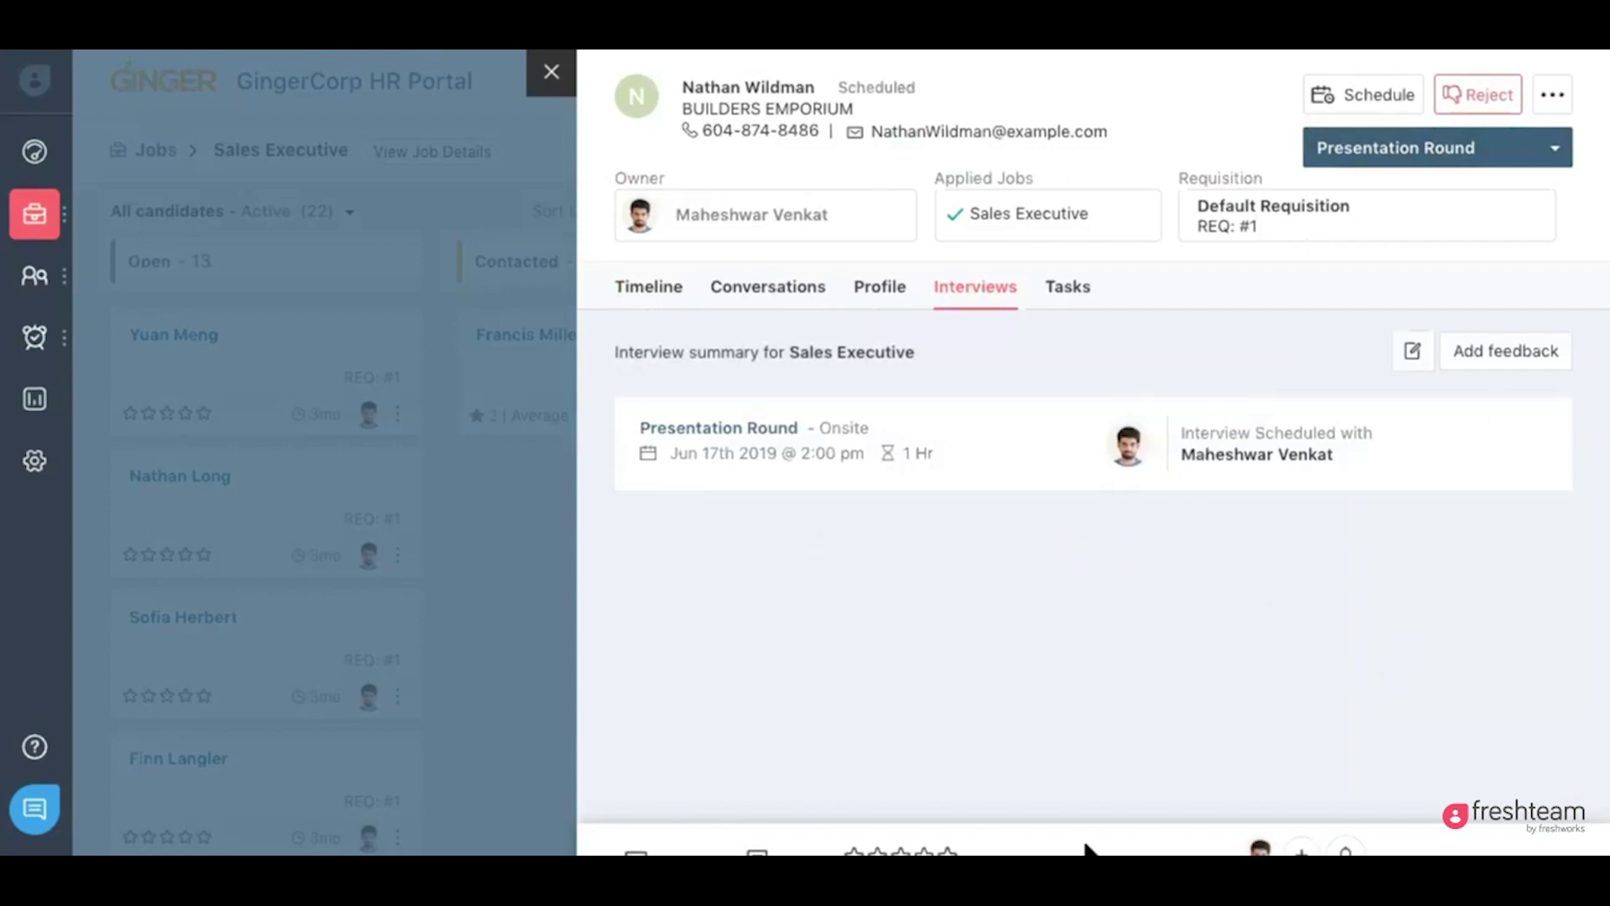
click(1495, 356)
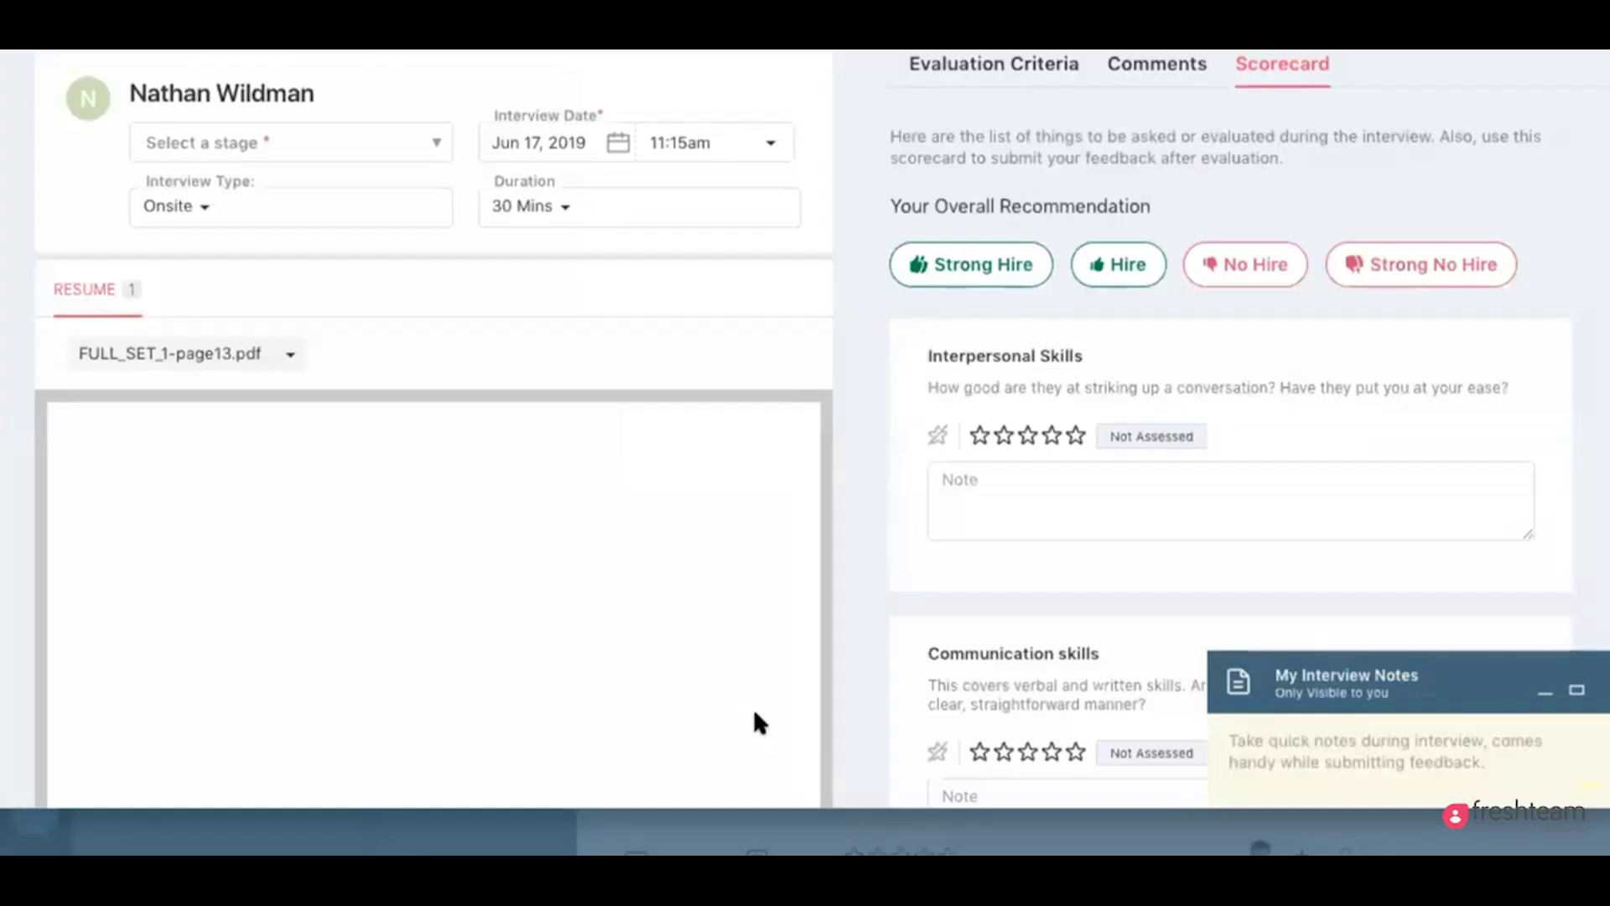
scroll(826, 432, down, 1)
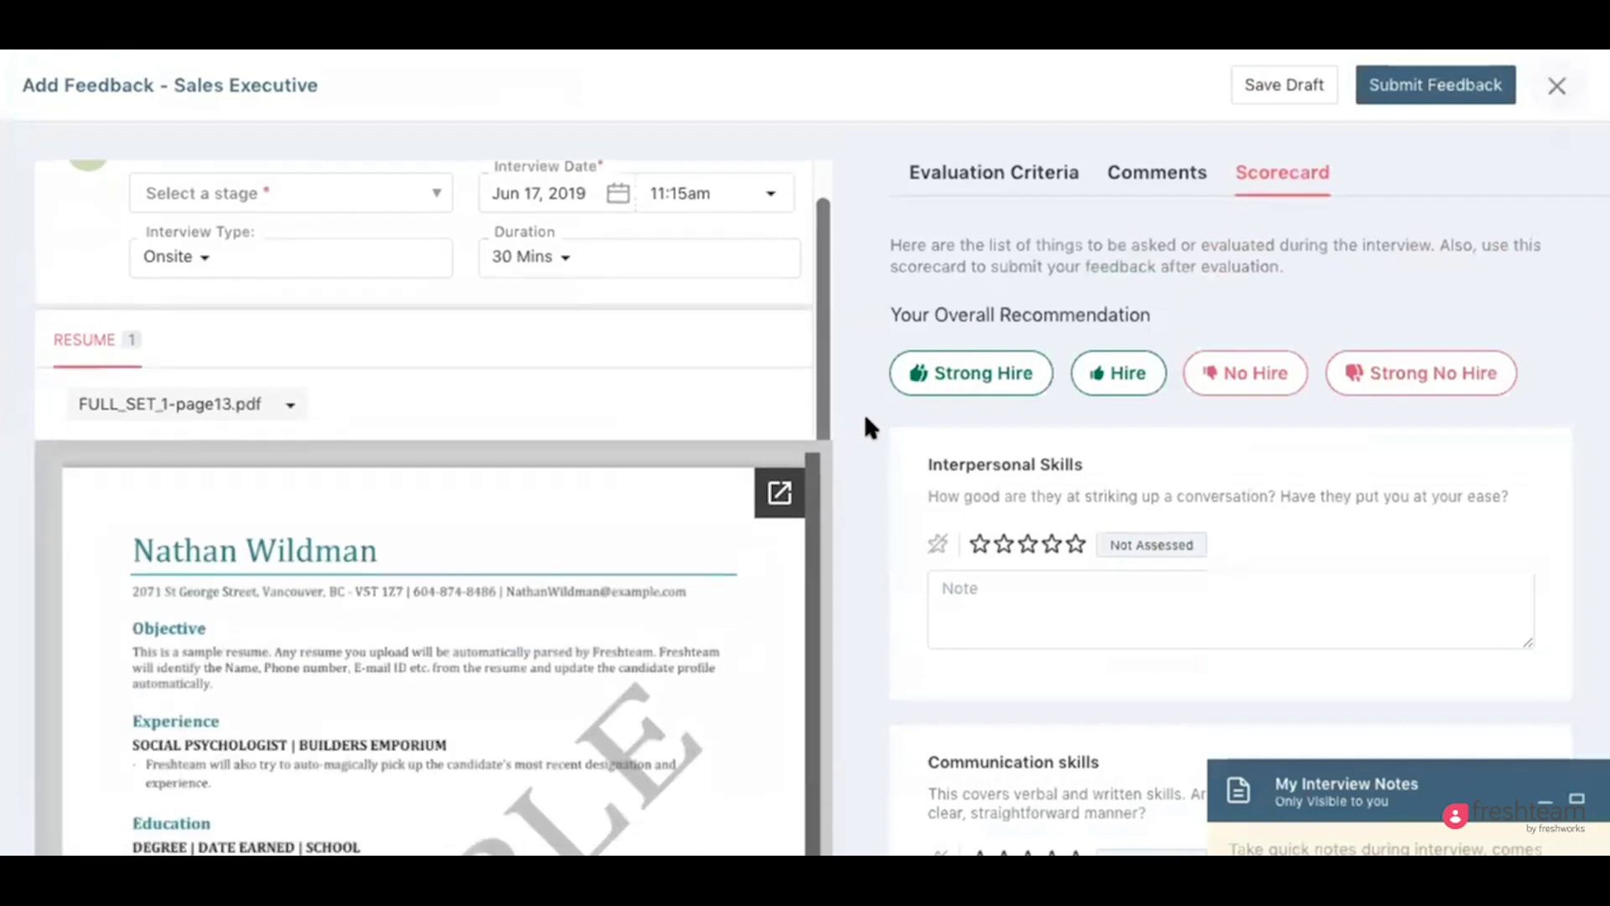
scroll(549, 464, down, 5)
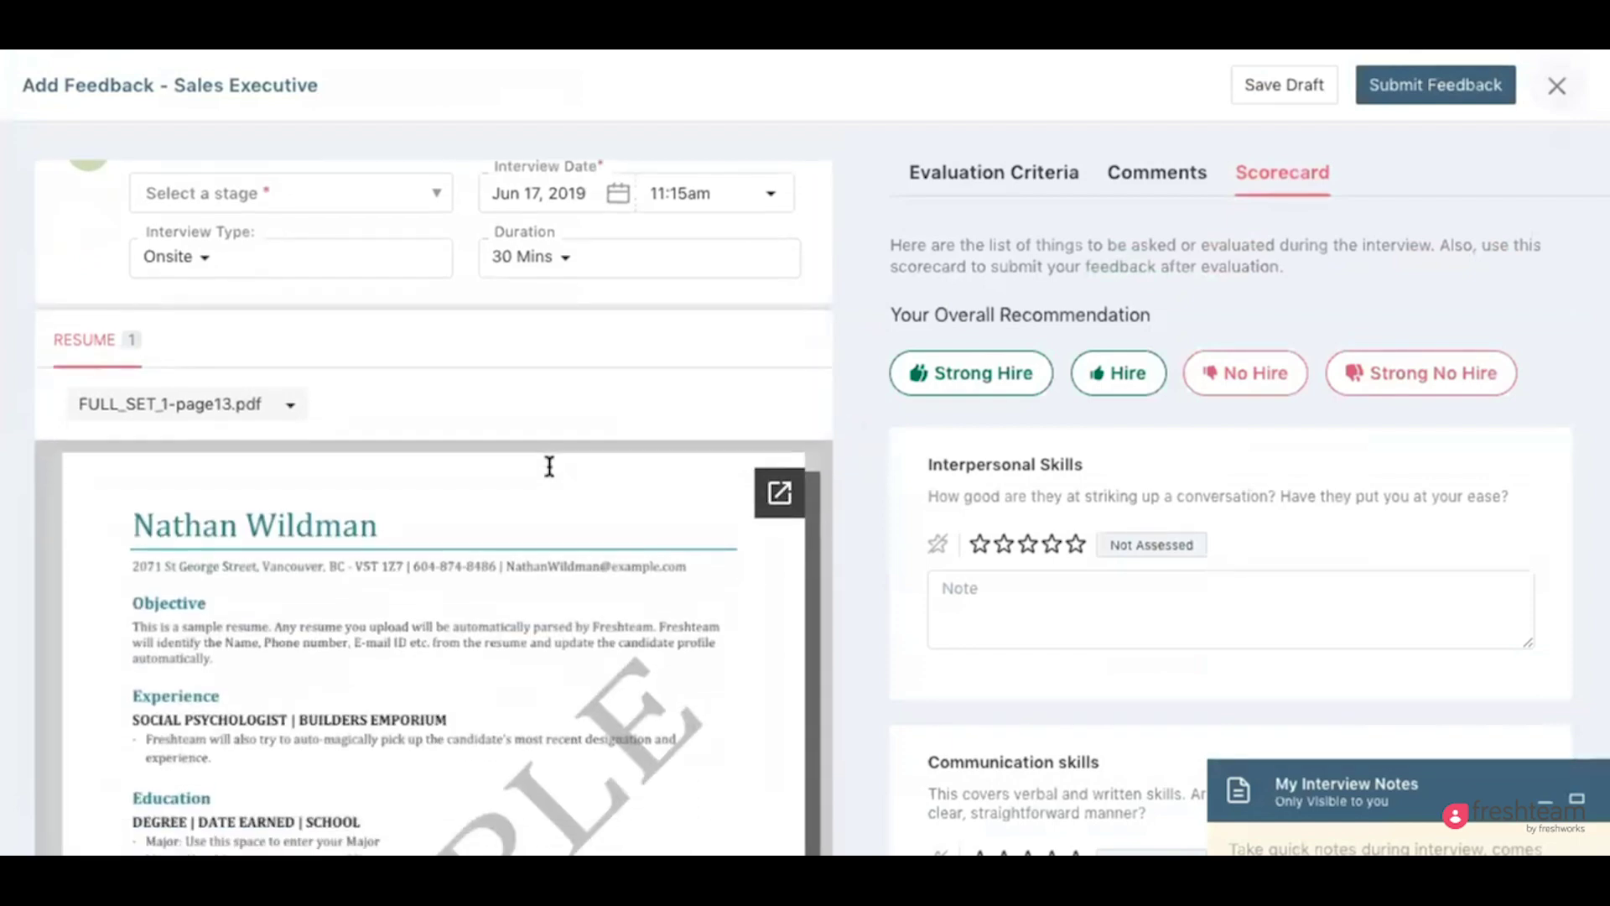
scroll(563, 393, down, 3)
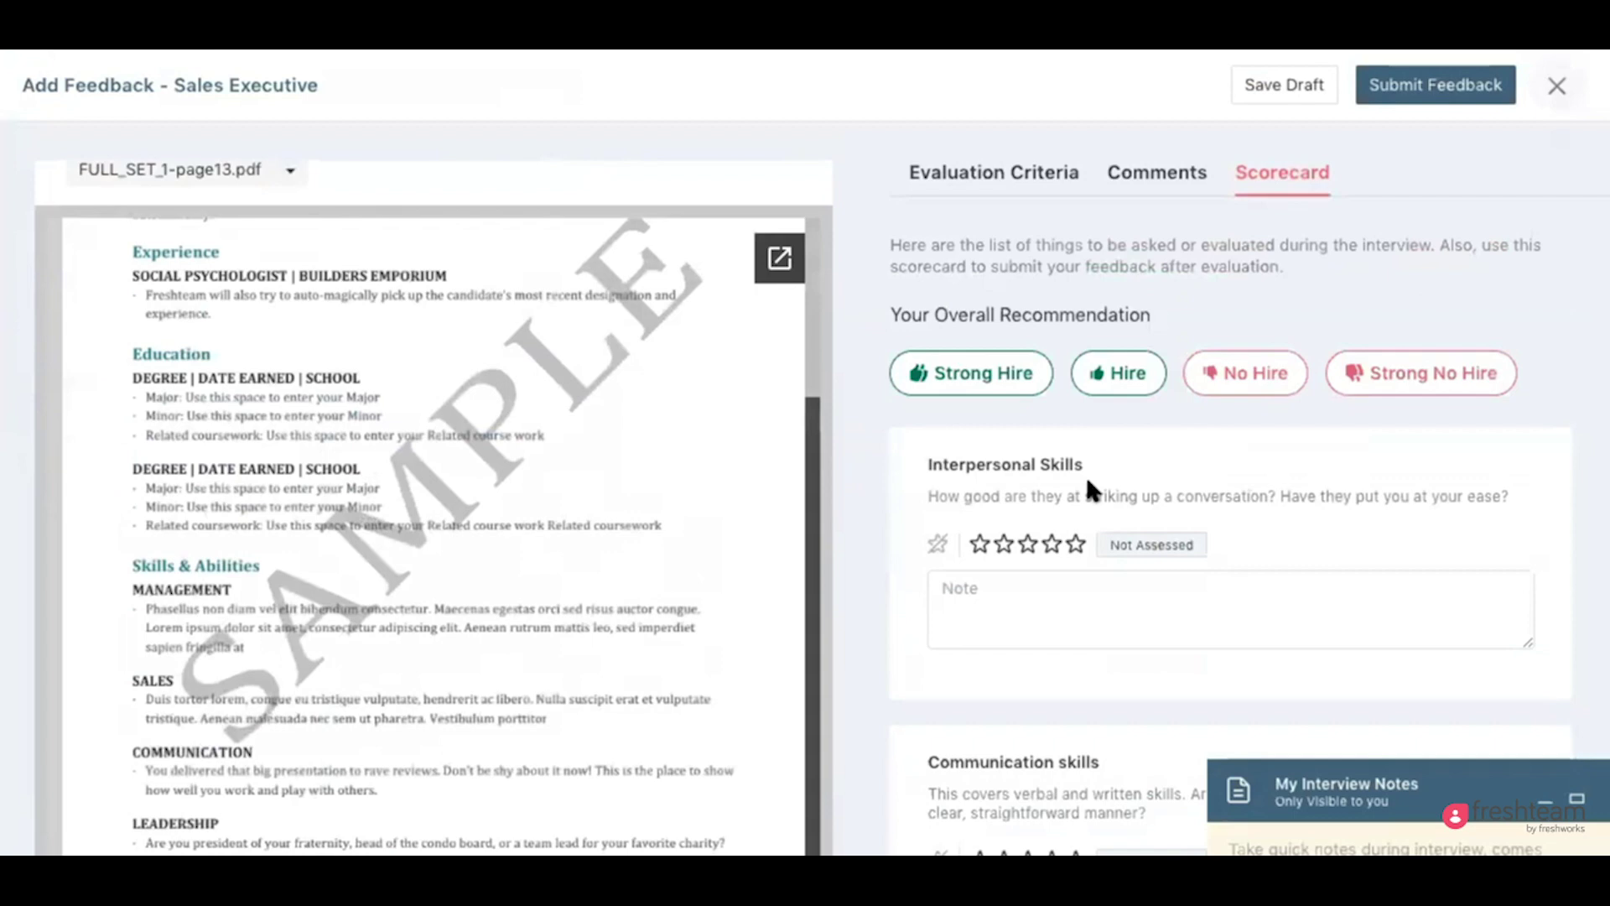
scroll(1085, 478, down, 4)
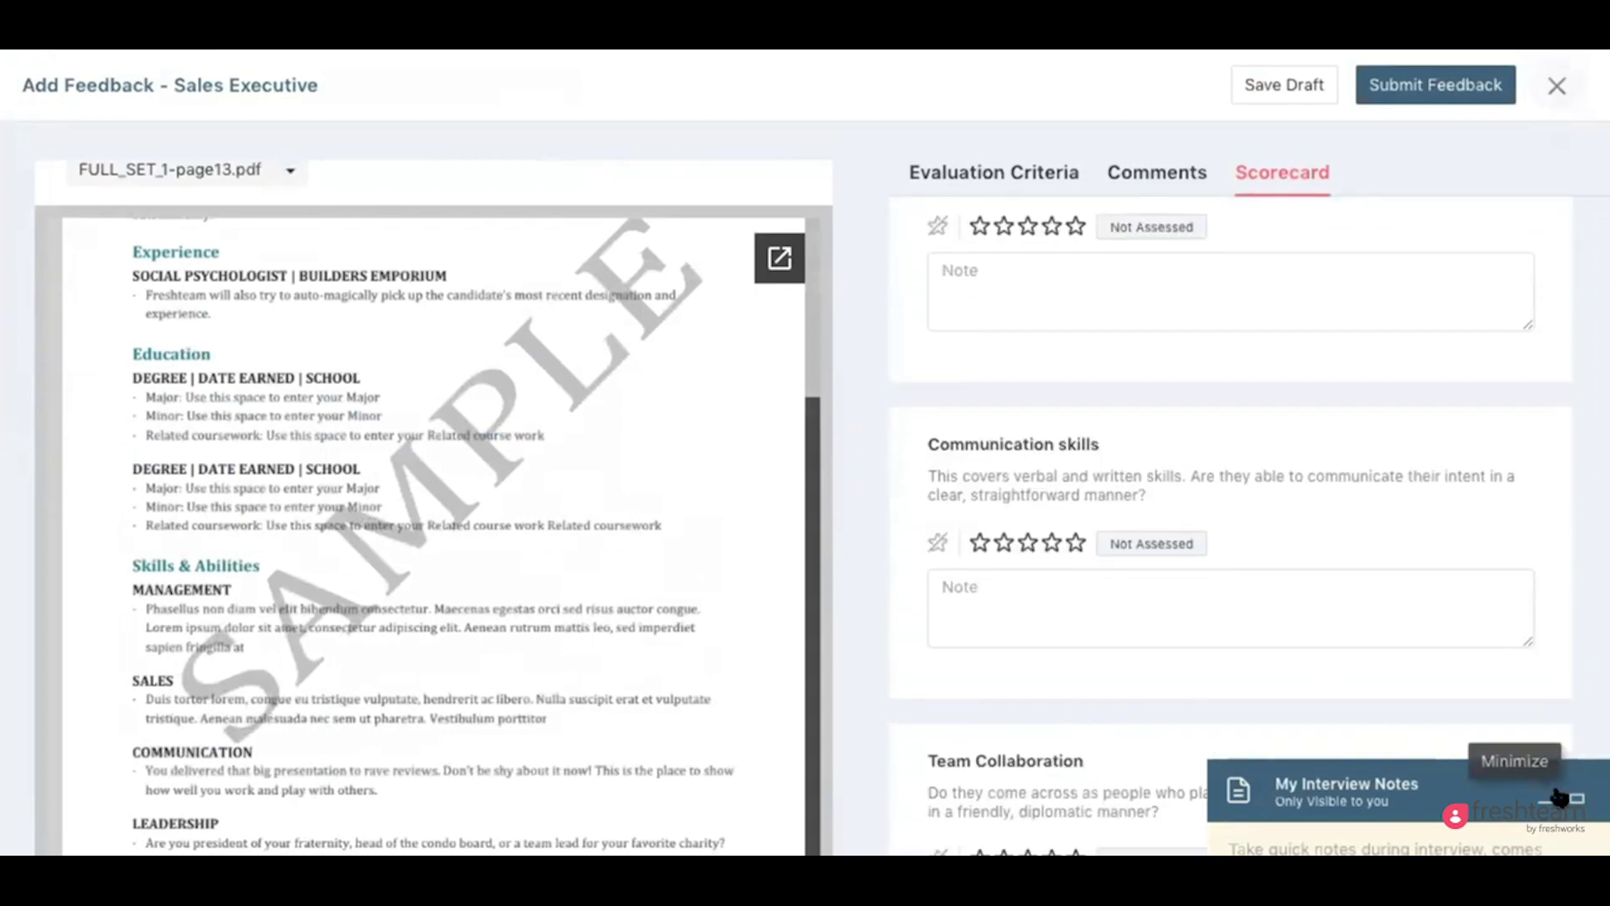
click(1577, 799)
text(jadcbkjsdc)
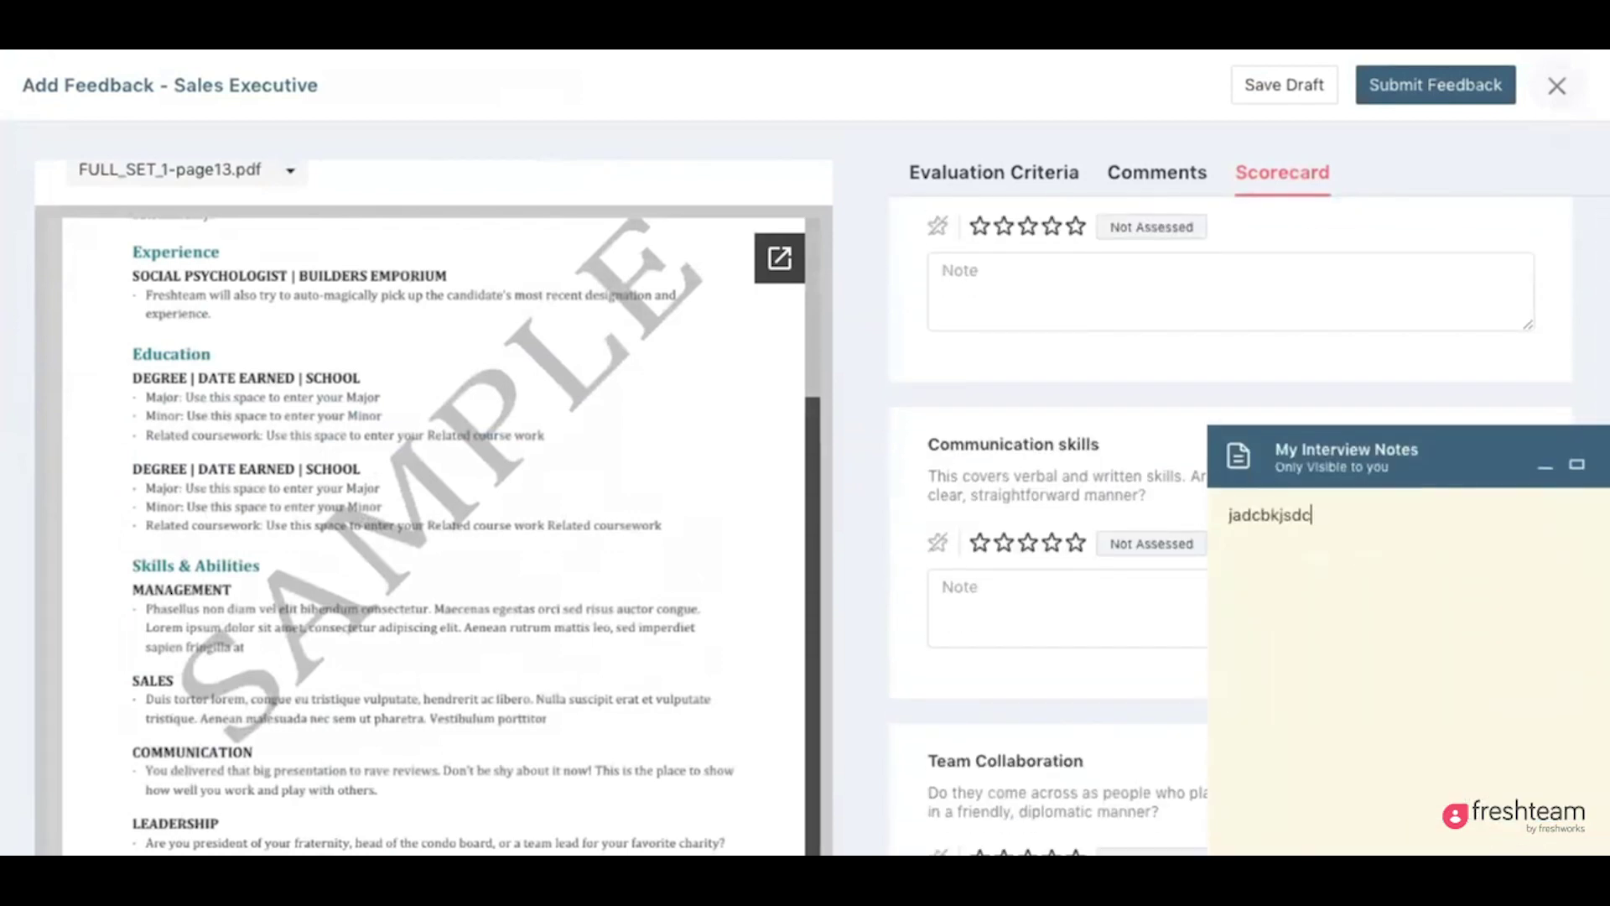
click(1549, 469)
- Rate communication and teamwork five stars and attention to detail four, recommend Hire, and close the form
click(1076, 543)
scroll(1065, 570, down, 3)
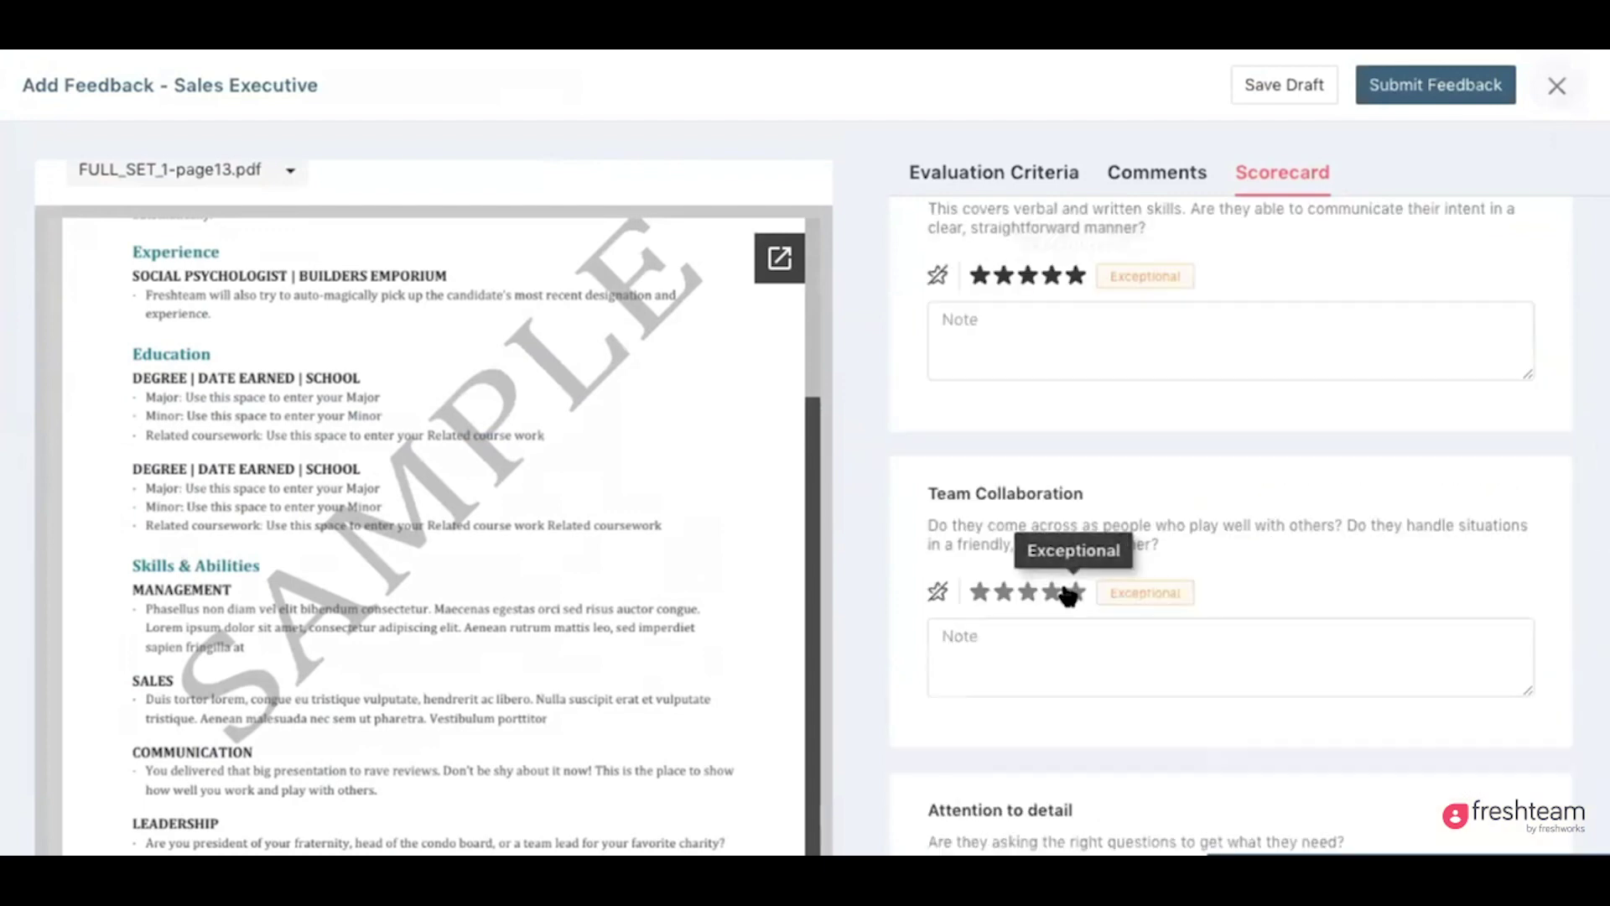
click(1074, 589)
scroll(1059, 637, down, 3)
click(1052, 667)
scroll(1085, 504, down, 1)
scroll(1085, 467, up, 10)
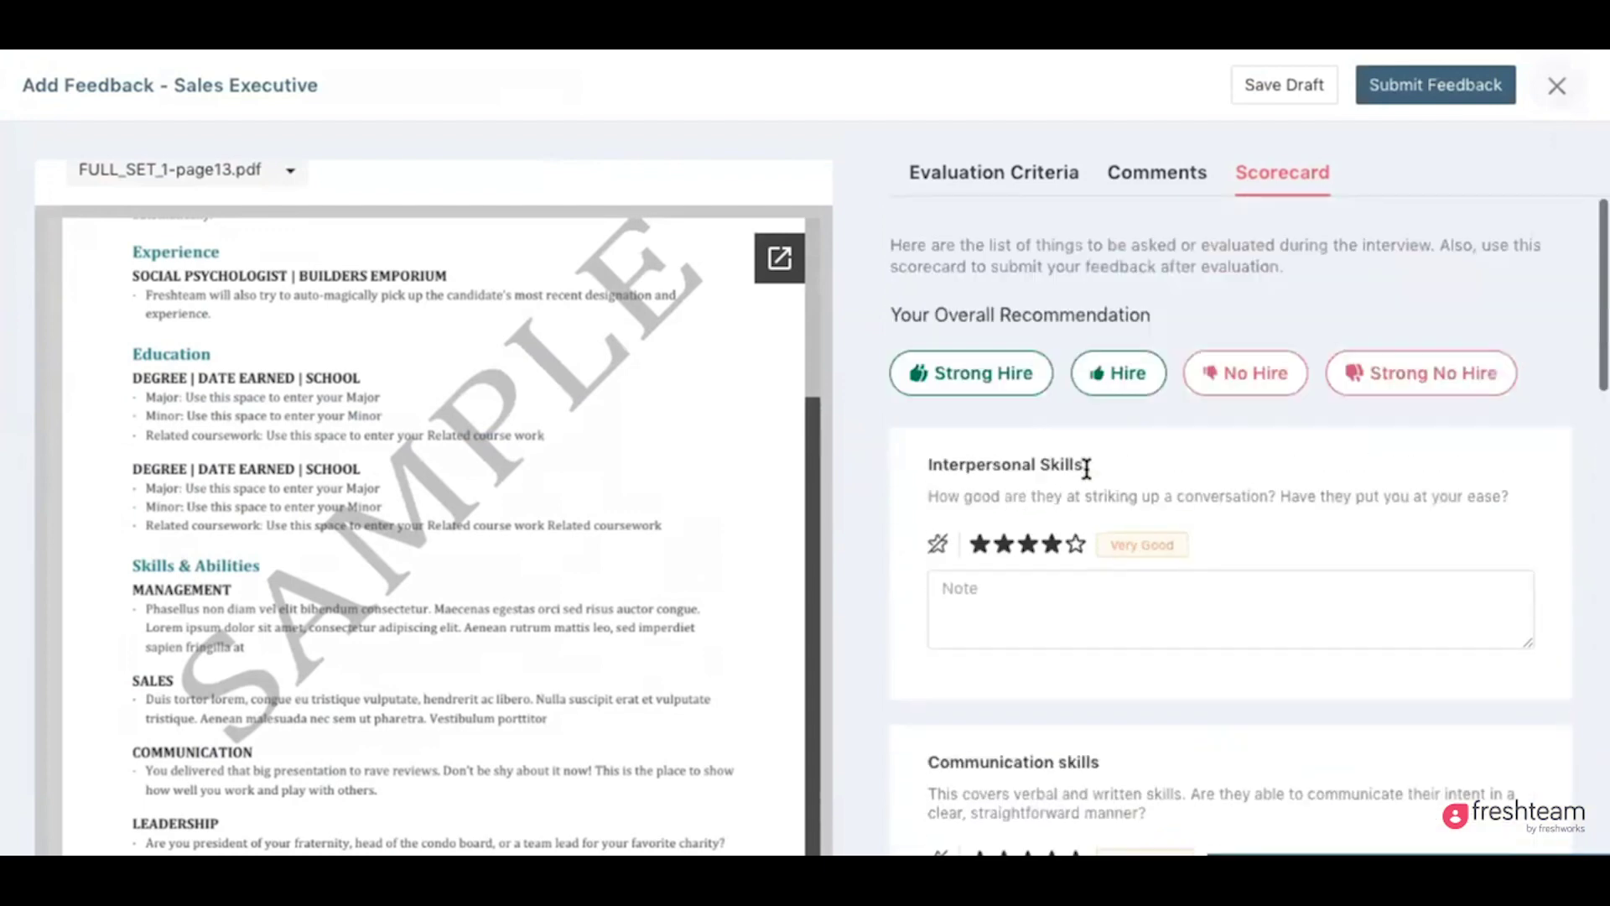
click(1124, 371)
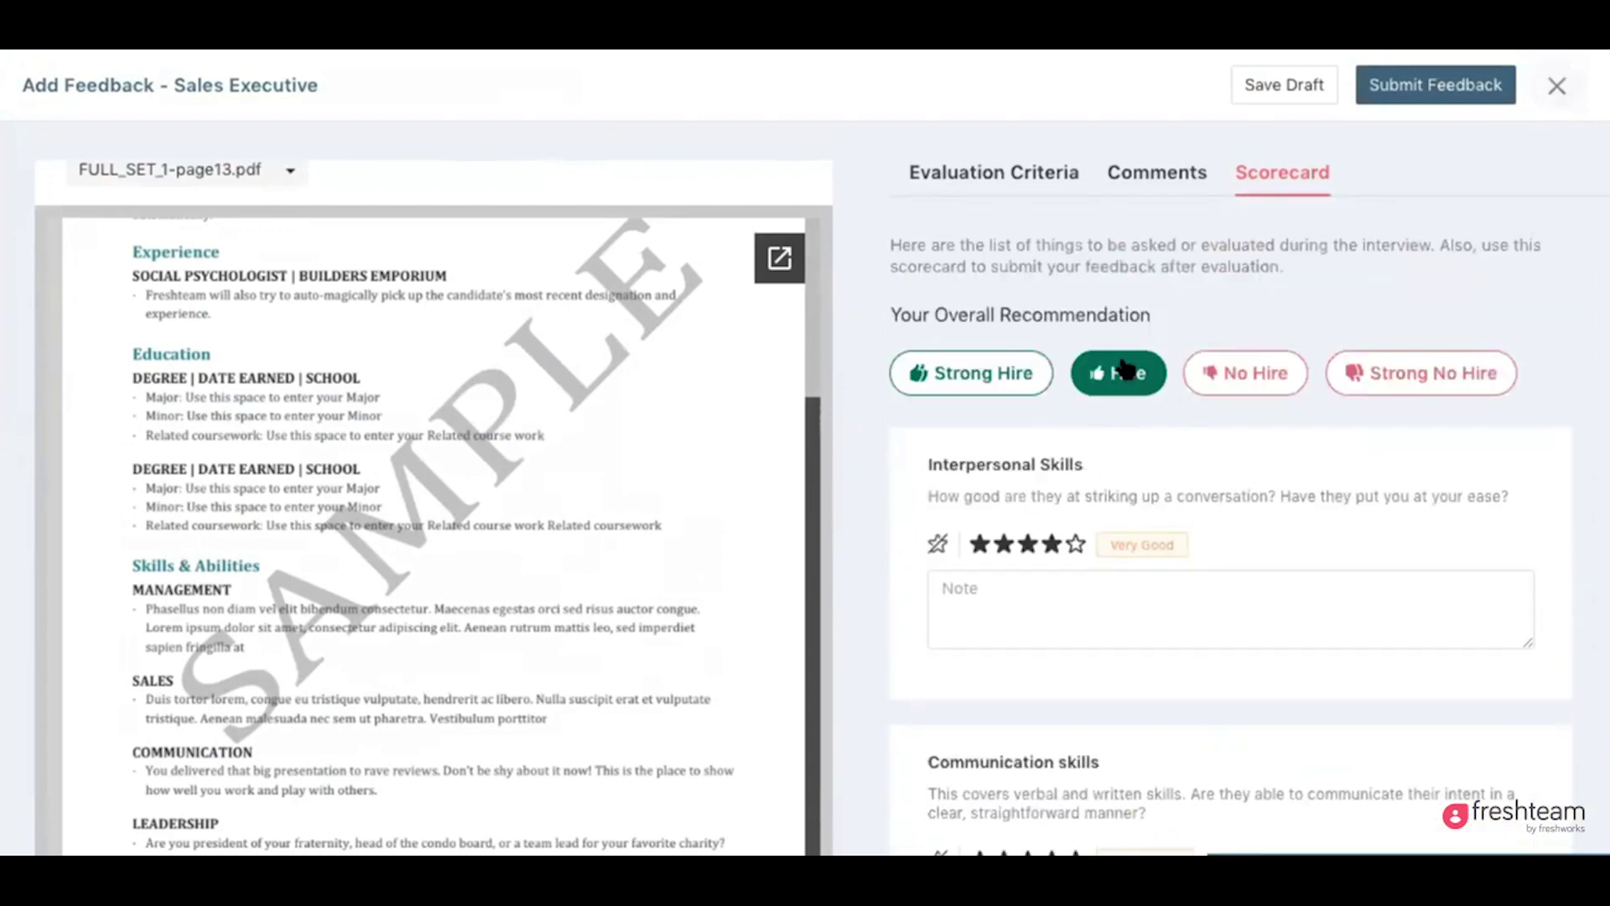
click(1554, 84)
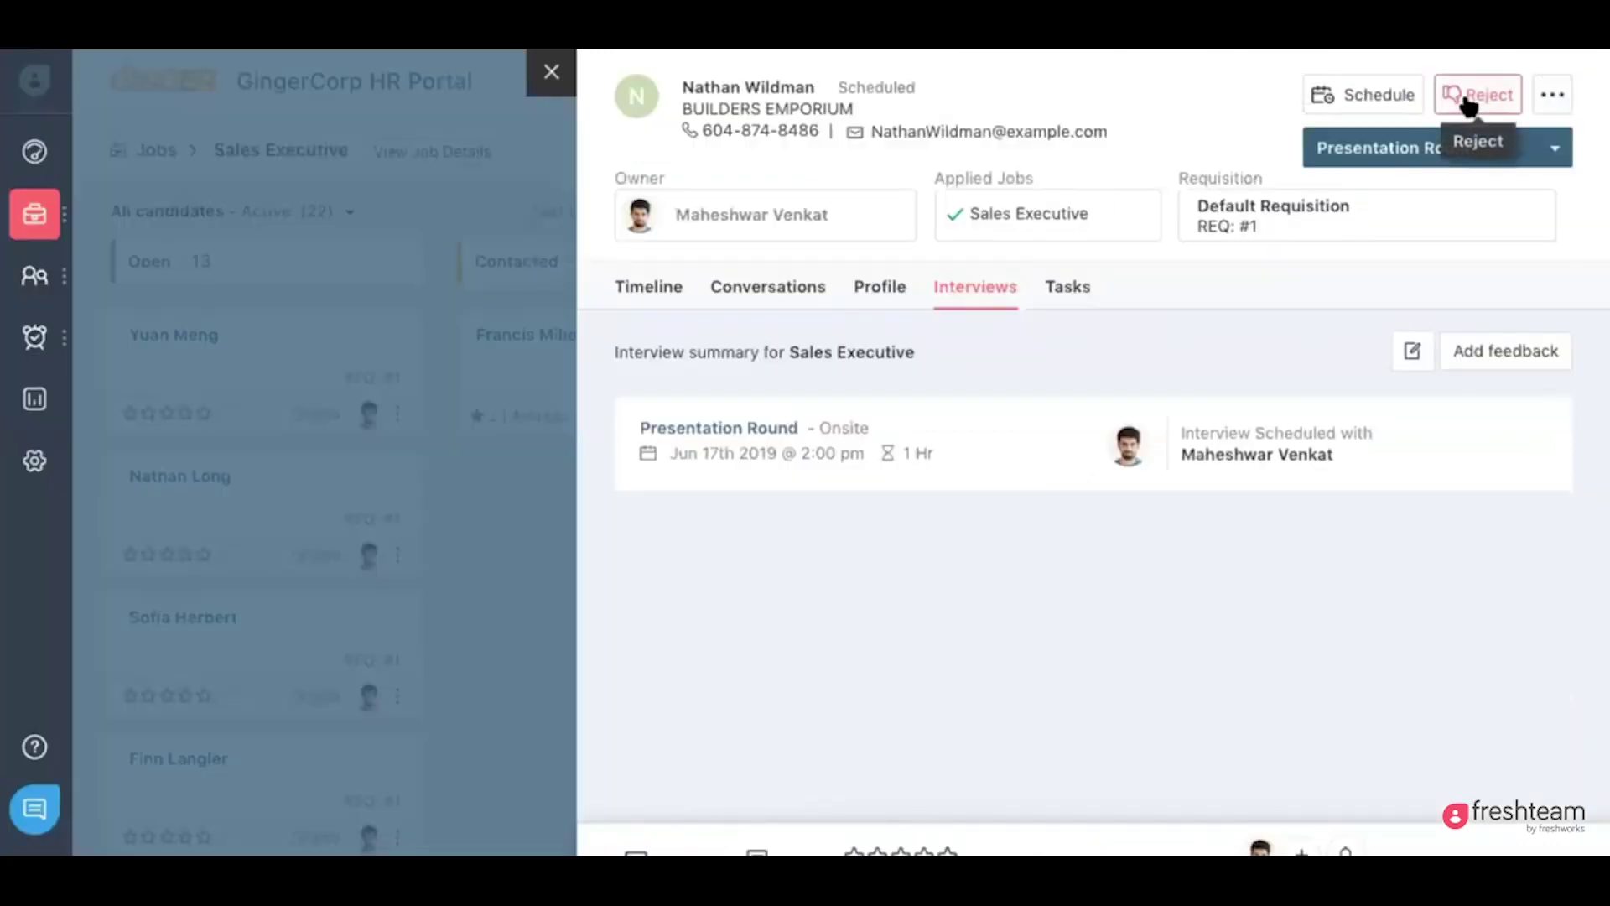
click(1553, 96)
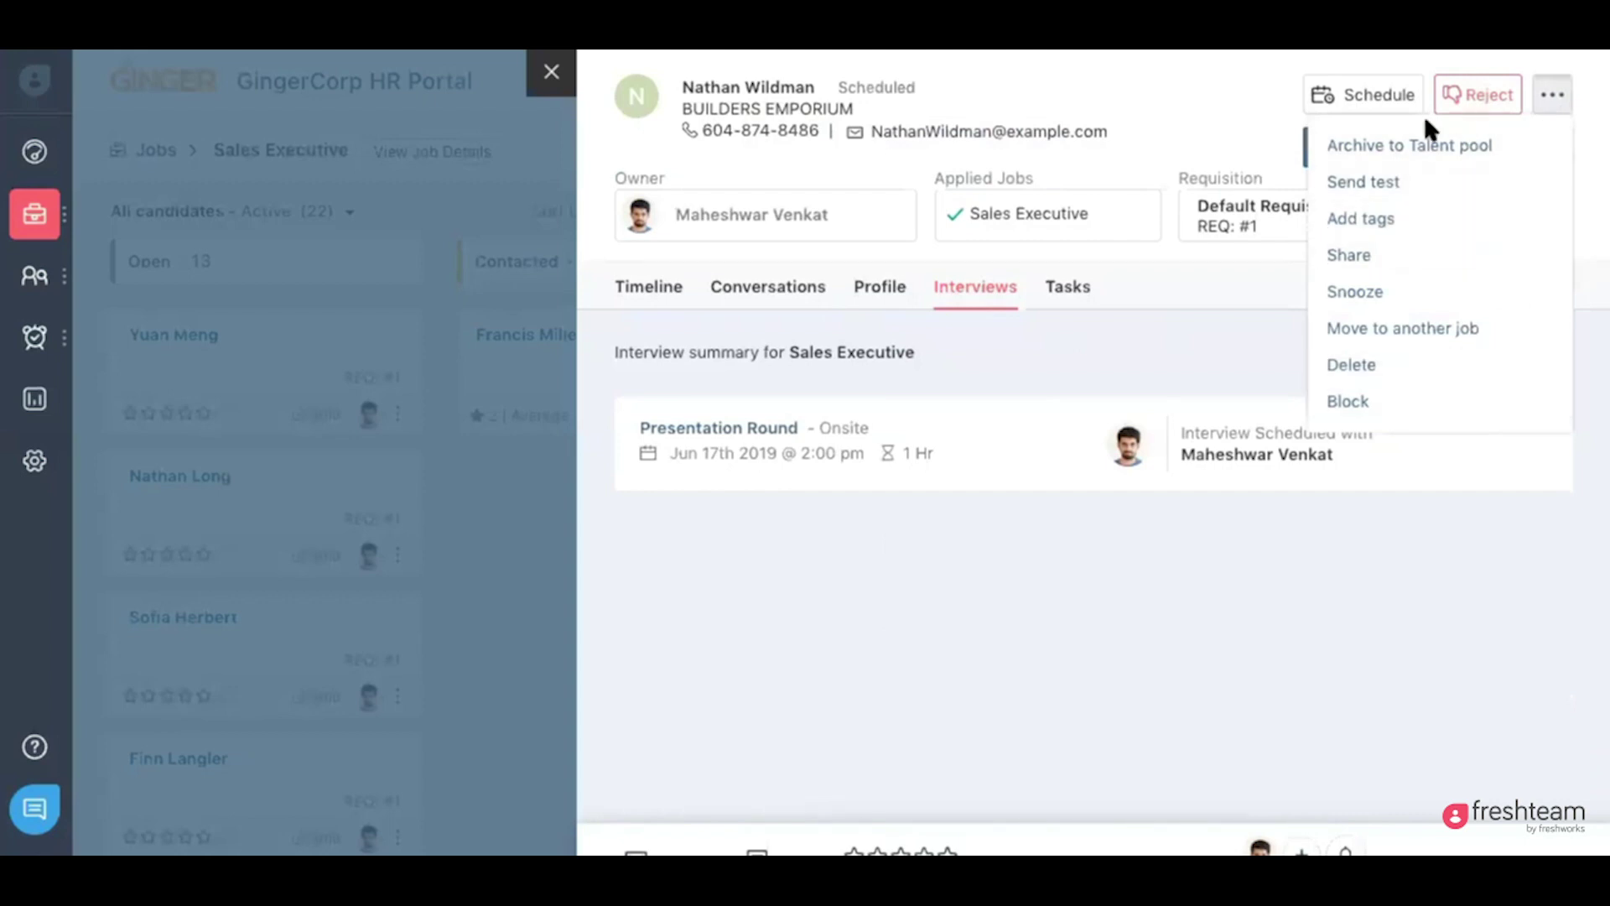
click(1107, 139)
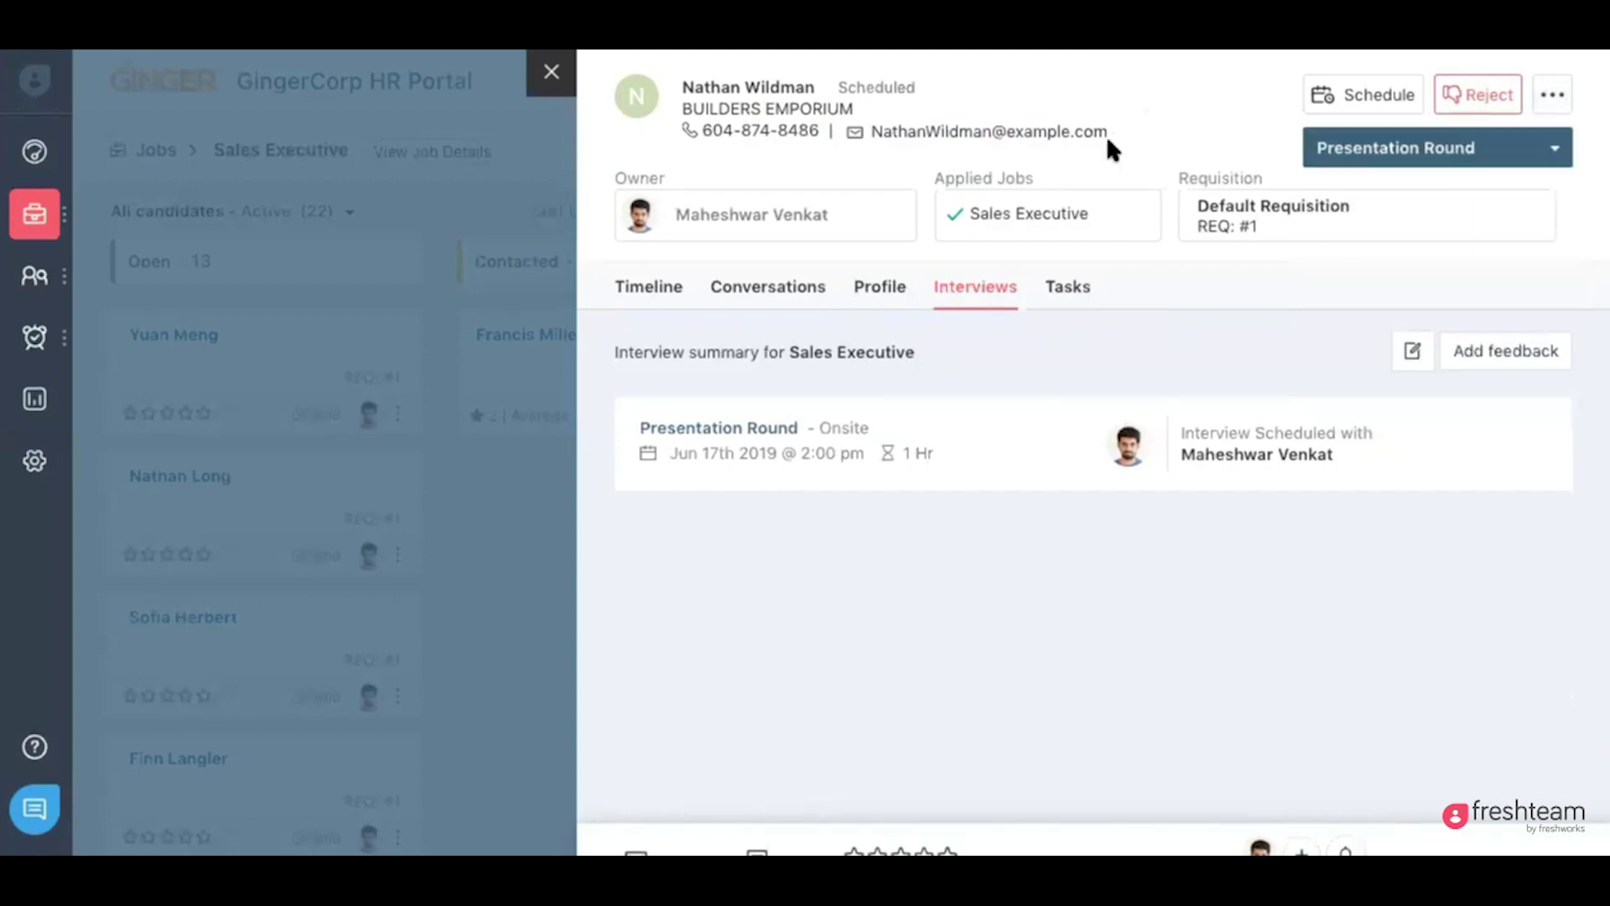
- Start a new task for the candidate named 'Contact candidate'
click(1073, 299)
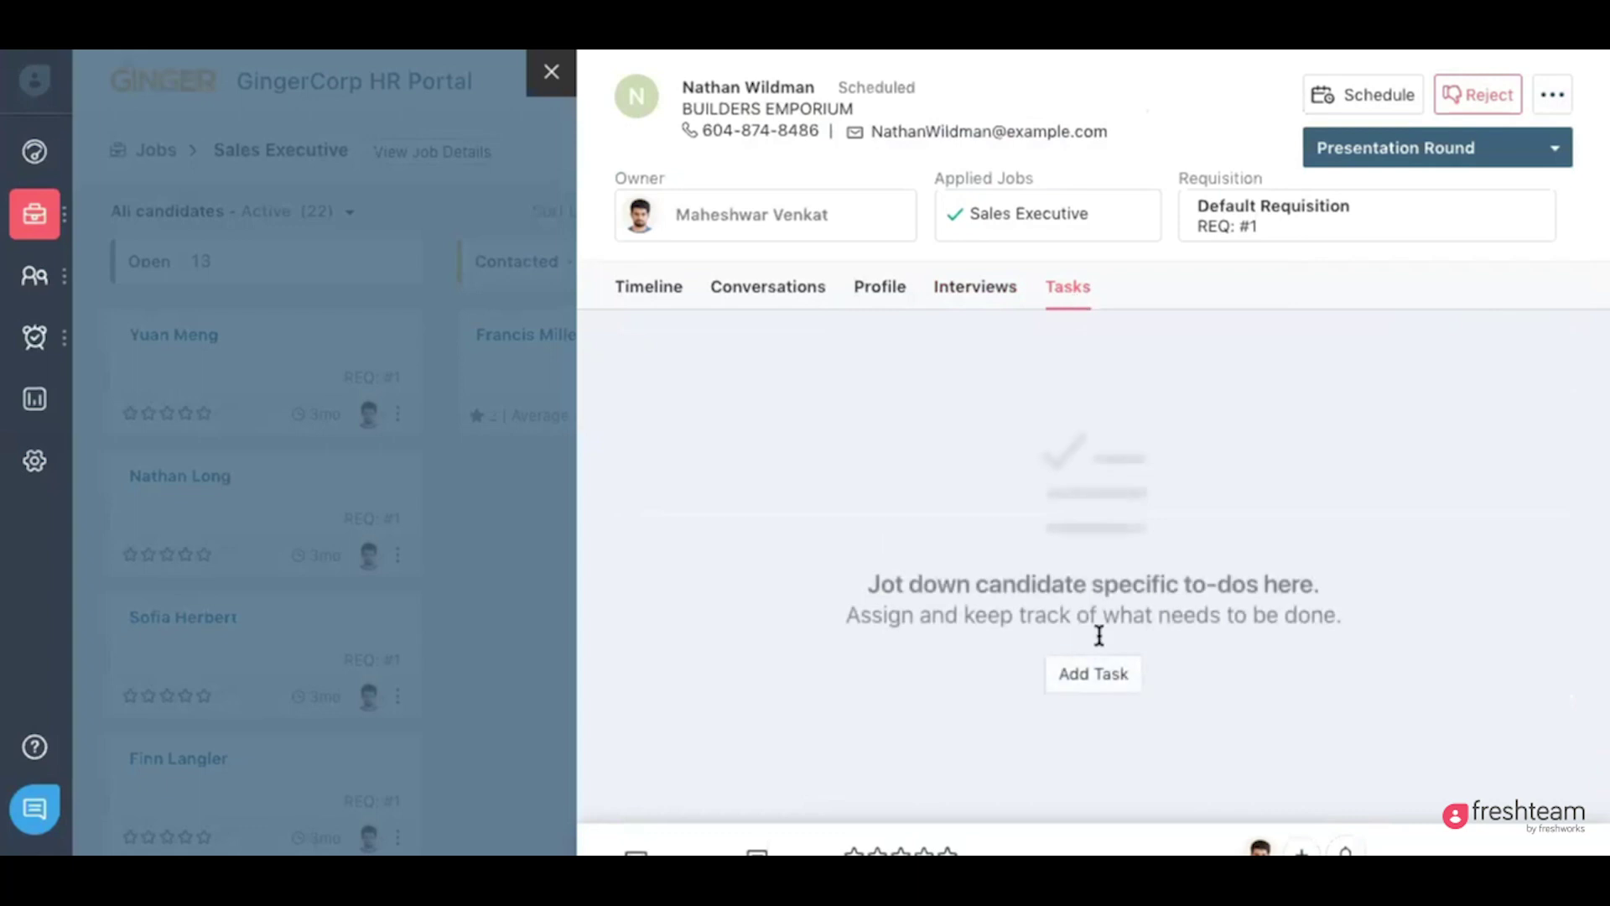
click(1092, 676)
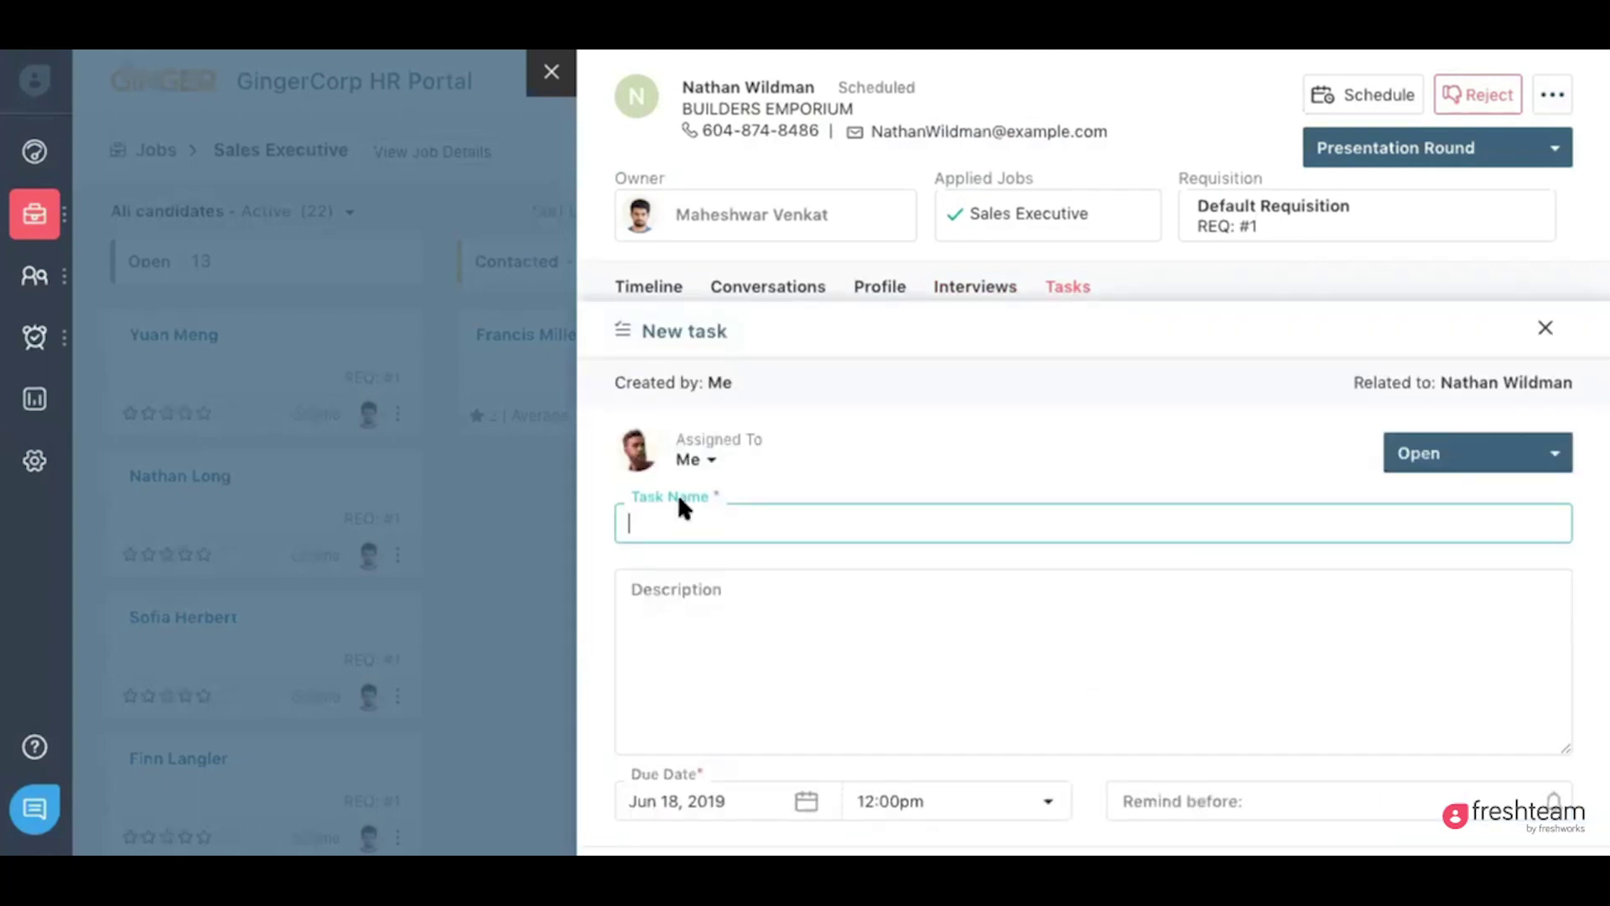
text(Contact candidate)
key(Tab)
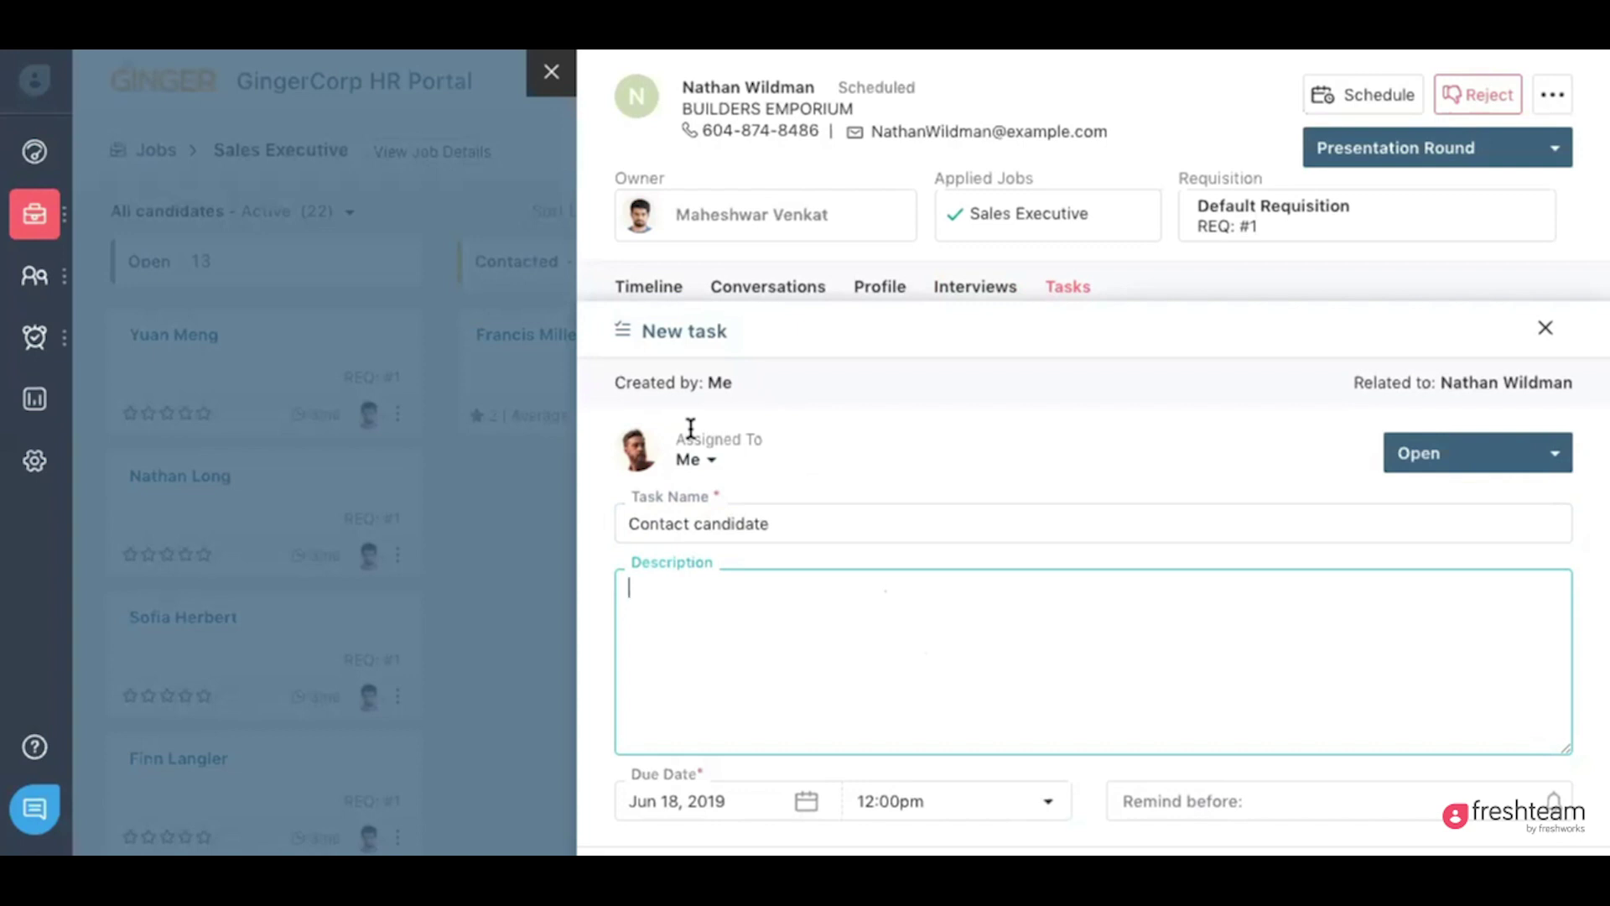
- Discard the task, close the candidate panel, and go to the Reports section
click(1545, 328)
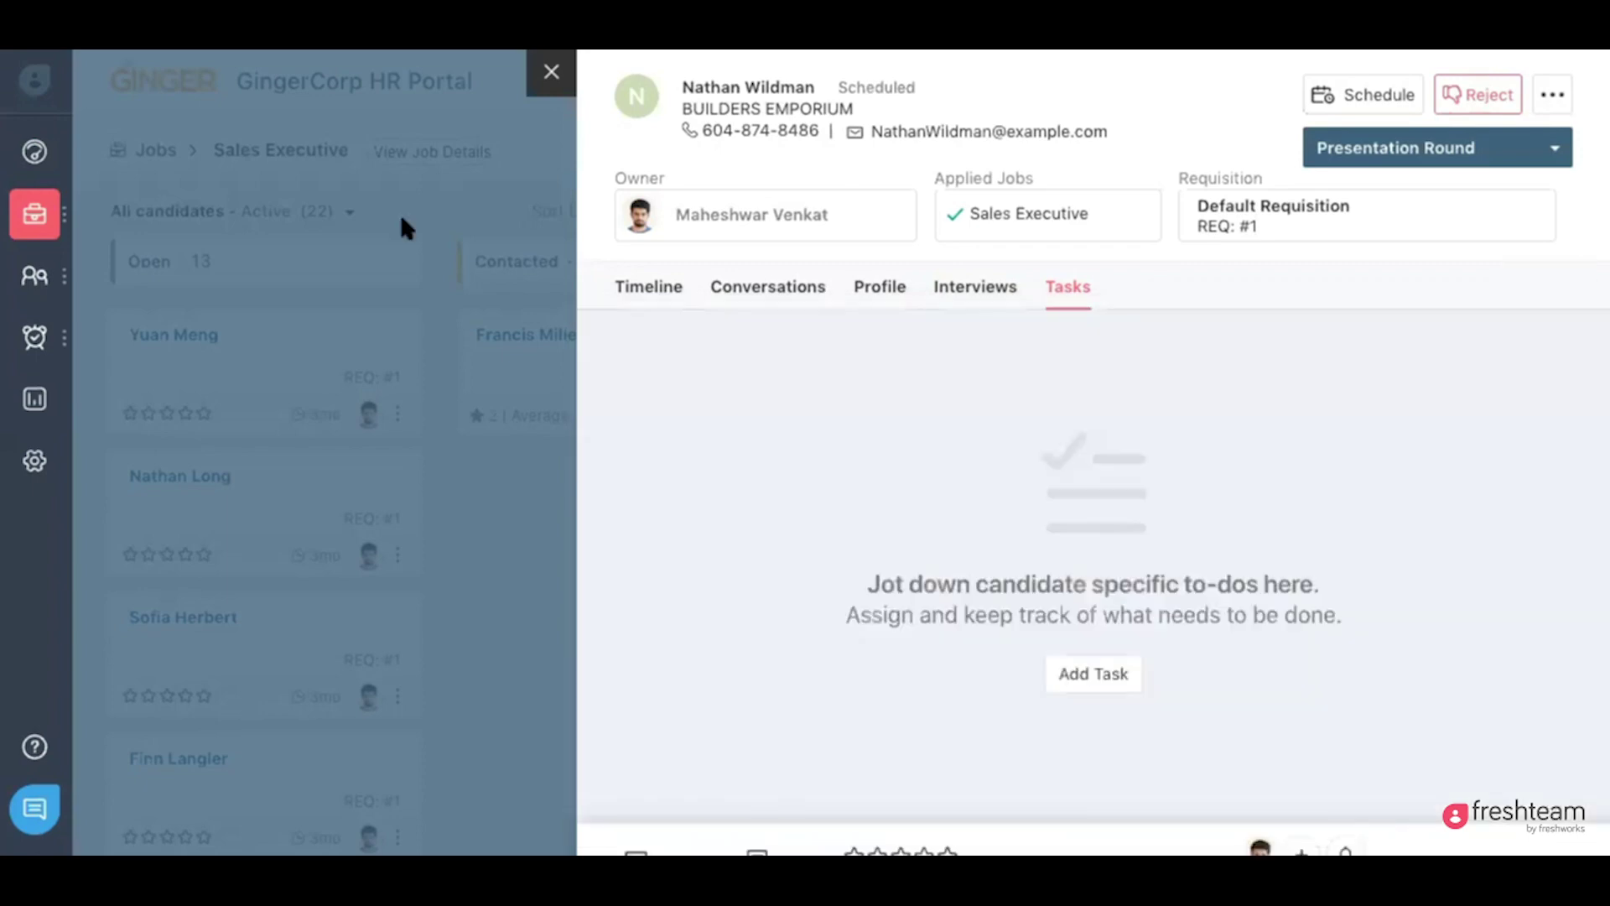
click(551, 71)
scroll(609, 478, right, 10)
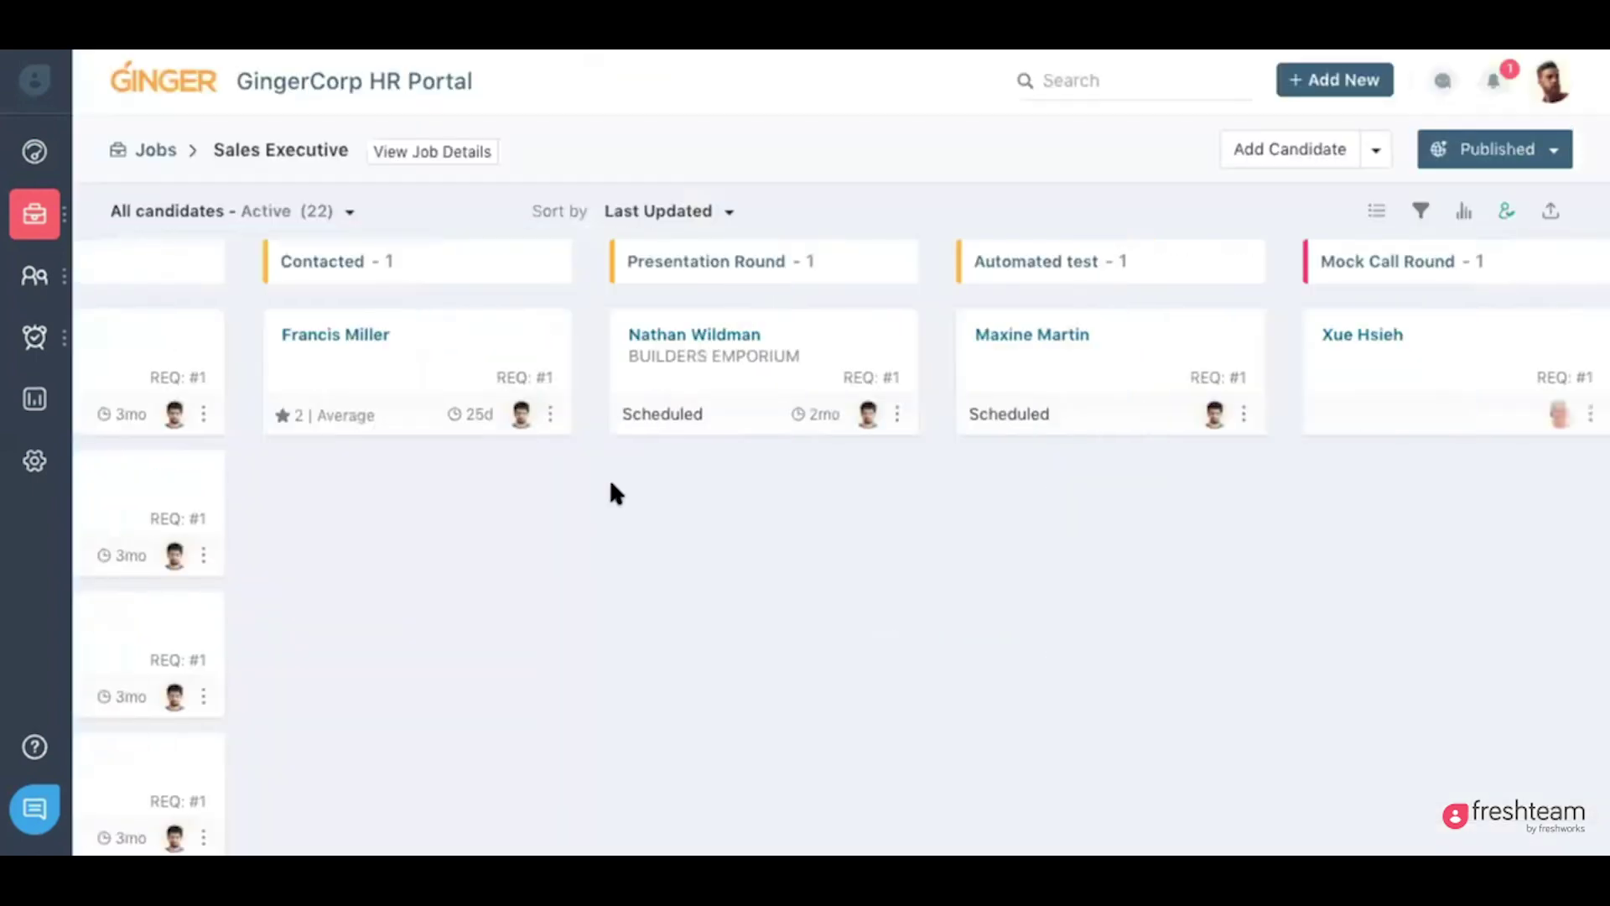
scroll(611, 492, left, 10)
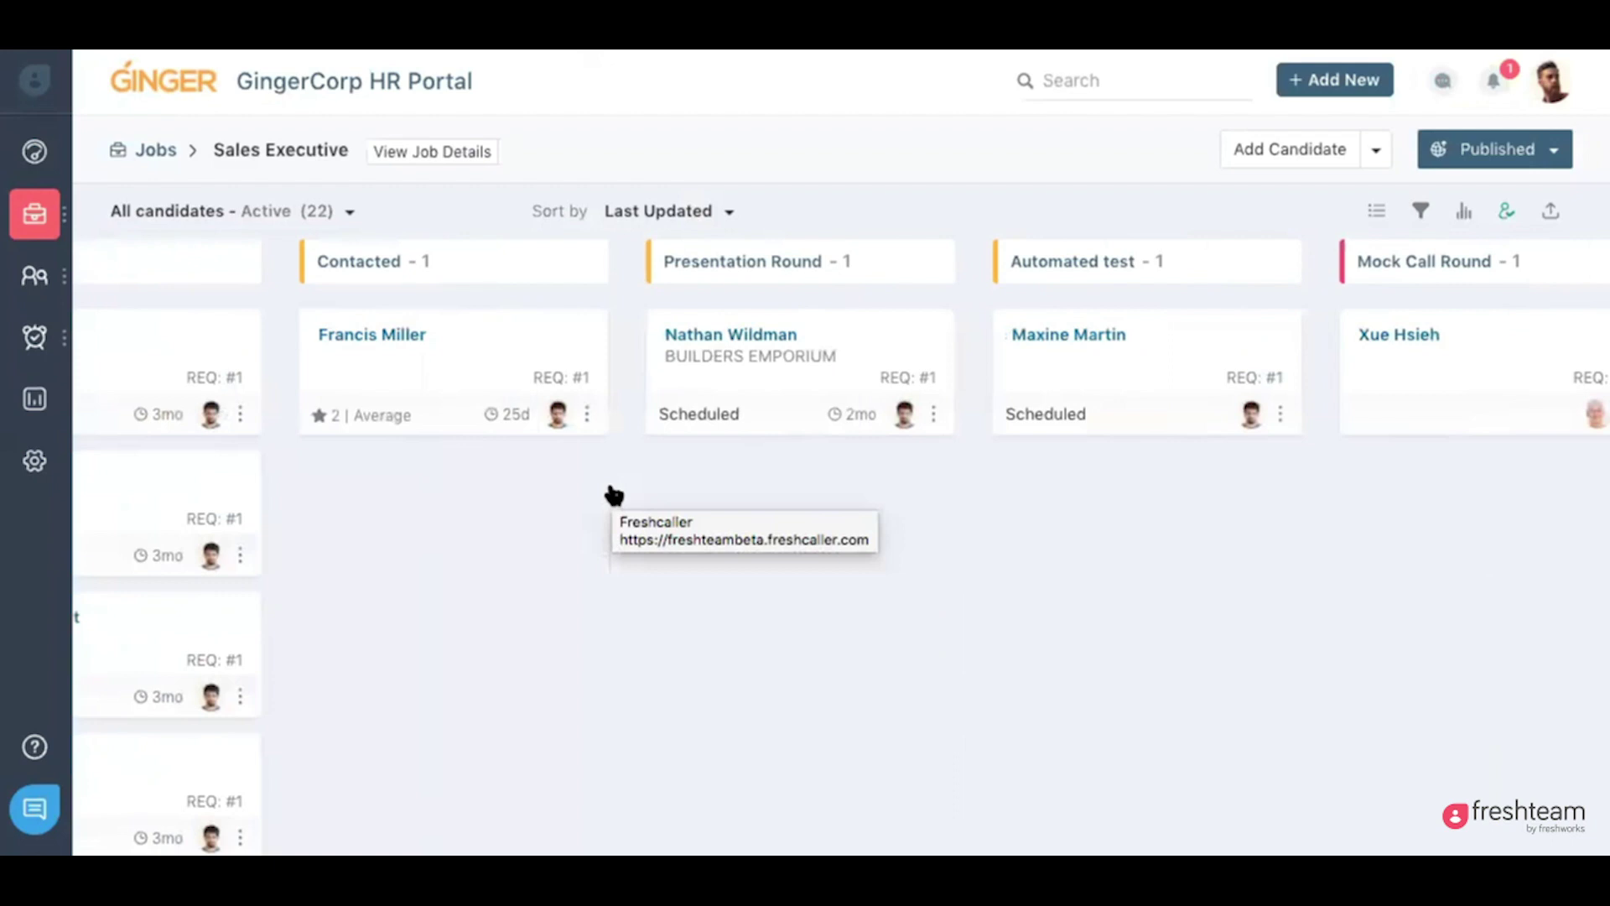
mouse_move(51, 209)
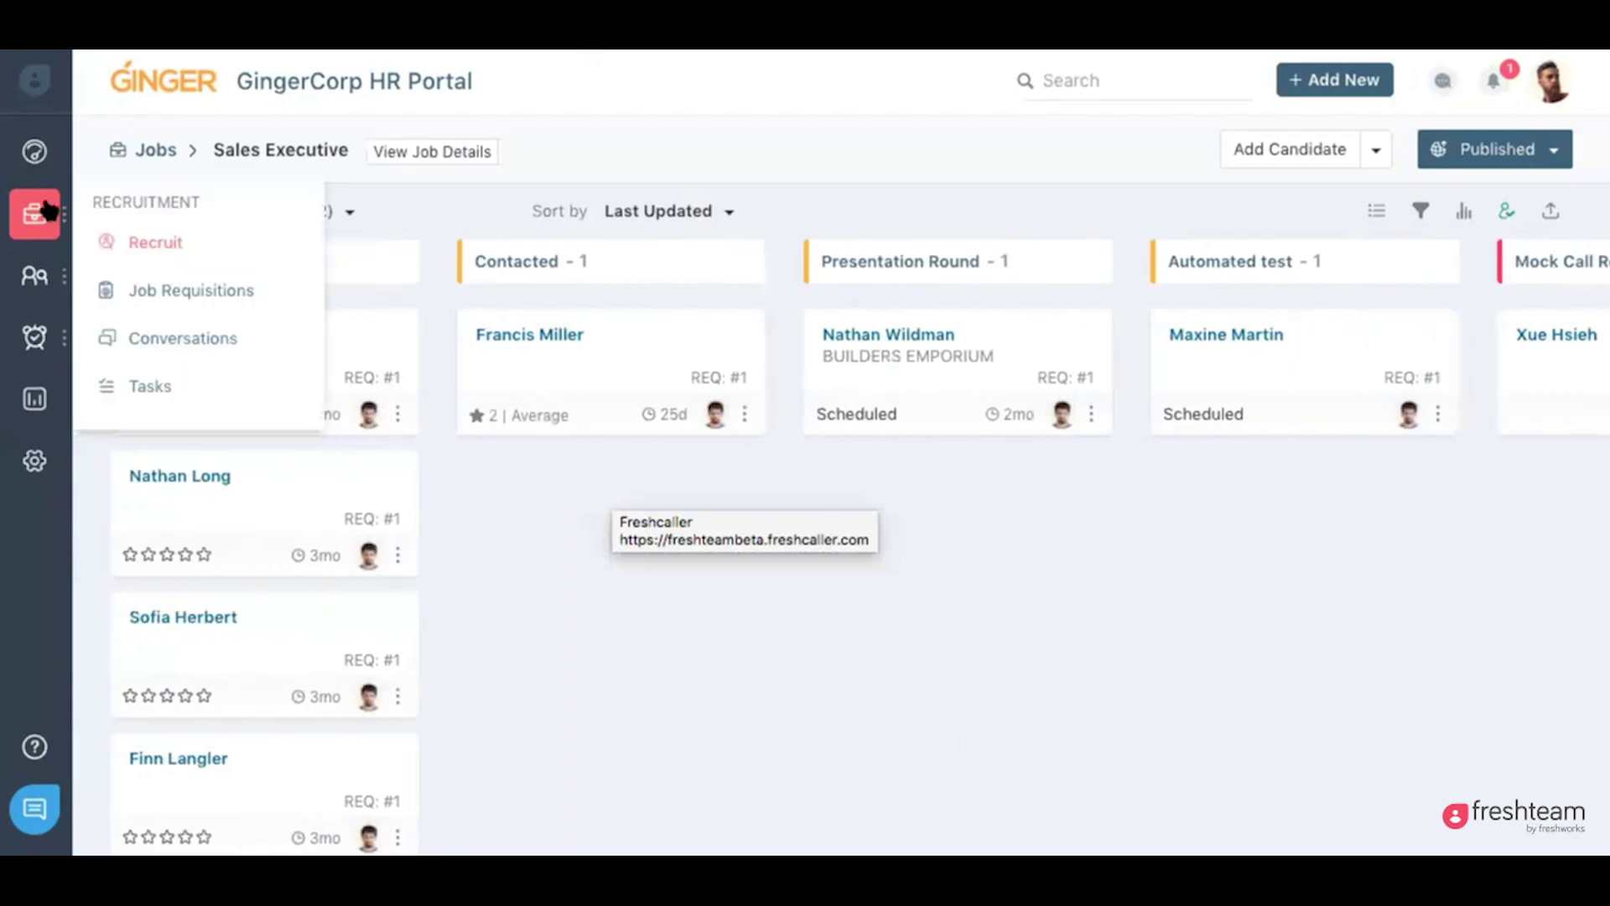
click(32, 401)
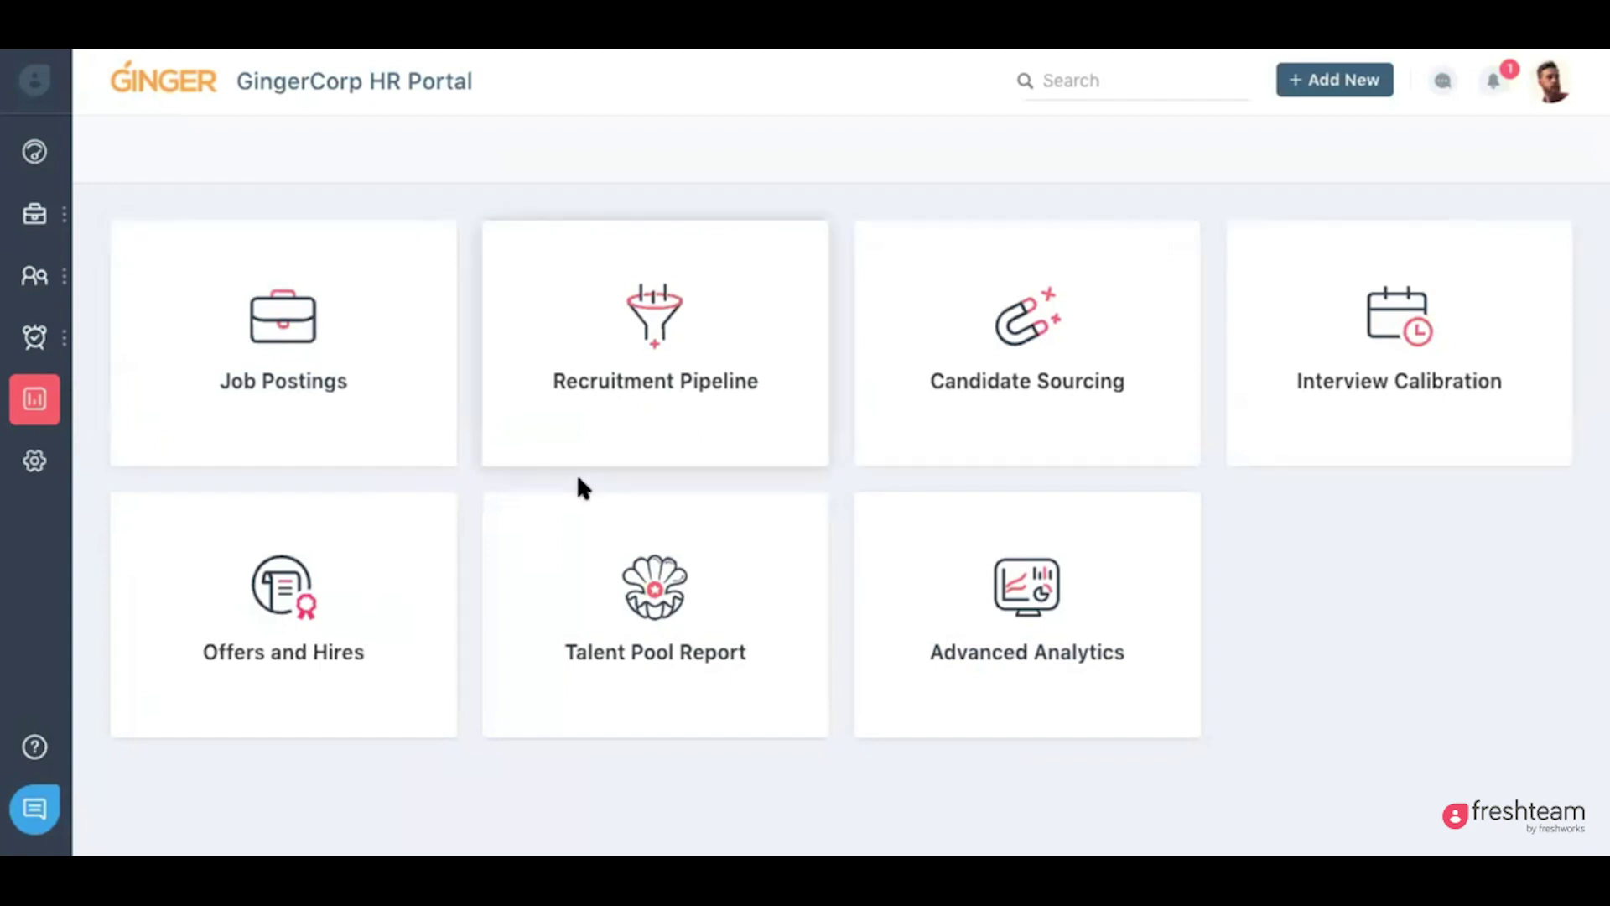
- Open the Recruitment Pipeline report from the Reports overview
click(662, 387)
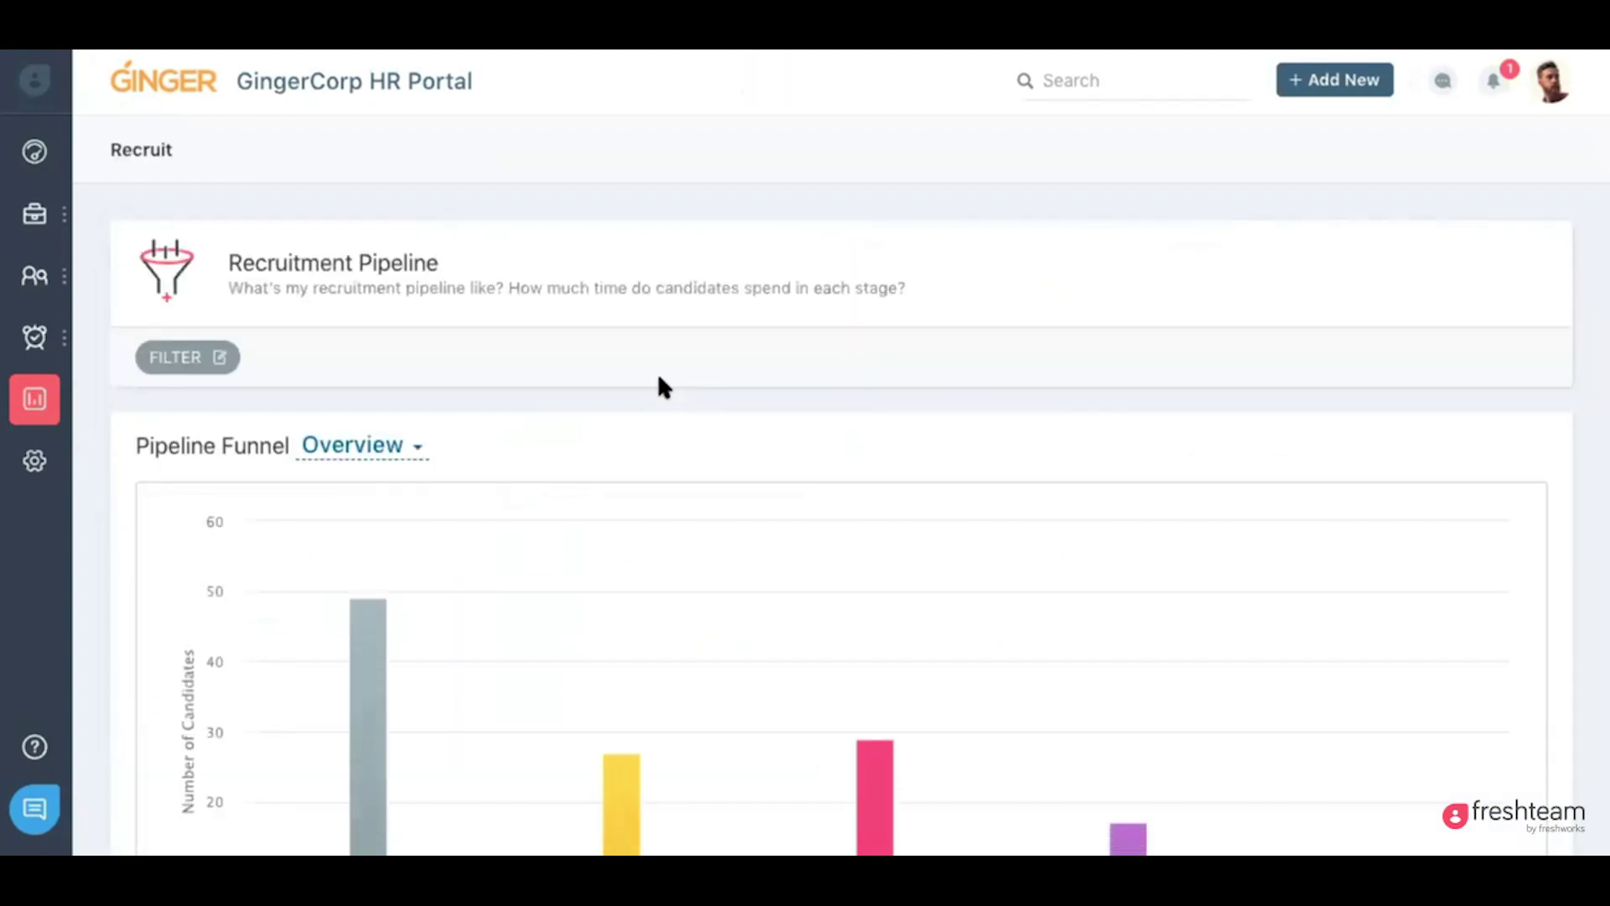
- Turn on Show Data so the pipeline funnel figures appear as a table
scroll(660, 379, down, 5)
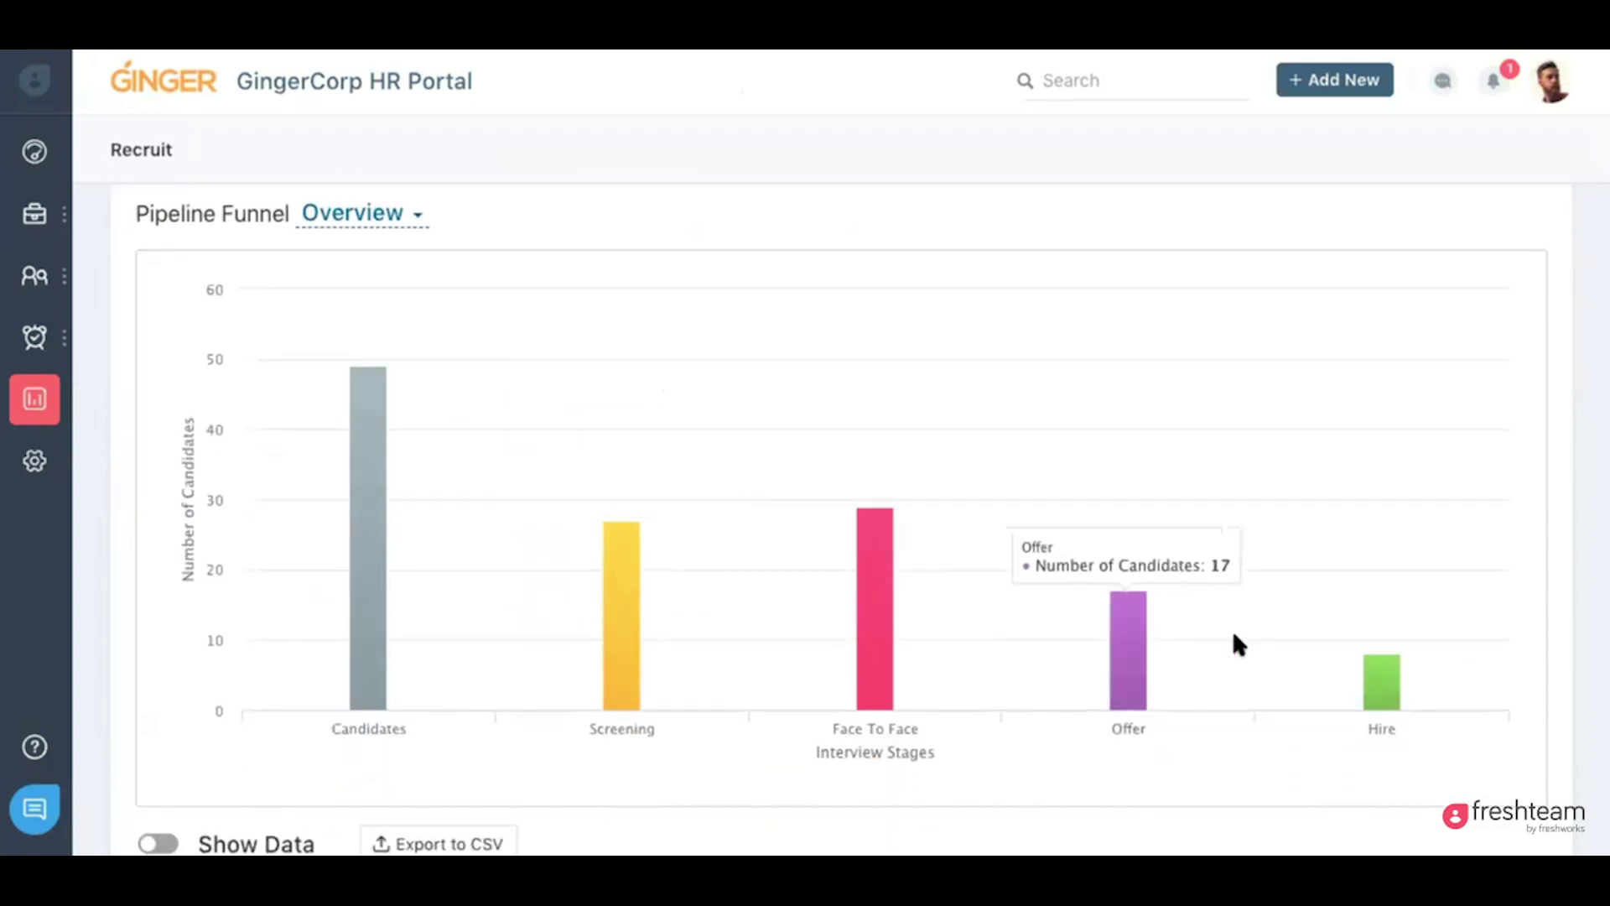
mouse_move(359, 663)
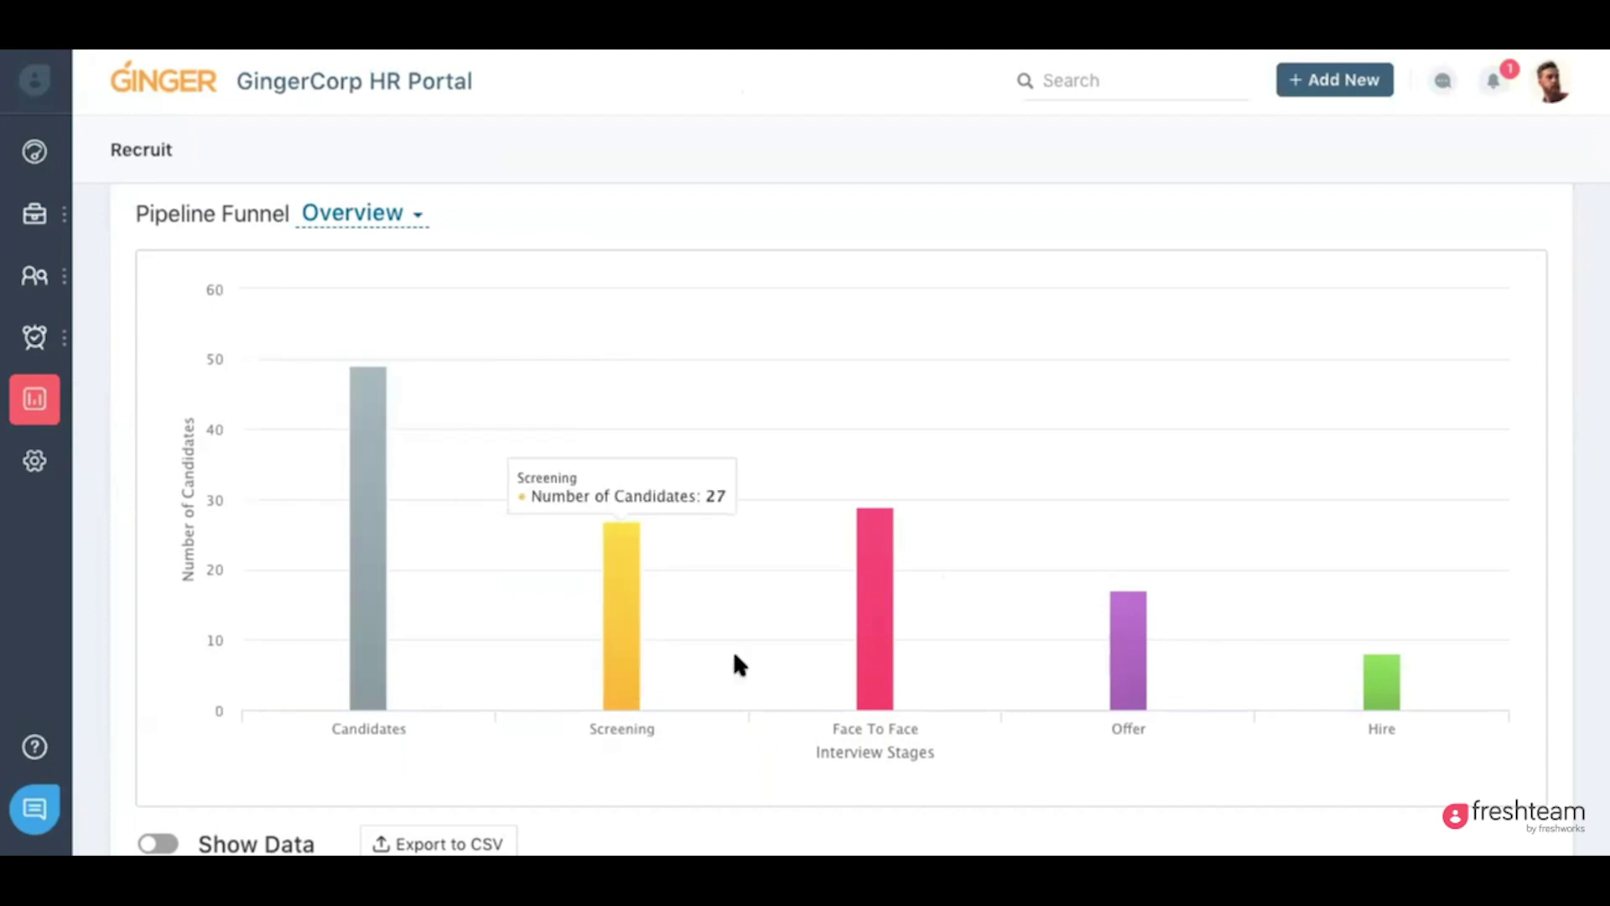
mouse_move(869, 667)
scroll(869, 667, down, 3)
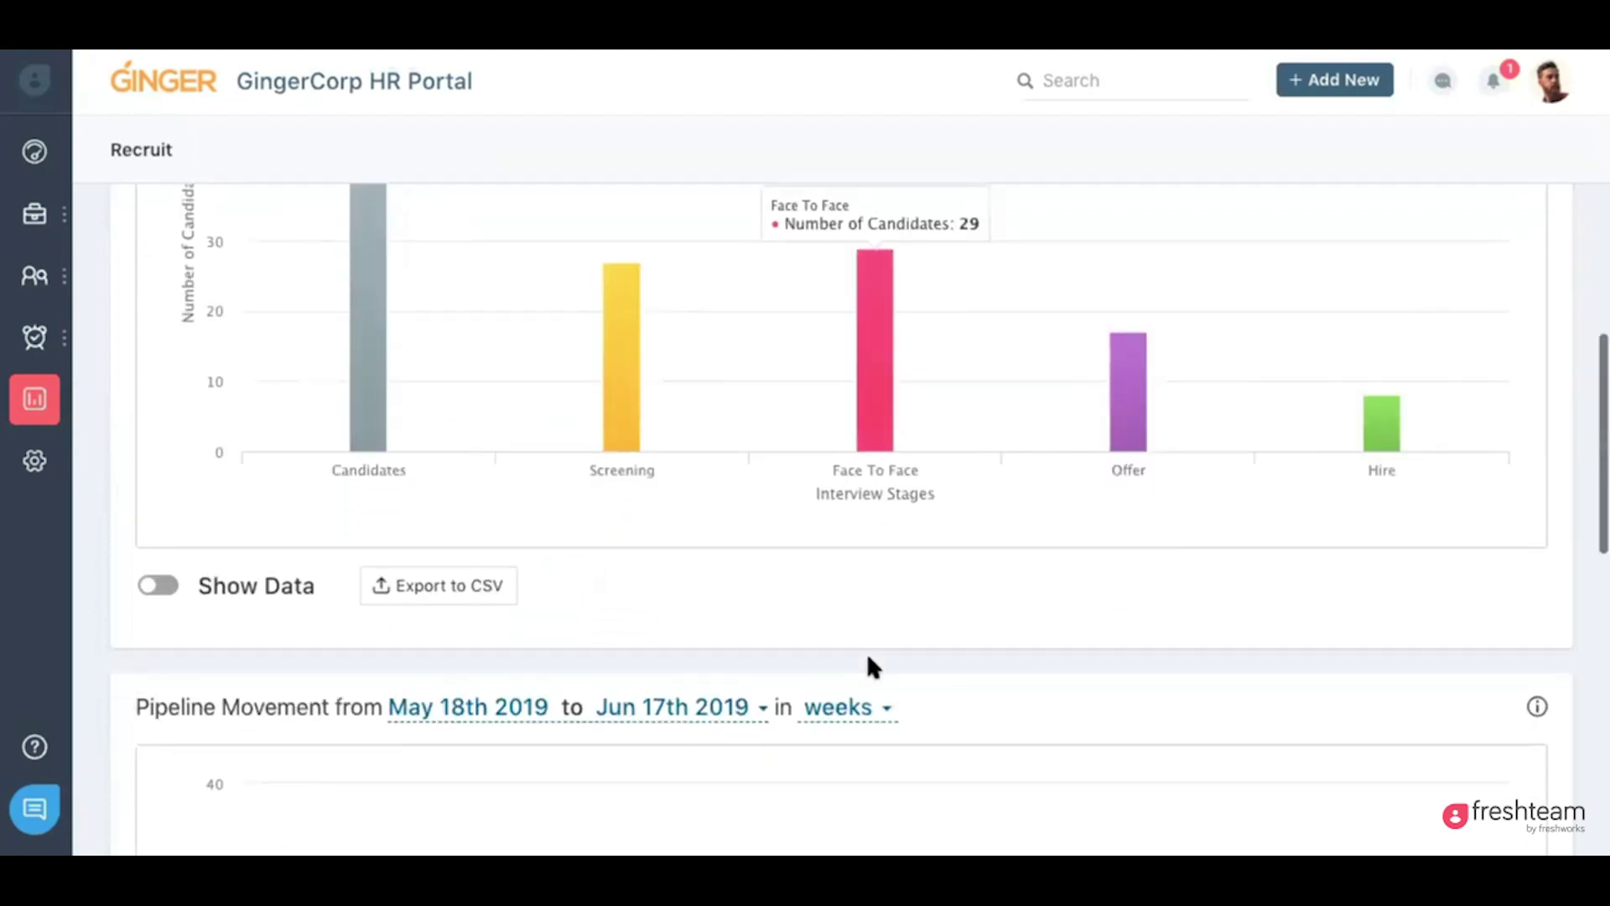
scroll(316, 660, down, 2)
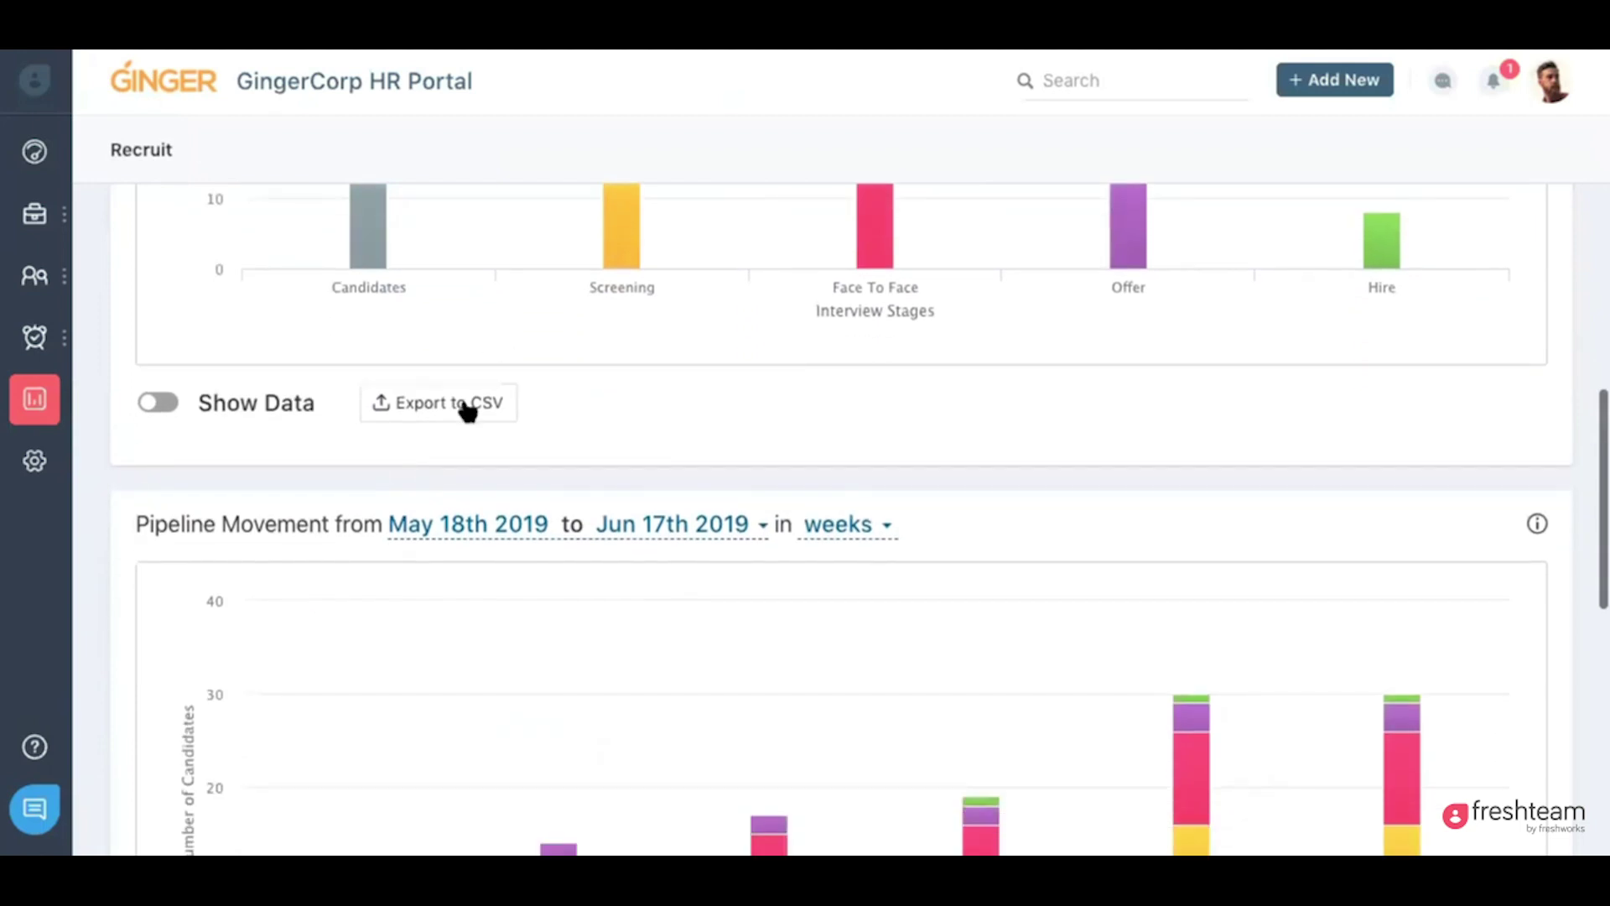
click(160, 403)
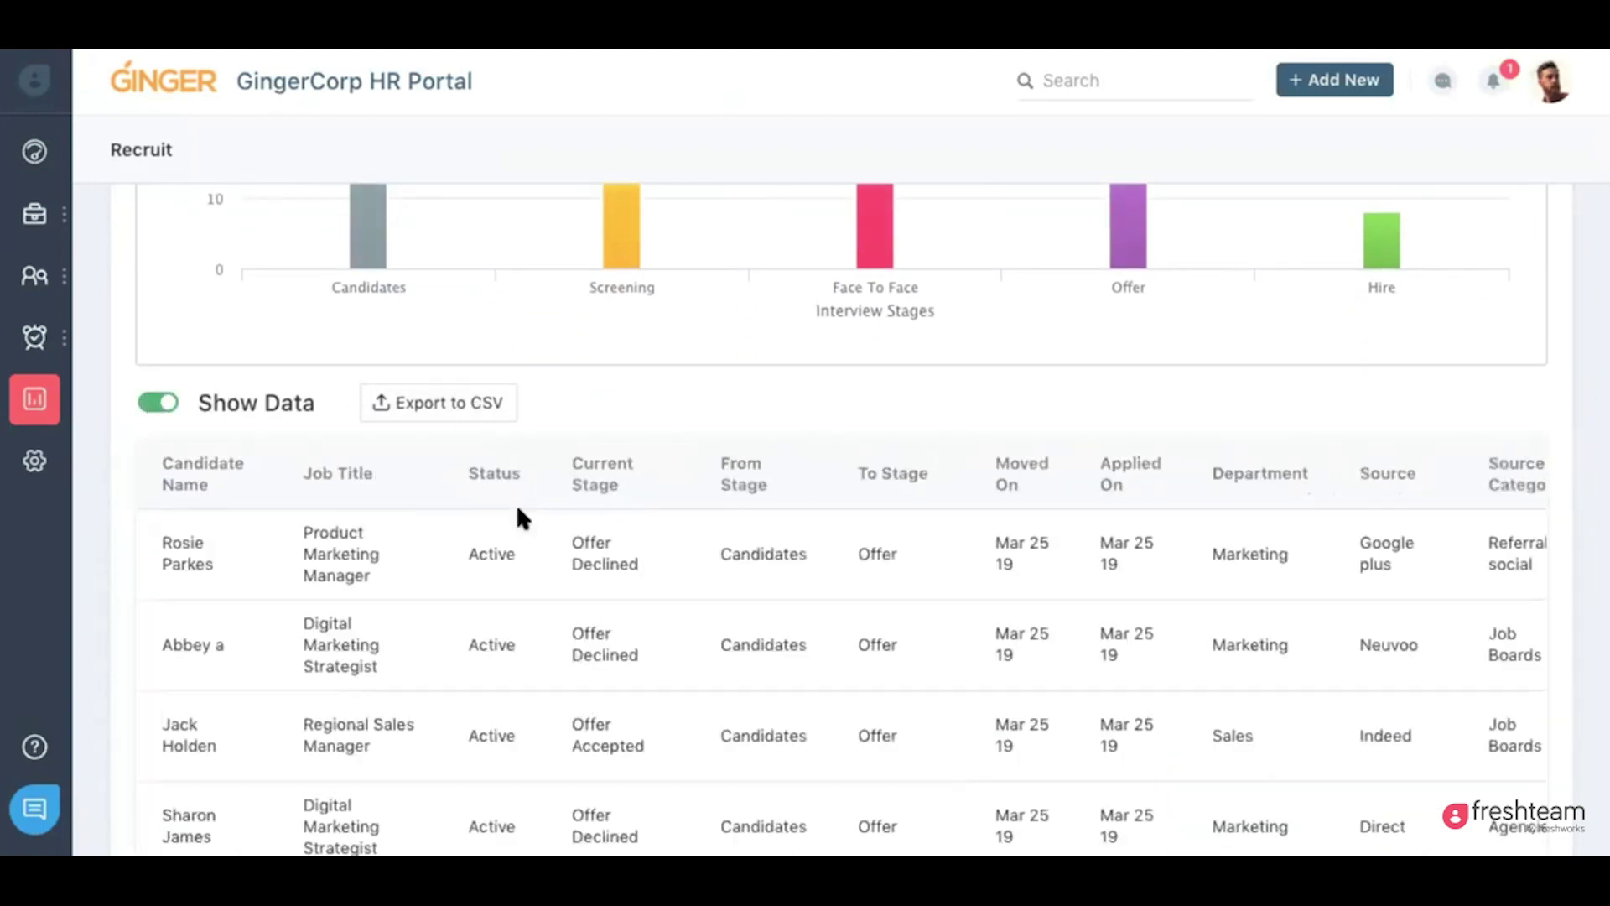
- Set the Pipeline Movement chart to the last six months (Dec 17th 2018 to Jun 17th 2019)
scroll(517, 509, down, 5)
scroll(516, 503, down, 5)
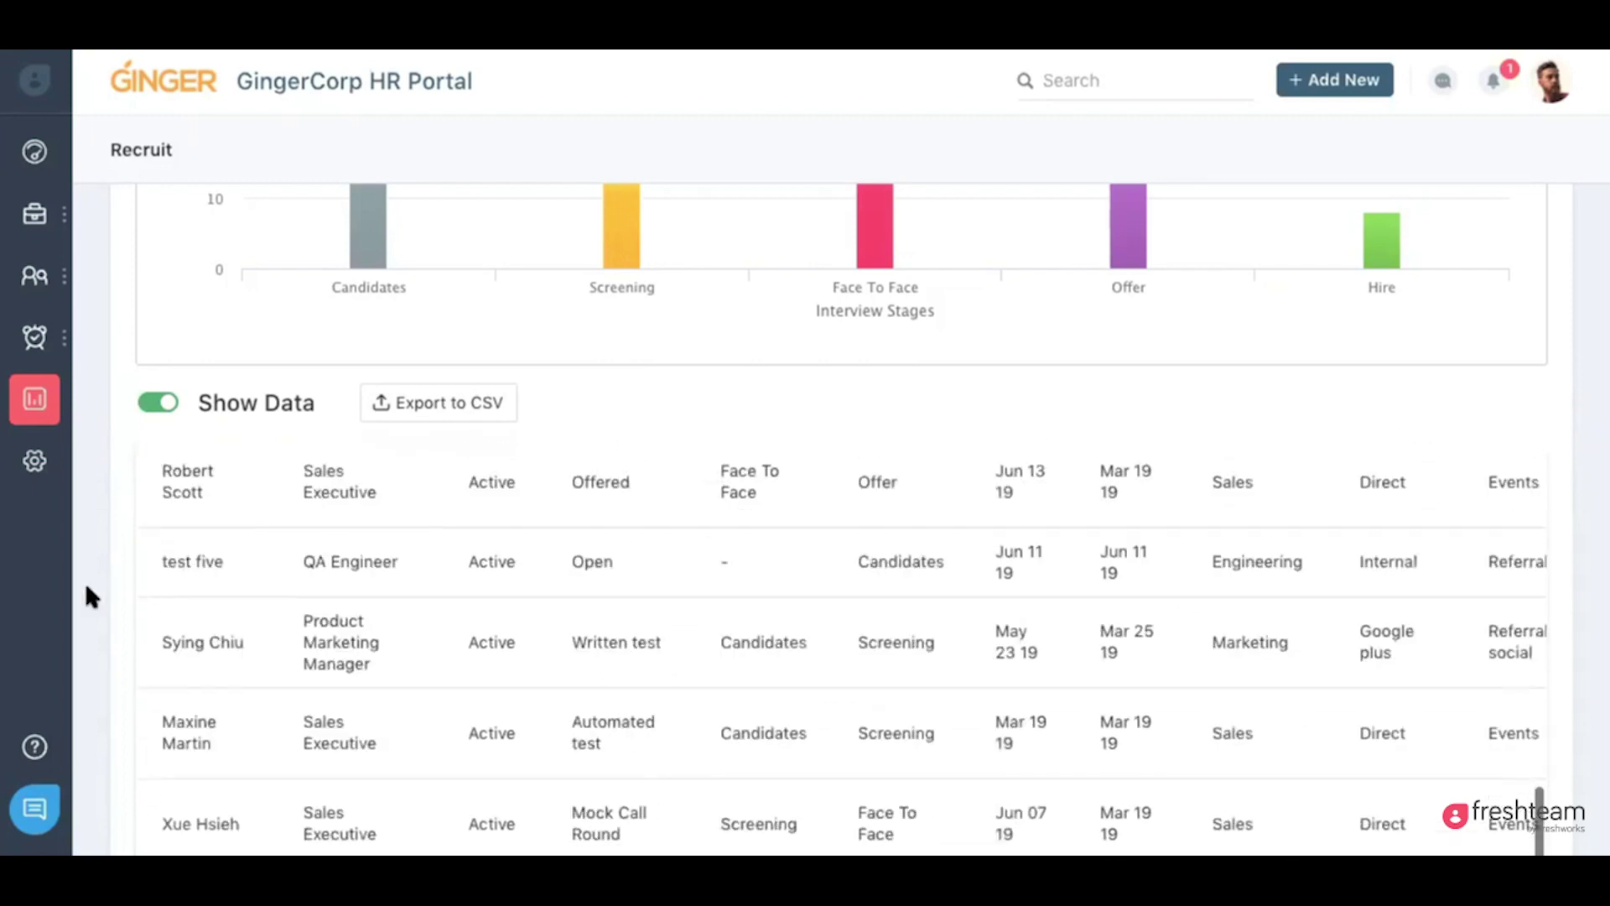
scroll(84, 581, down, 10)
scroll(84, 581, up, 4)
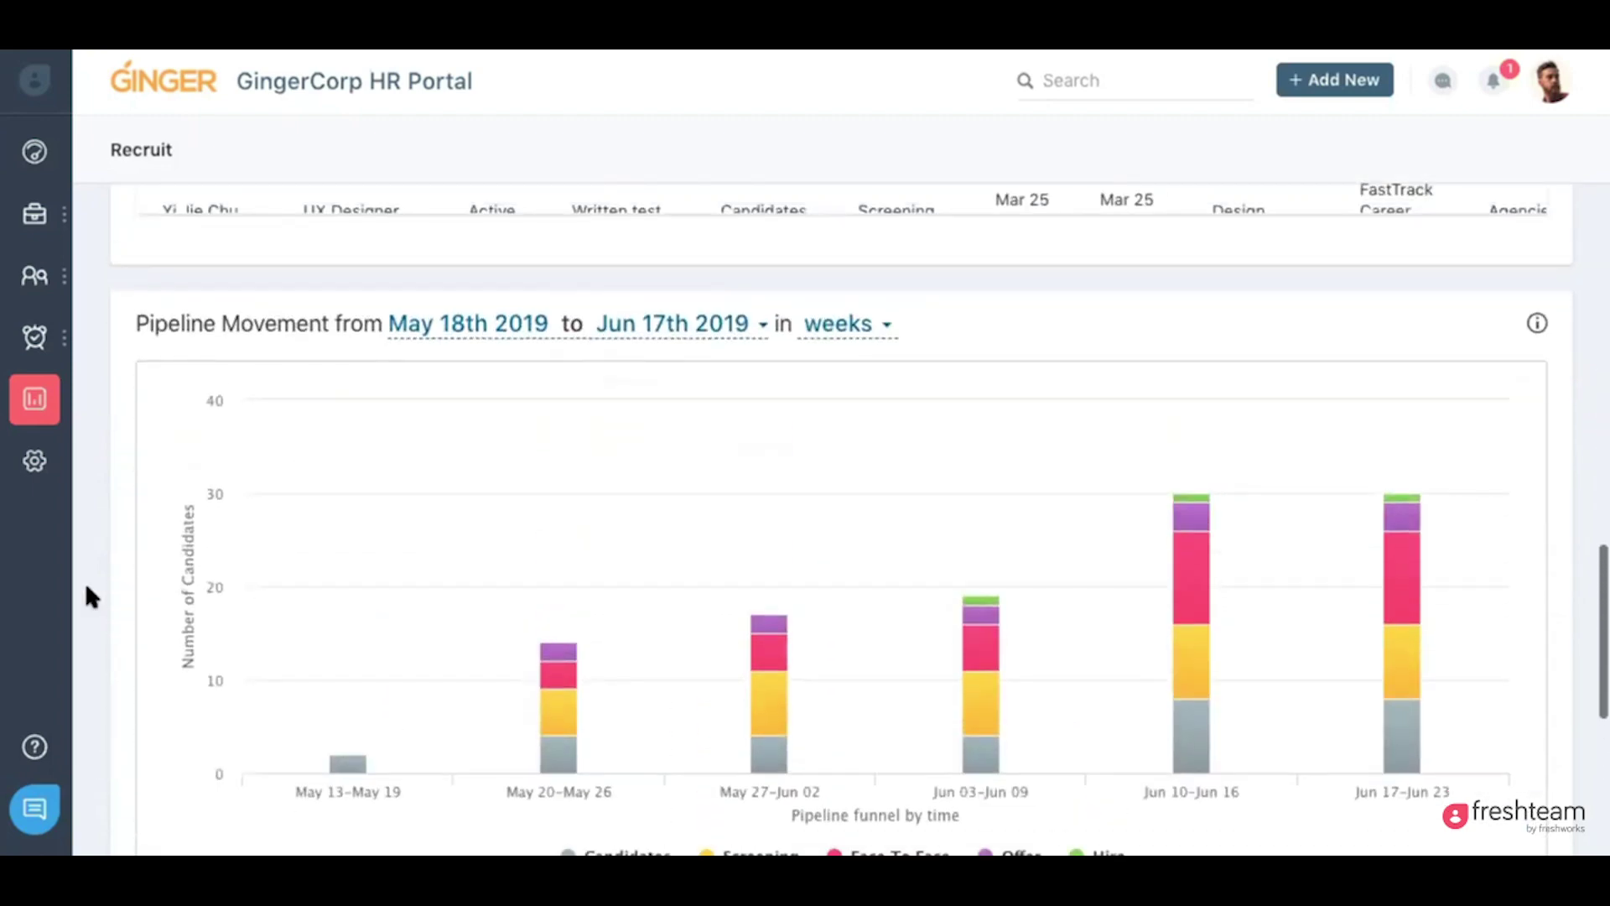
scroll(86, 593, down, 1)
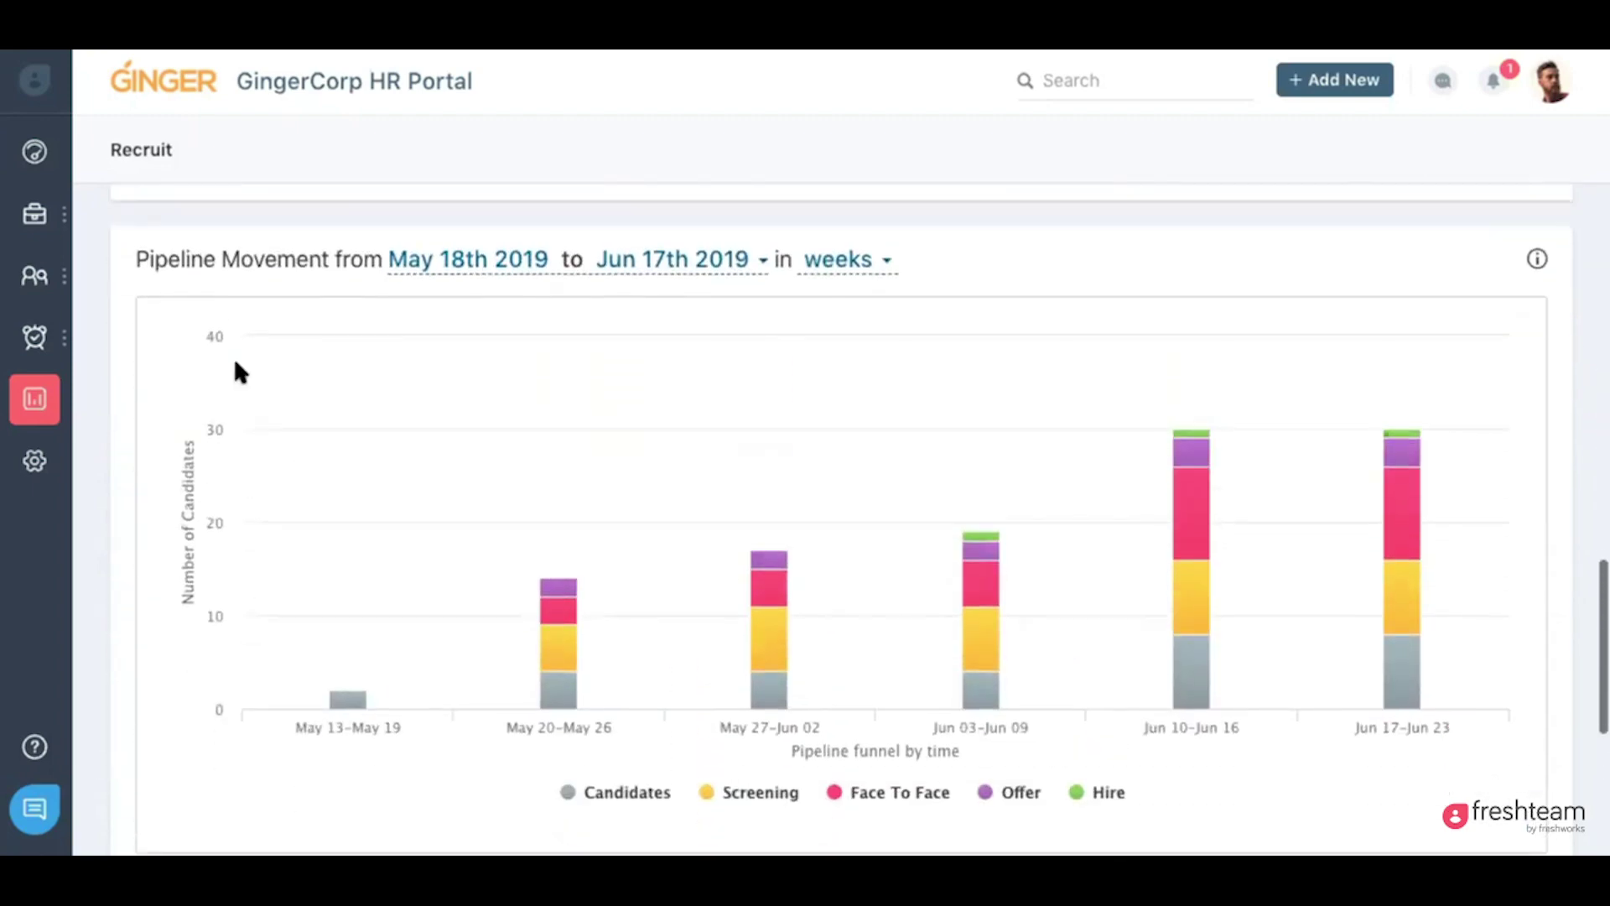
click(467, 266)
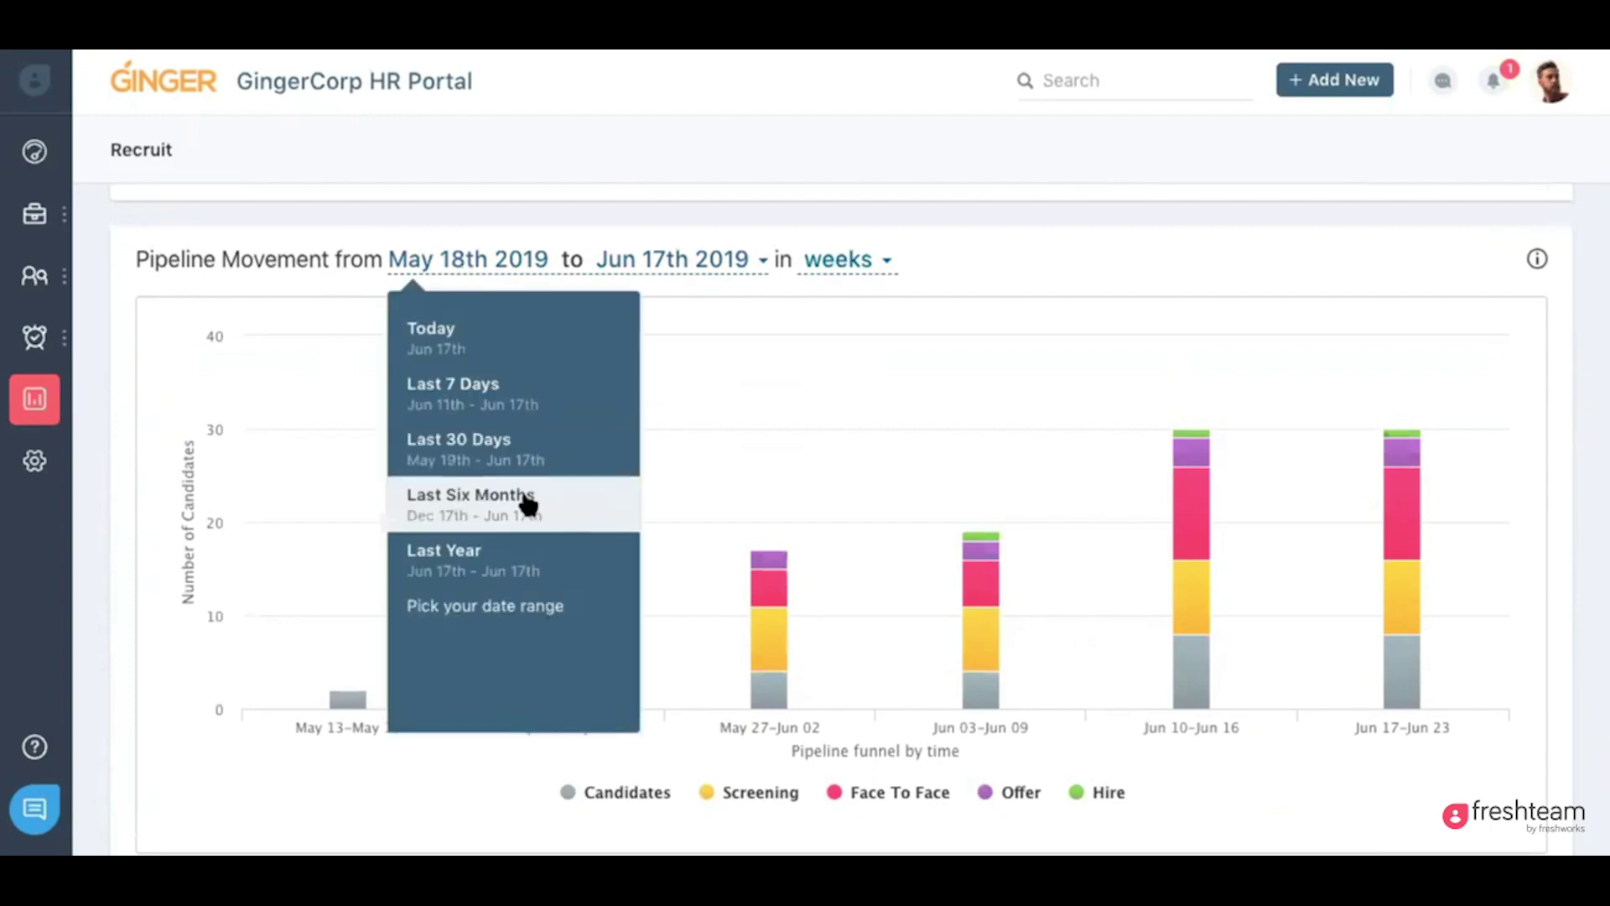
click(530, 507)
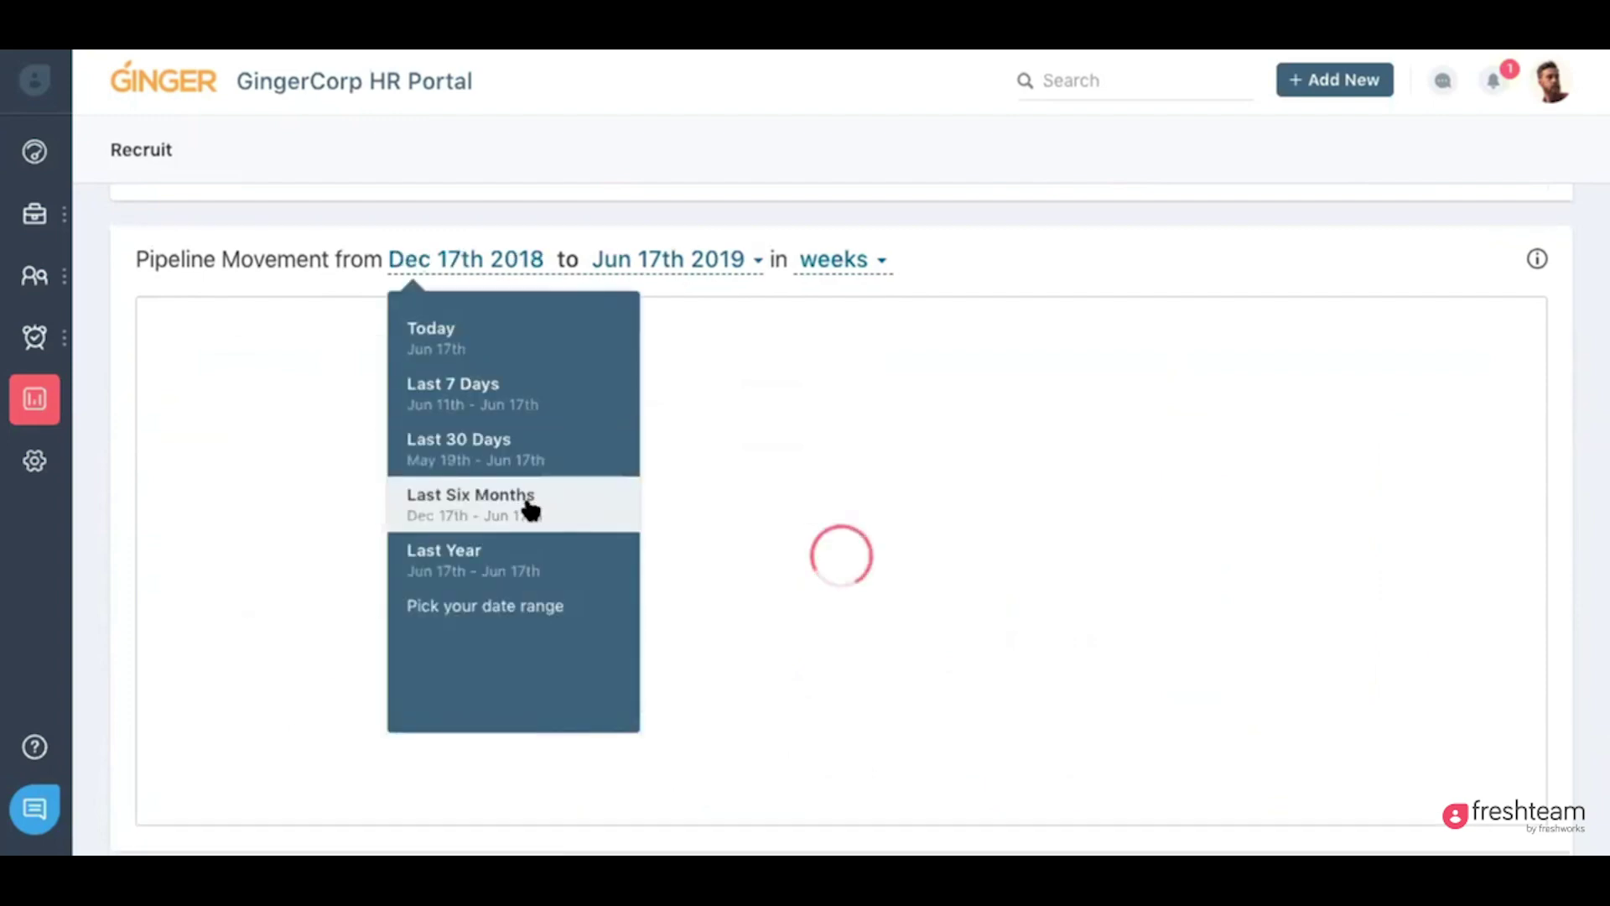
click(1095, 235)
scroll(90, 541, down, 8)
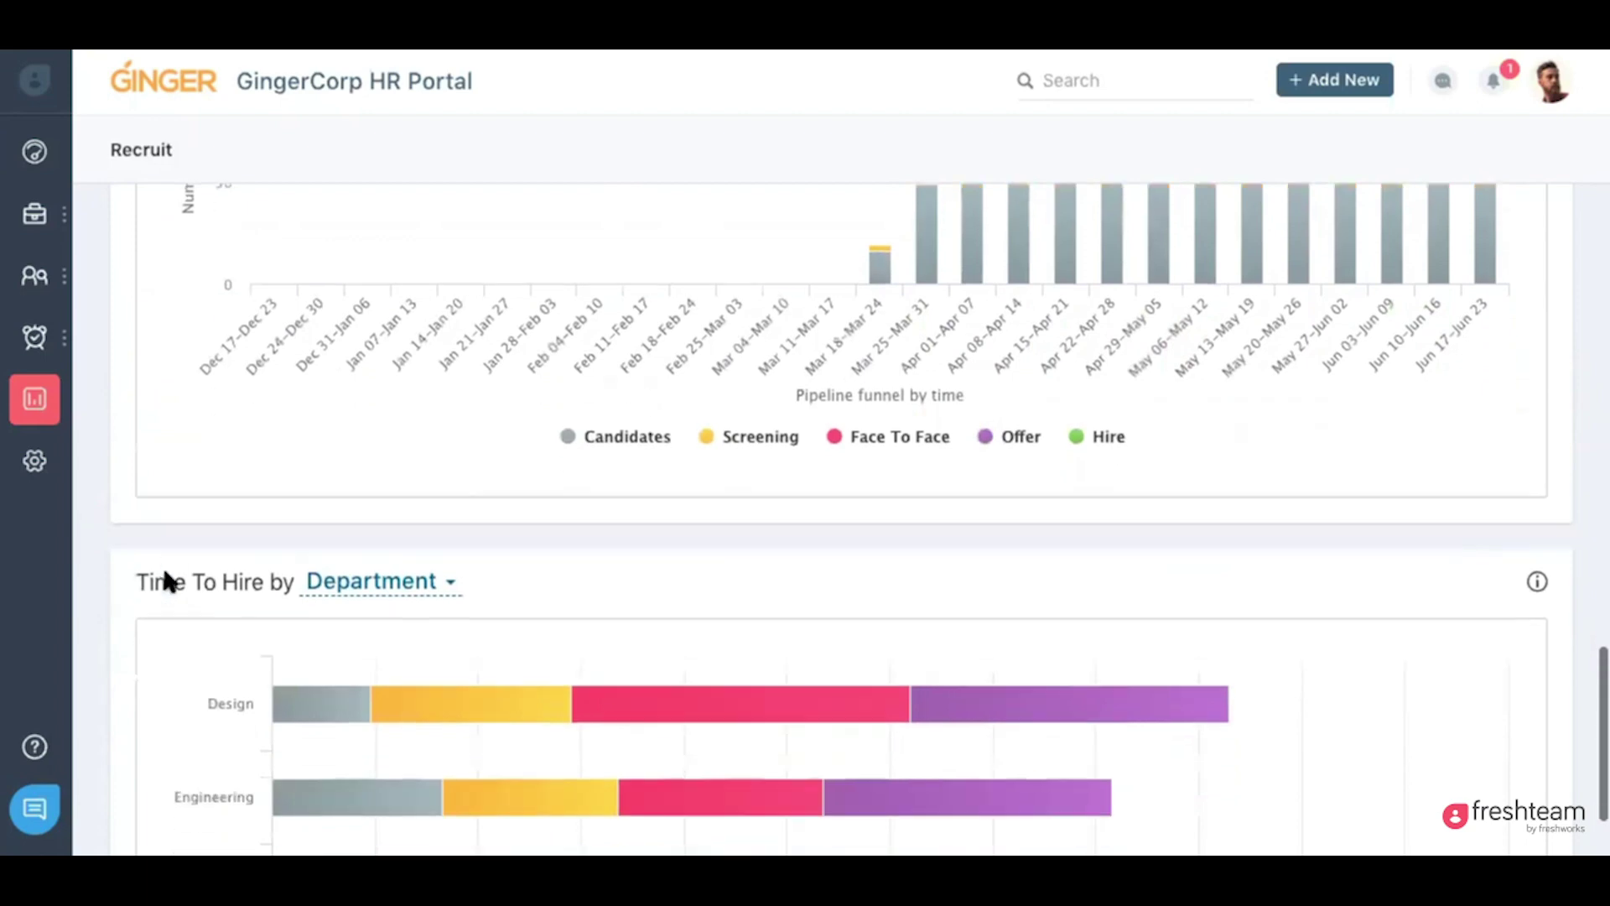
- Keep Time To Hire grouped by Department, then return to My Dashboard
scroll(163, 566, down, 1)
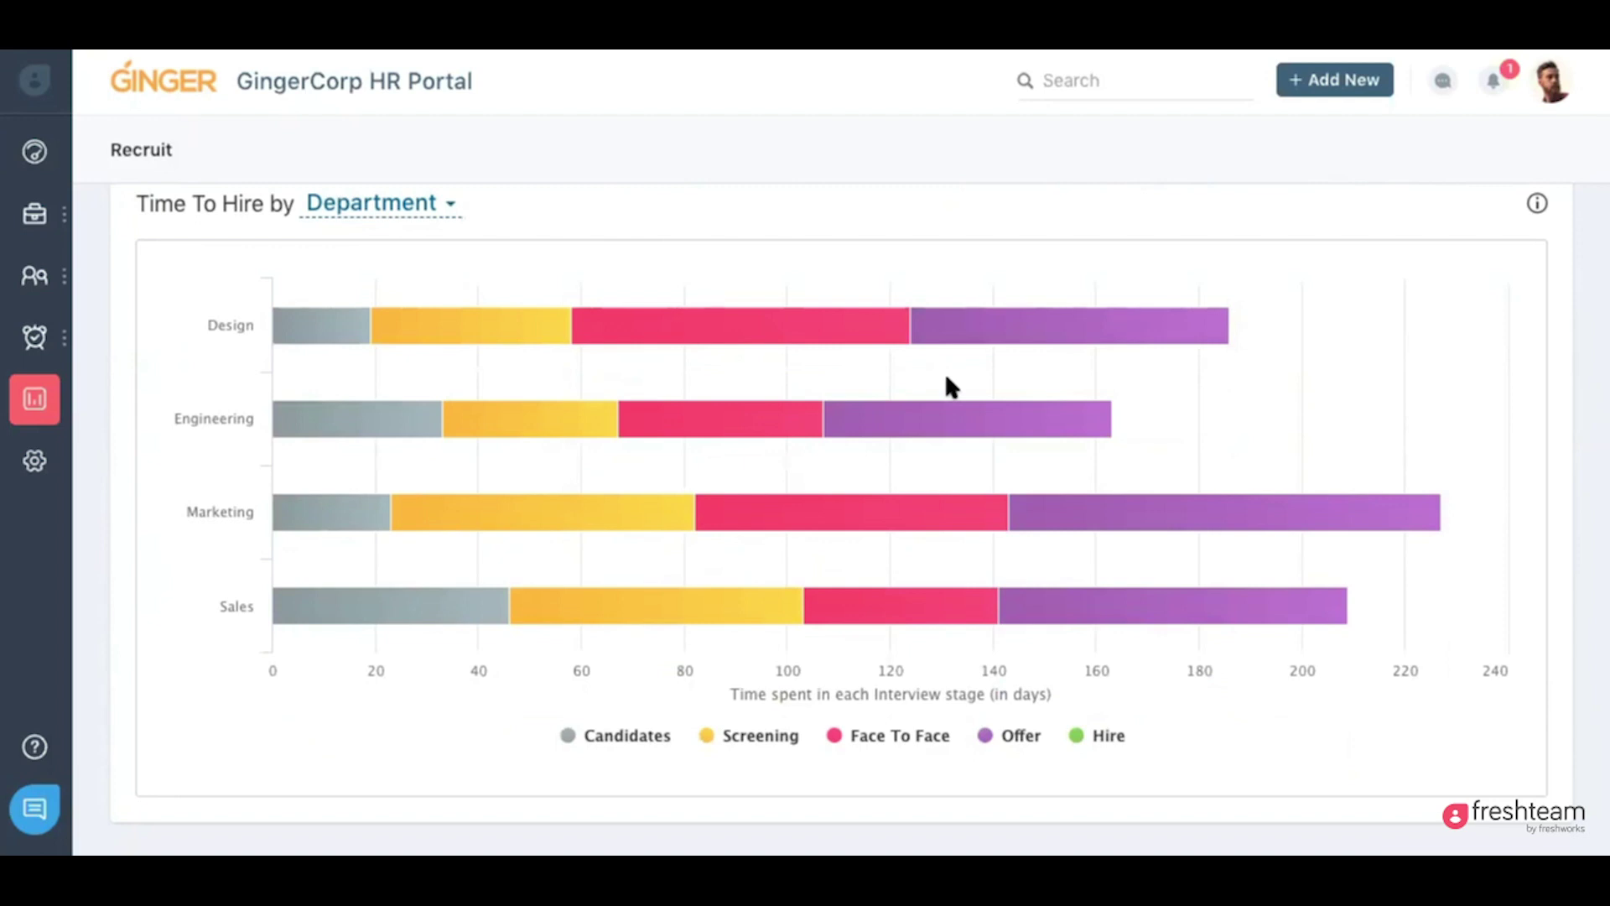
click(403, 209)
click(642, 237)
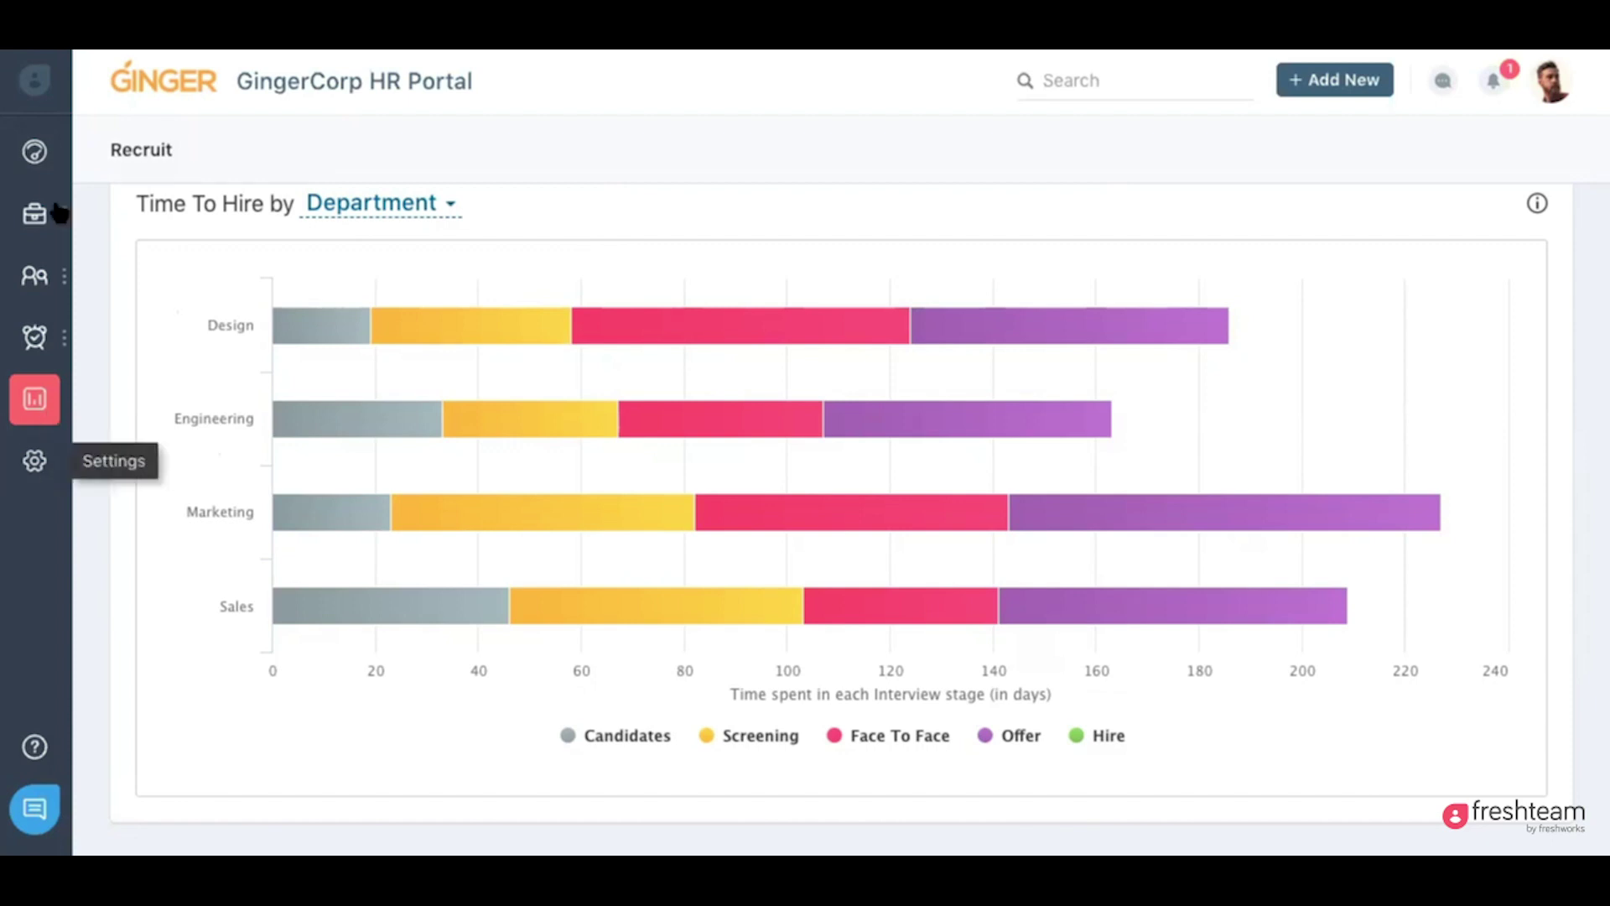
click(35, 151)
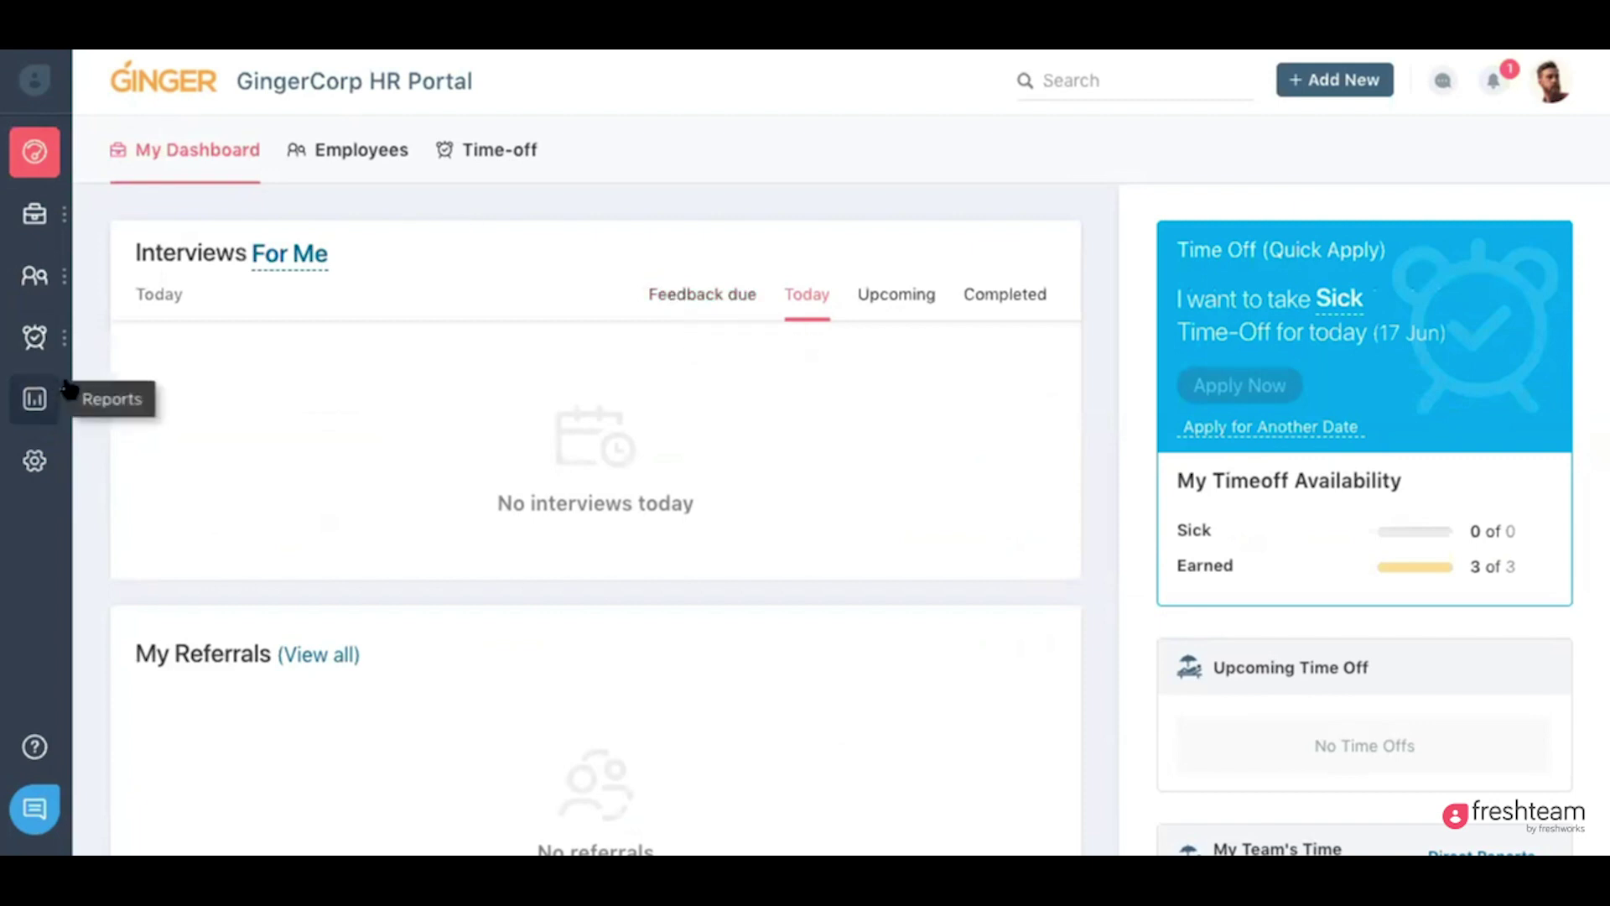
- Switch the dashboard's Interviews panel from For Me to Overall and scroll through the dashboard
click(278, 270)
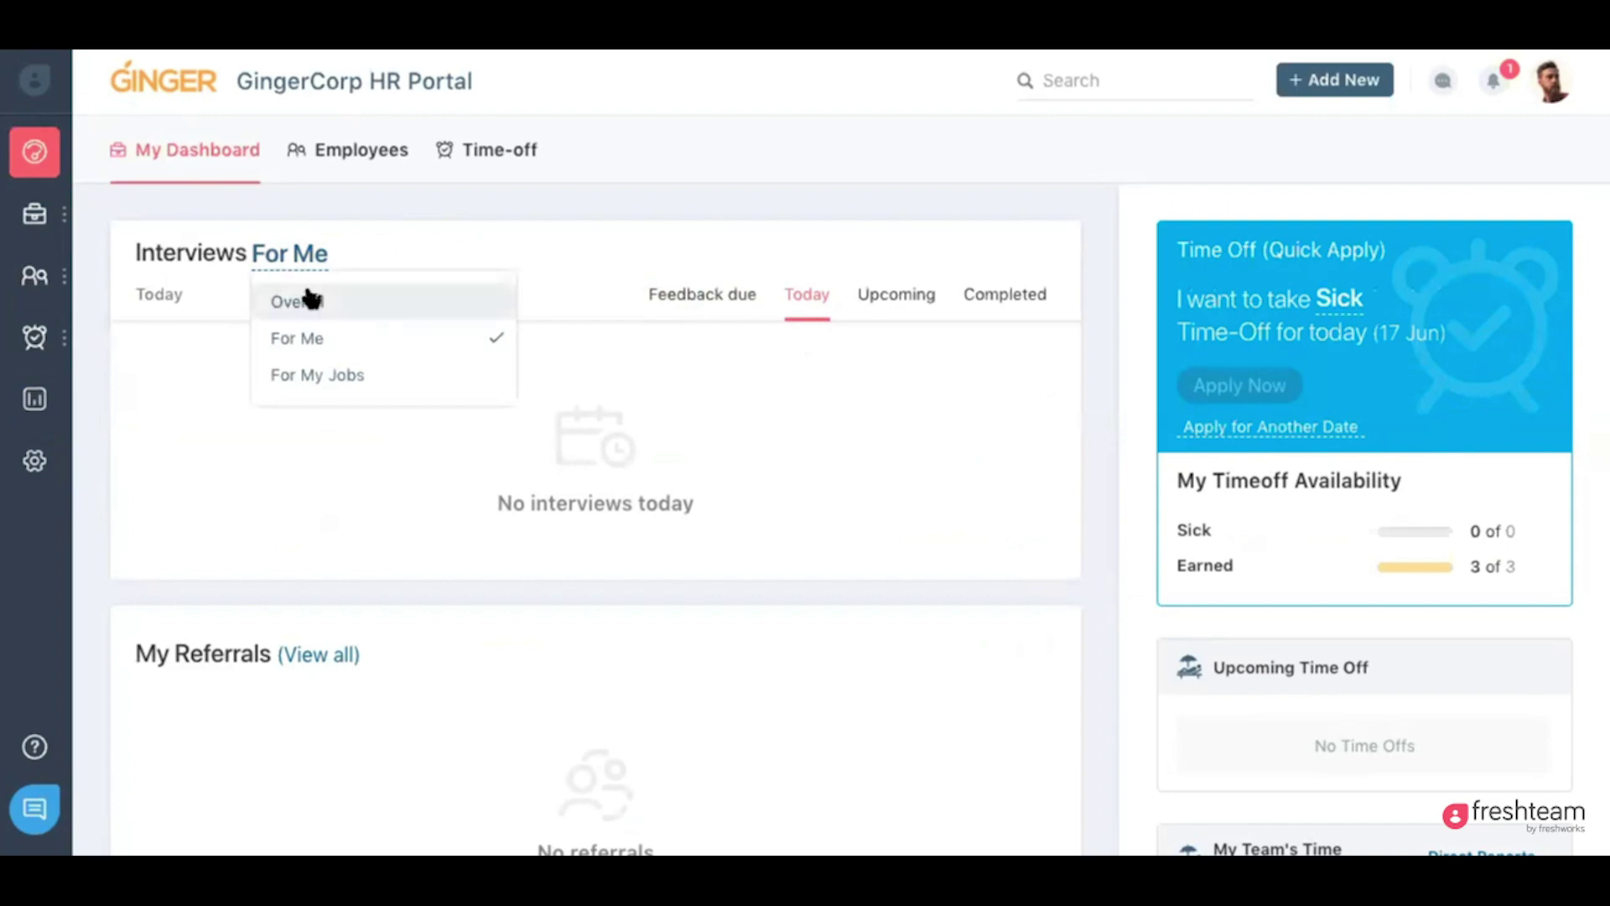
click(310, 300)
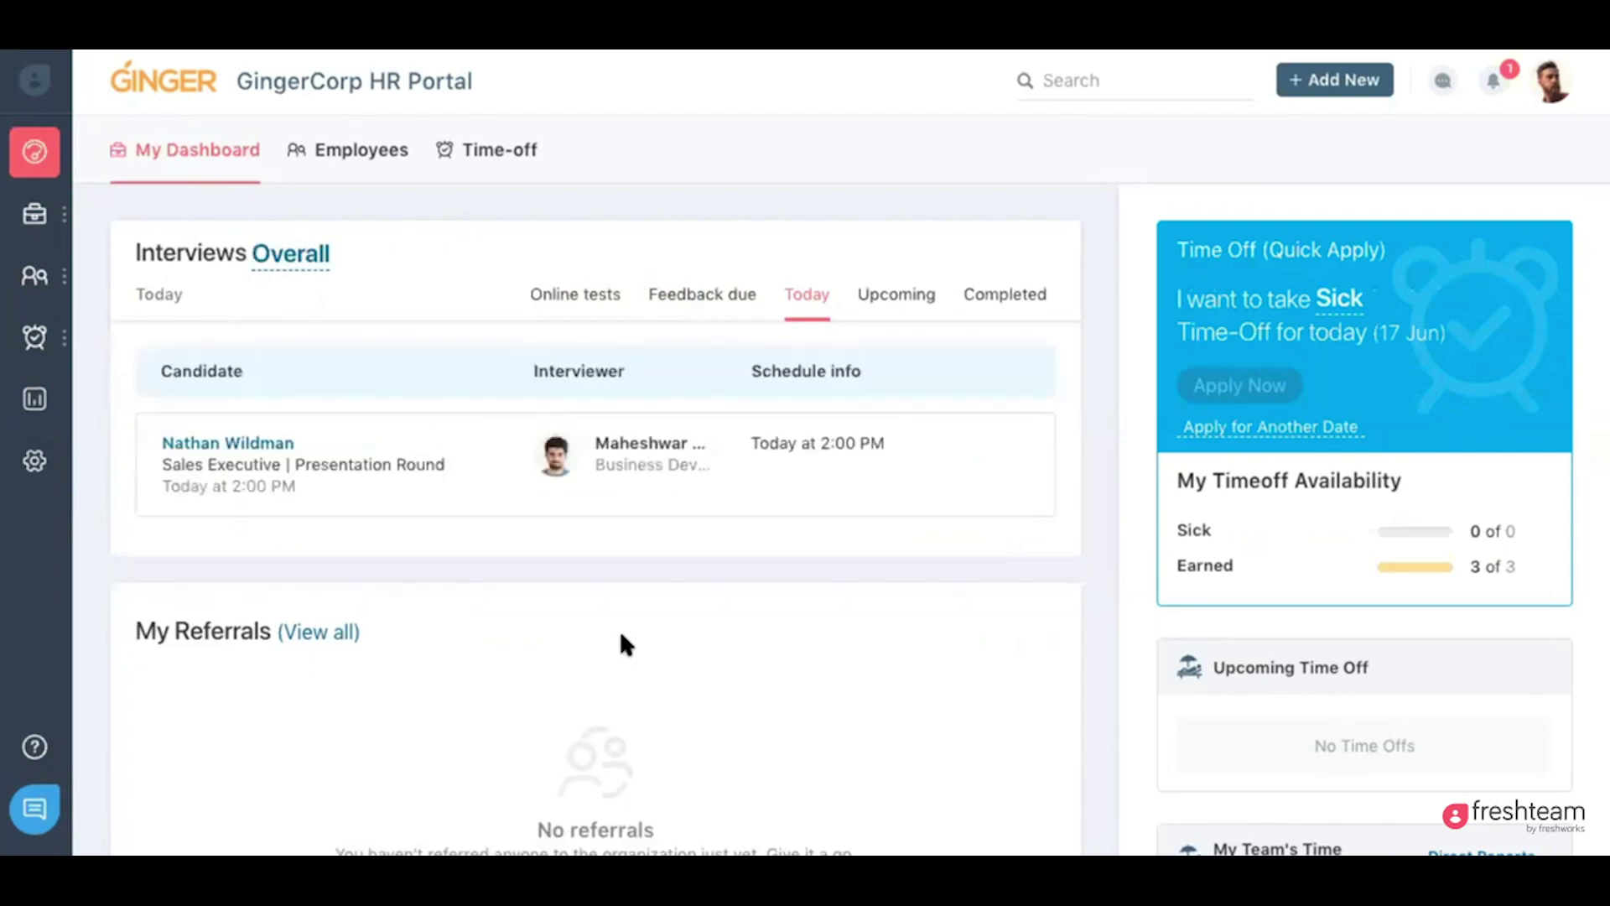
scroll(792, 656, down, 4)
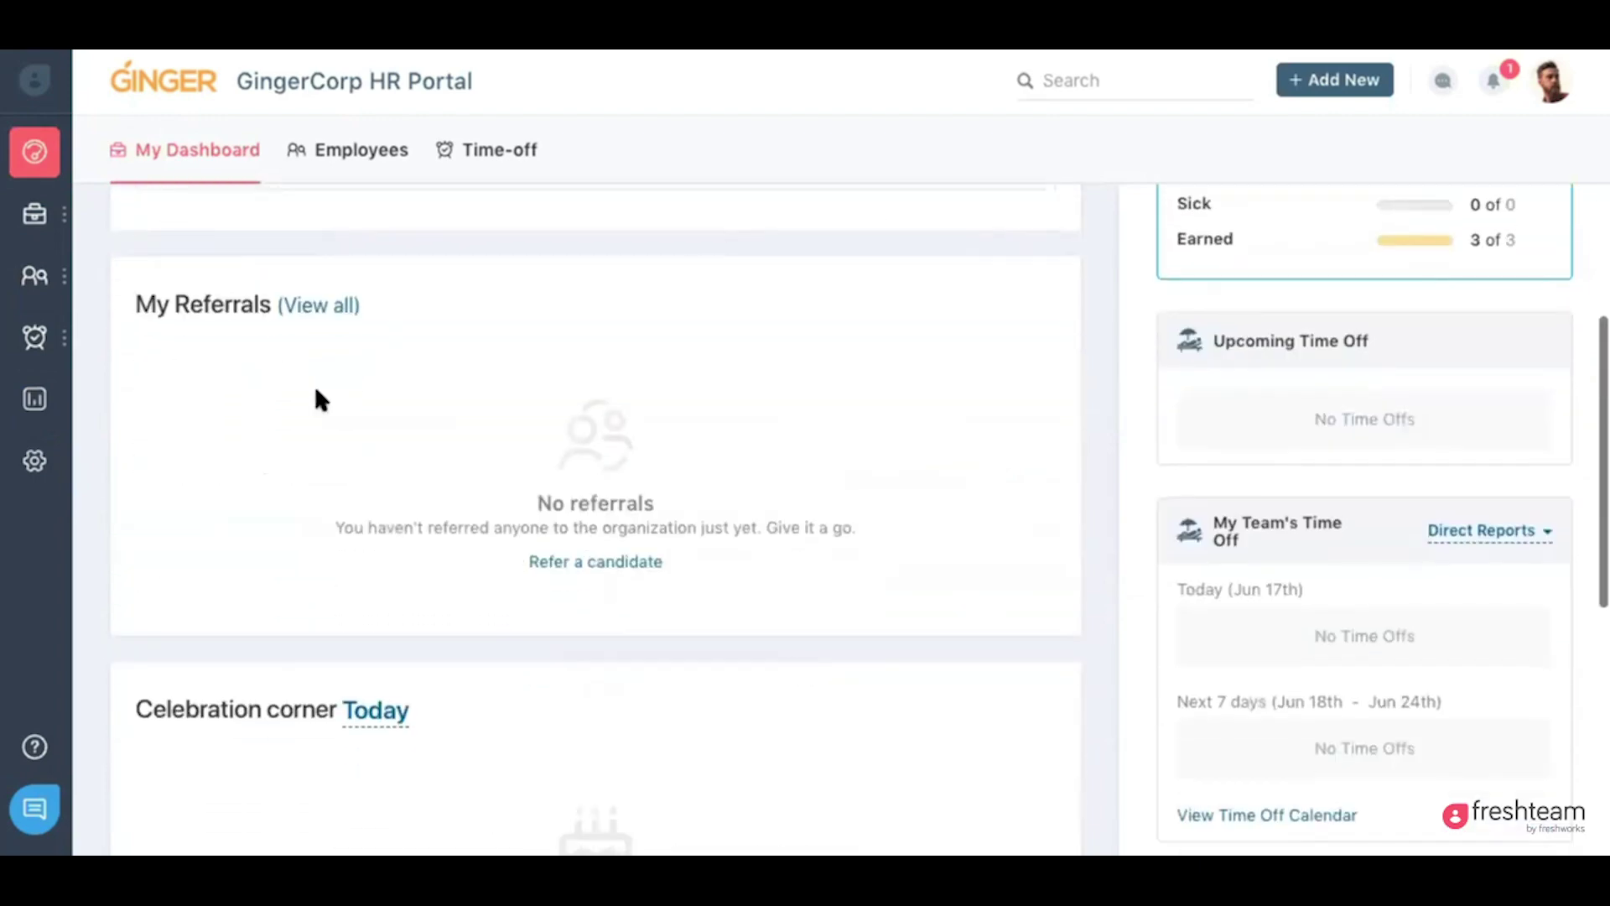
scroll(126, 417, up, 1)
scroll(584, 504, down, 4)
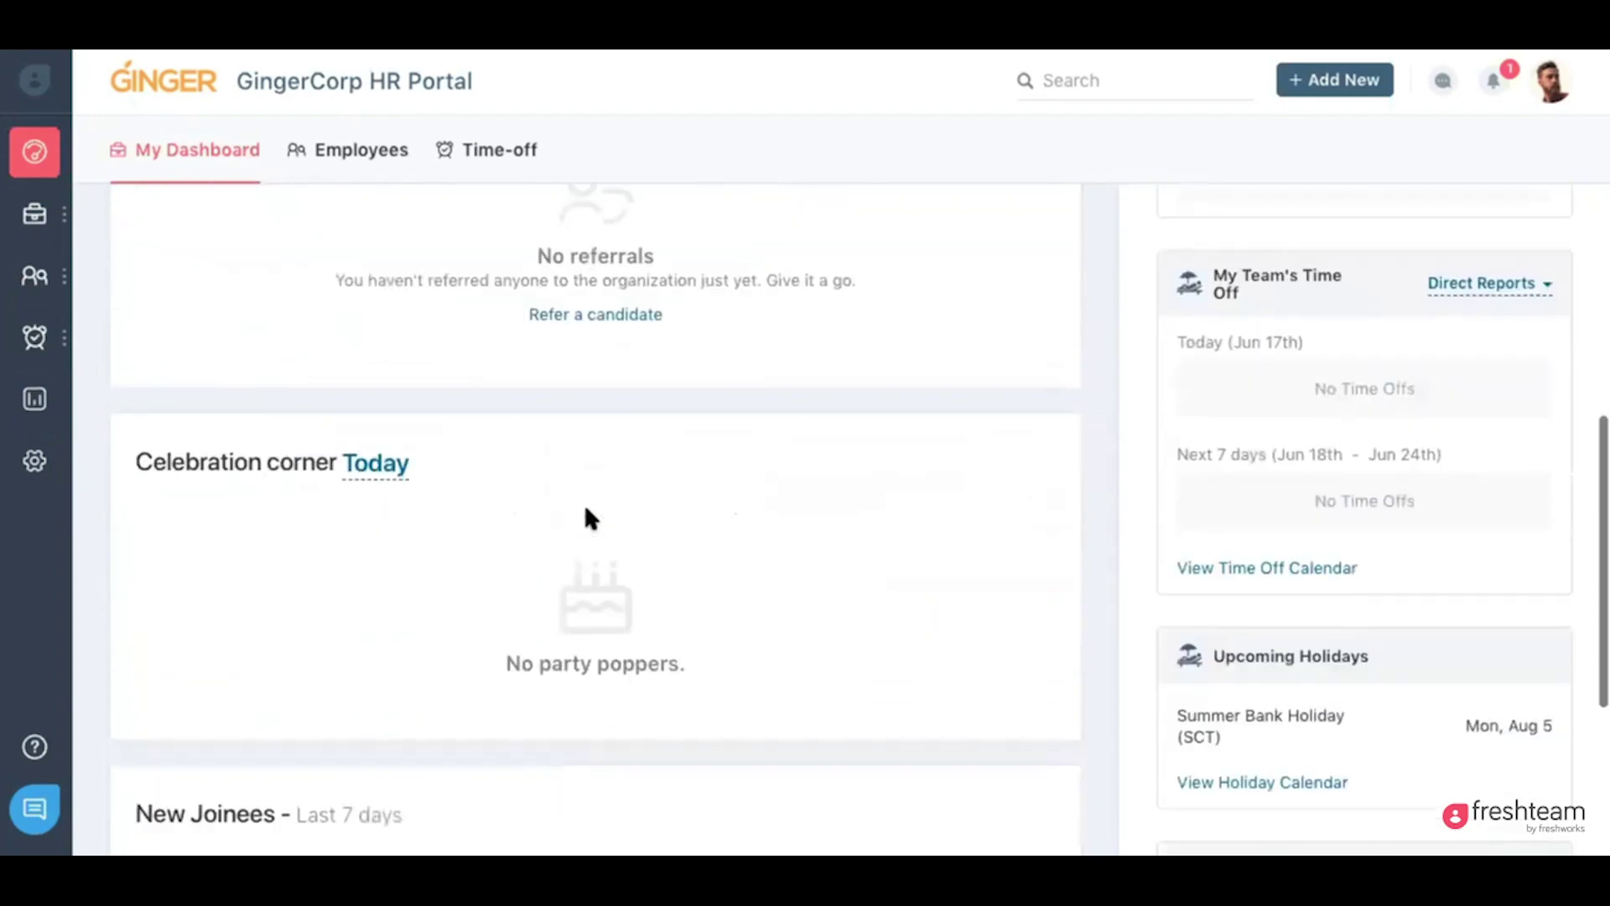
scroll(322, 717, down, 3)
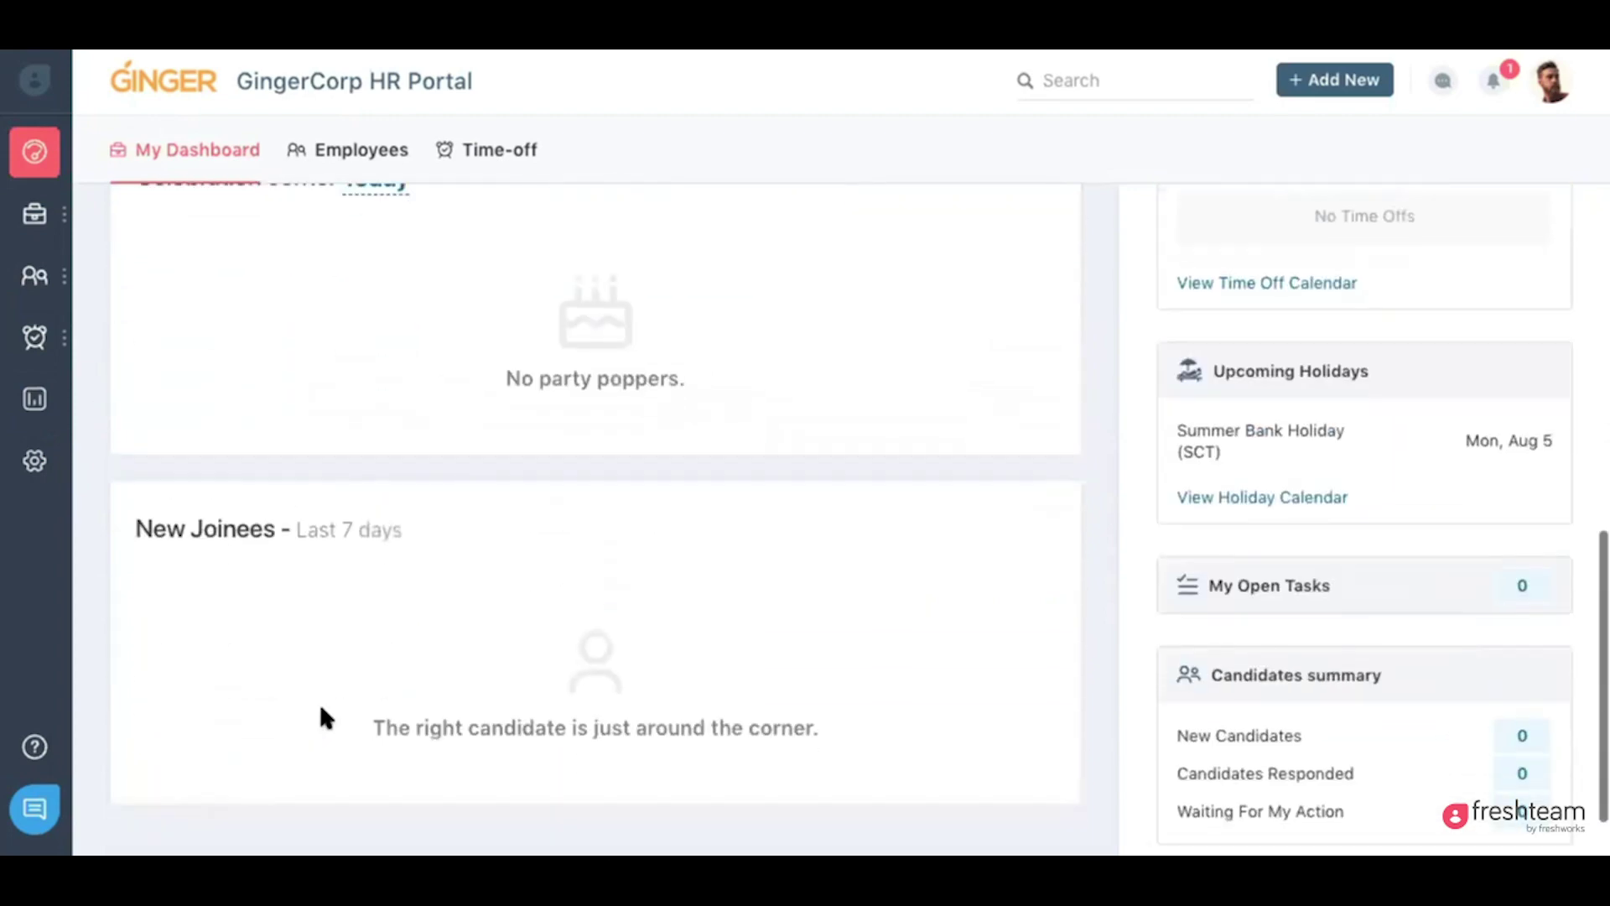
scroll(1204, 526, up, 9)
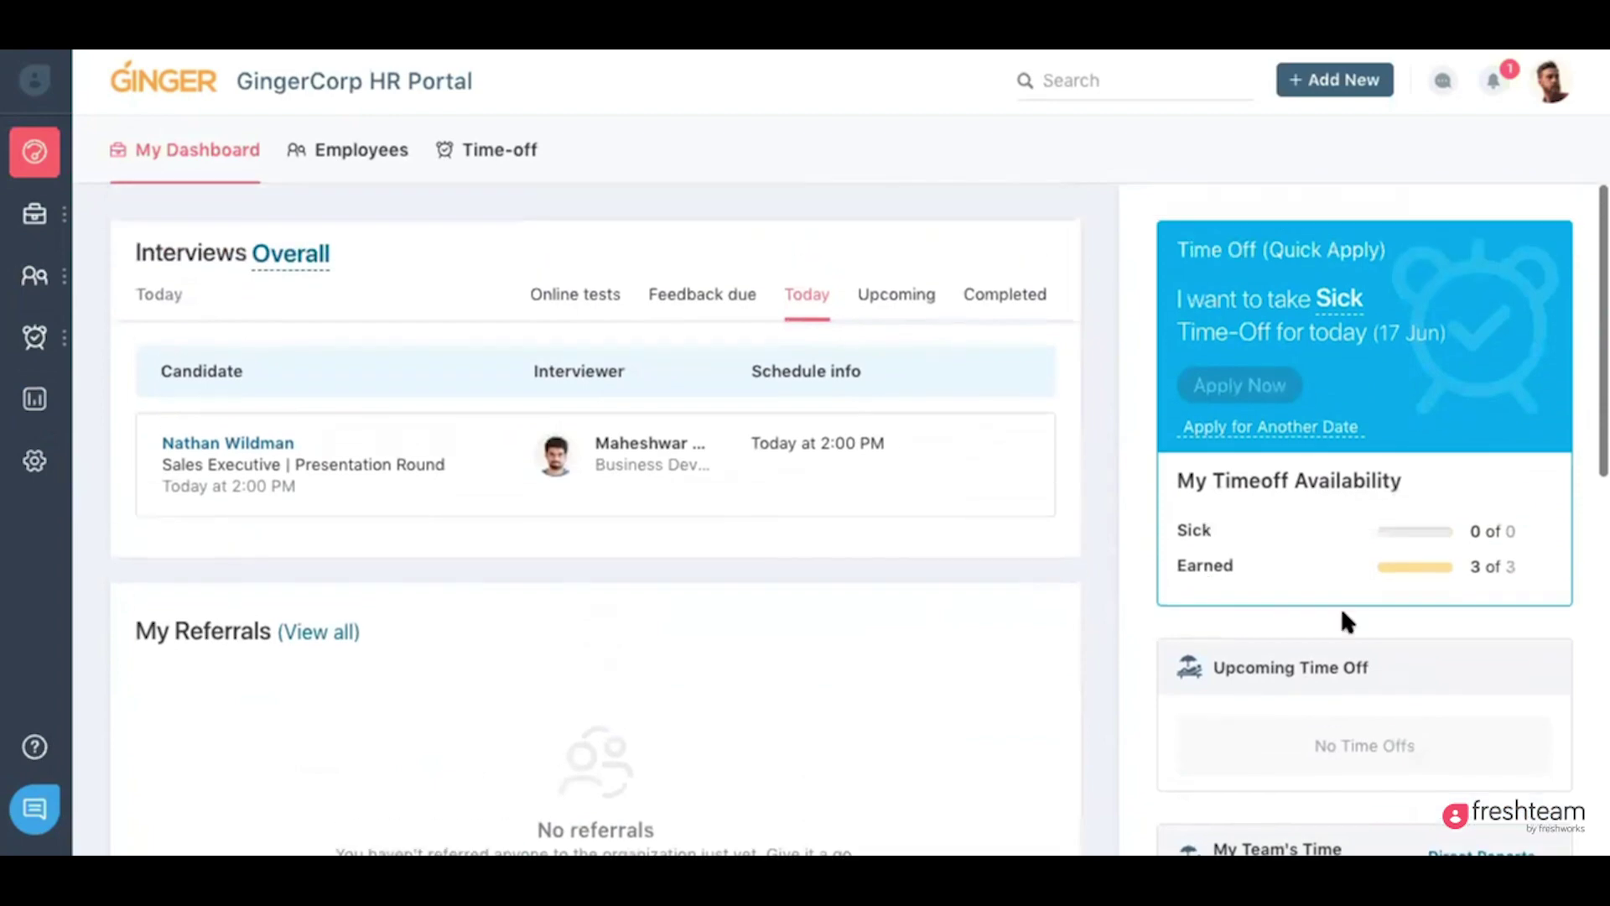
scroll(1340, 606, down, 4)
scroll(1341, 607, down, 7)
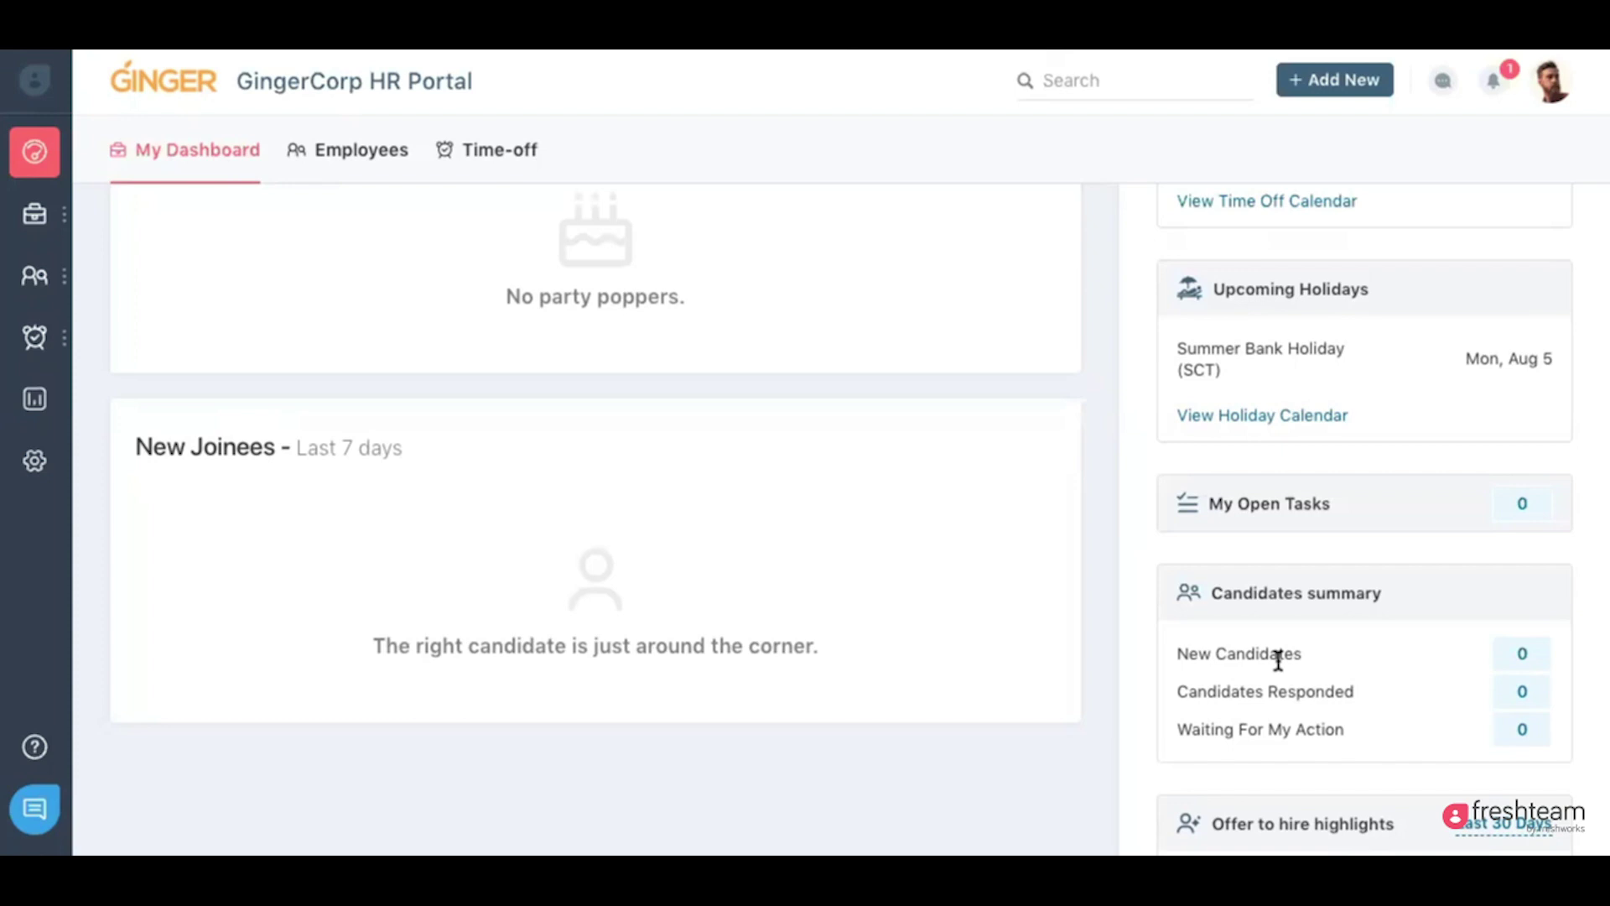
scroll(1277, 660, down, 2)
scroll(215, 740, up, 15)
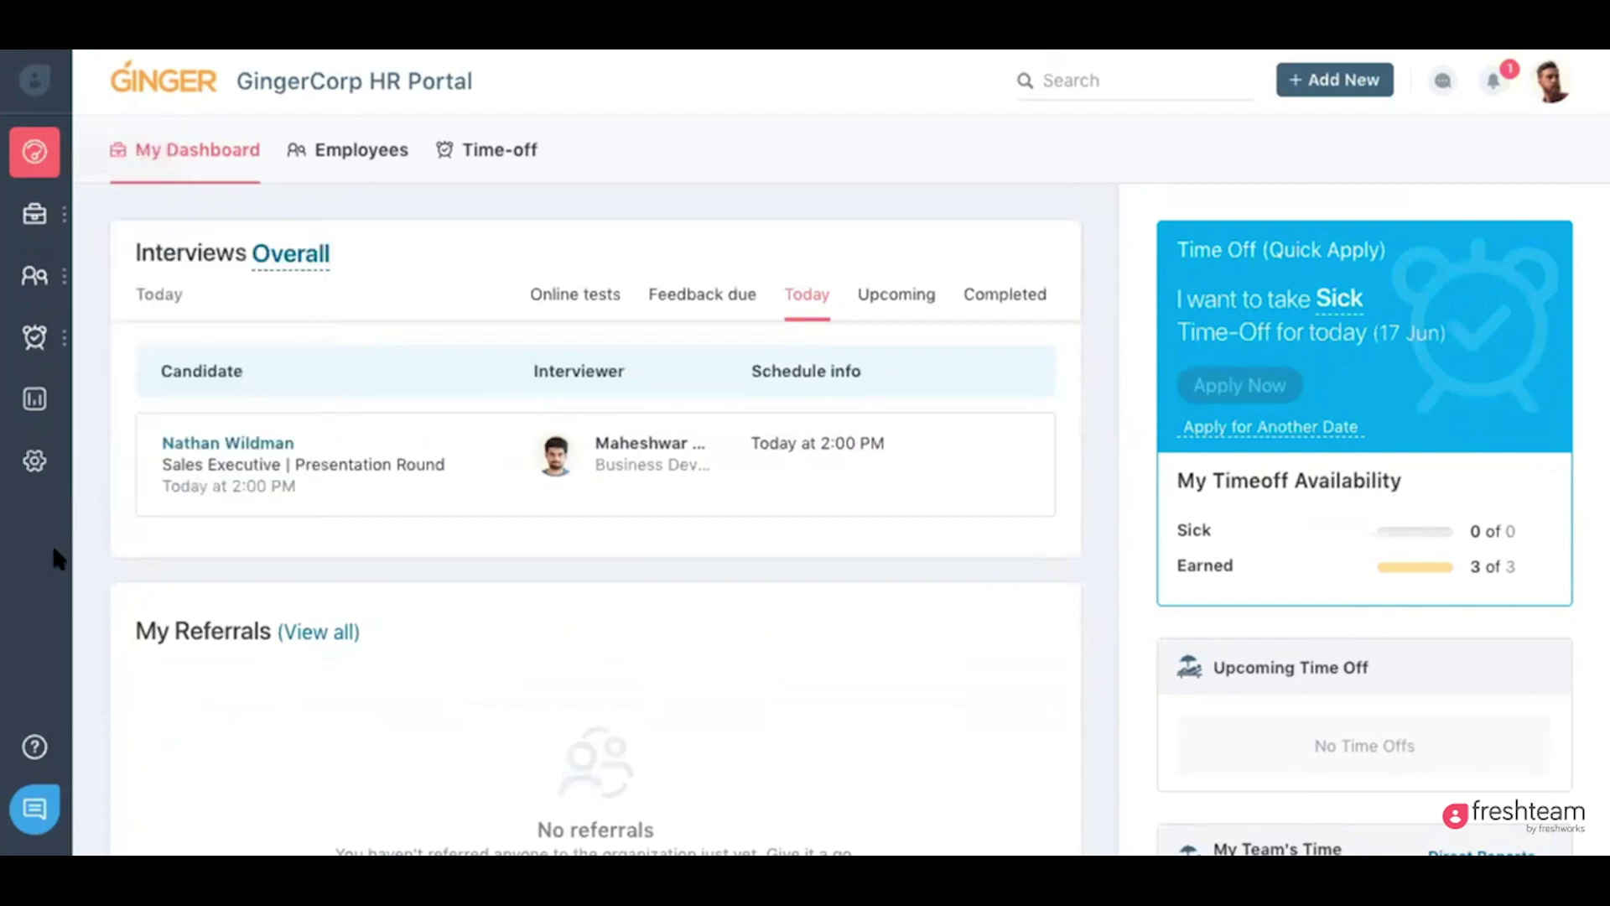
- In Settings > Offer Templates, review the list of dynamic placeholders for offer letters
click(33, 460)
scroll(713, 591, down, 7)
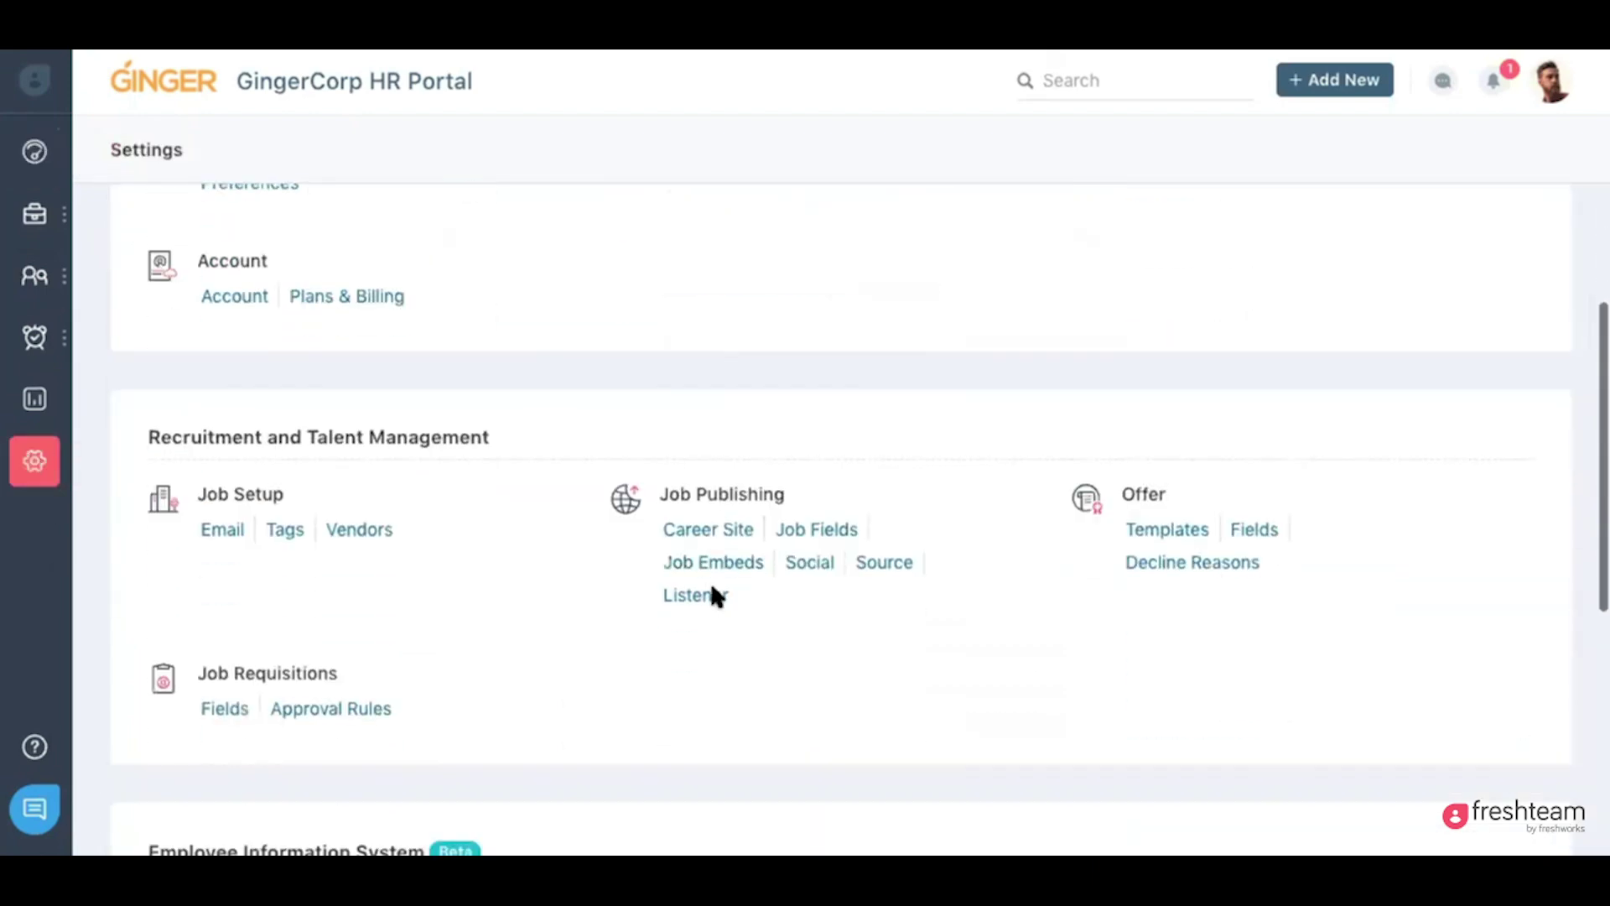
scroll(1178, 631, up, 4)
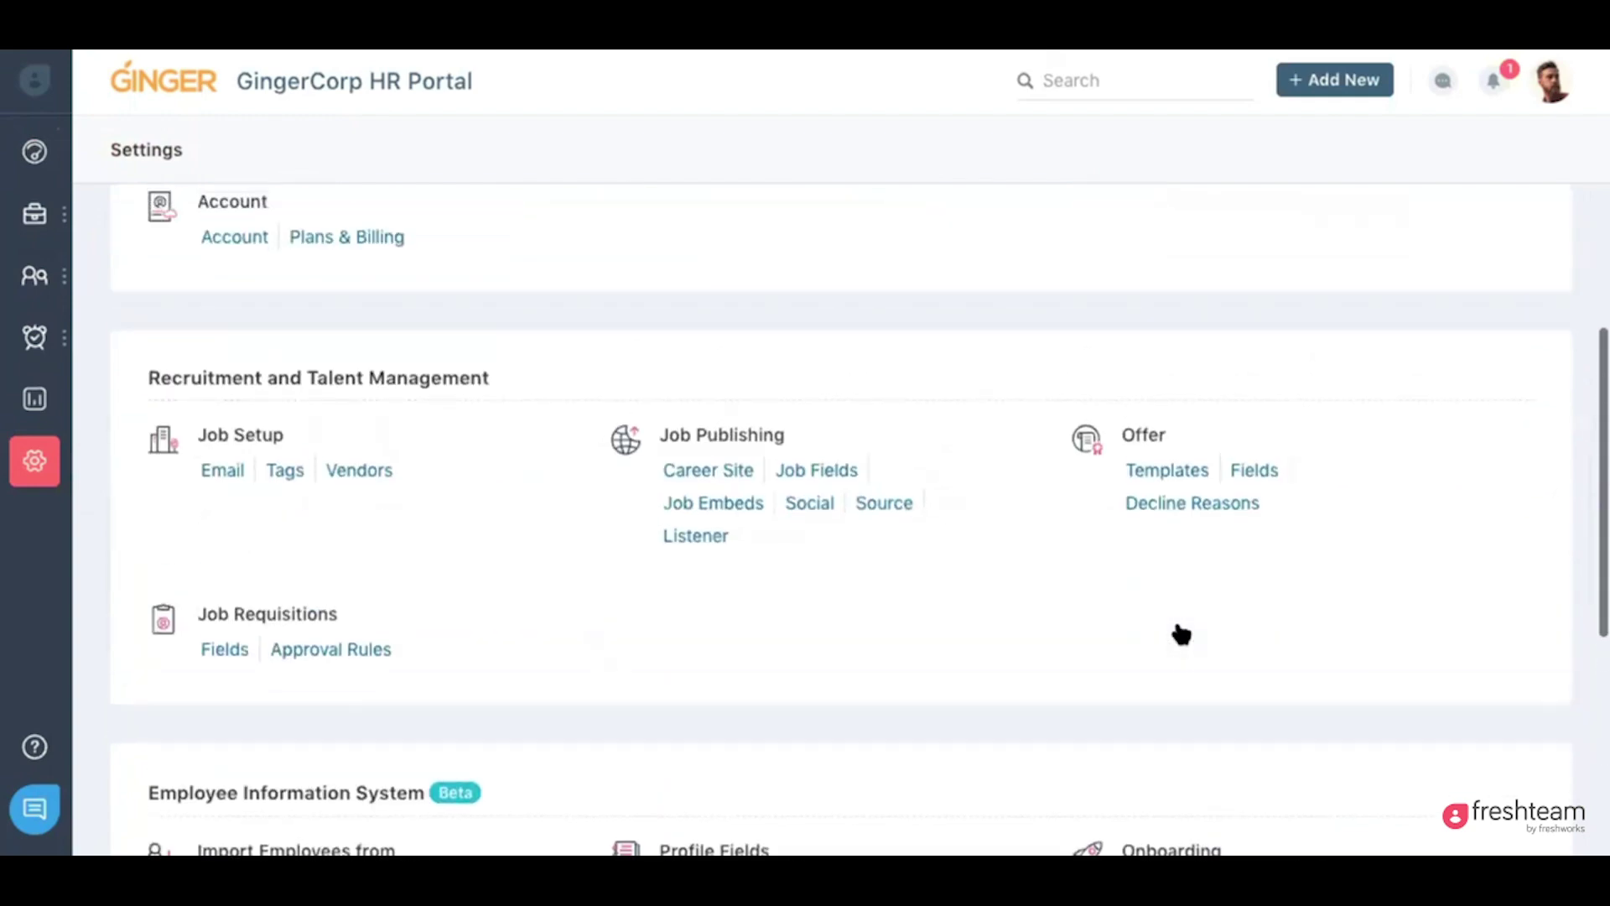
click(1174, 504)
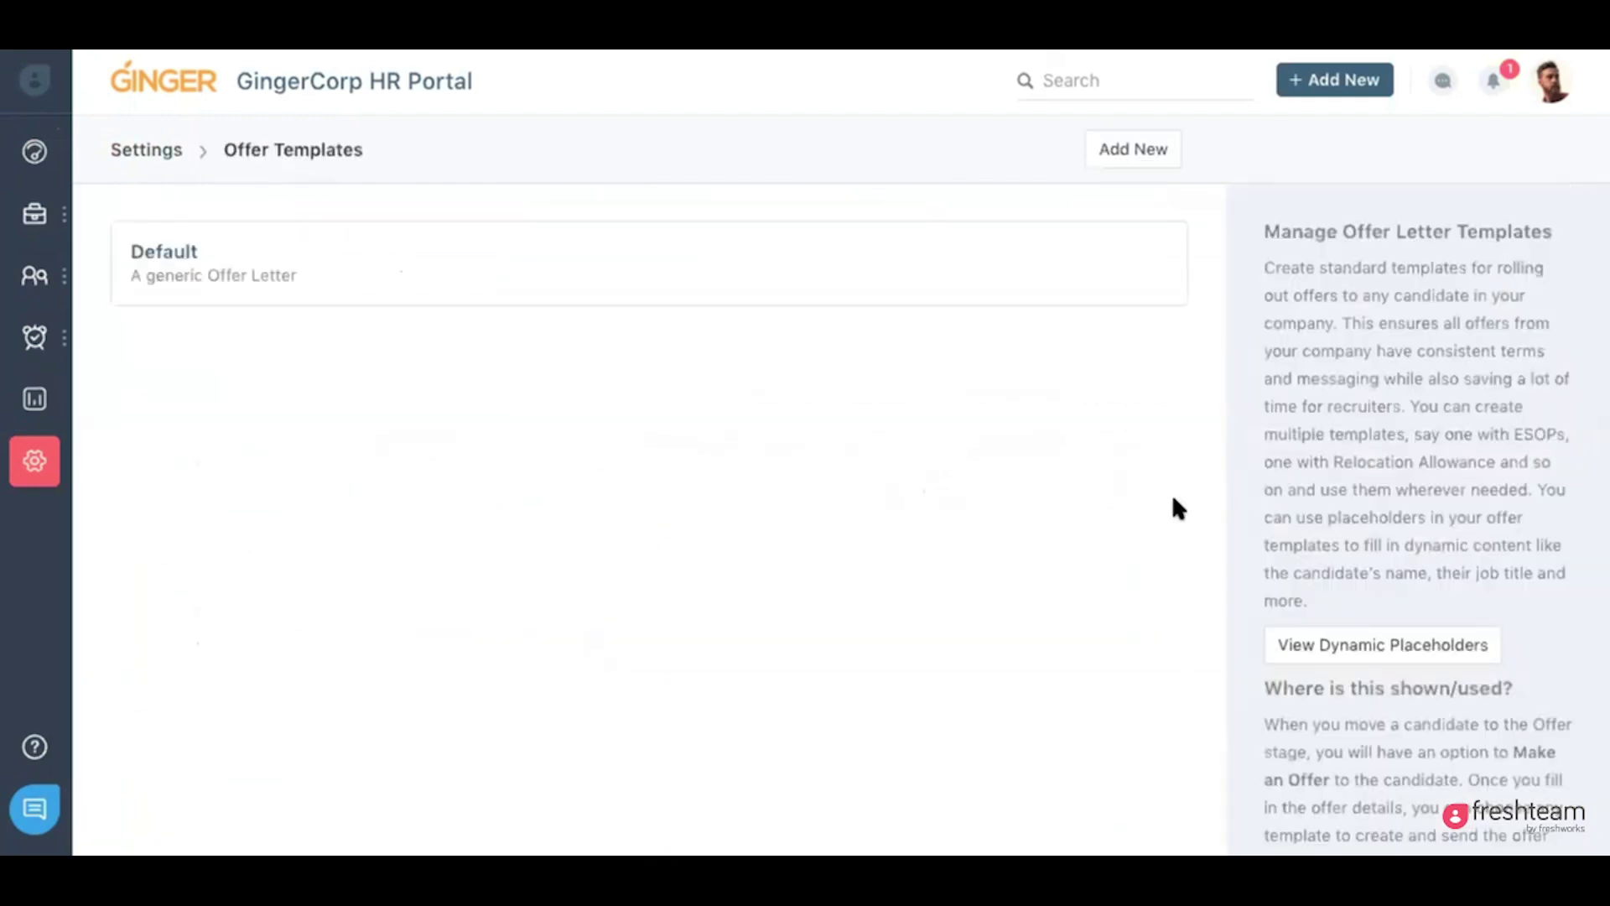
click(1350, 644)
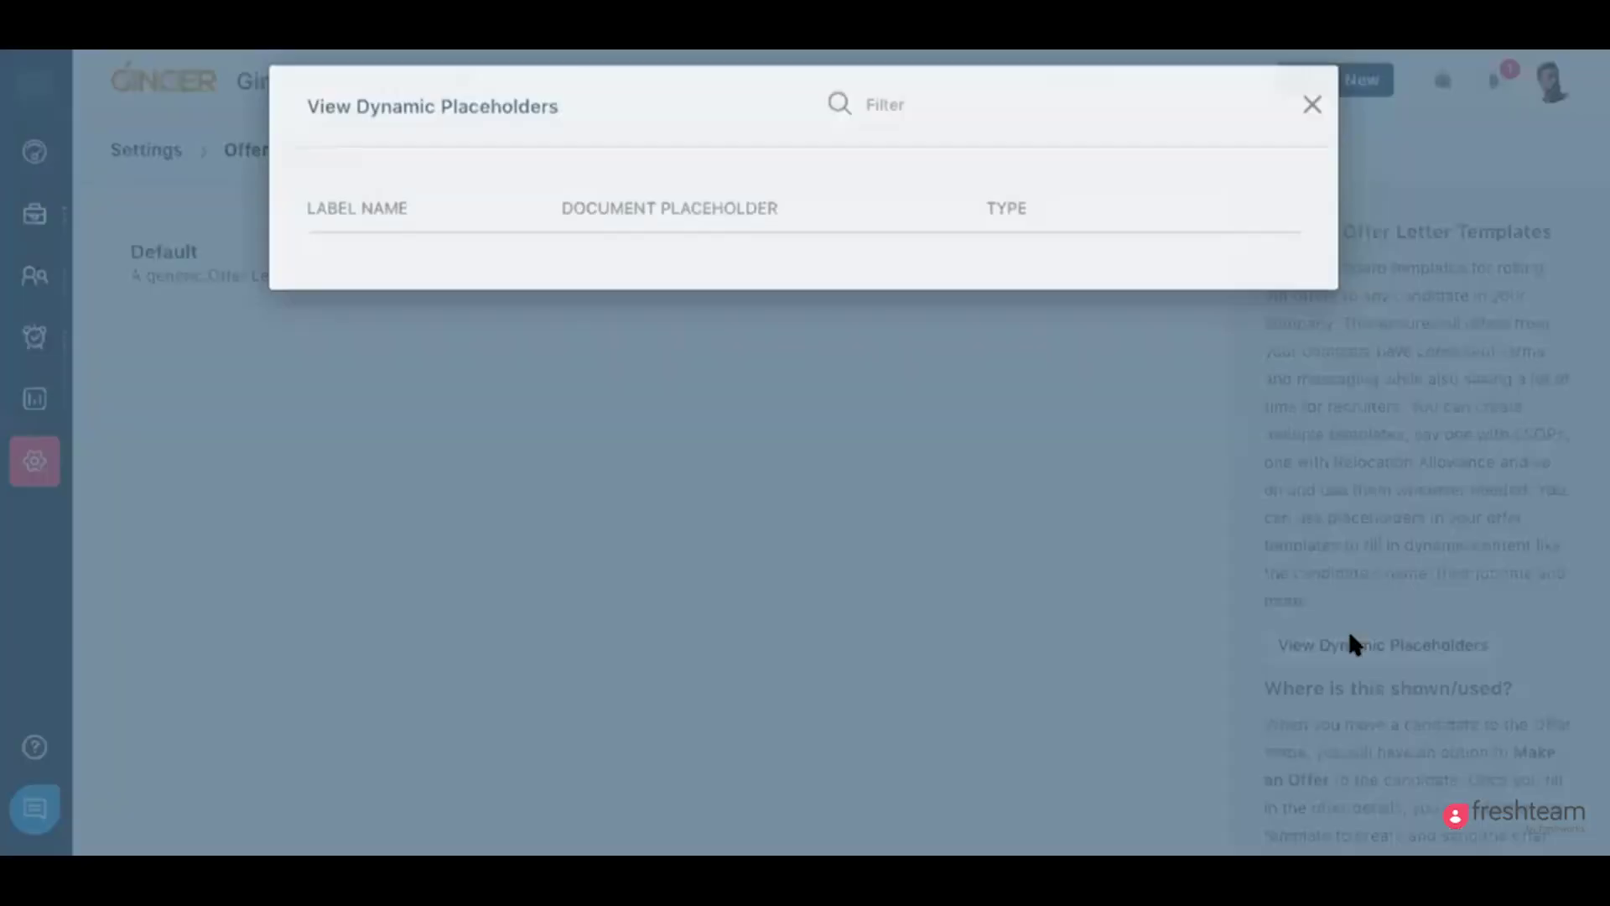
scroll(869, 528, down, 5)
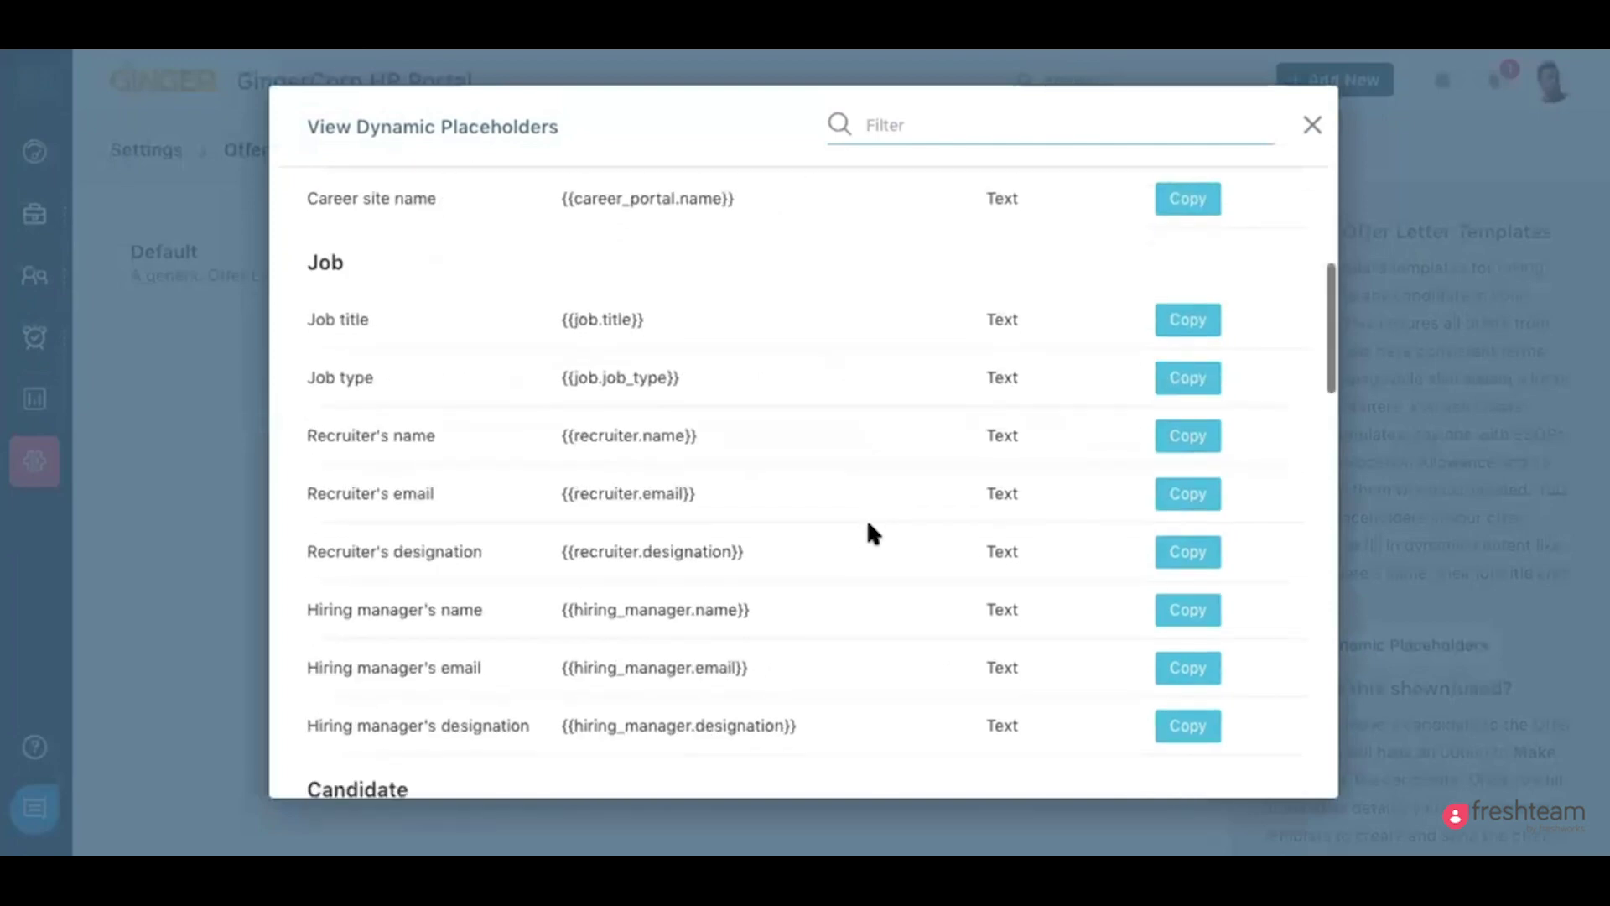
scroll(867, 528, down, 1)
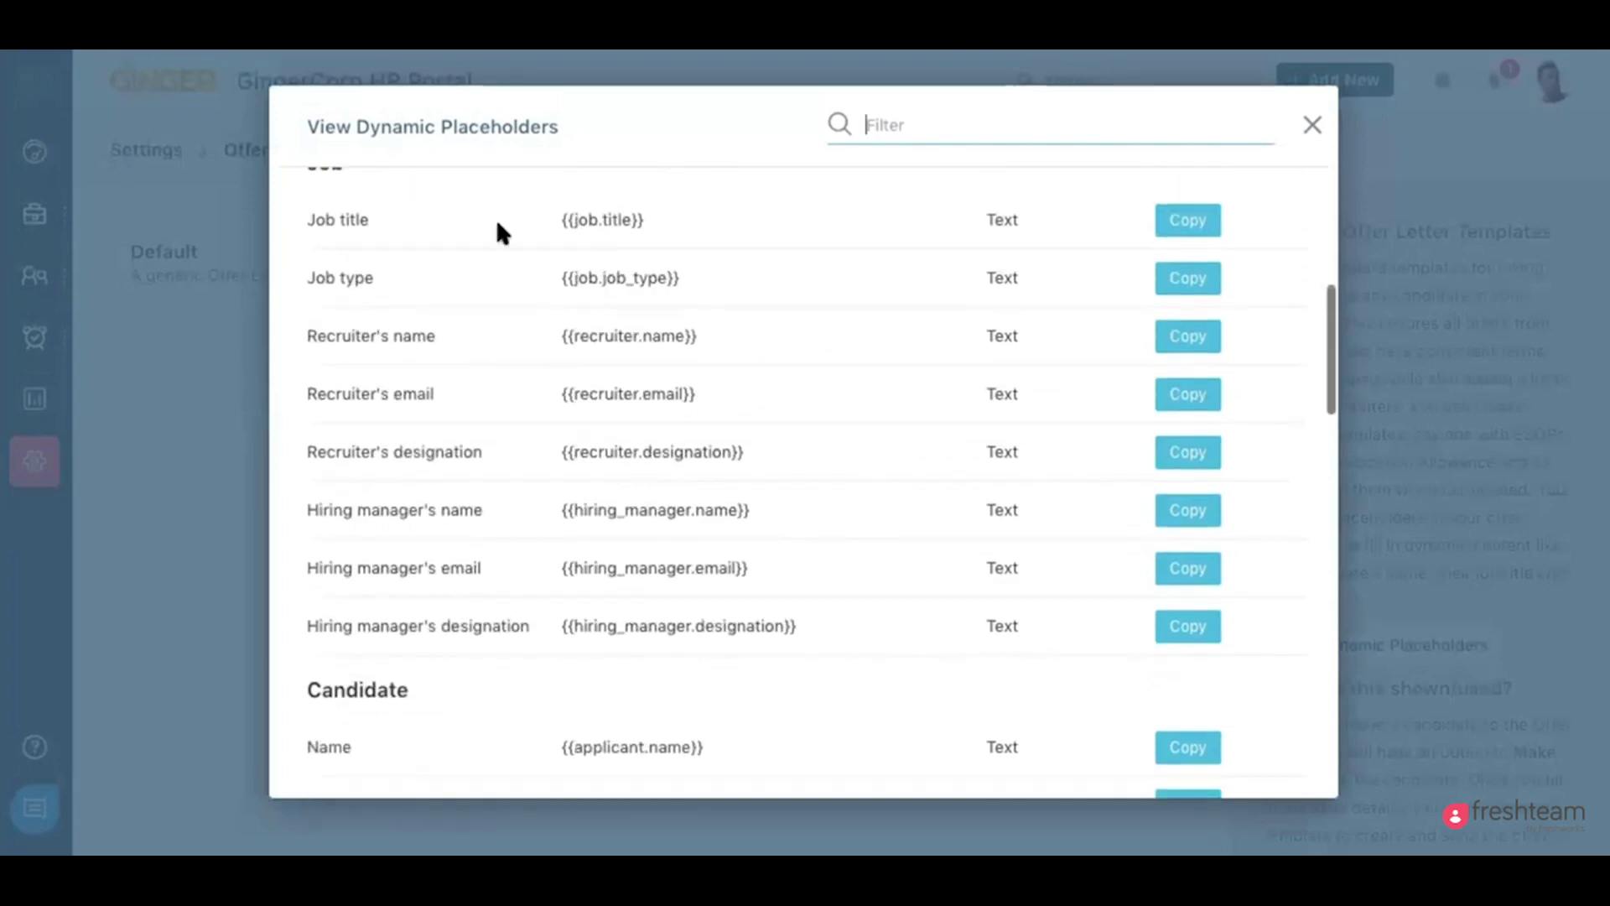
click(1312, 125)
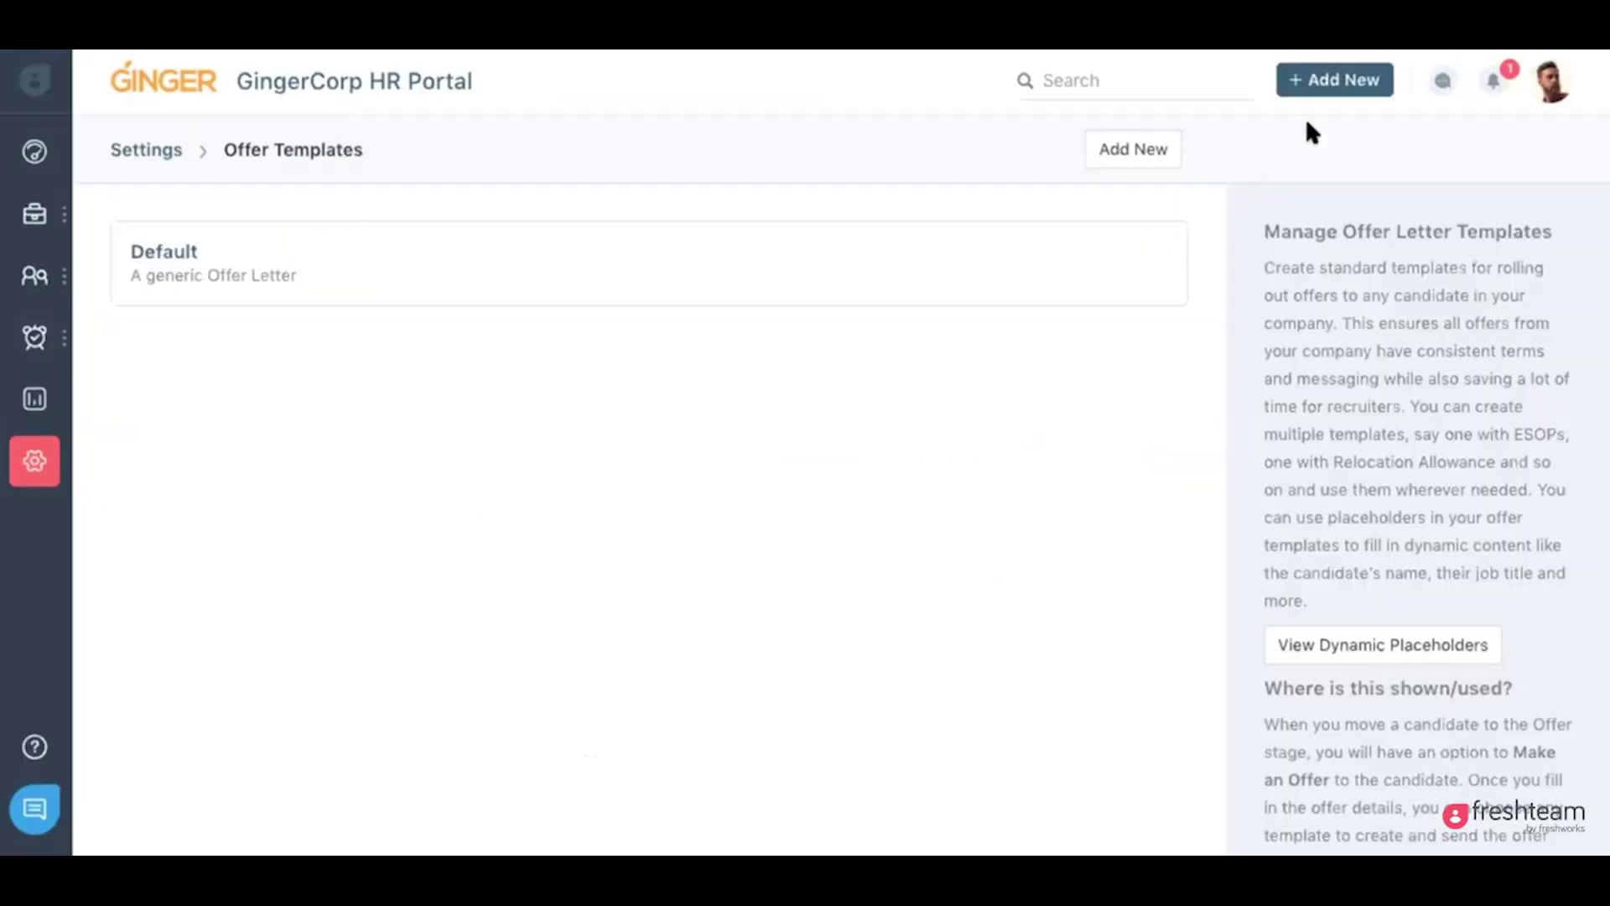
- Start and discard a new offer template, then go to the Sales Executive job pipeline
click(1120, 154)
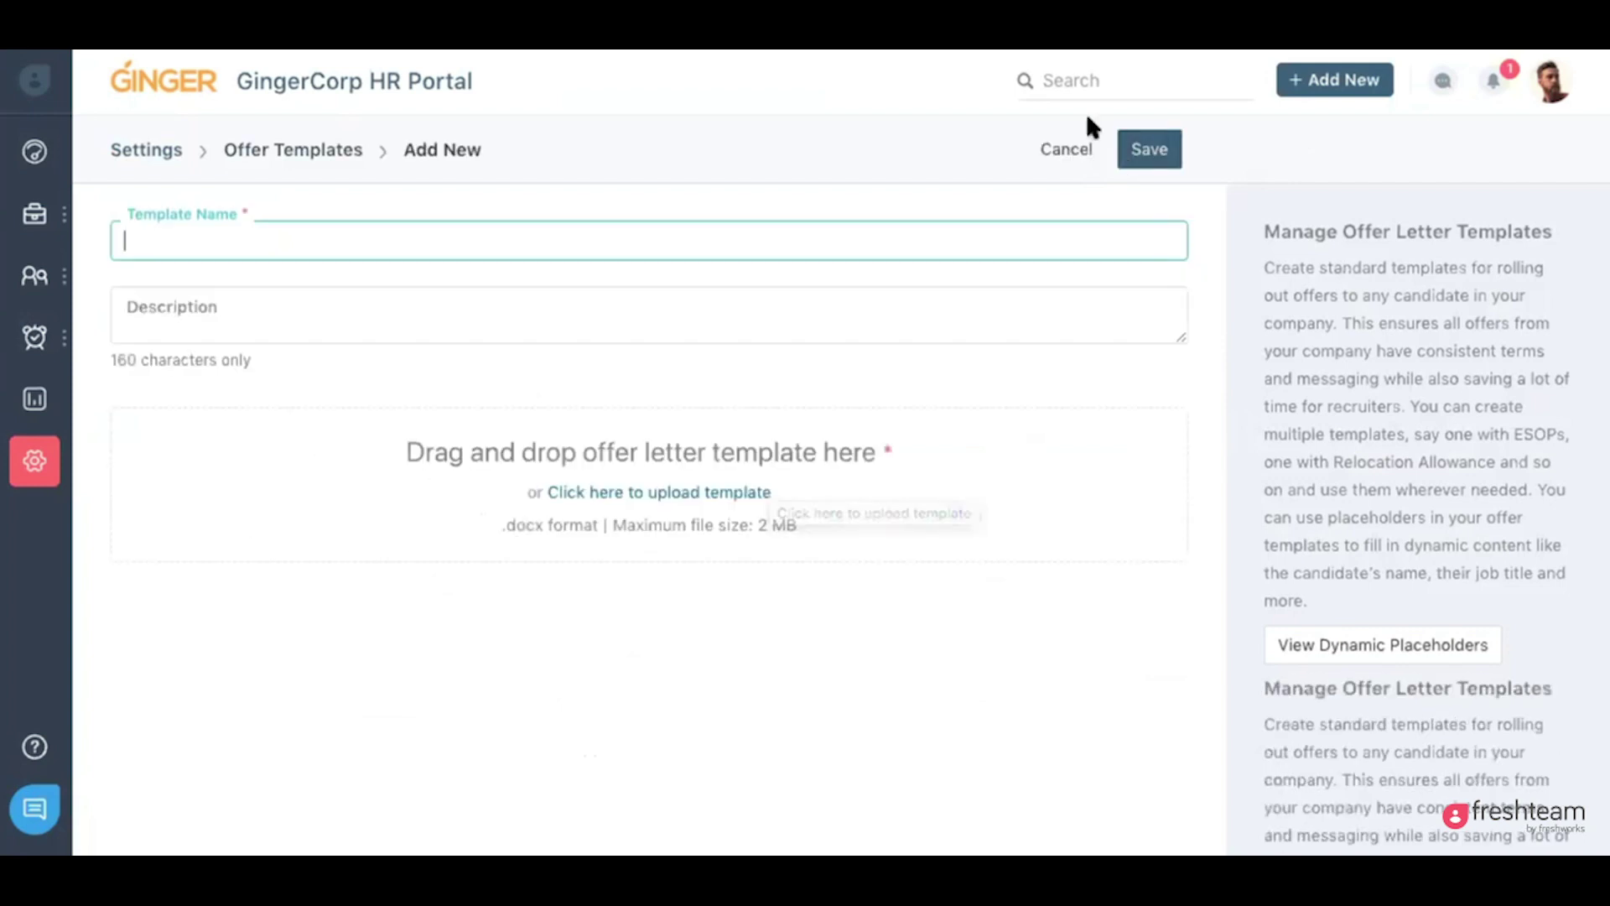
click(1068, 148)
mouse_move(34, 213)
click(181, 251)
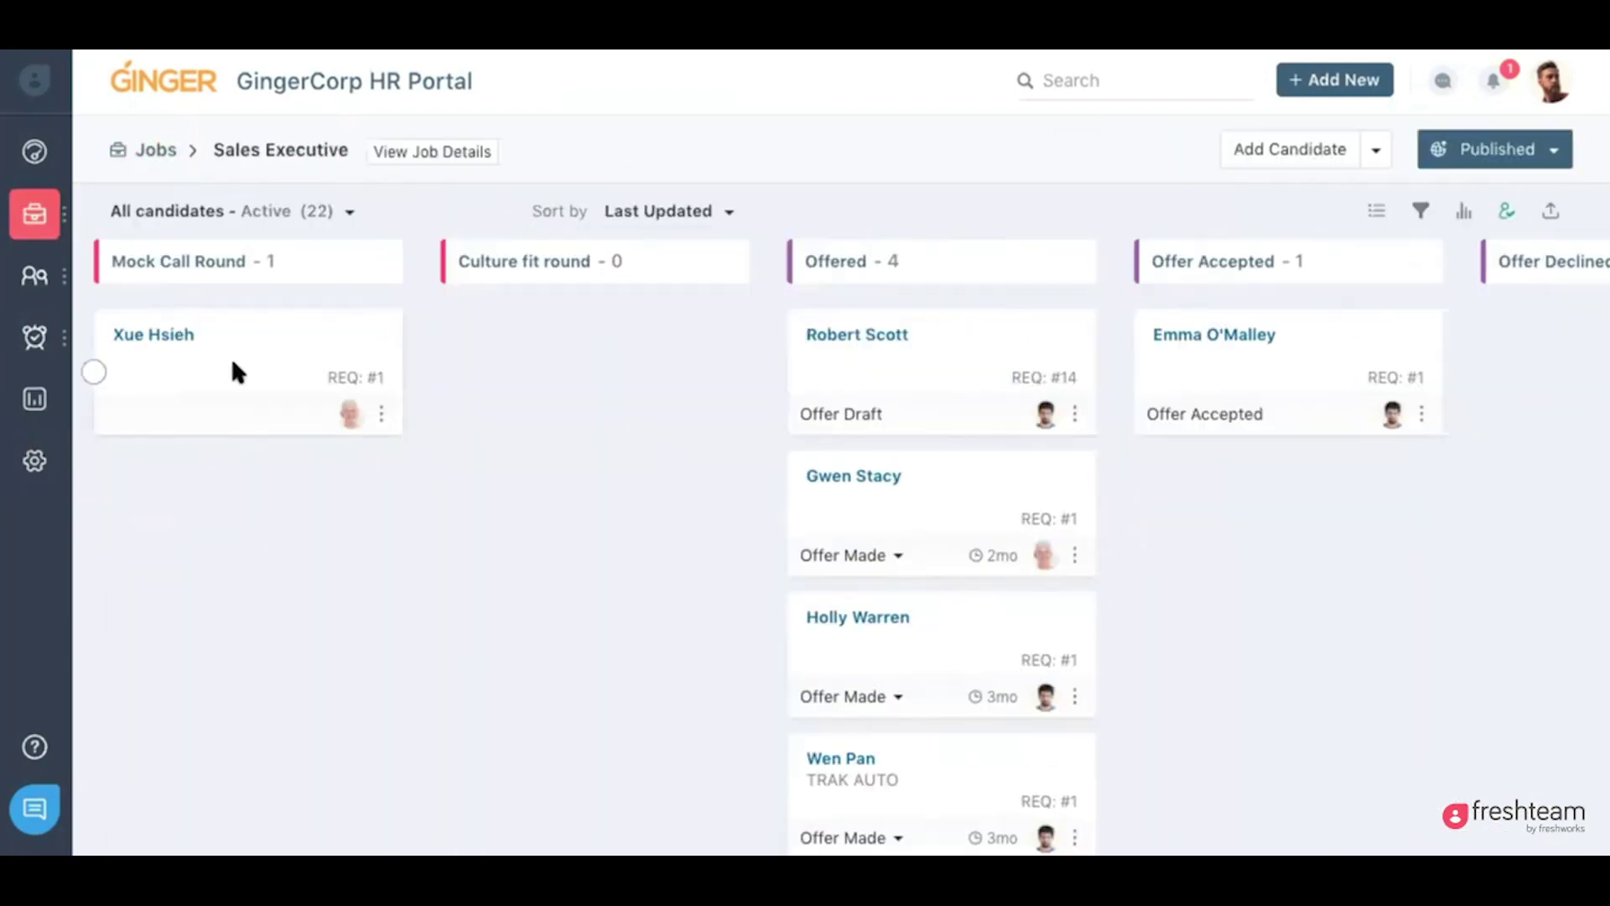
- Move a candidate from Mock Call Round to Offered, linked to the Lead - US Designer requisition
drag(251, 307, 866, 409)
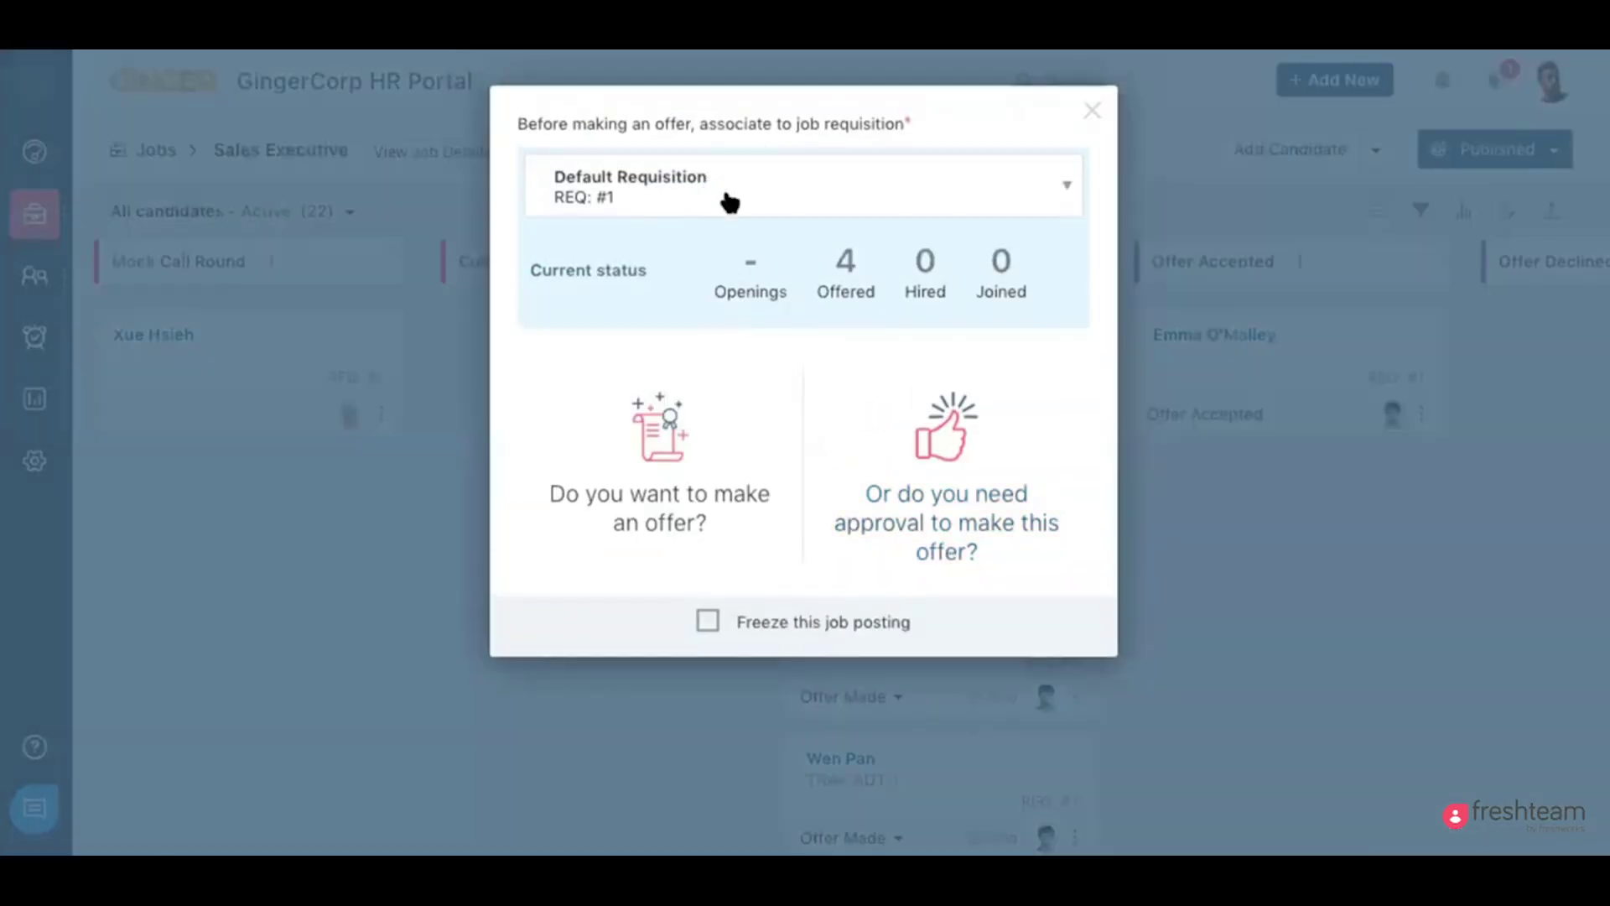
click(730, 202)
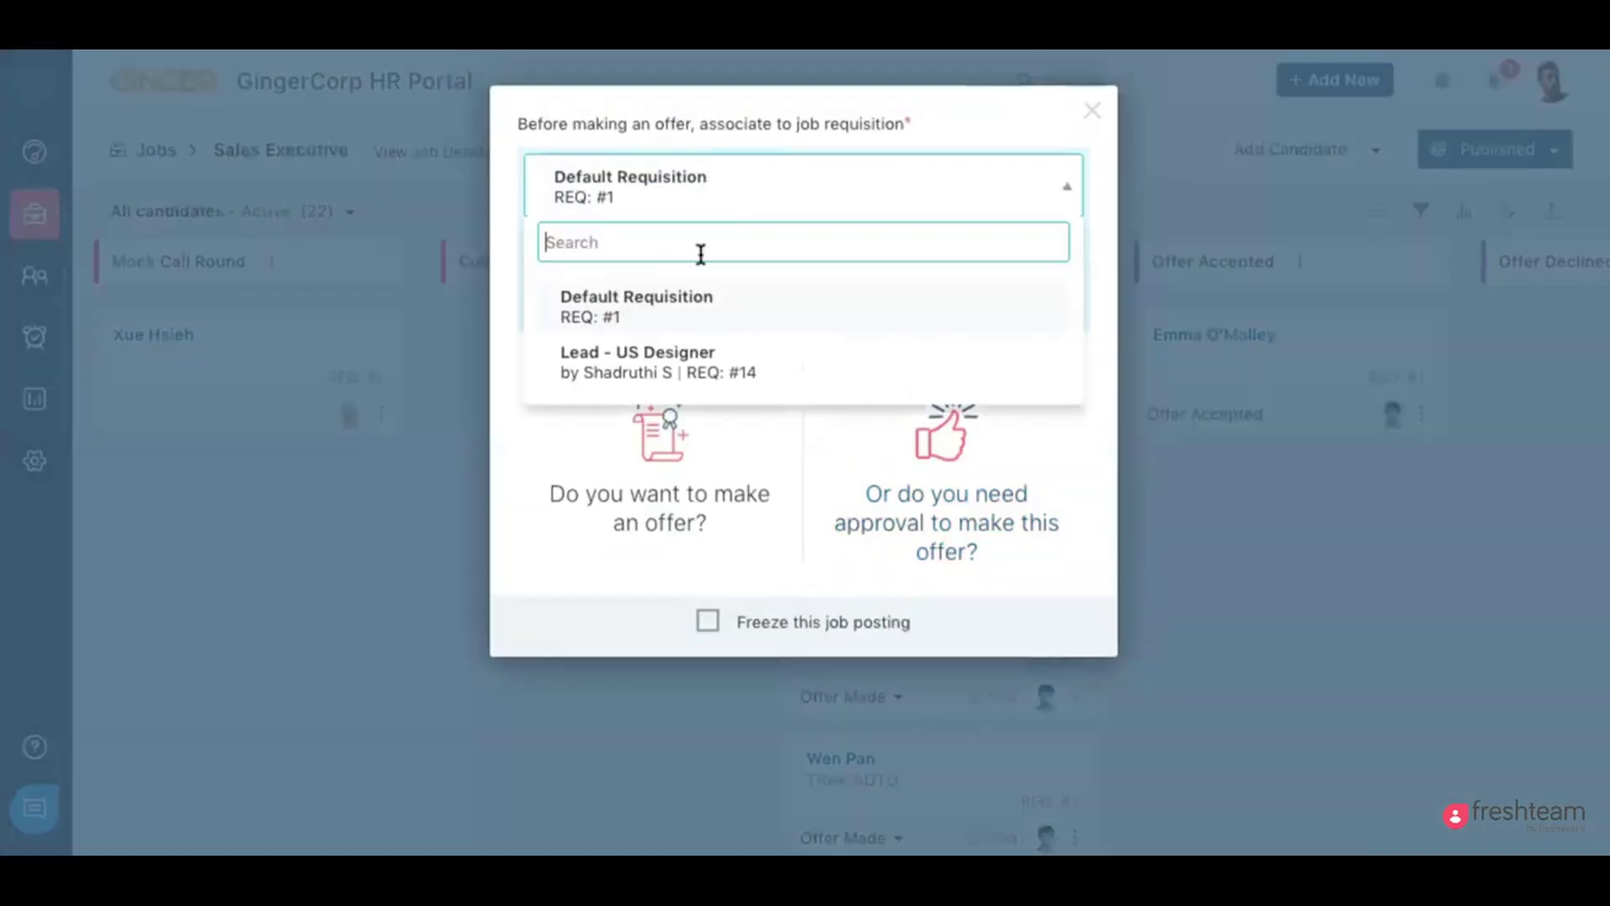
click(672, 356)
- Make the candidate an offer with salary 10000, valid until June 19
click(658, 476)
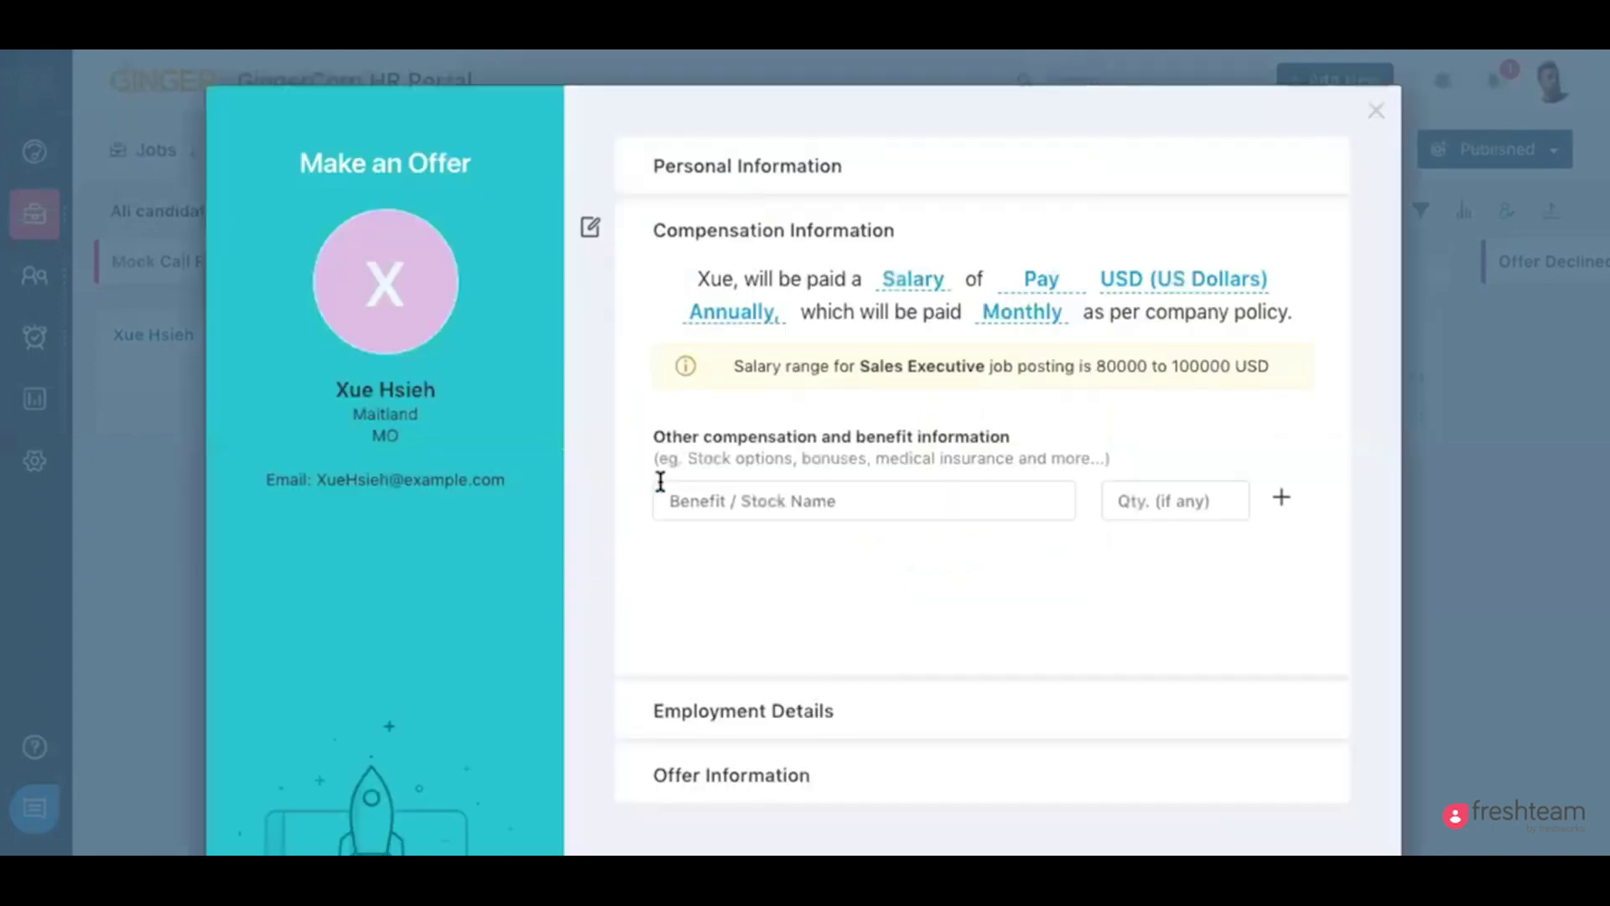
click(1051, 280)
text(10000)
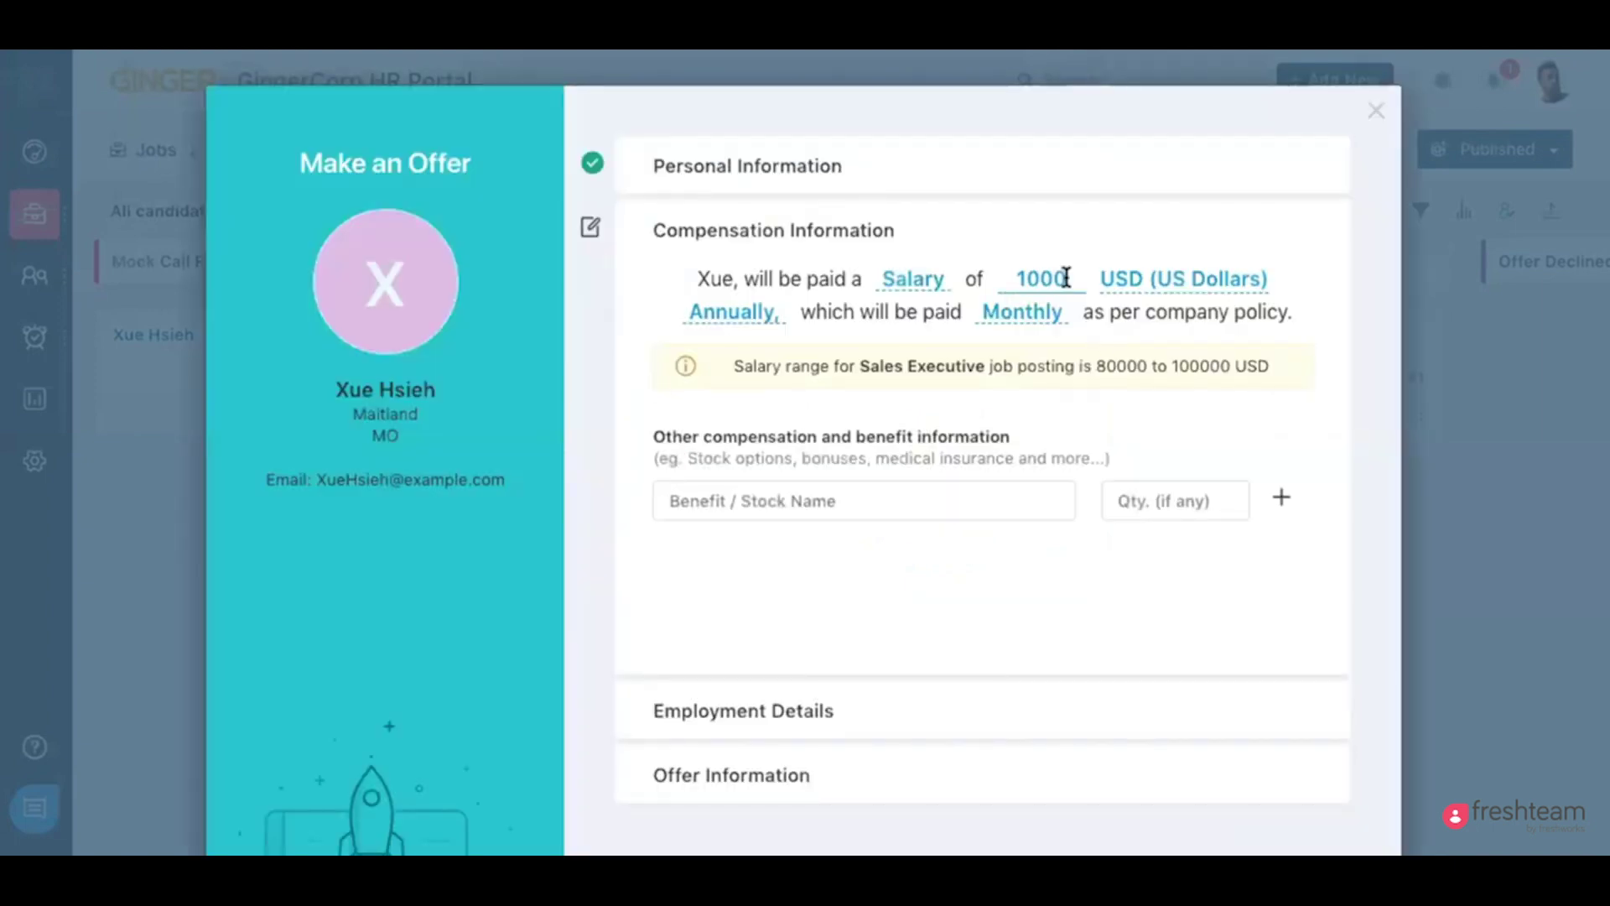
scroll(988, 666, down, 1)
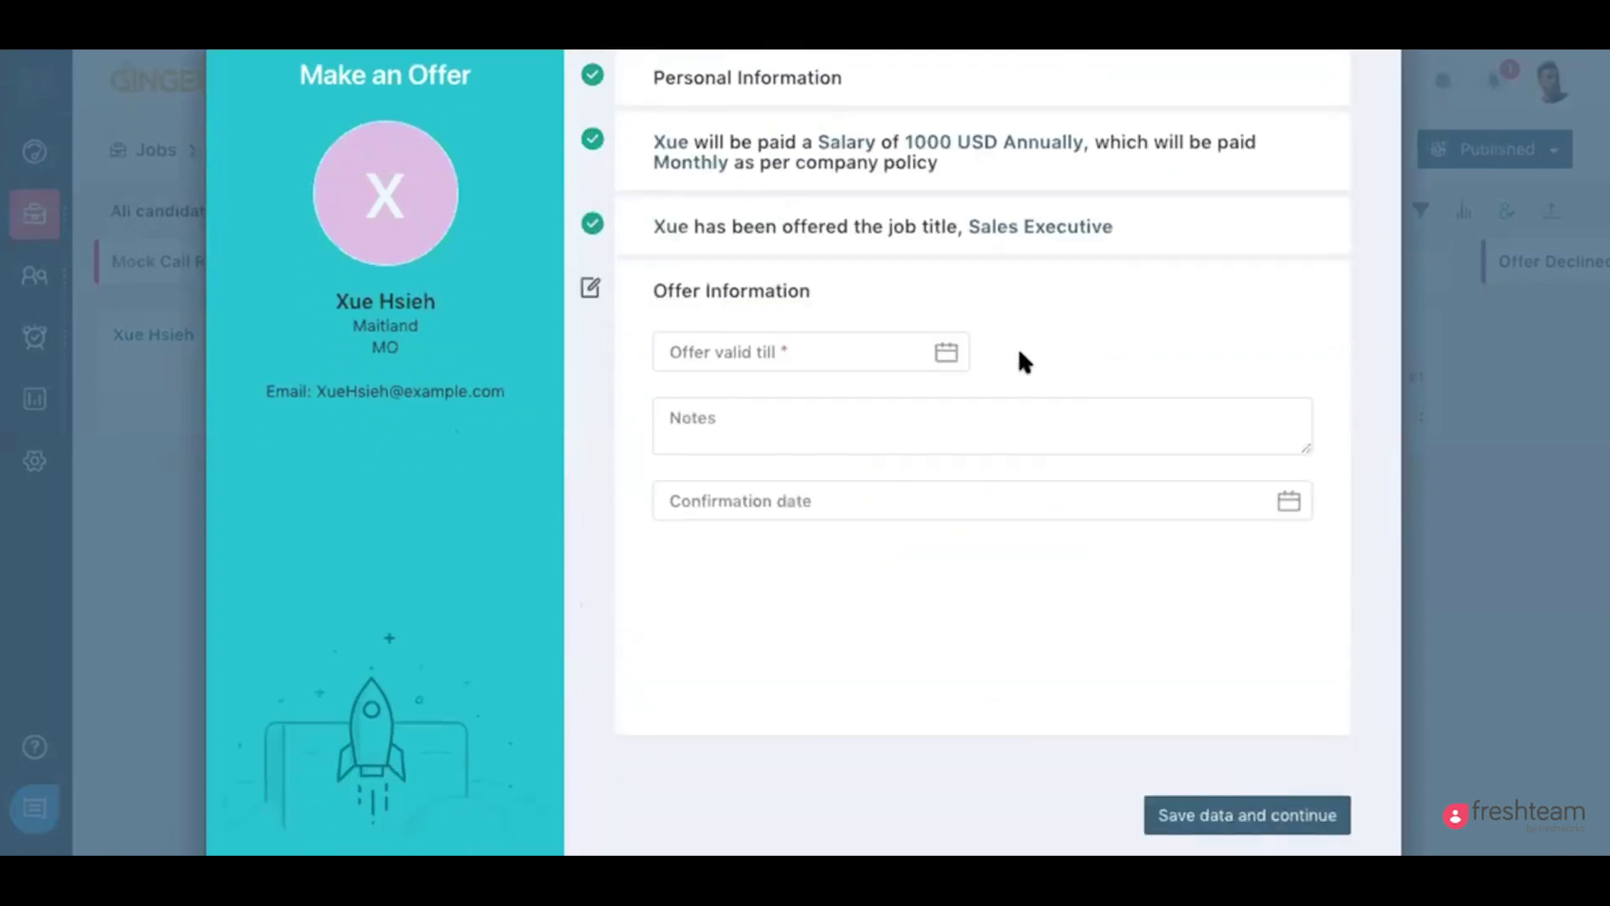
click(845, 355)
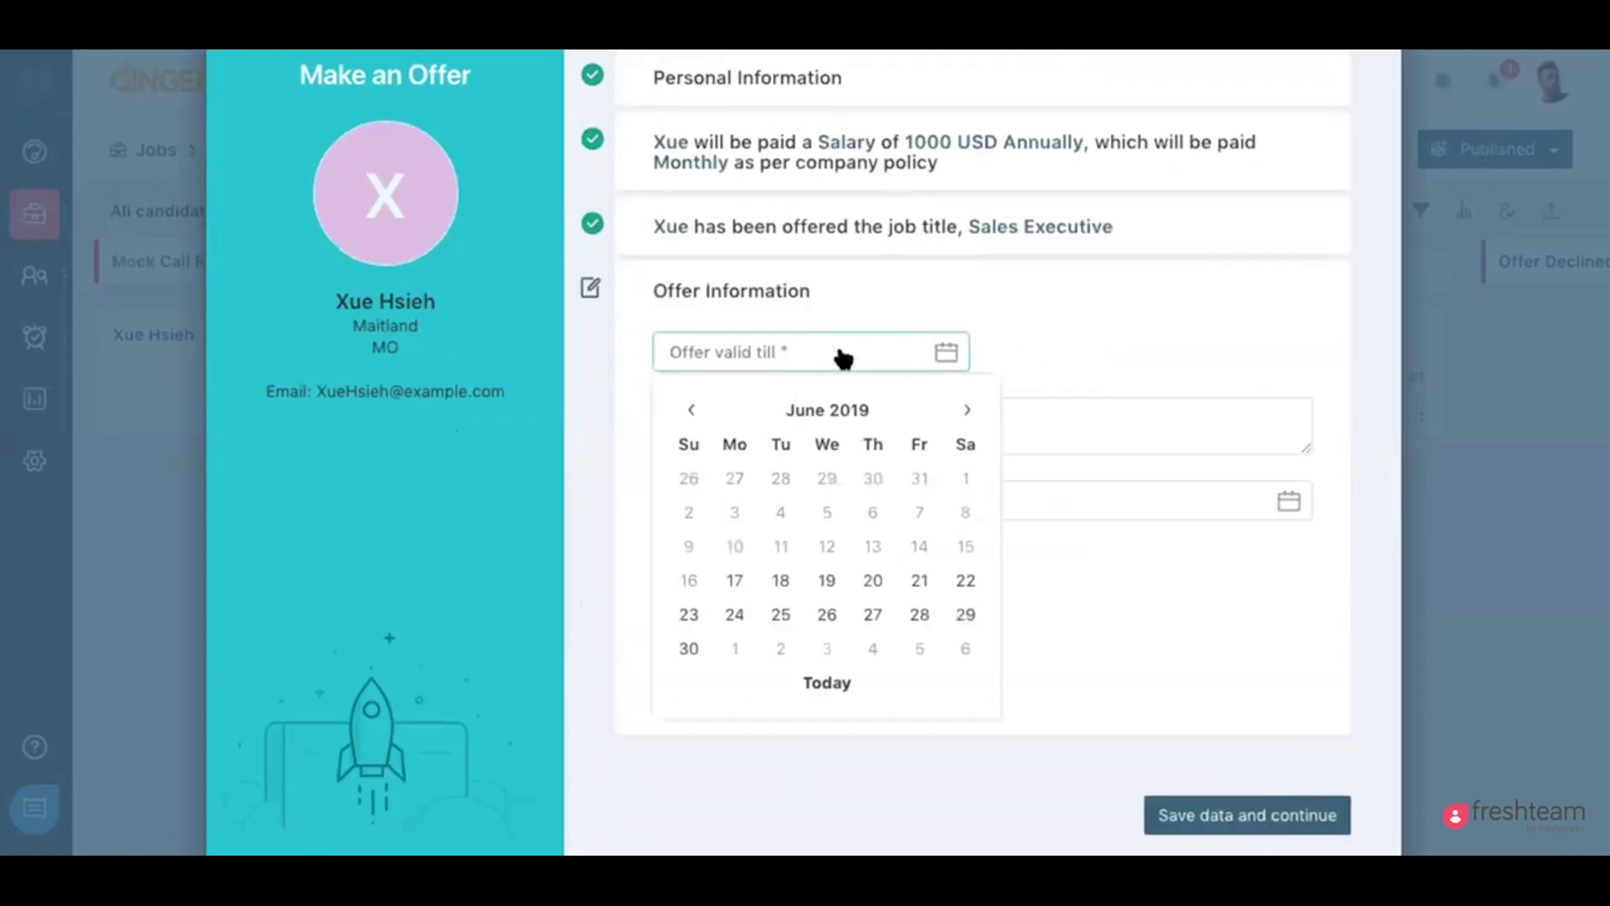
click(823, 582)
click(1192, 815)
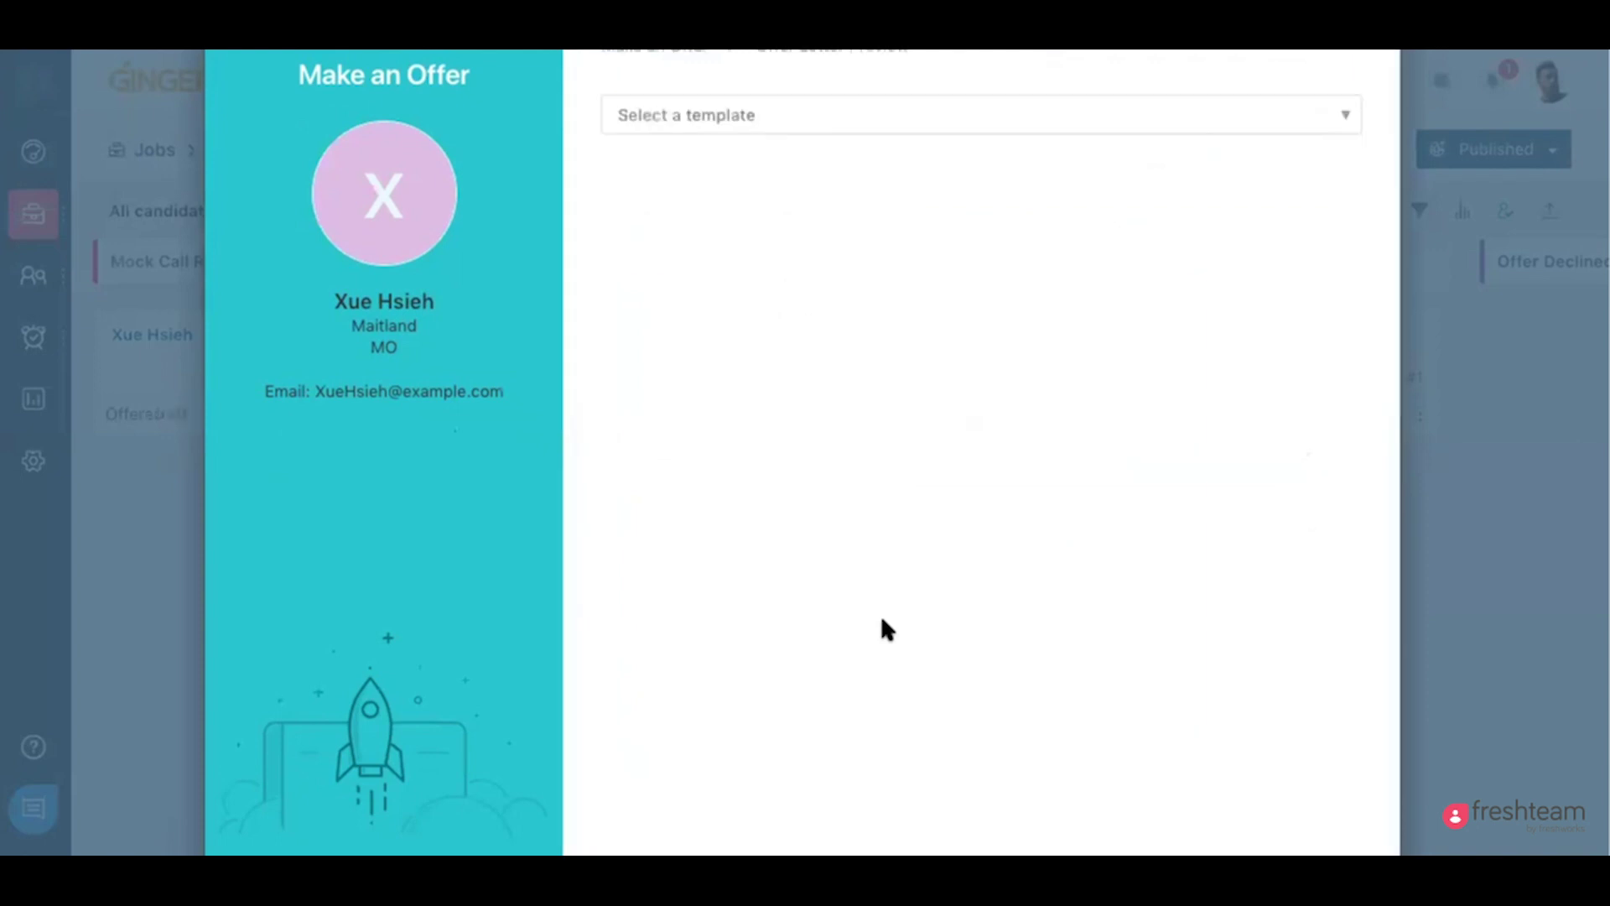
- Generate the offer letter from the Default template, review both pages, and finalise it
click(890, 211)
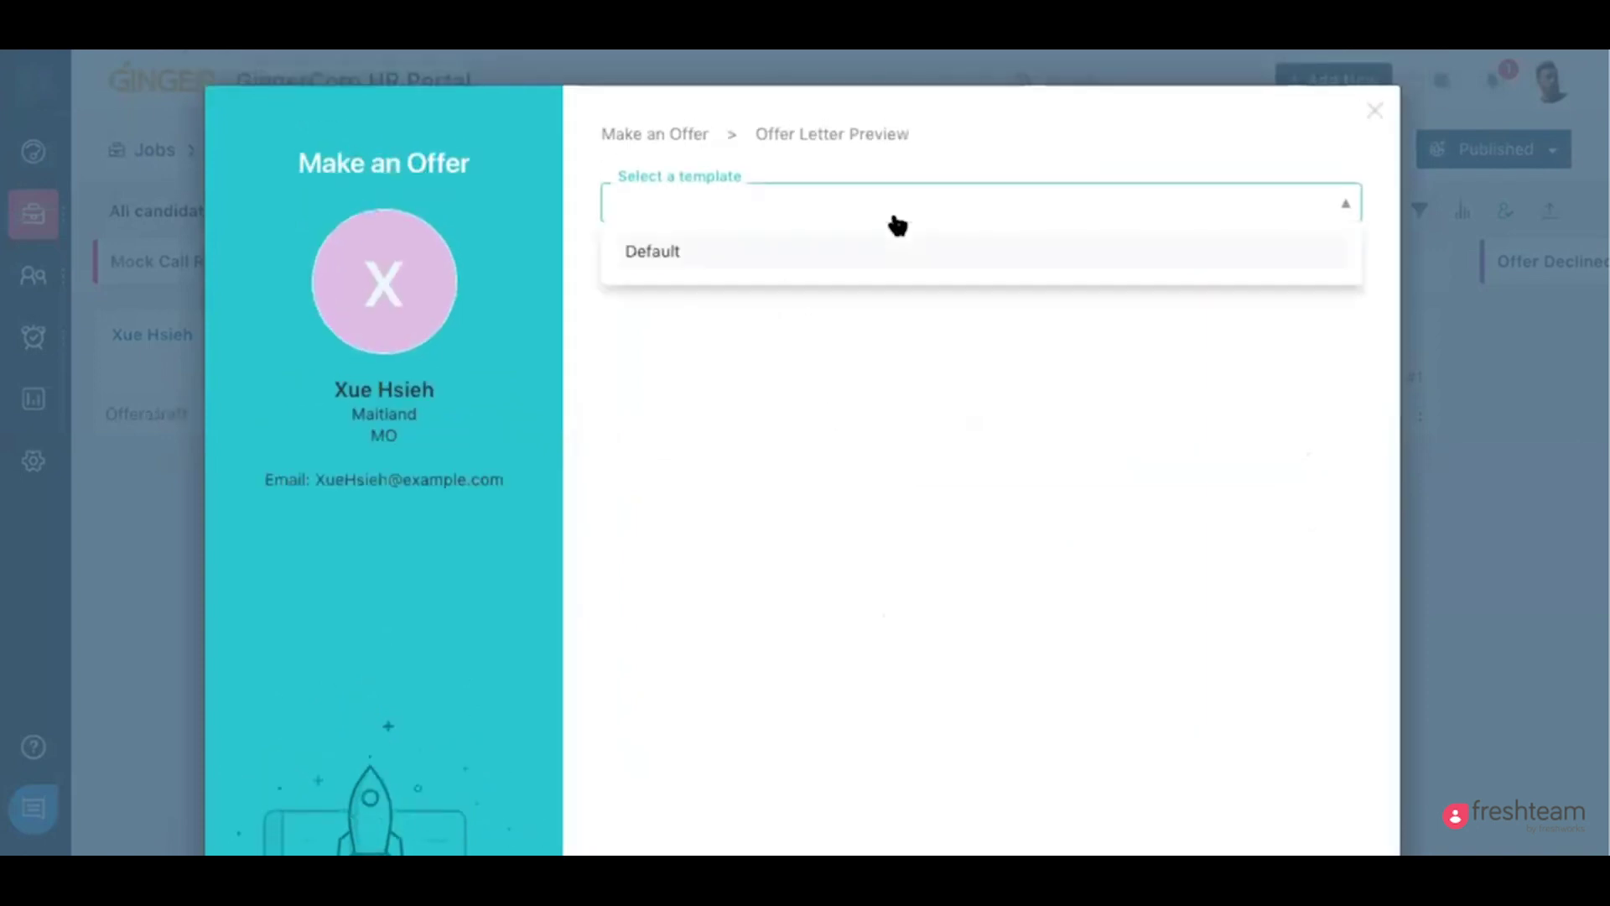
click(849, 253)
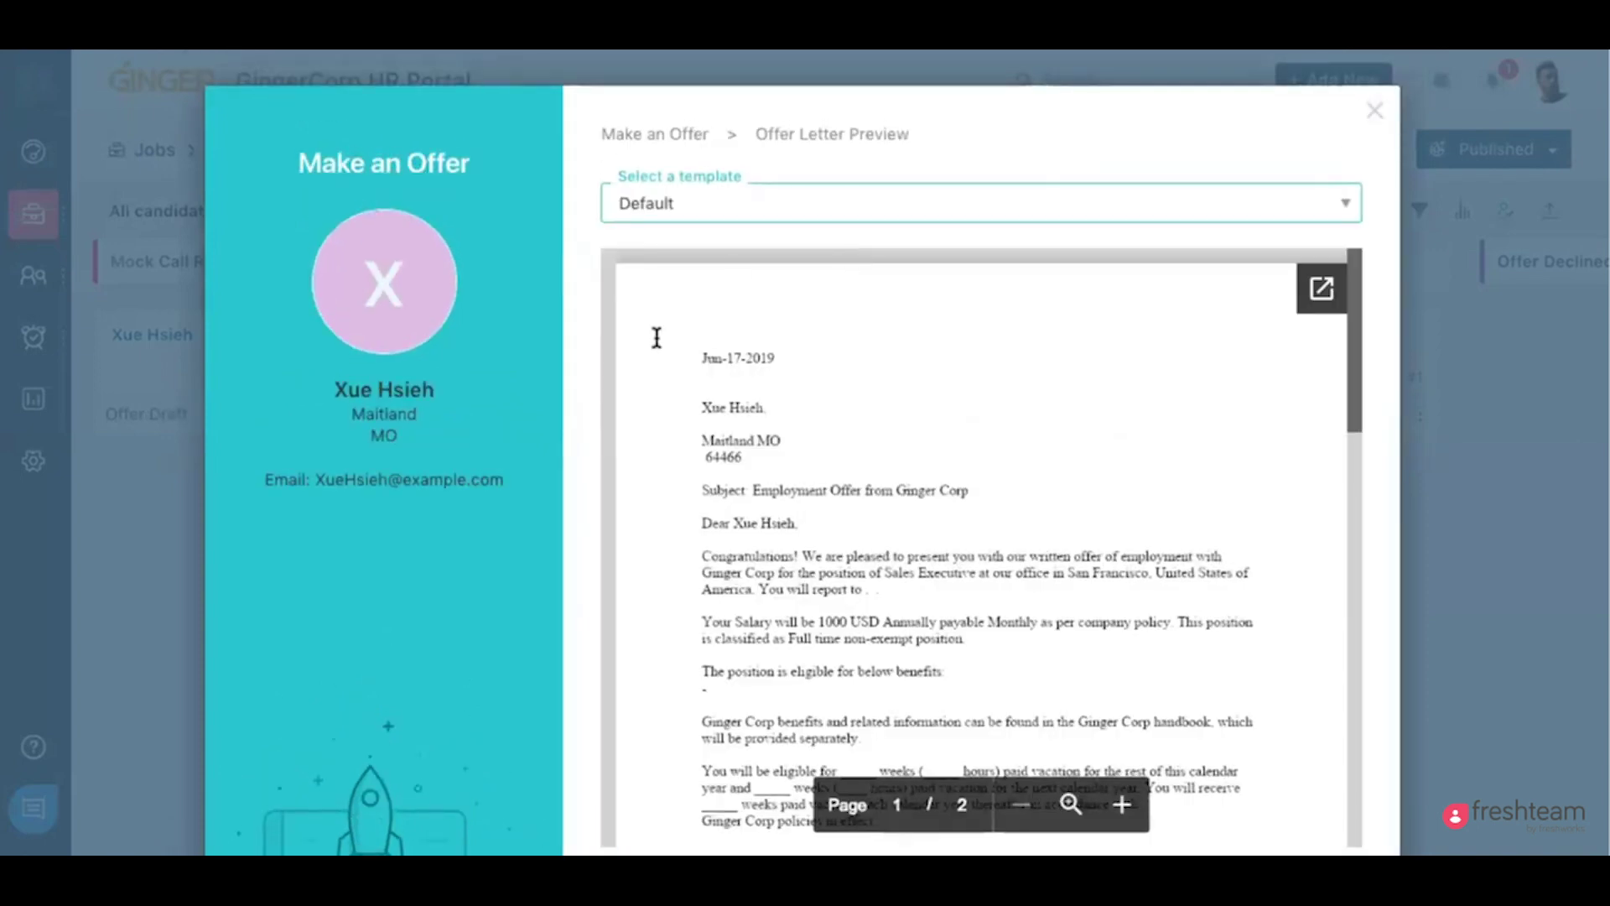
scroll(644, 536, down, 5)
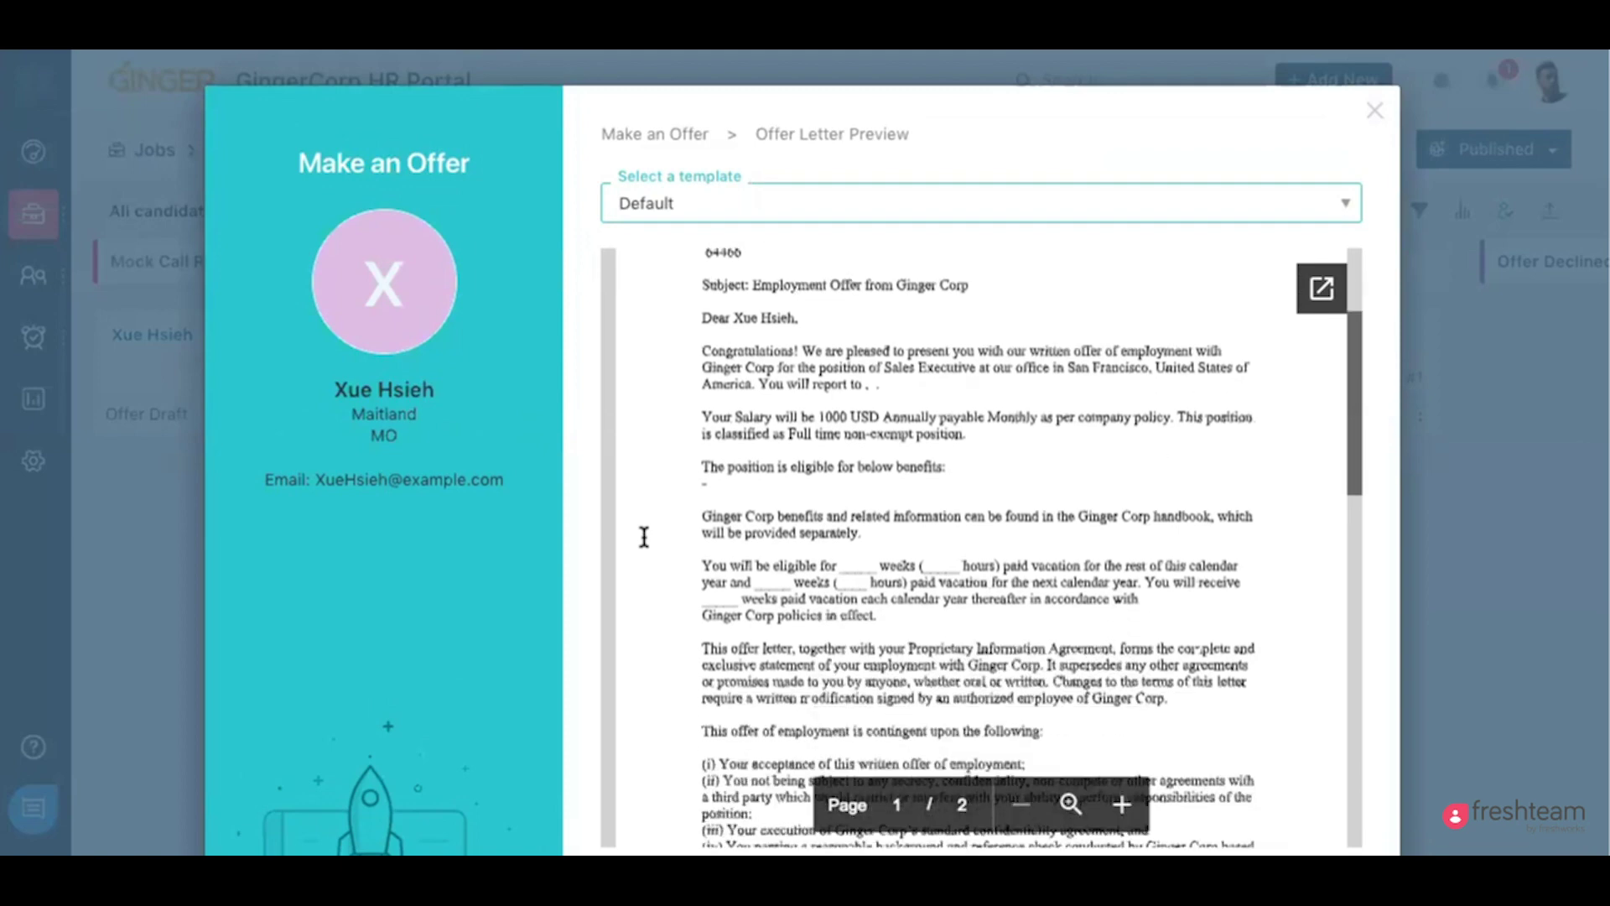
scroll(797, 527, up, 5)
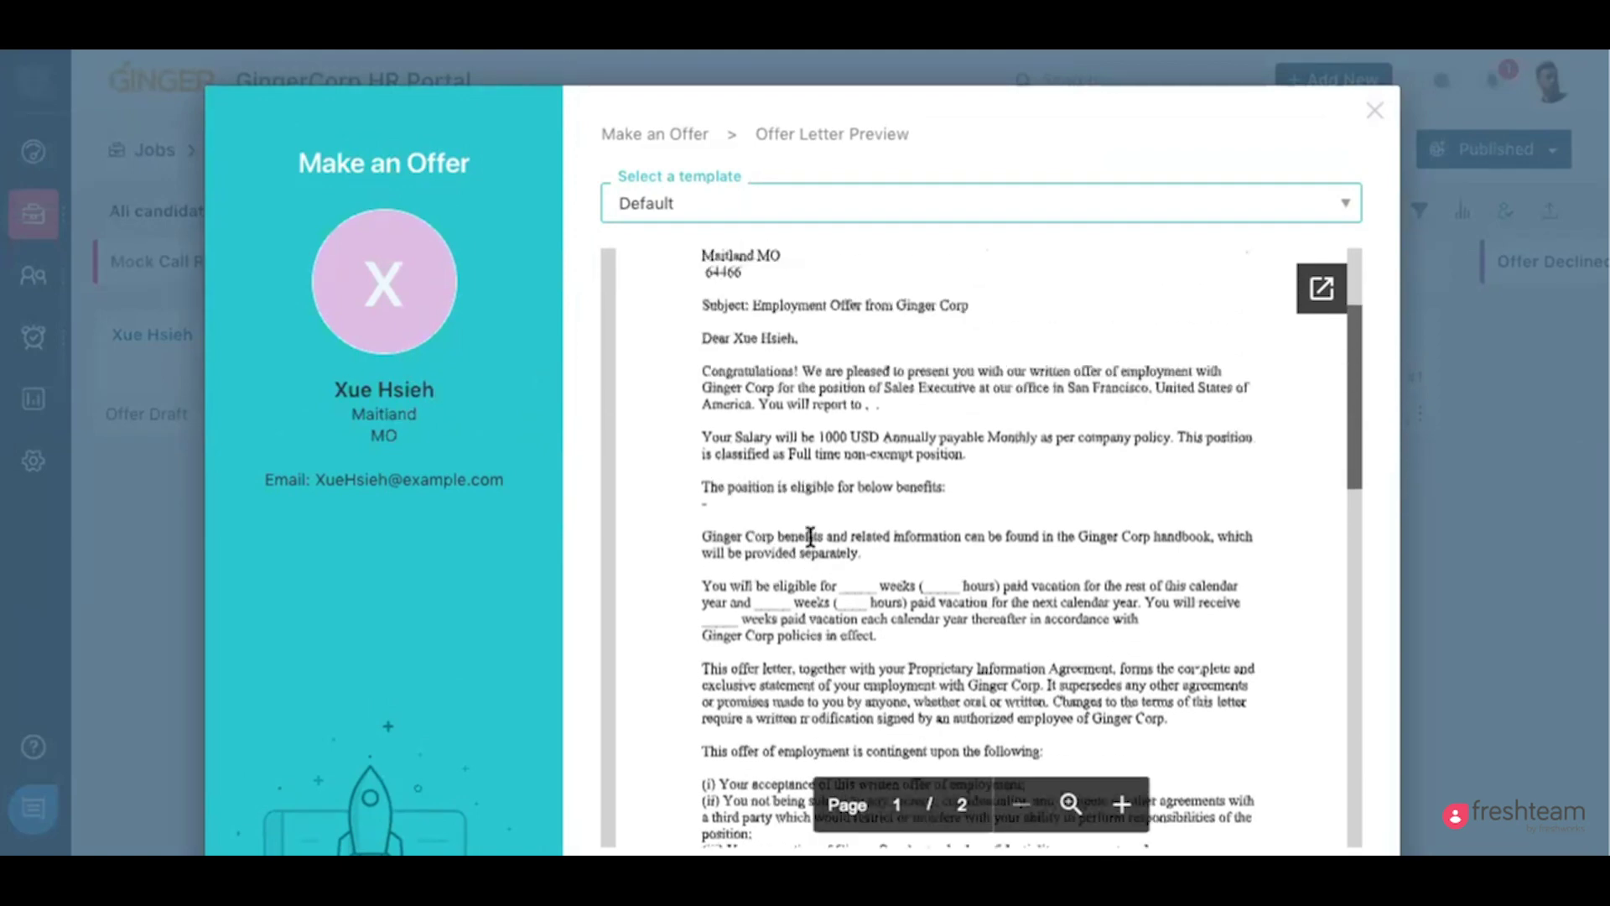
scroll(722, 537, down, 15)
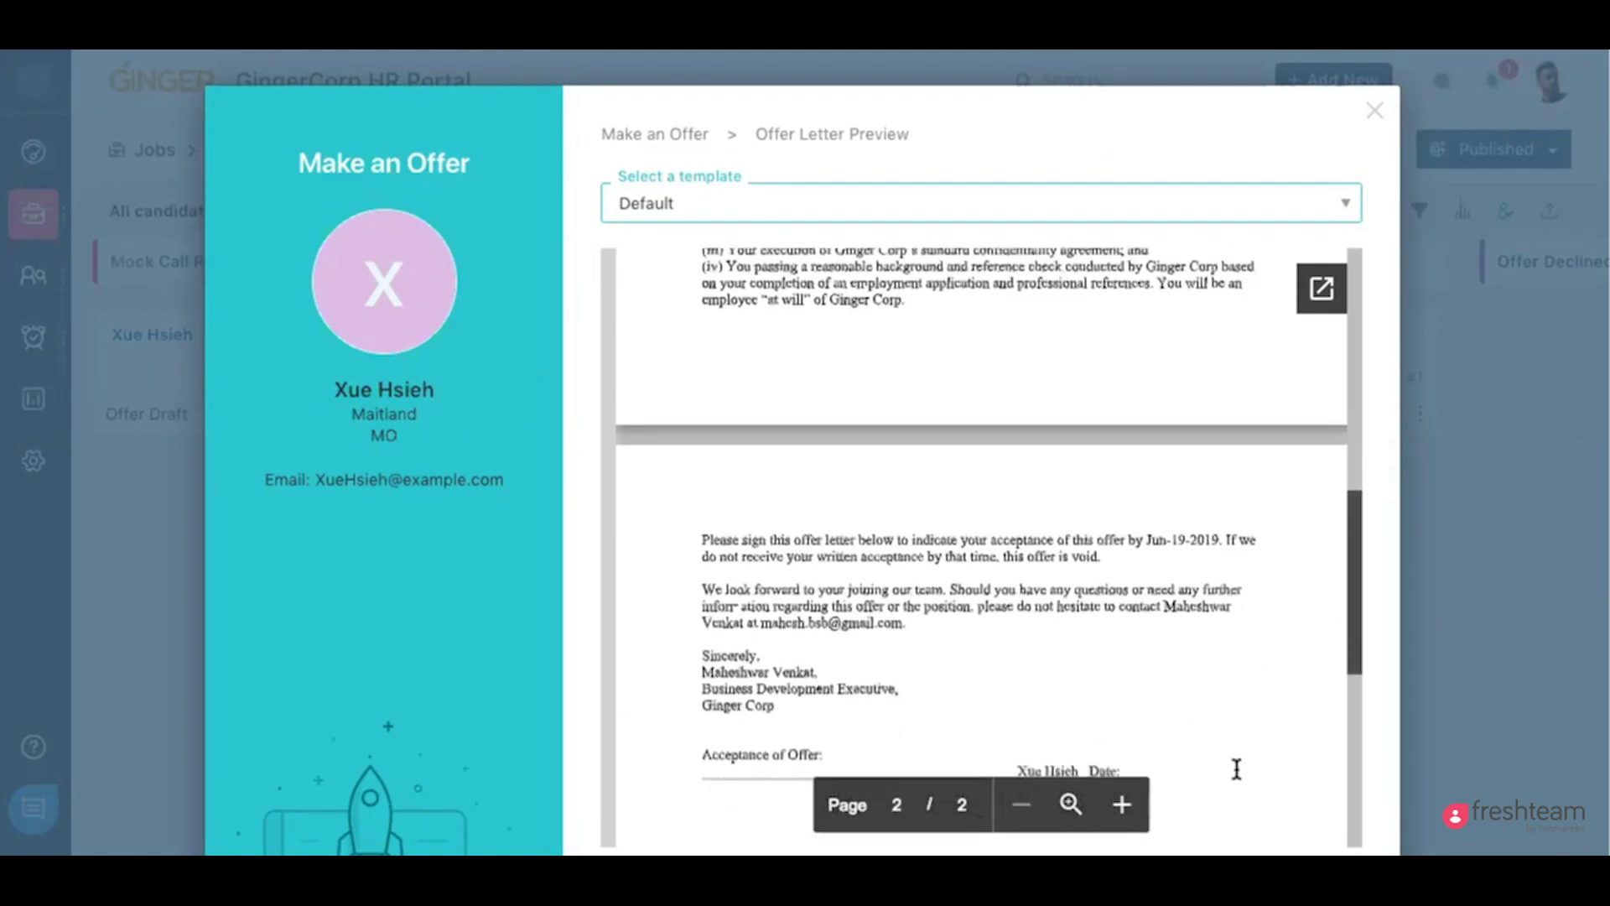
scroll(1164, 797, down, 3)
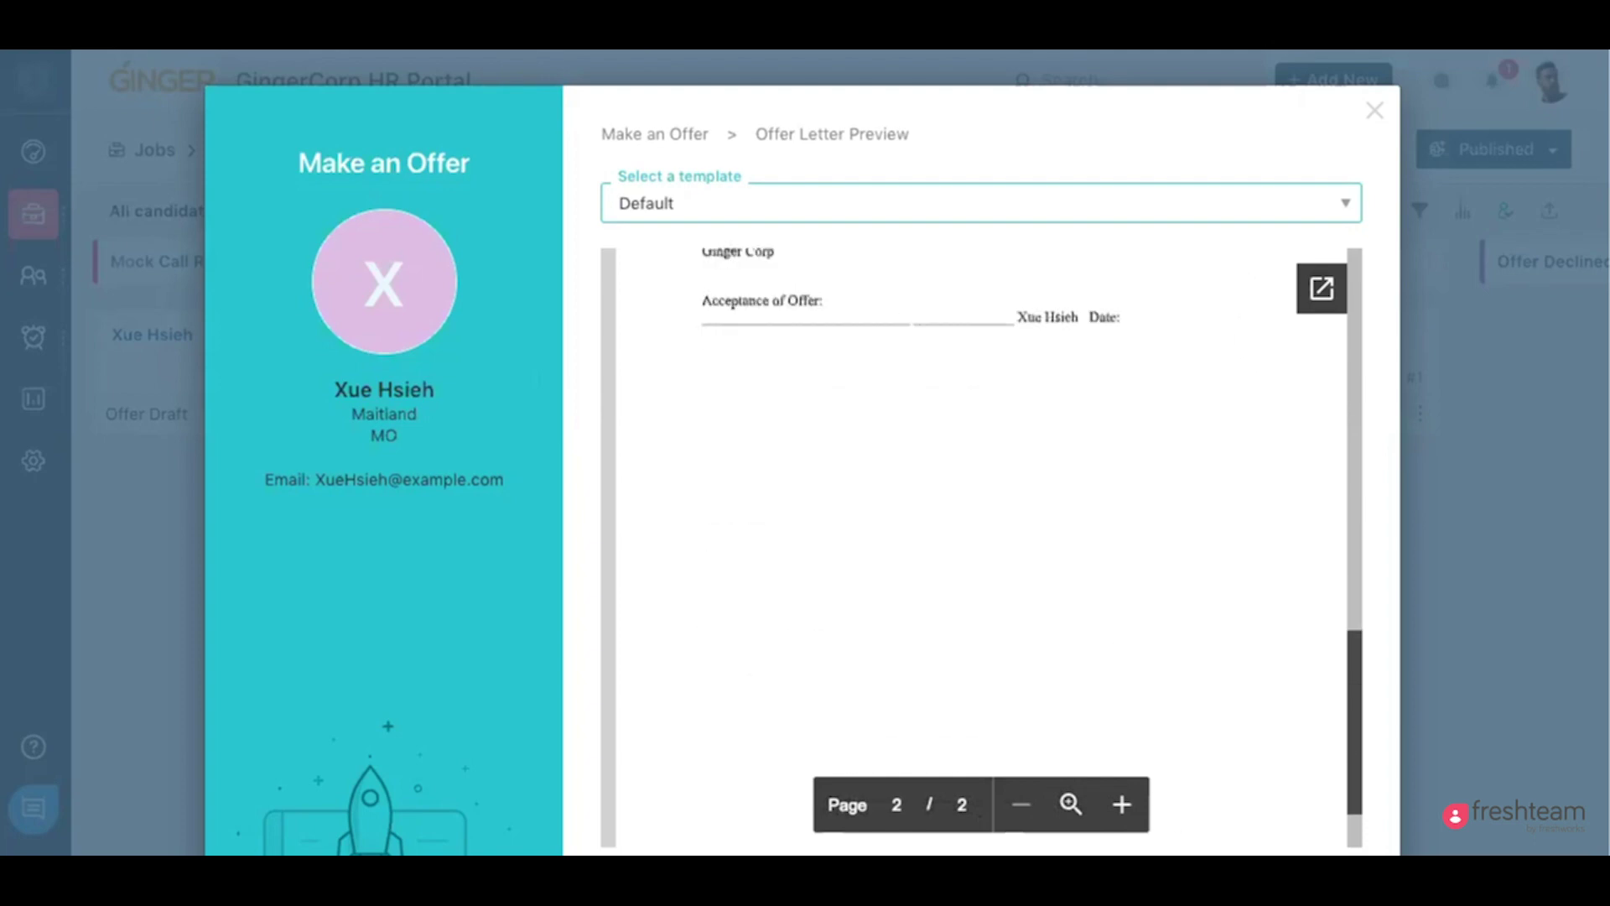
click(1328, 817)
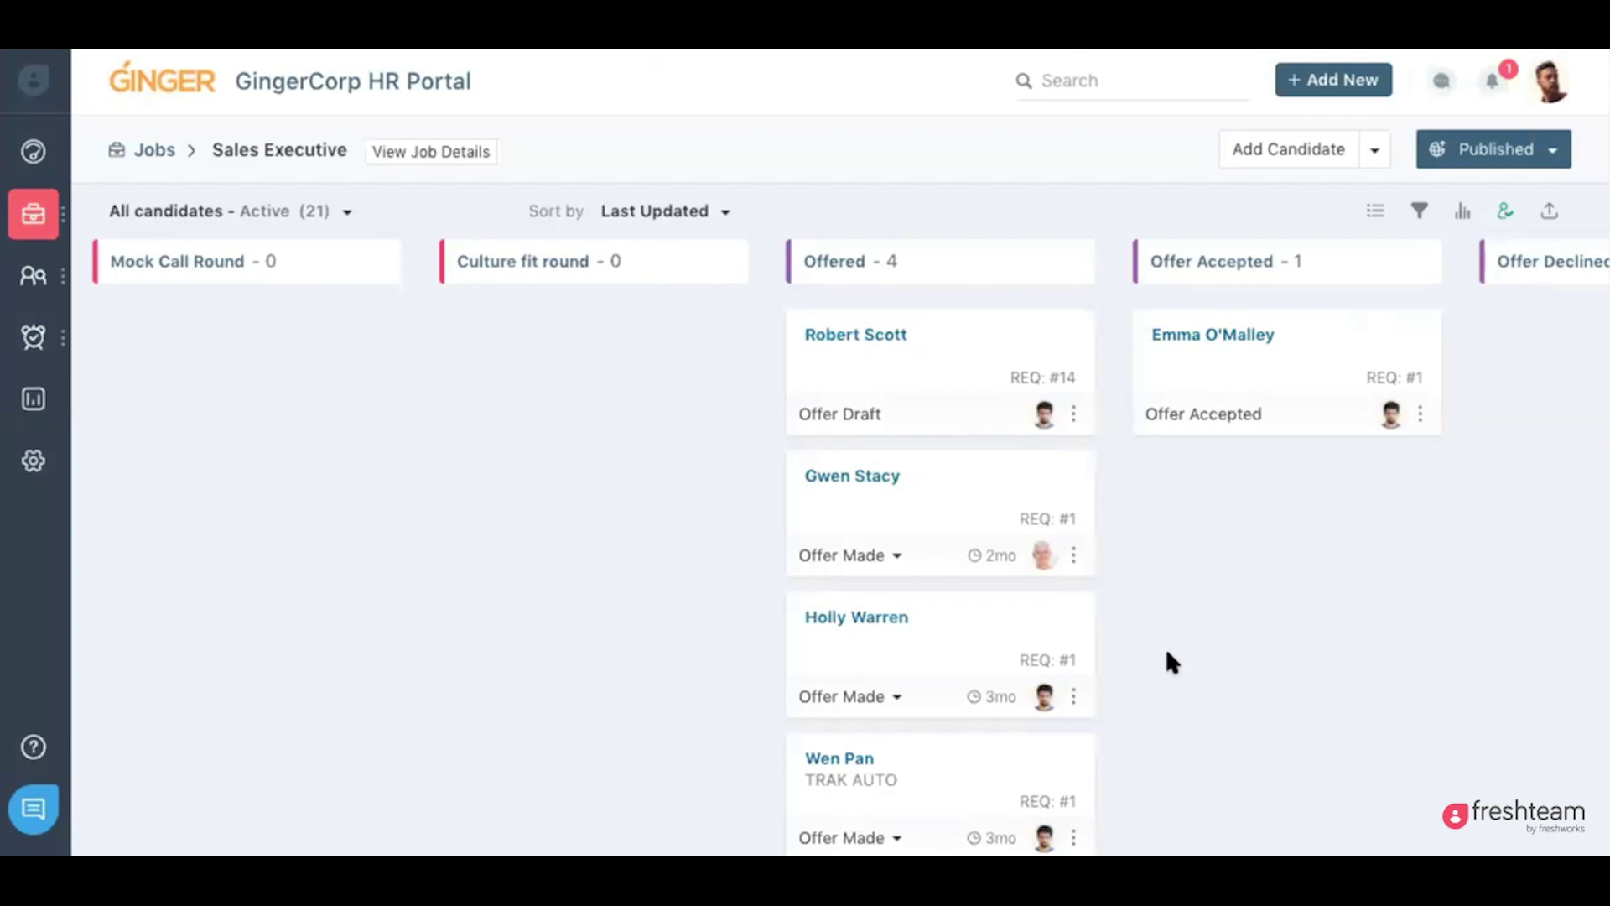
- Open the last Offered candidate's profile and review their offer details
scroll(830, 738, down, 1)
click(864, 744)
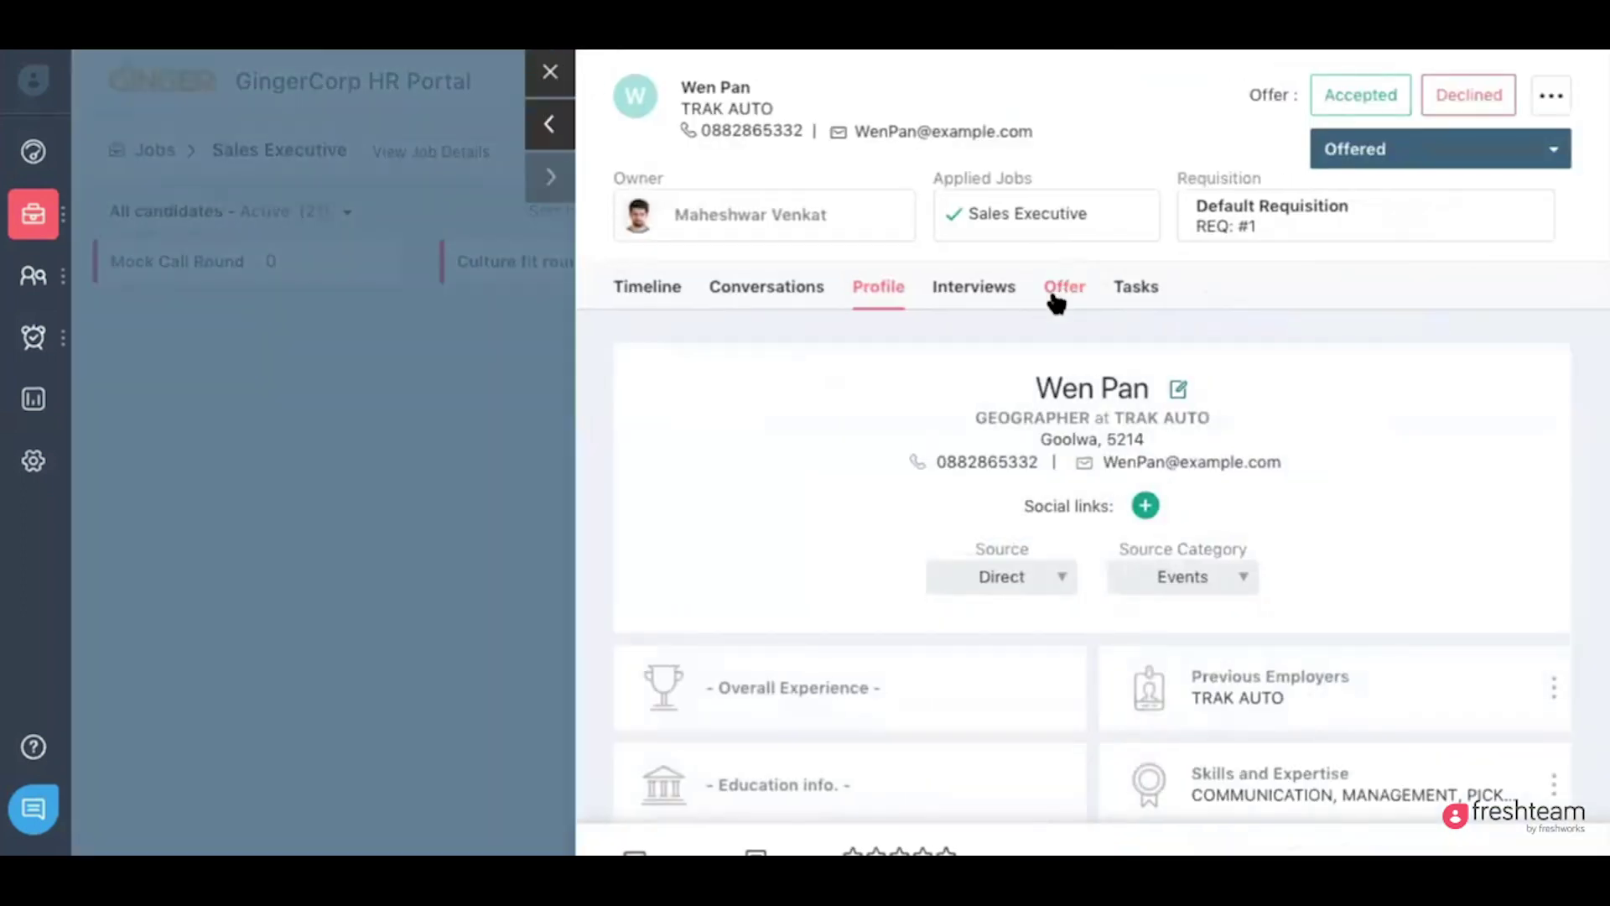
click(1055, 298)
scroll(978, 533, down, 5)
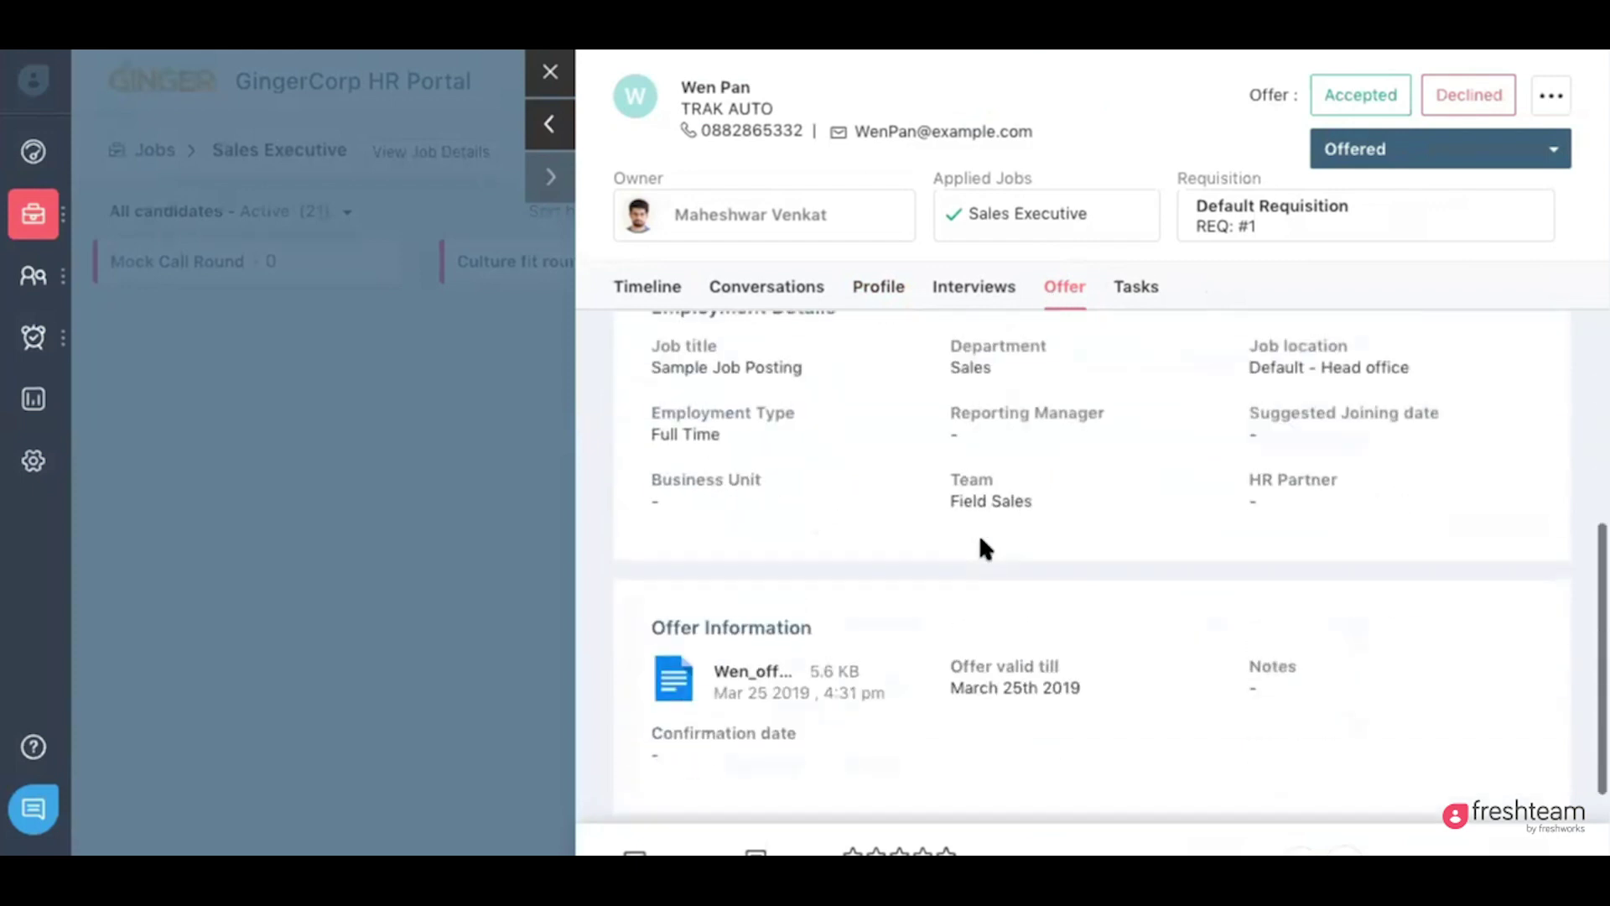
scroll(979, 533, up, 6)
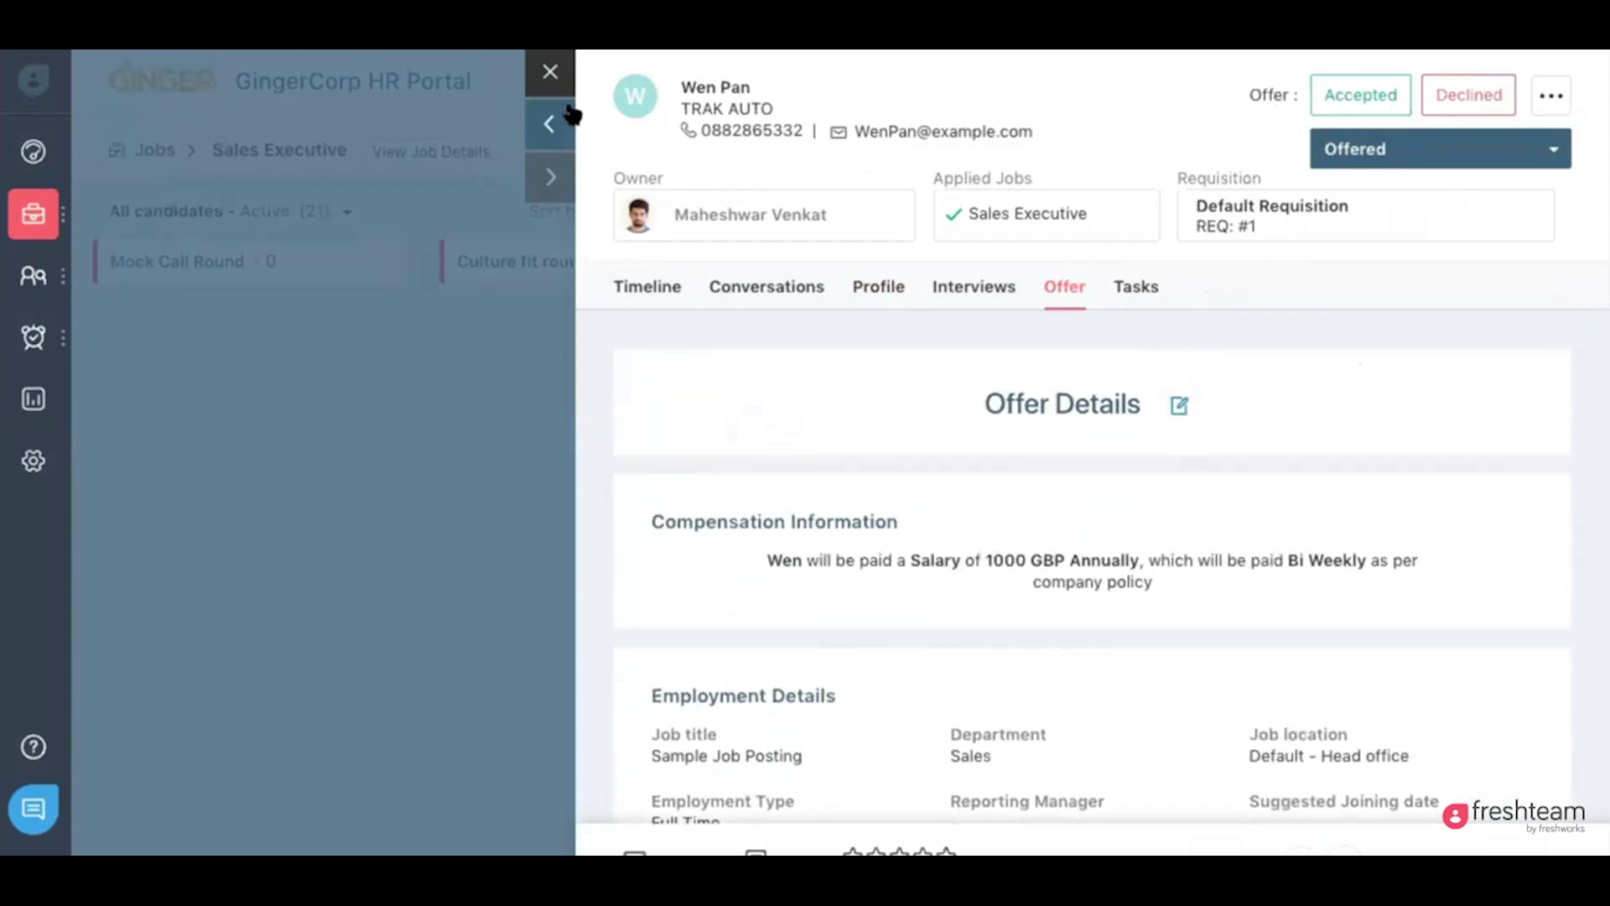
- Close the candidate panel and go to Employees > Onboarding
click(550, 72)
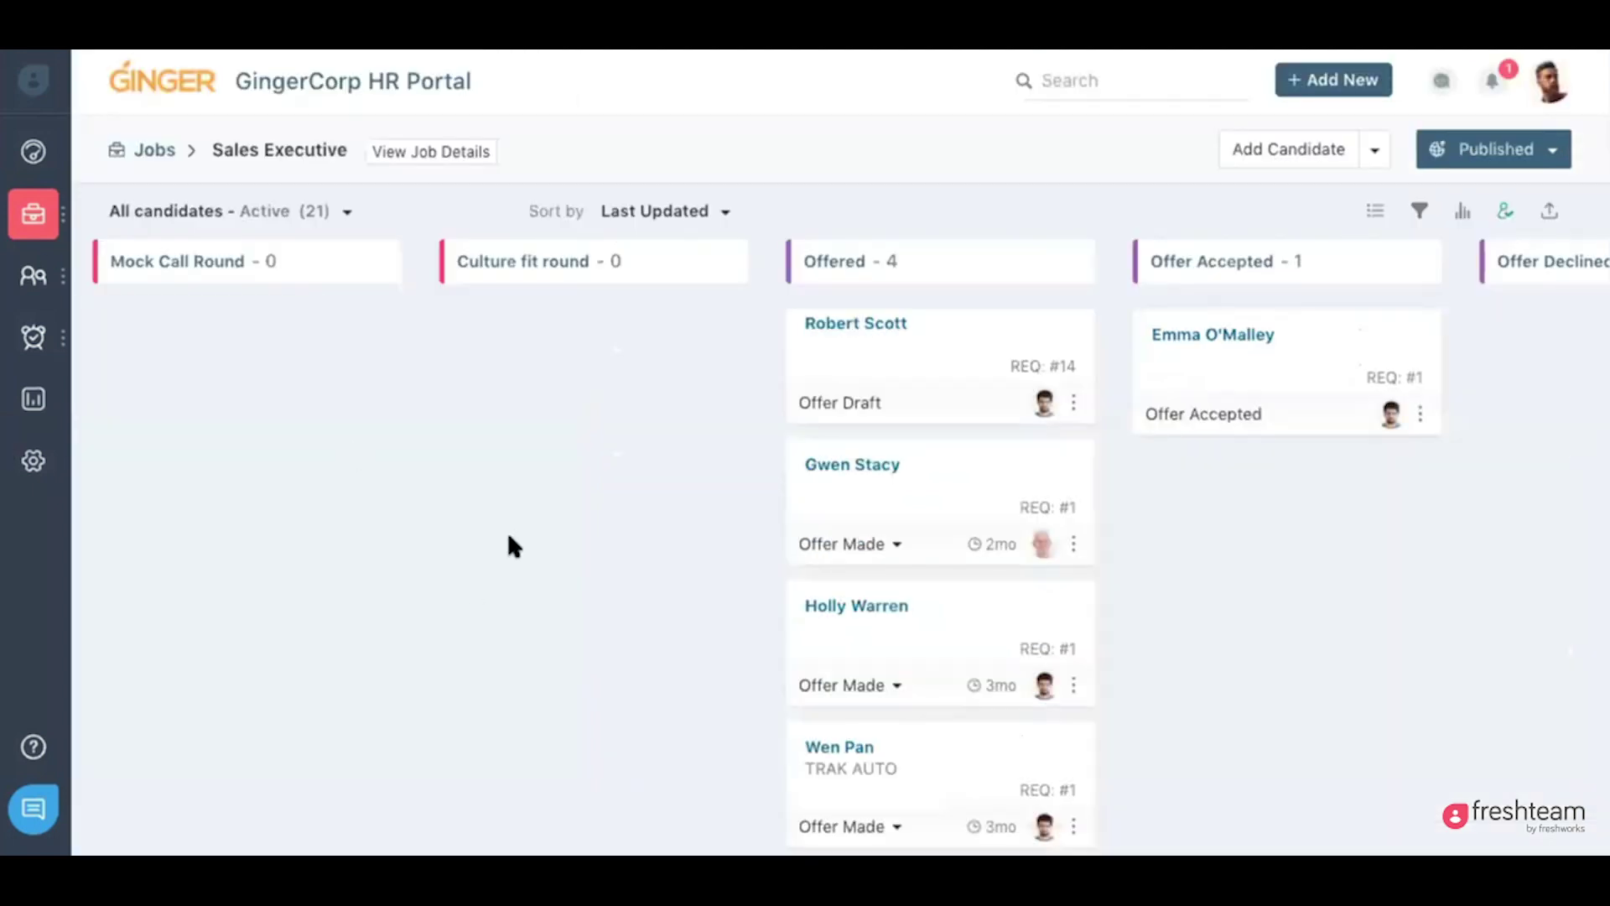
scroll(1483, 510, right, 10)
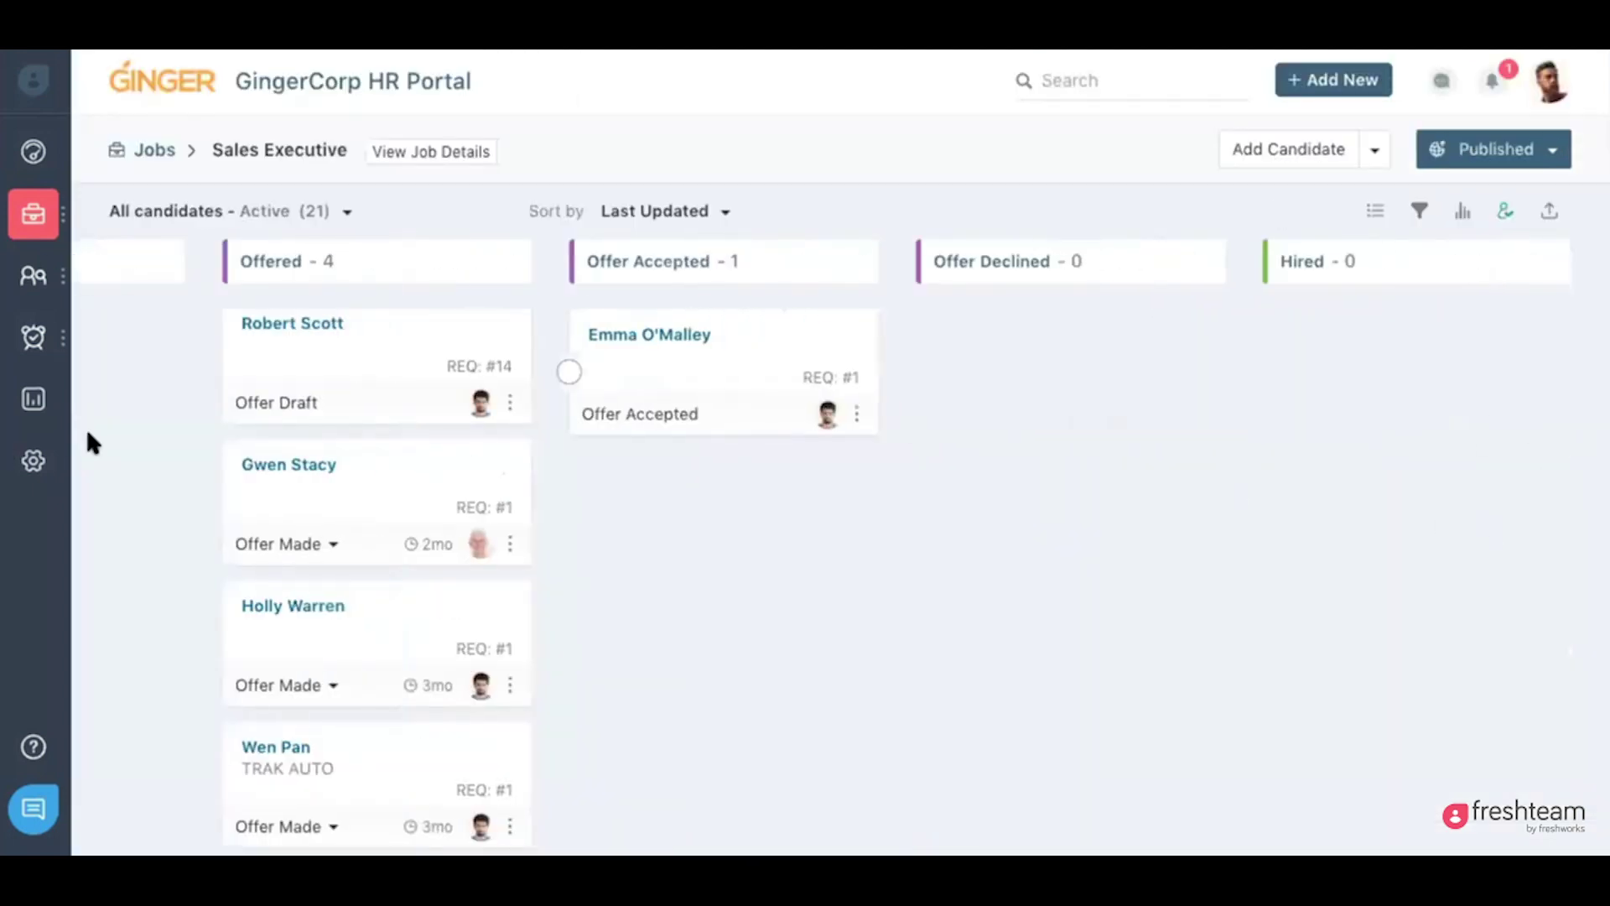
mouse_move(33, 276)
click(151, 404)
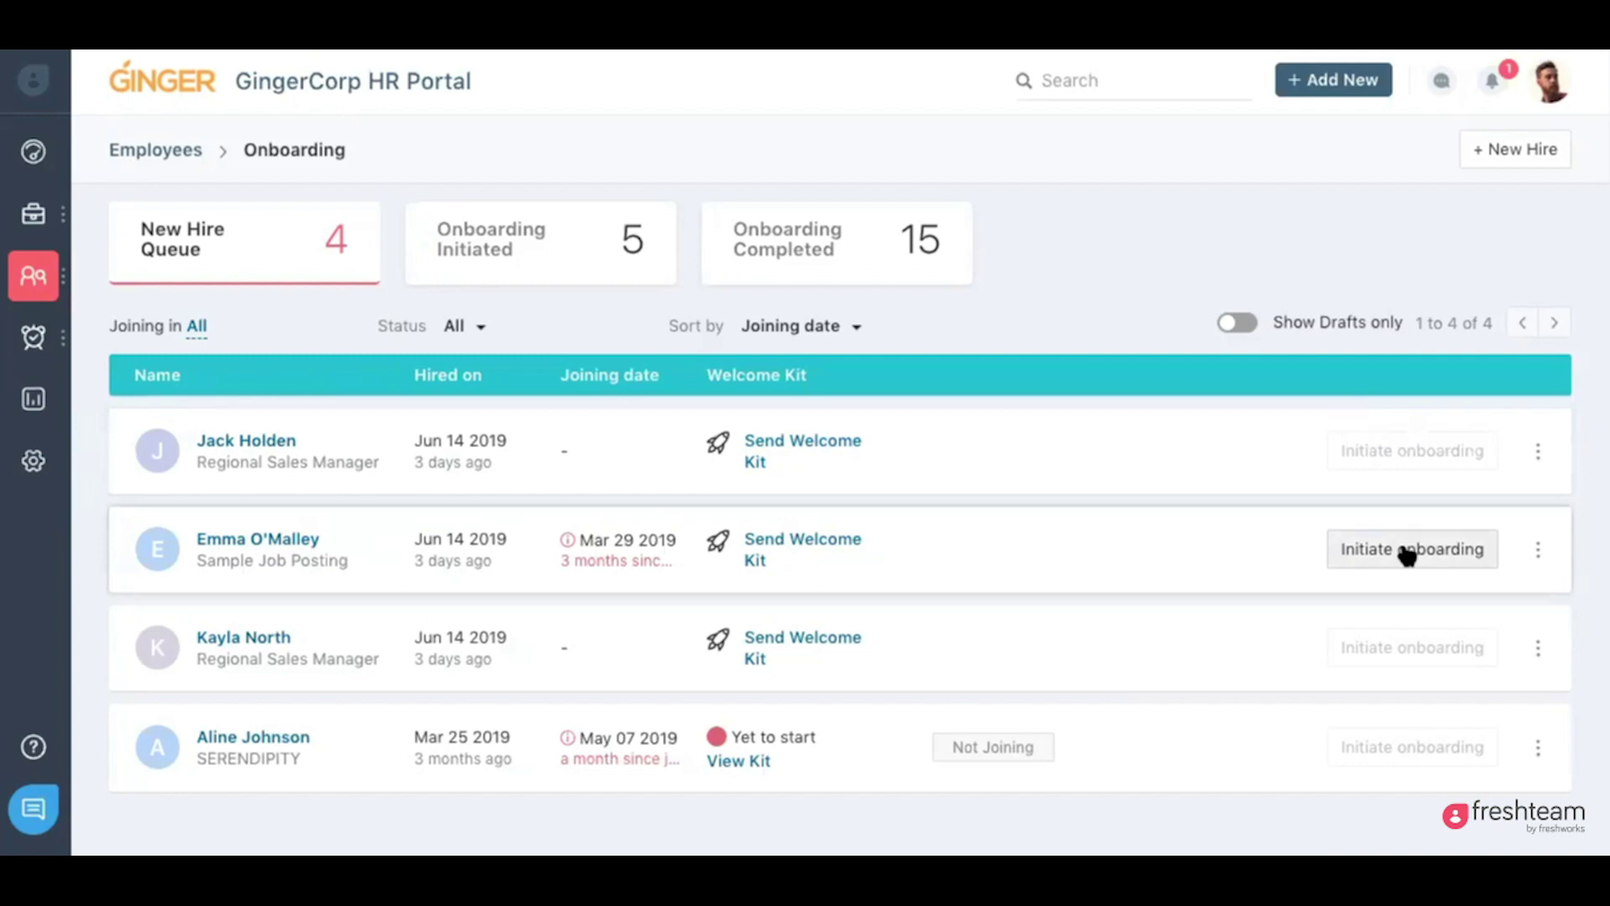
- Review the Day 1 Checklist for New Hires under Settings > Onboarding Checklist, then return to Employees > Onboarding
click(32, 460)
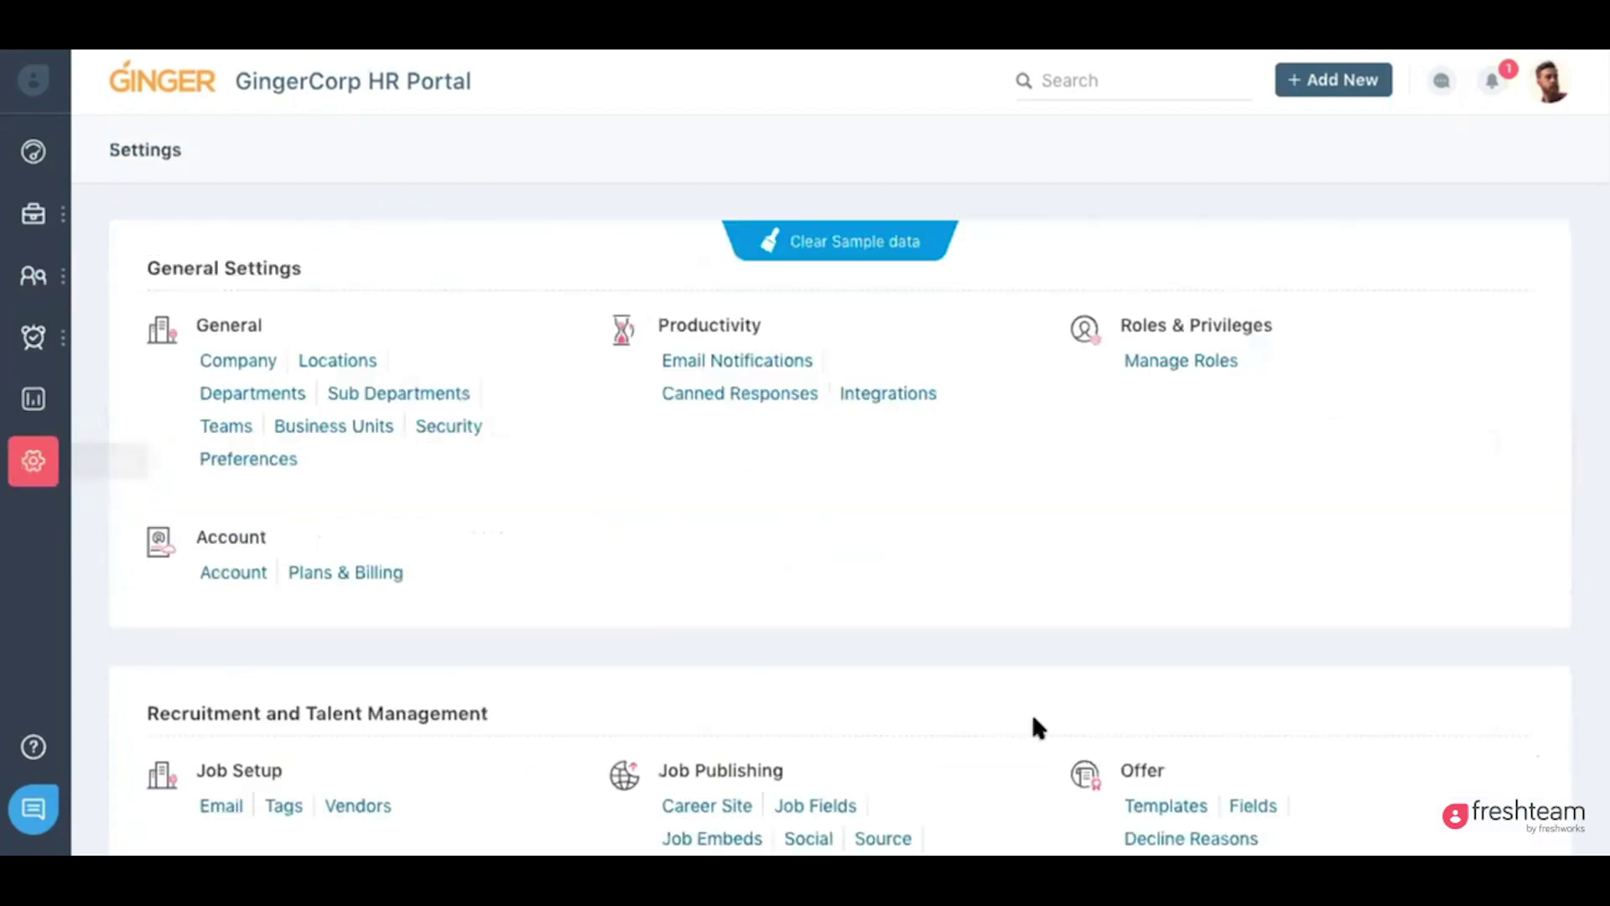
scroll(1031, 713, down, 6)
click(1230, 706)
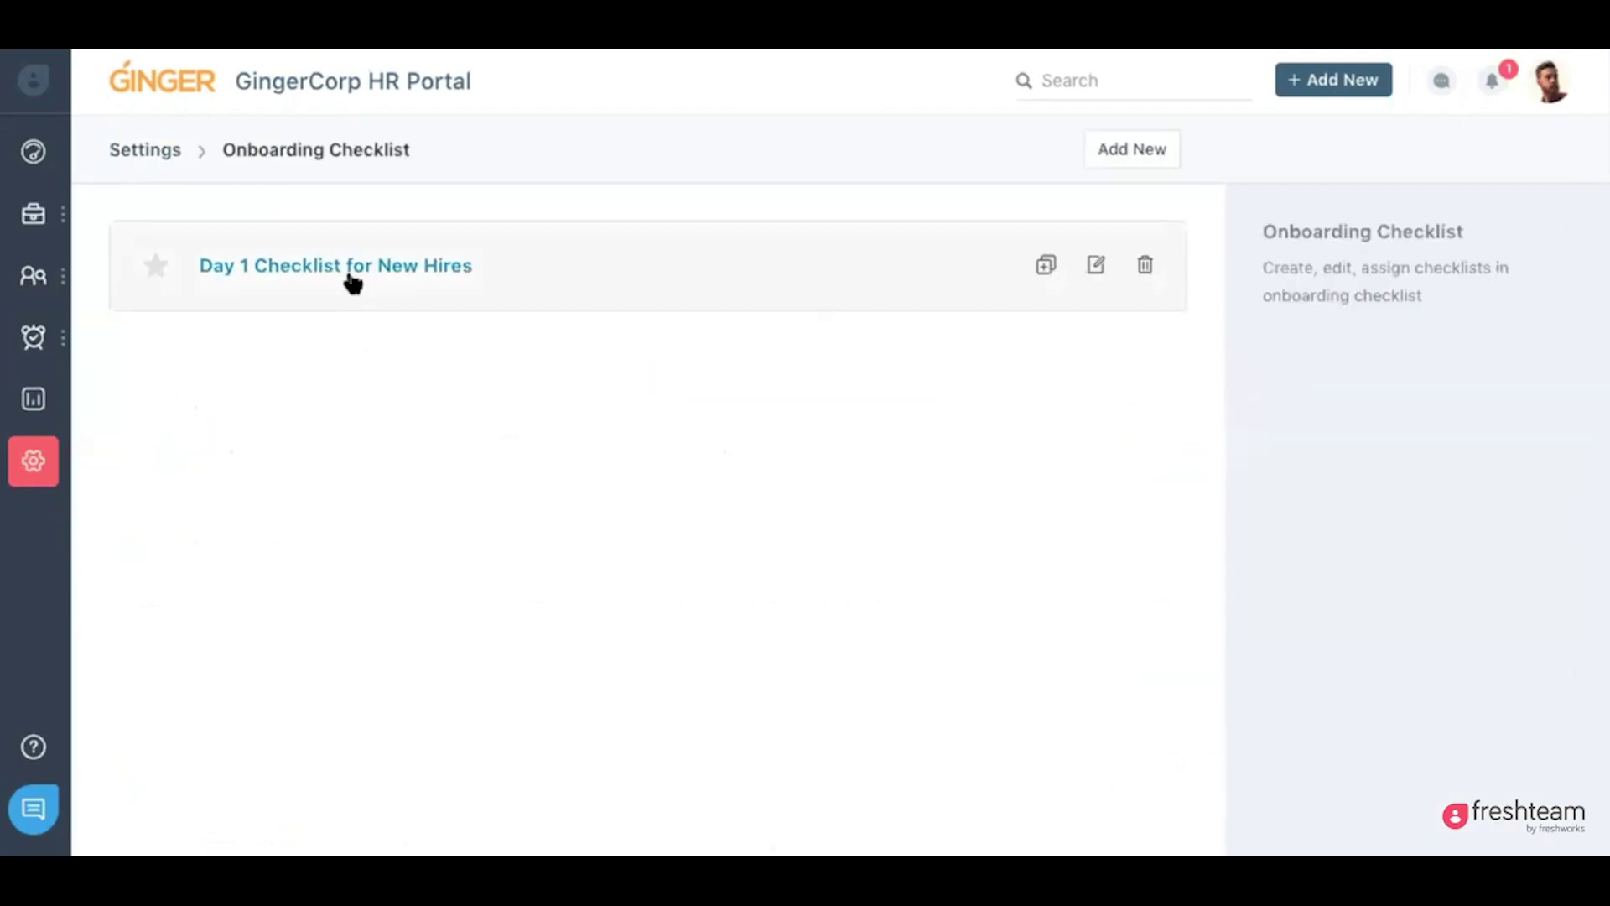
click(349, 273)
scroll(638, 559, down, 3)
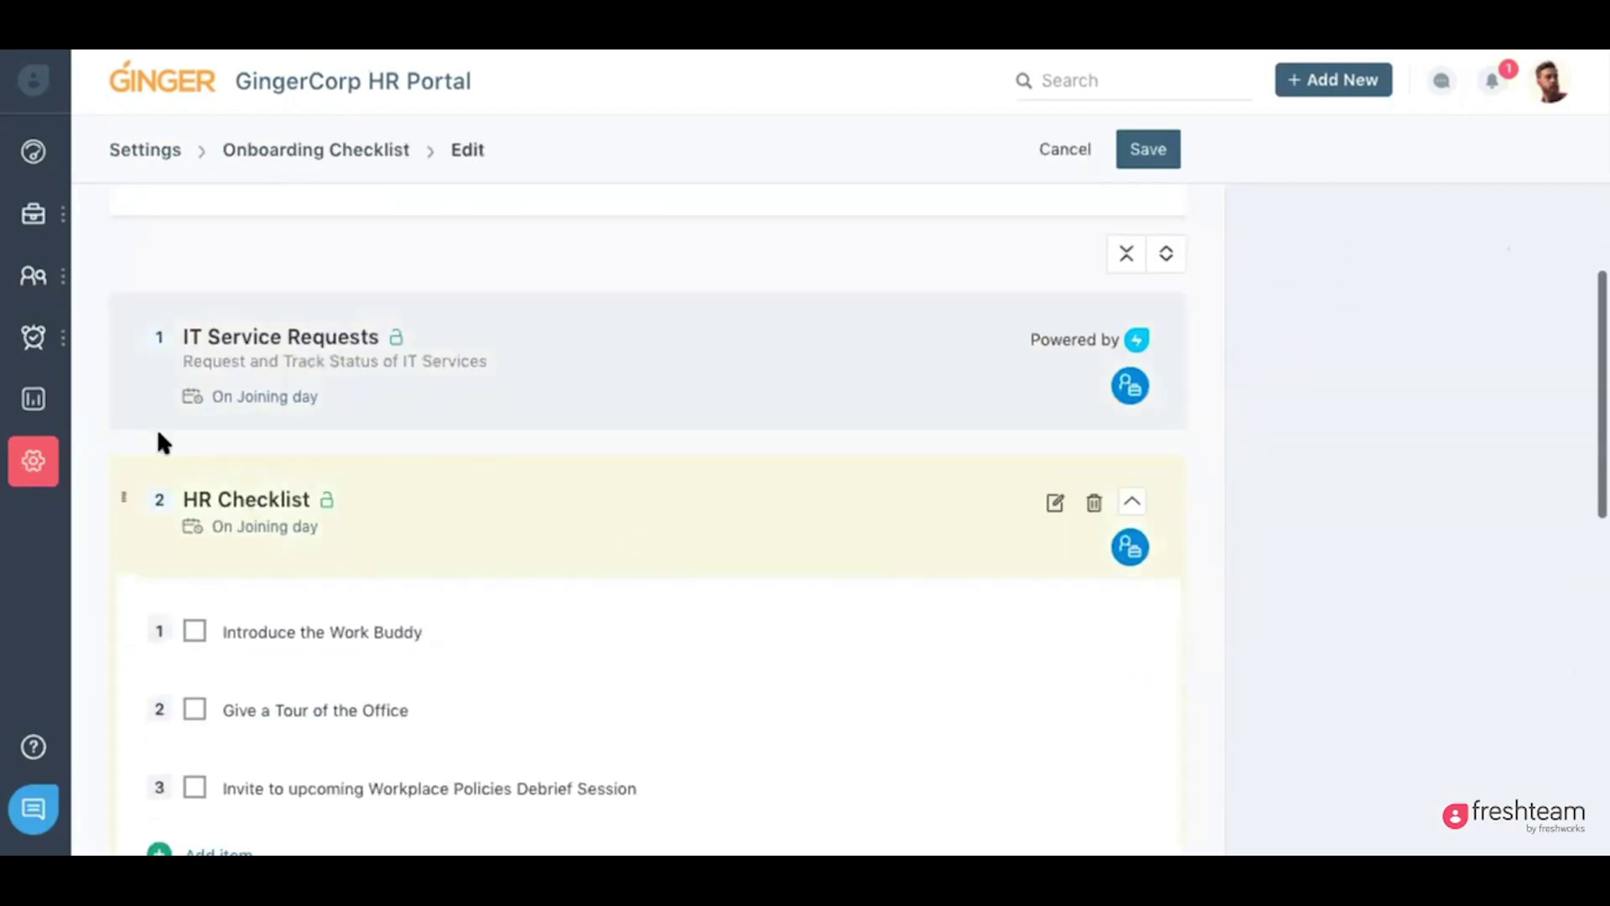
scroll(366, 489, down, 3)
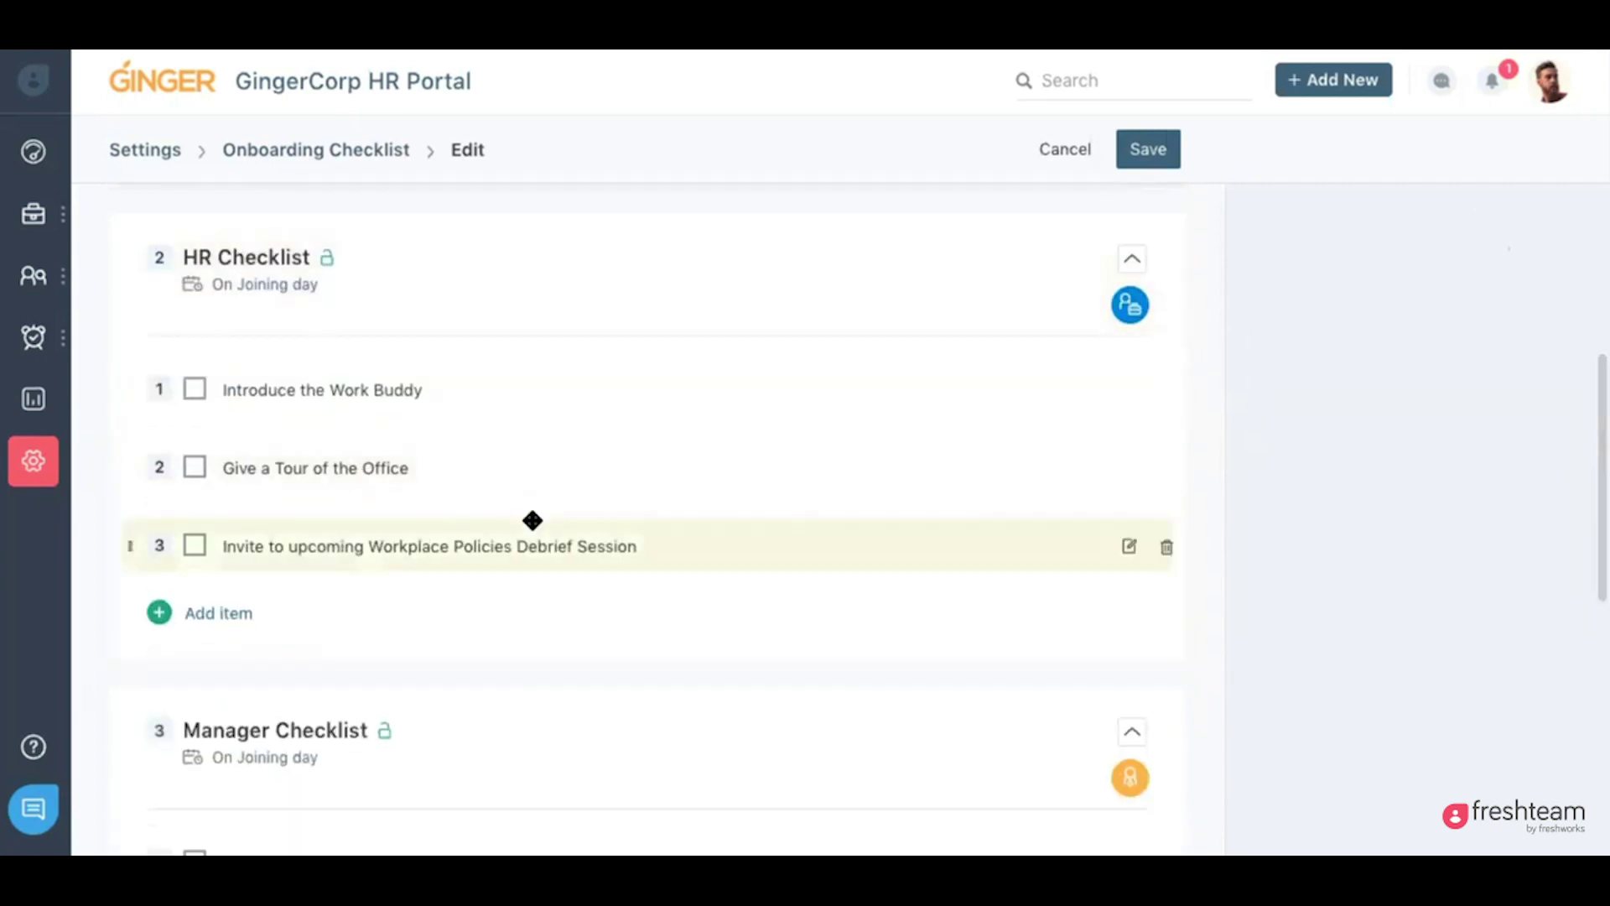
scroll(532, 521, up, 6)
mouse_move(38, 277)
click(168, 420)
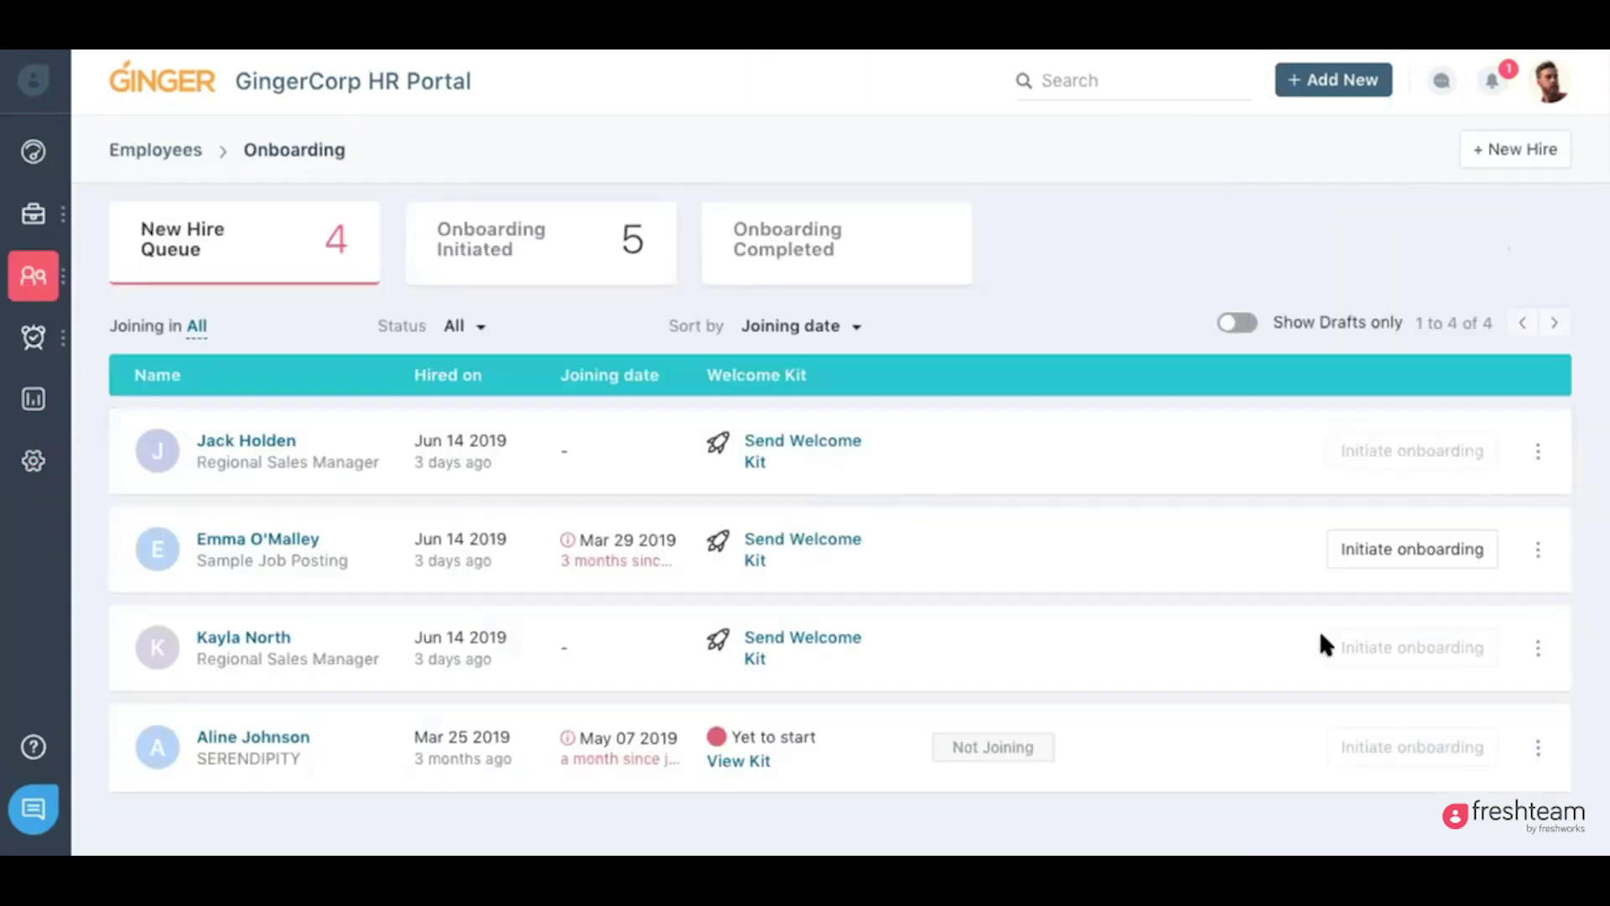
- Show the Onboarding Initiated list of 5 hires
click(501, 249)
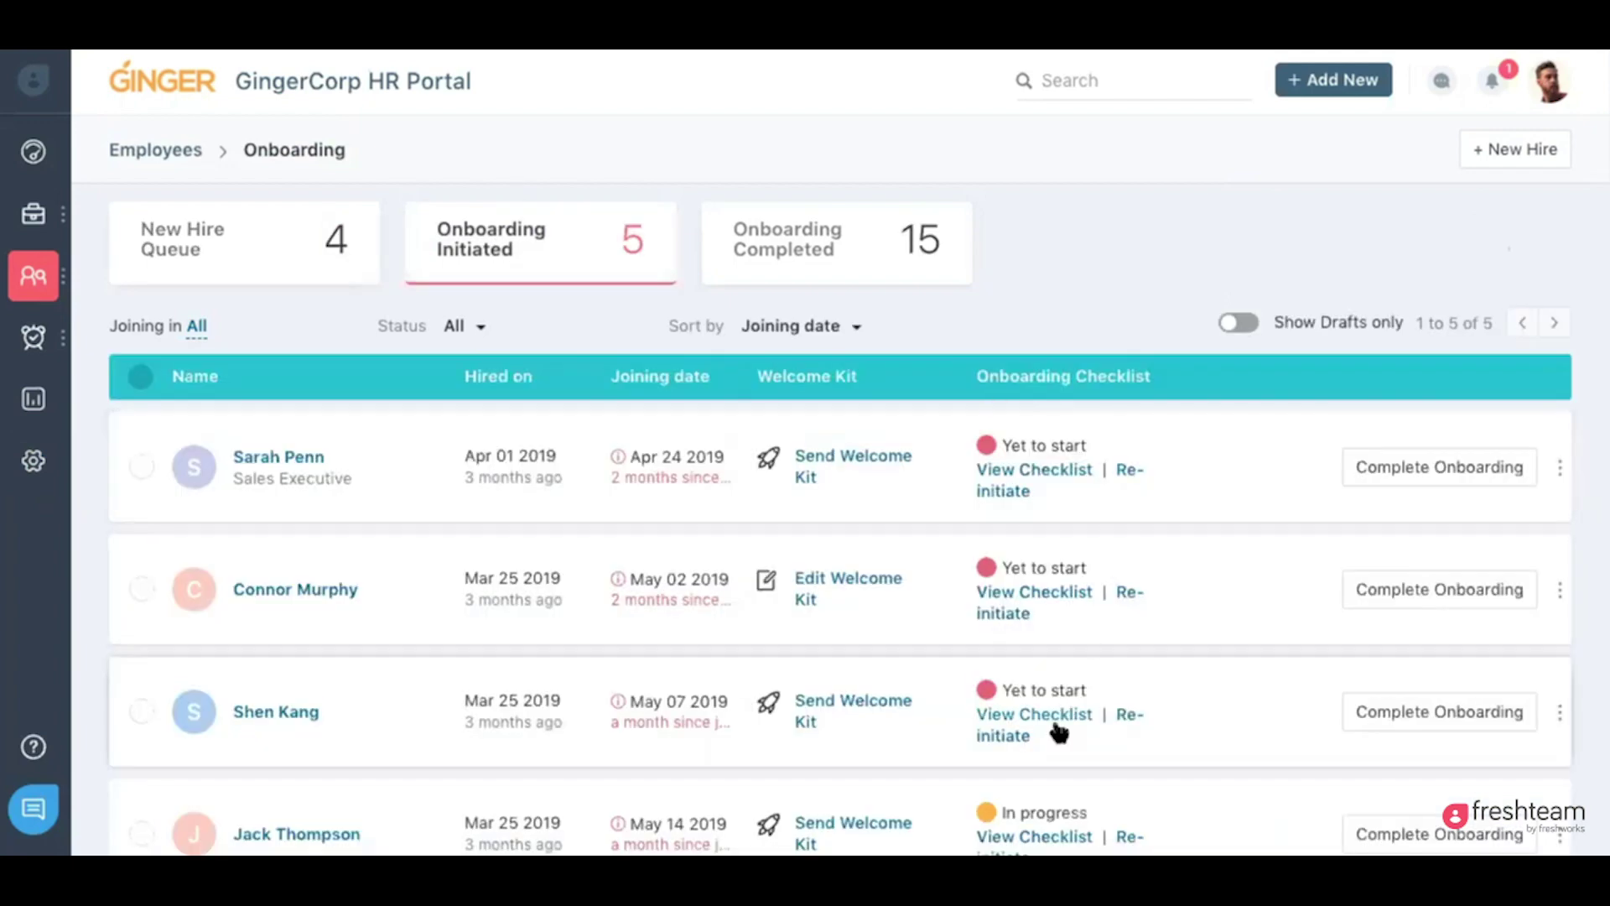
scroll(1061, 717, down, 3)
scroll(1124, 273, up, 1)
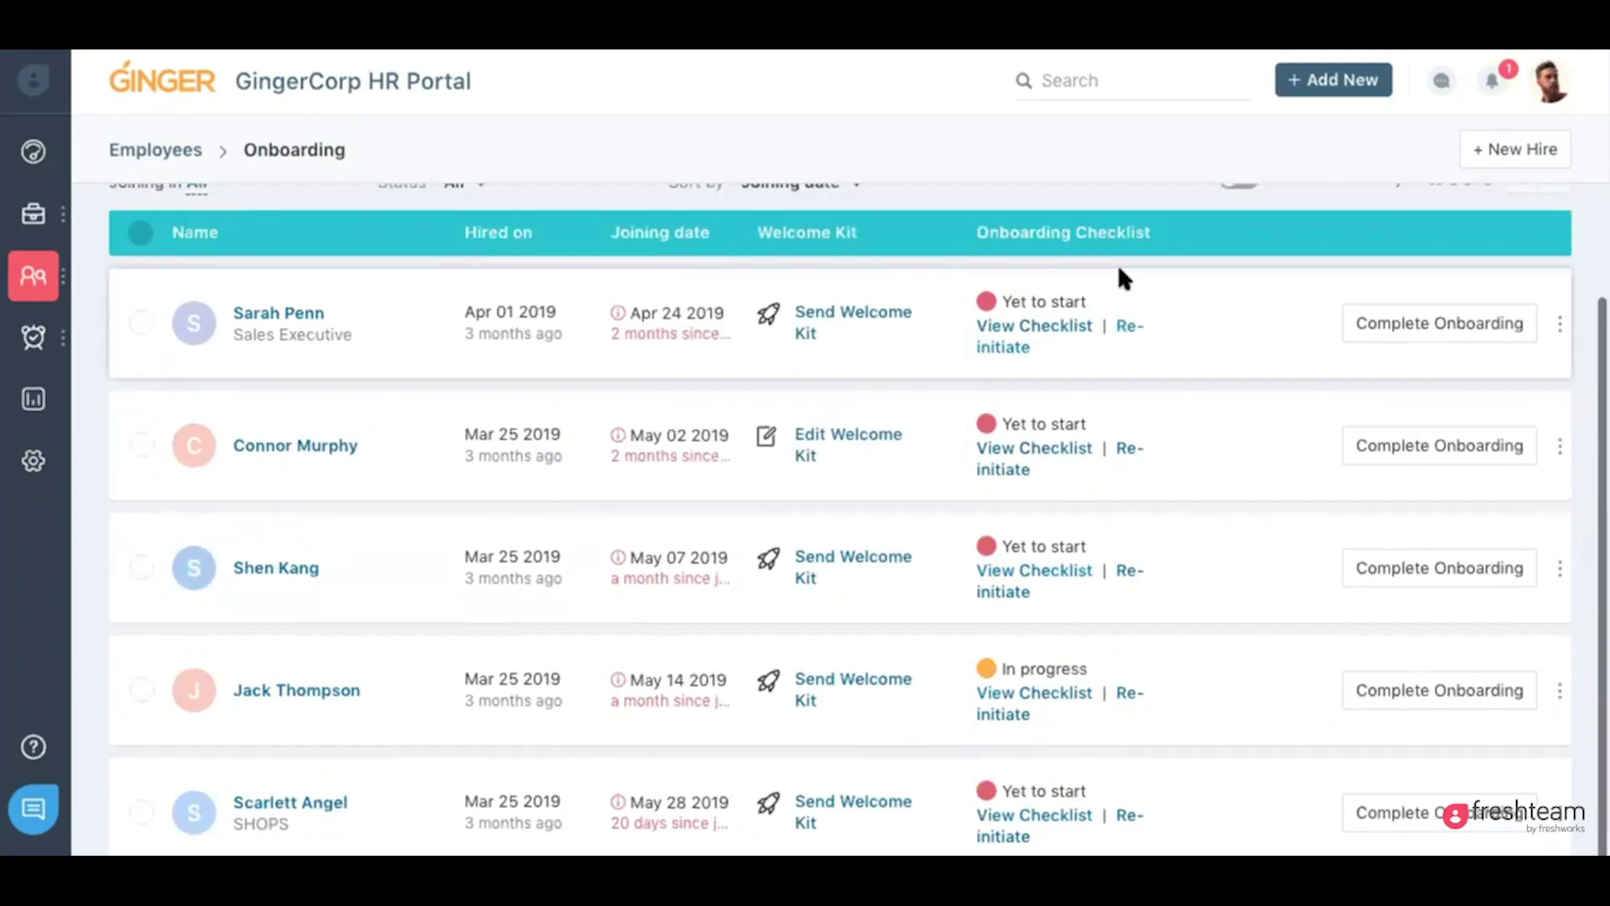
scroll(1071, 325, up, 2)
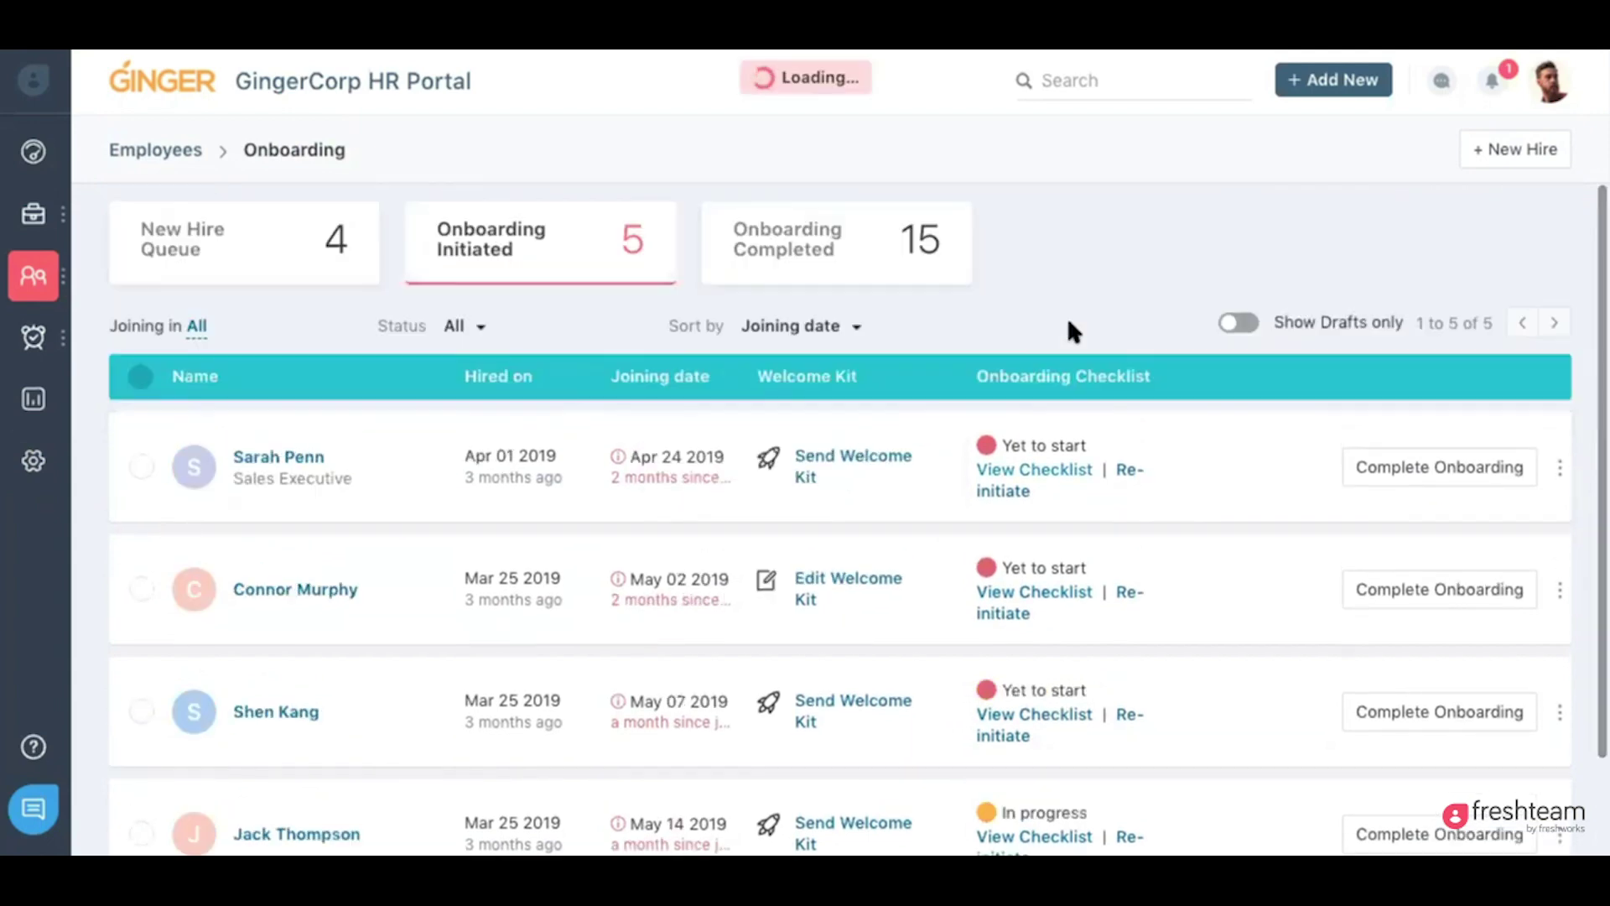
- Review the first hire's onboarding checklist, then return to the Onboarding Initiated list
click(1053, 482)
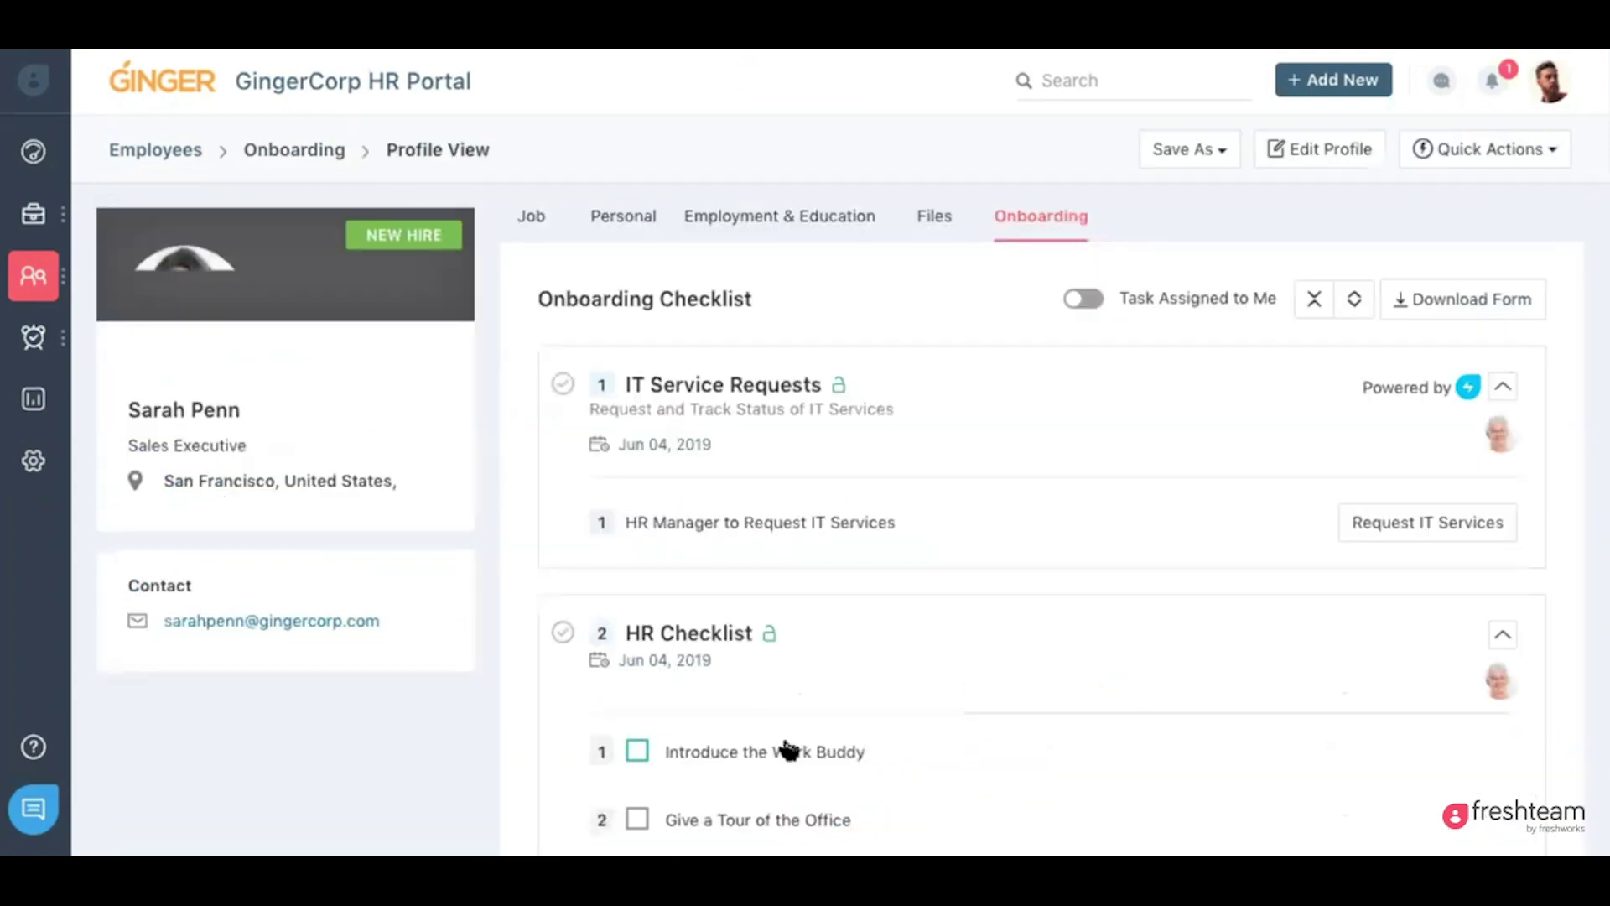
scroll(886, 596, down, 5)
scroll(886, 596, down, 4)
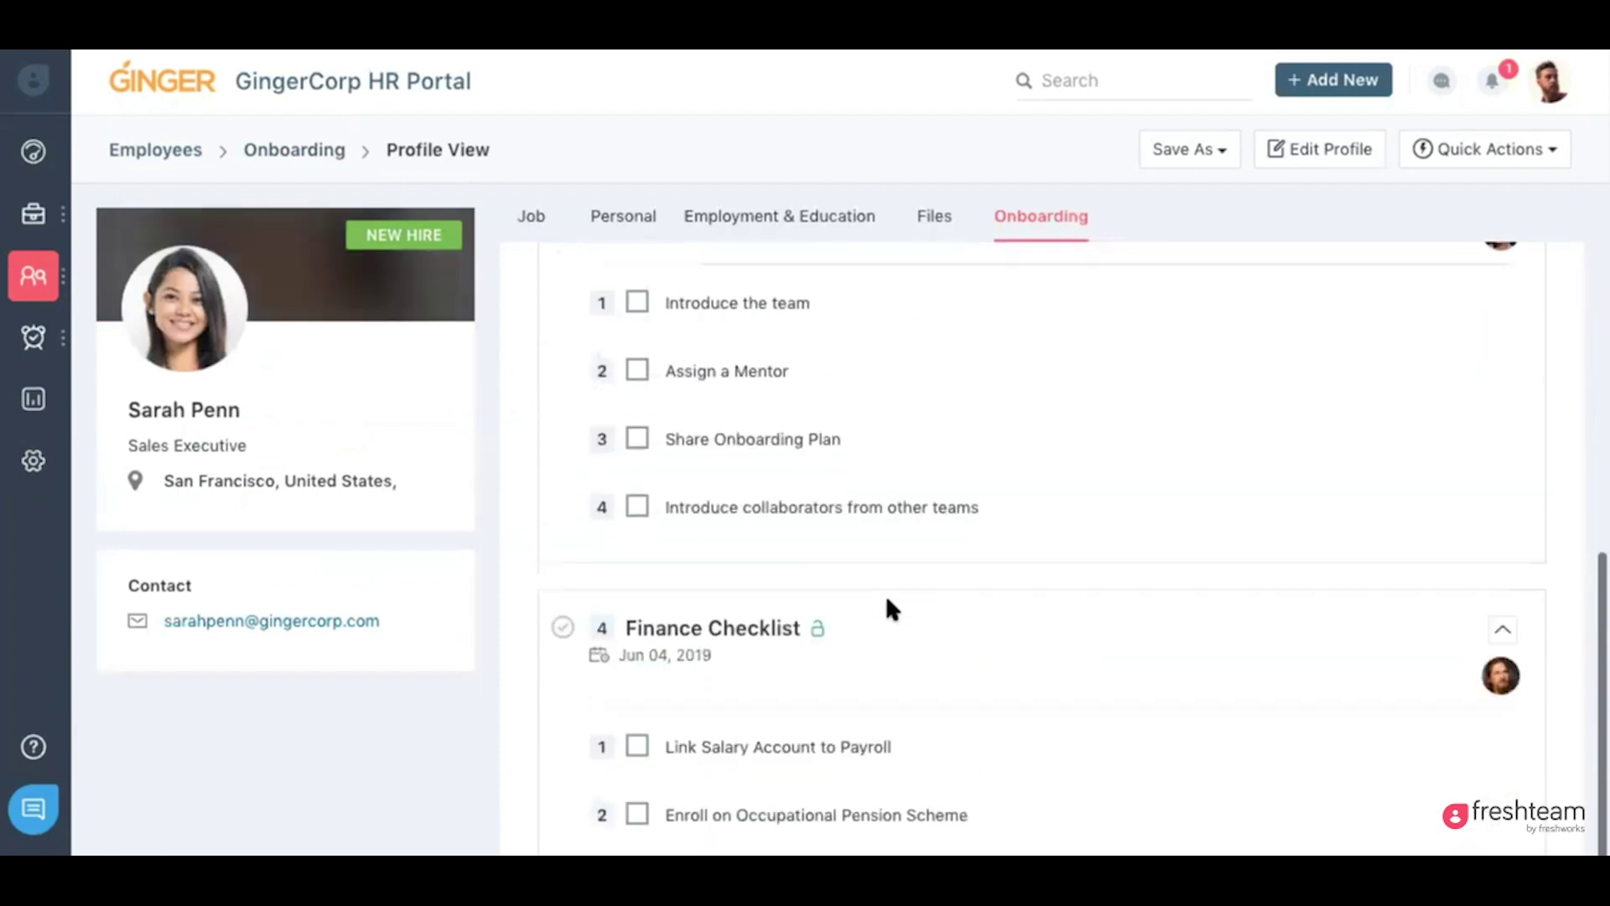
scroll(886, 596, up, 10)
key(alt+Left)
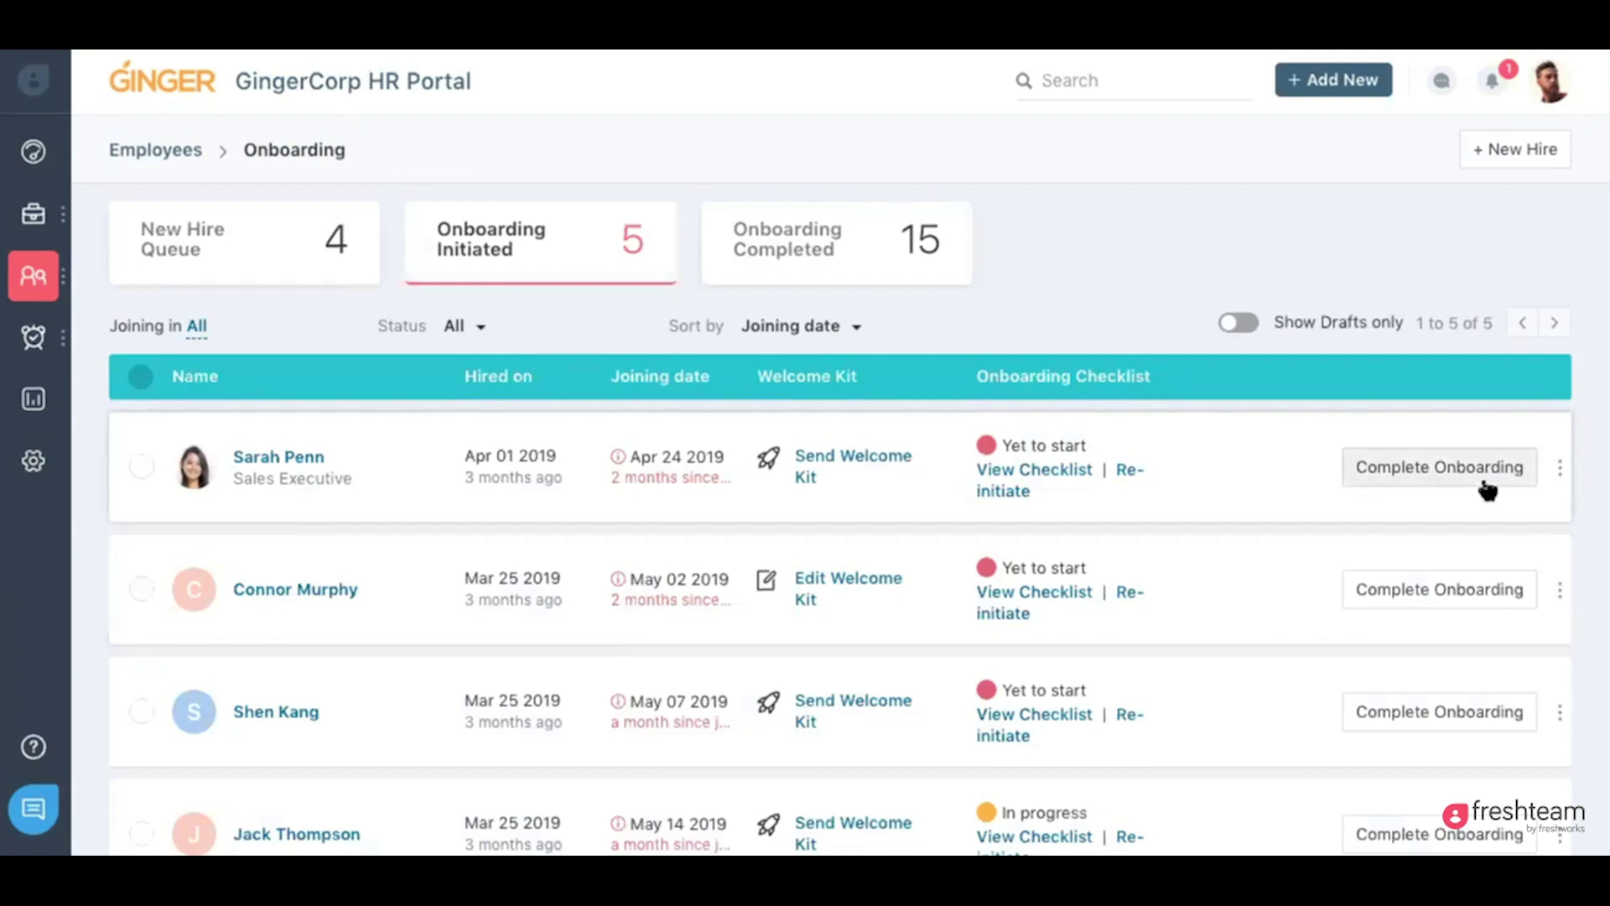
- Open the first hire's more-actions menu, then go to the Employees directory
click(1559, 467)
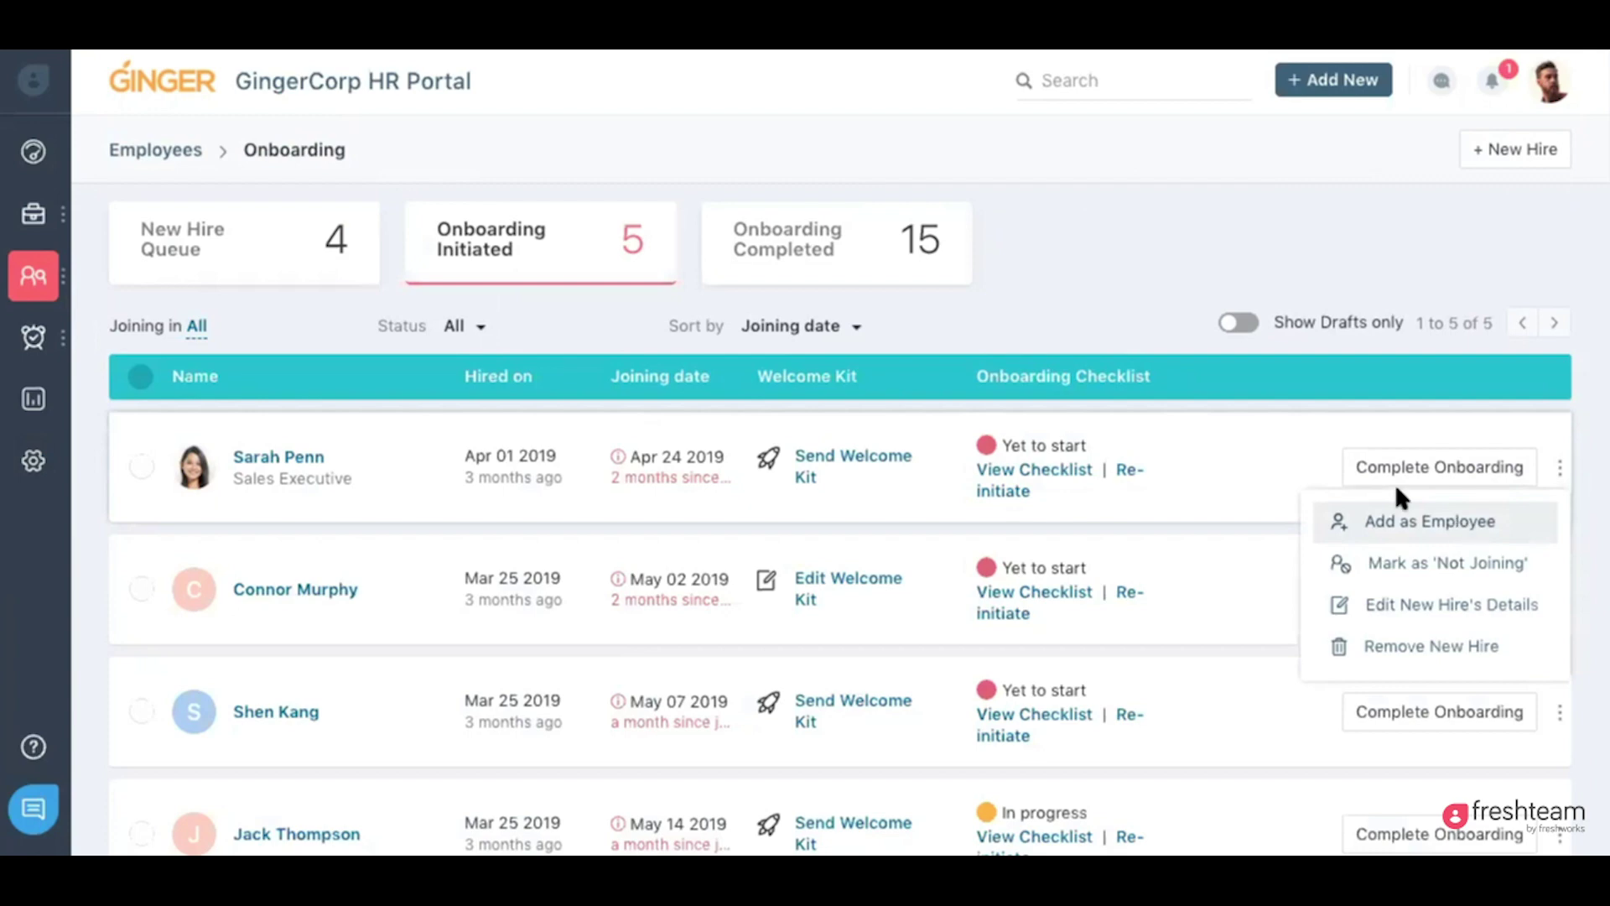
mouse_move(34, 276)
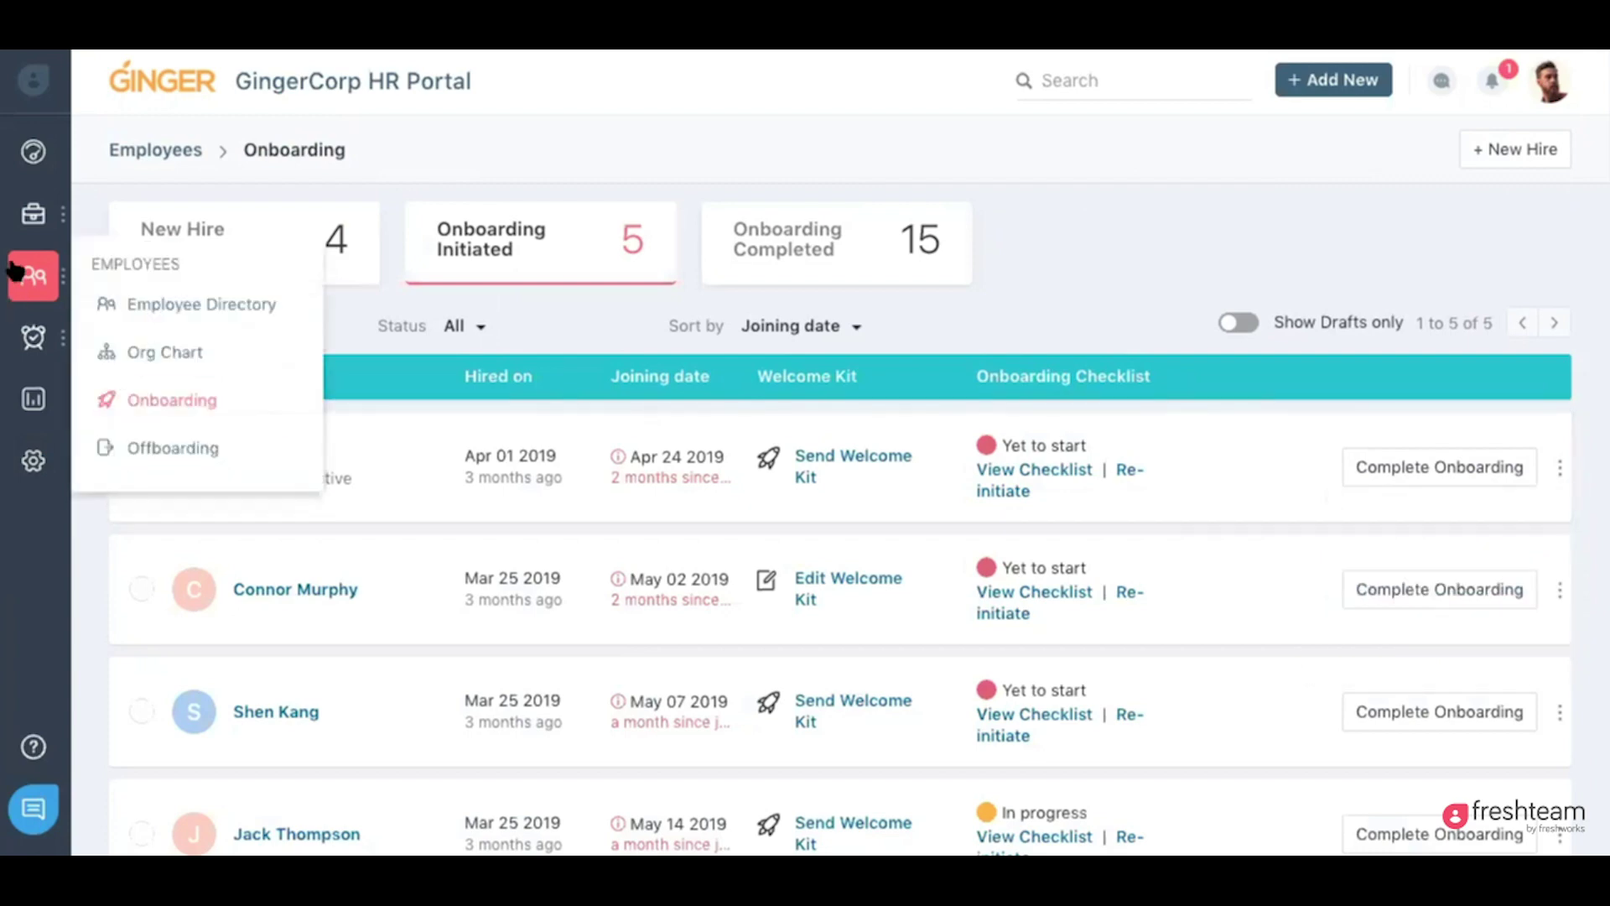
click(136, 319)
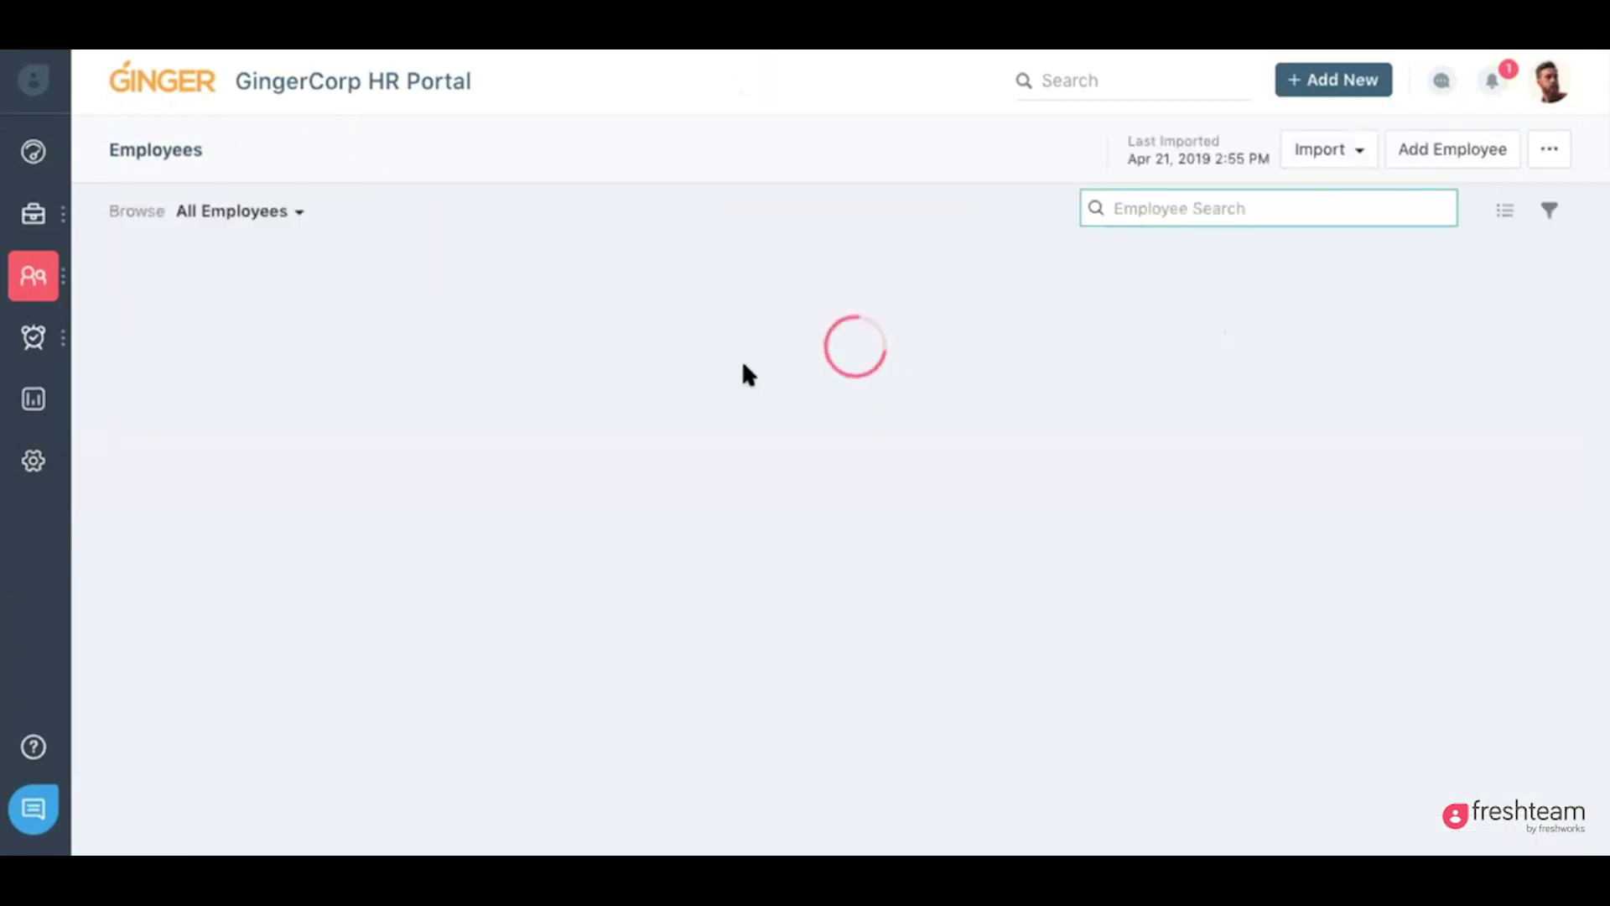
- Wait for All Employees to load as photo cards, 1 to 25 of 47, sorted by first name
mouse_move(742, 364)
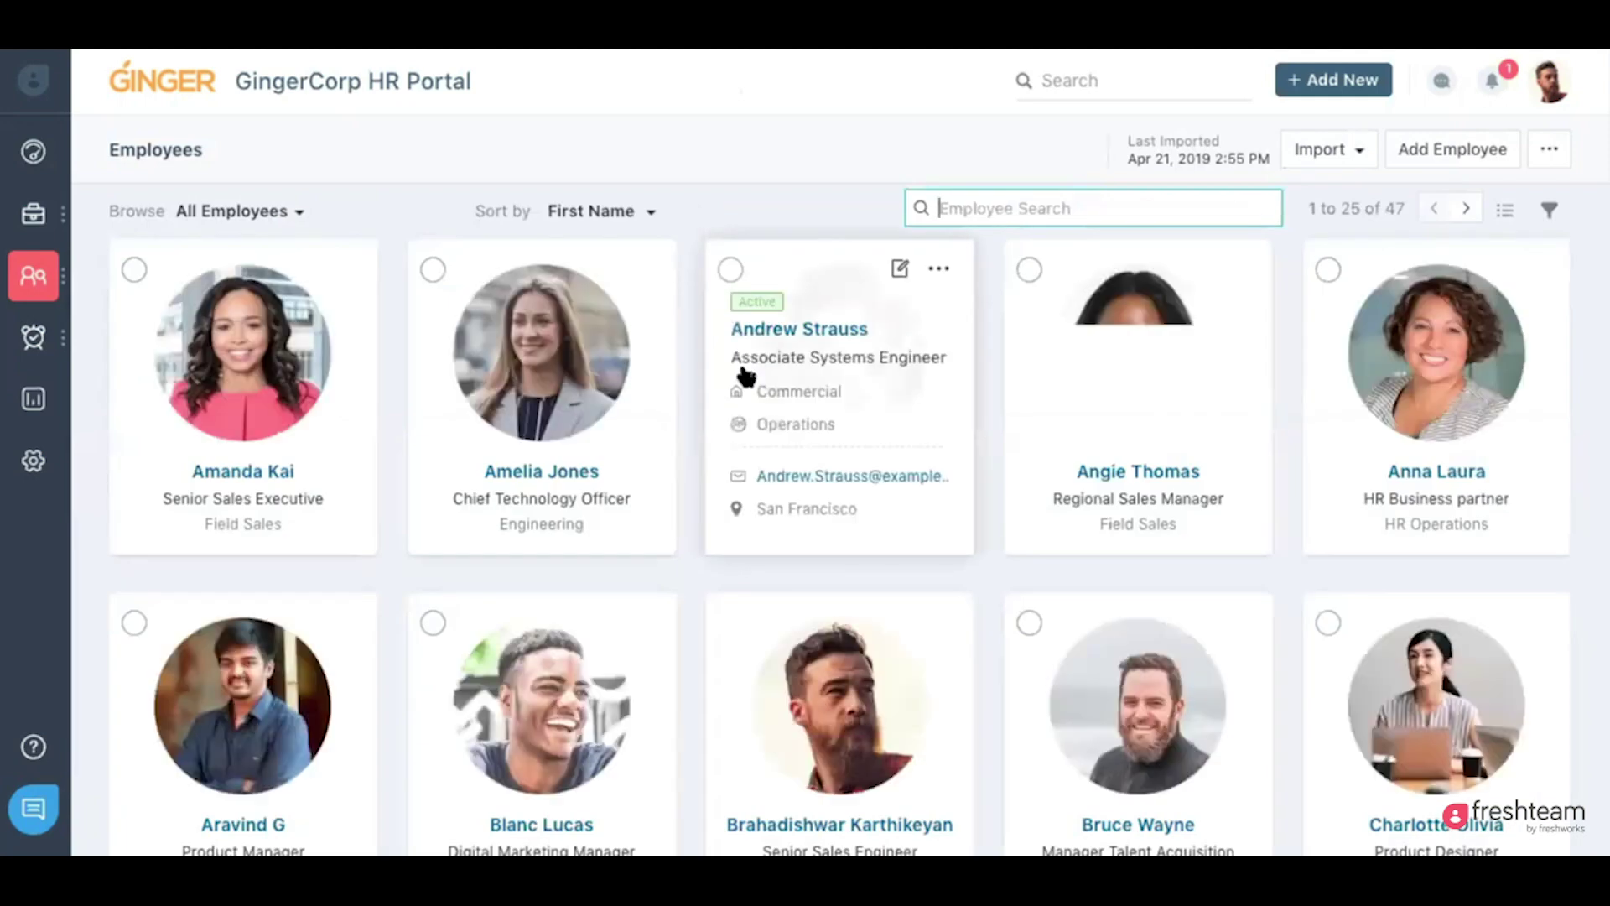